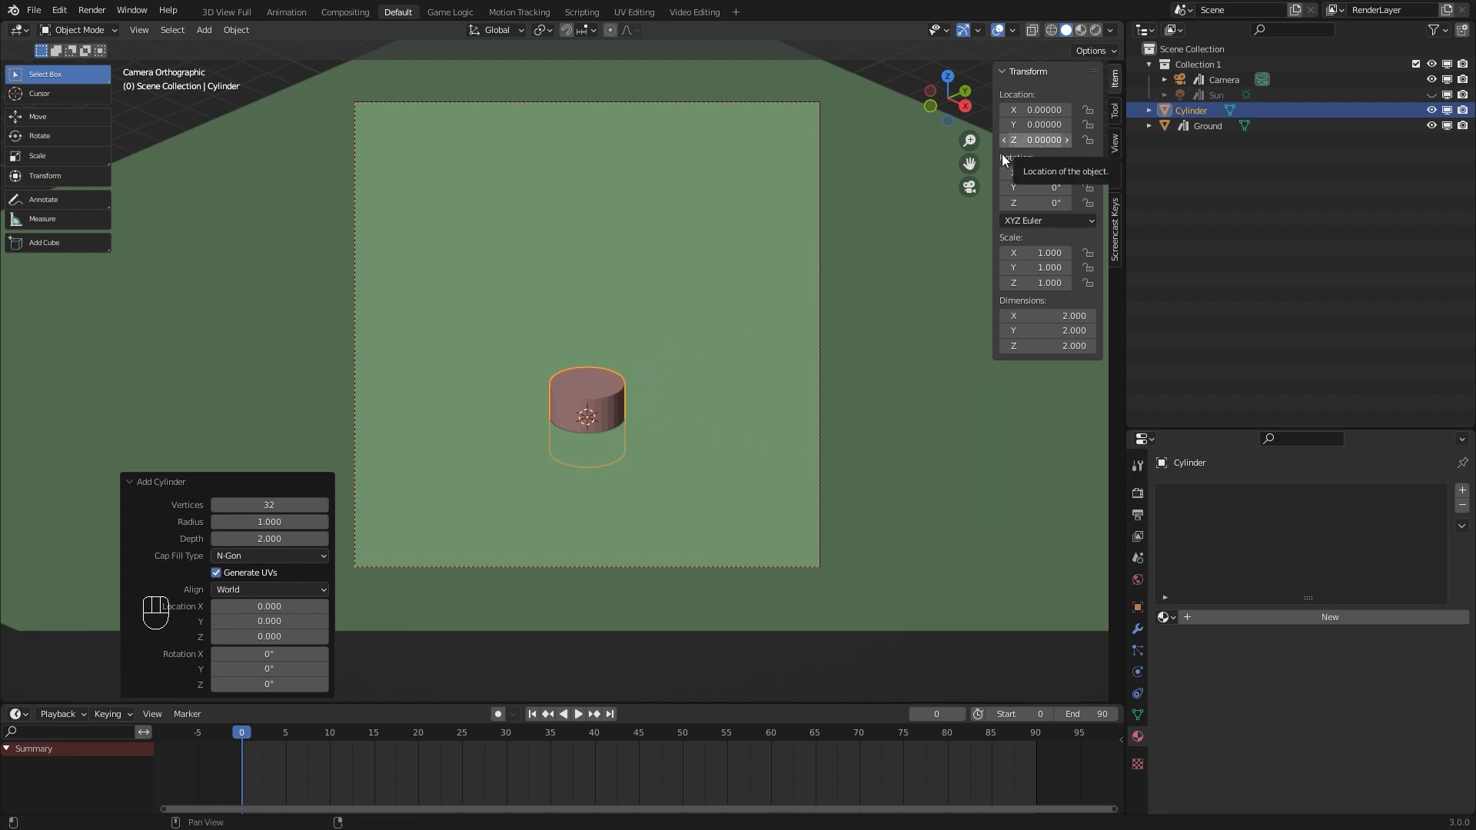
# Flatten the cylinder to a Z scale of about 0.426 and place it on the ground at about Z 0.48
pyautogui.press('g')
pyautogui.press('z')
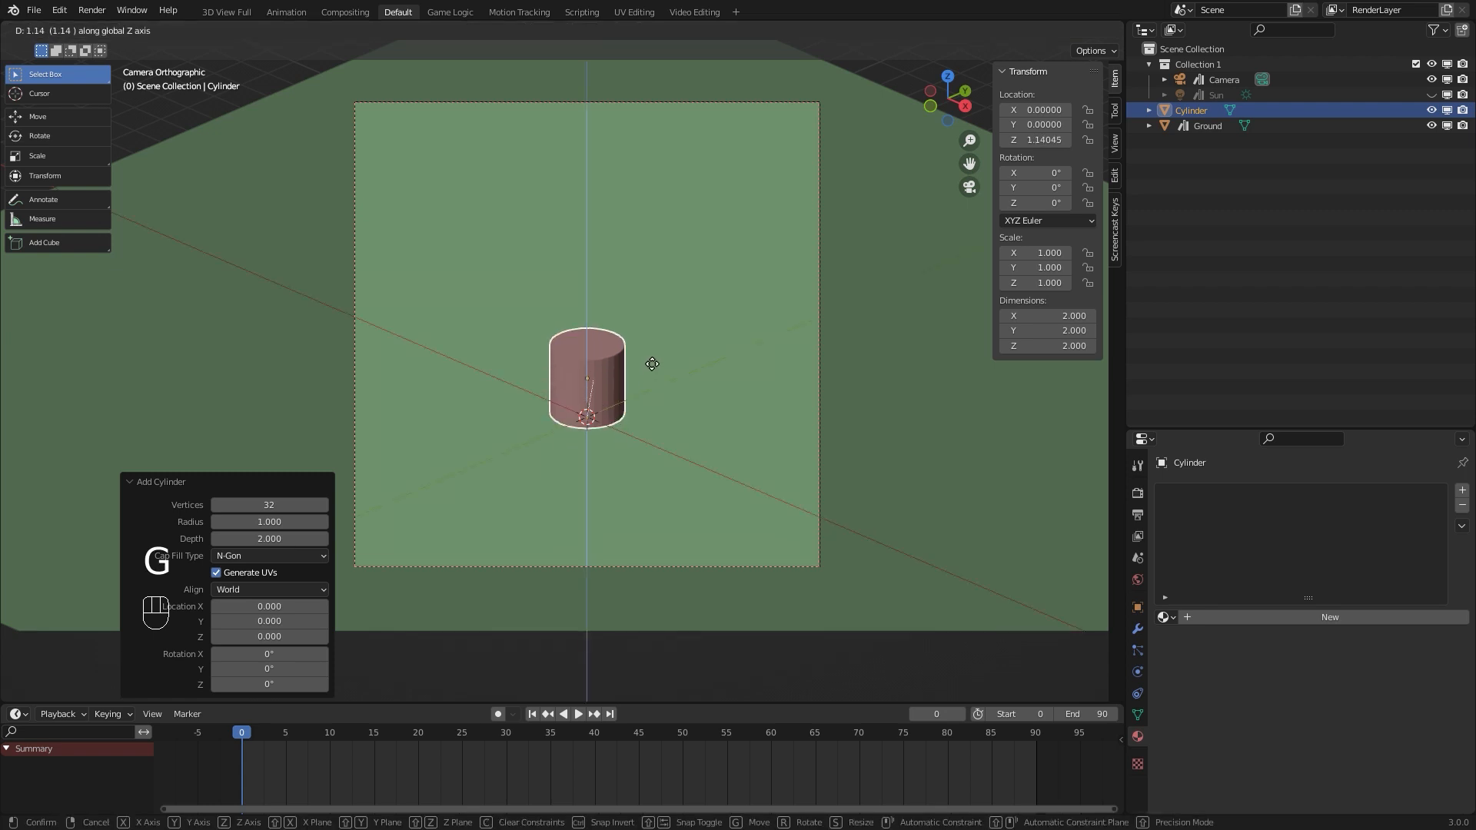
pyautogui.click(683, 312)
pyautogui.press('s')
pyautogui.press('z')
pyautogui.click(626, 336)
pyautogui.press('g')
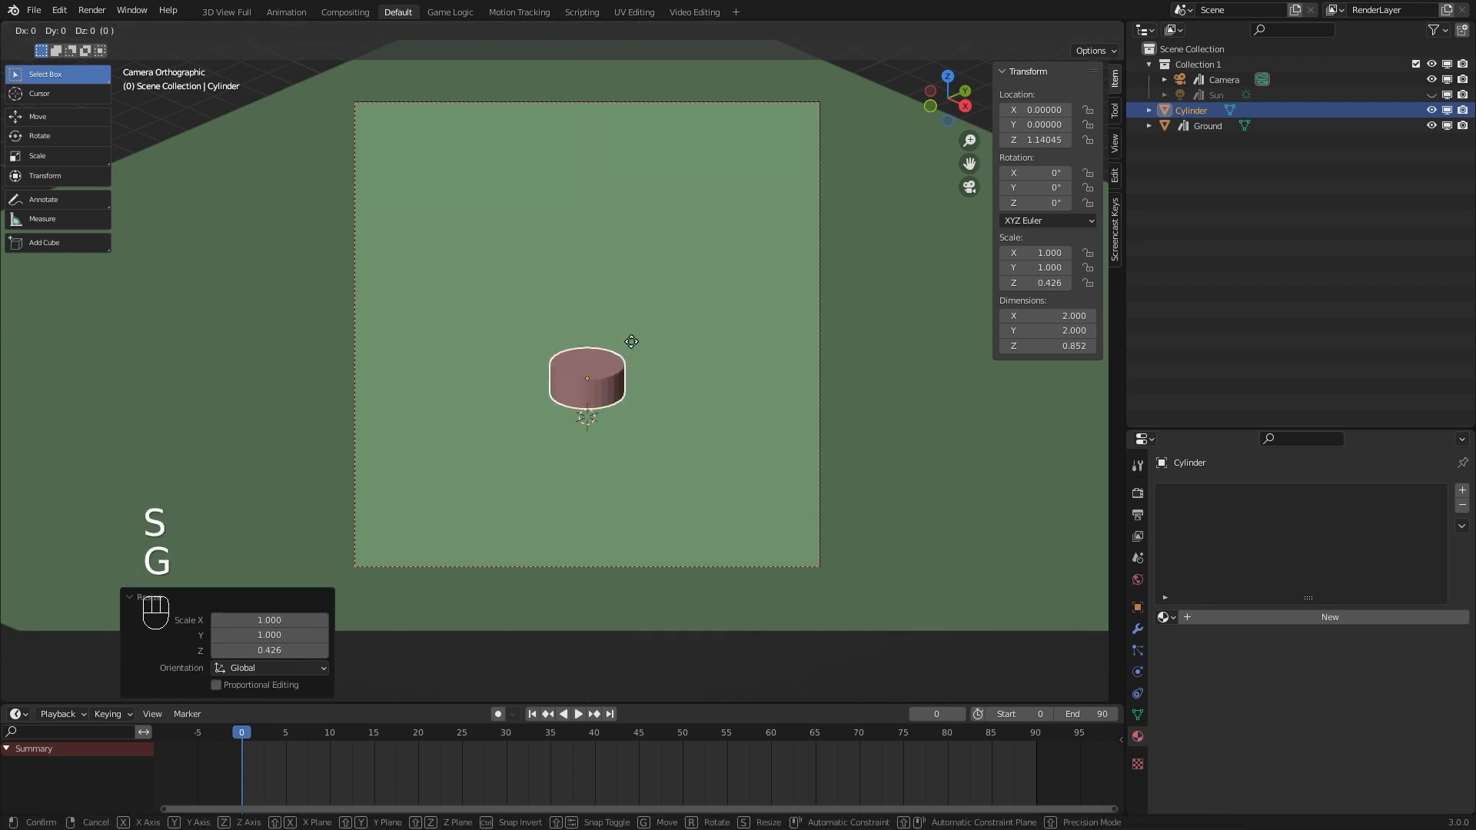
pyautogui.press('z')
pyautogui.click(636, 362)
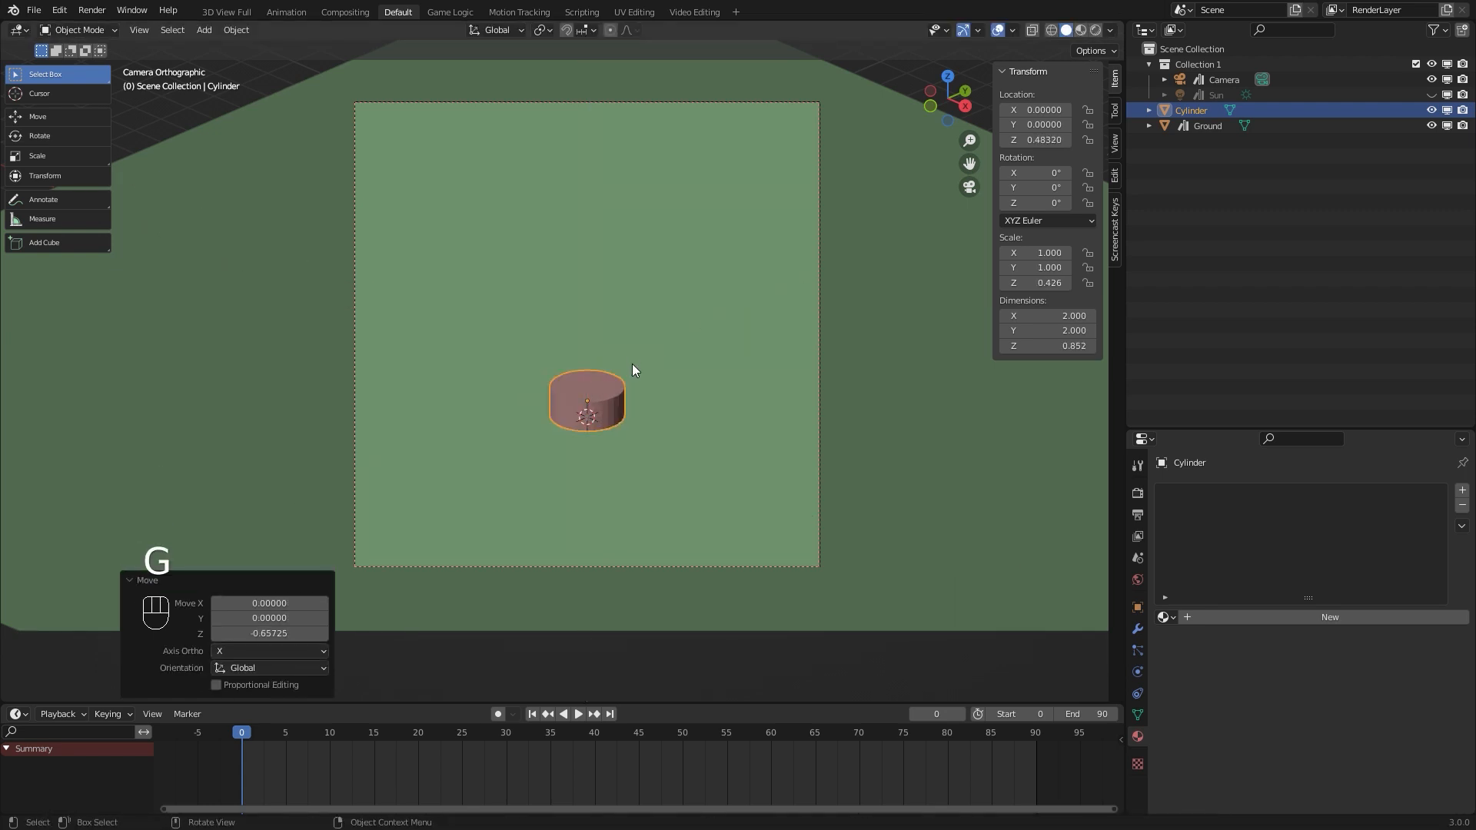
# Widen the flattened cylinder horizontally to an X and Y scale of about 3.72, leaving its height locked
pyautogui.press('s')
pyautogui.hotkey('shift', 'z')
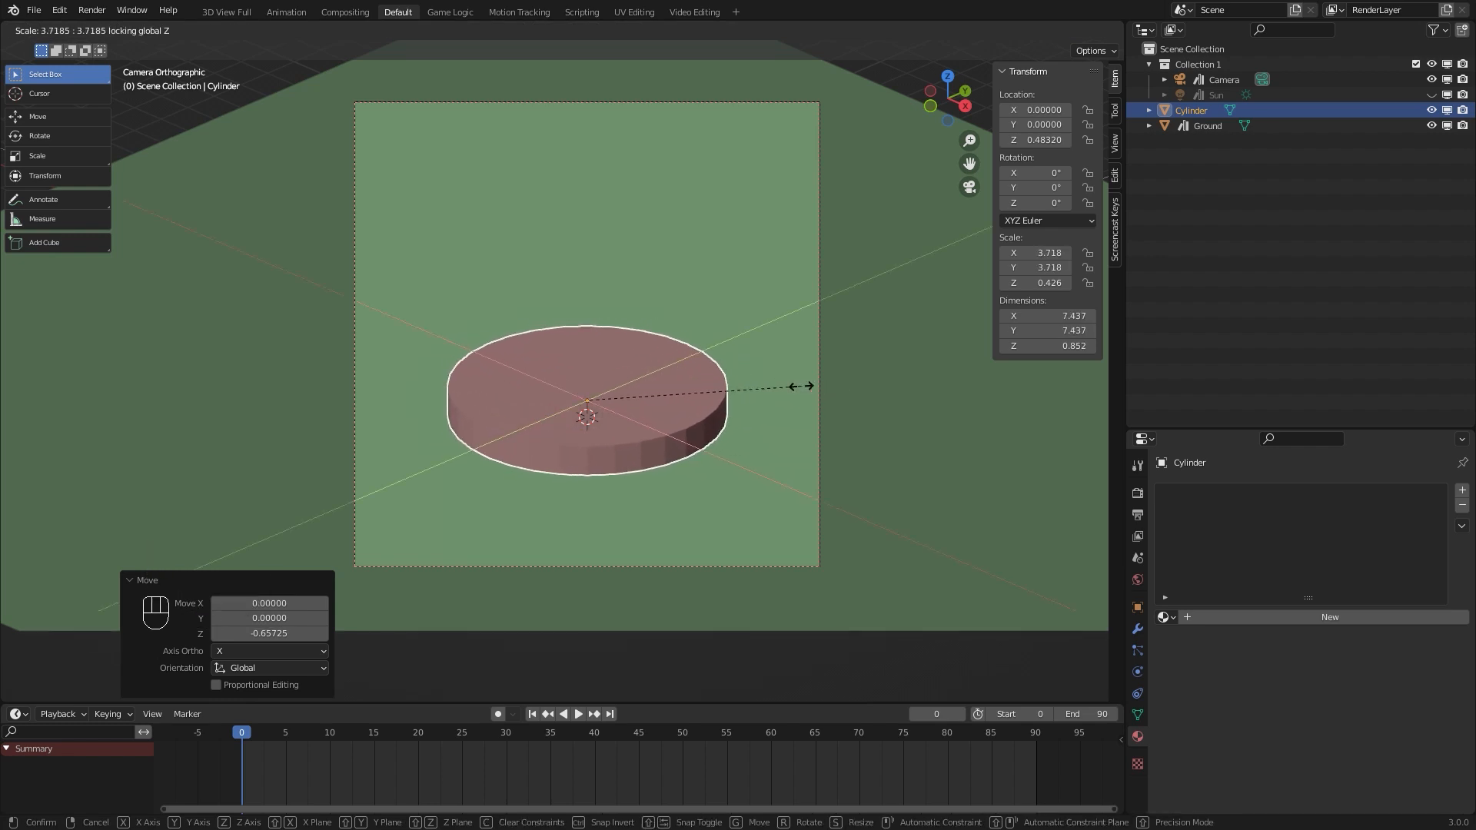
pyautogui.click(806, 386)
# Raise the cylinder's top face to about 2.27 on its local Z in Edit Mode
pyautogui.press('Tab')
pyautogui.click(628, 385)
pyautogui.press('g')
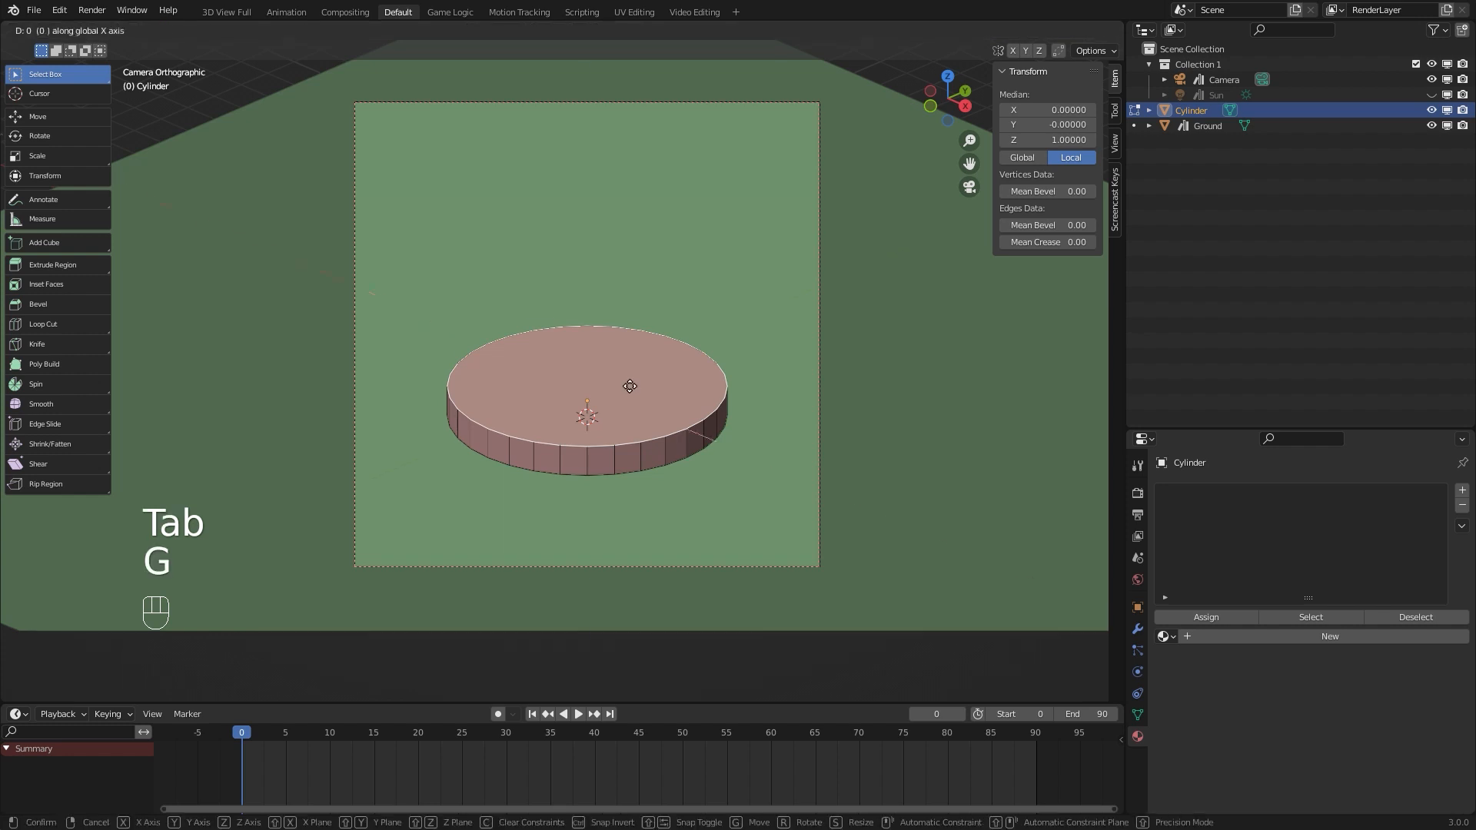
pyautogui.press('z')
pyautogui.click(630, 369)
# Extrude the top face inward at about 0.77 scale, and extrude it down to about local Z -0.14 to hollow the basin
pyautogui.press('e')
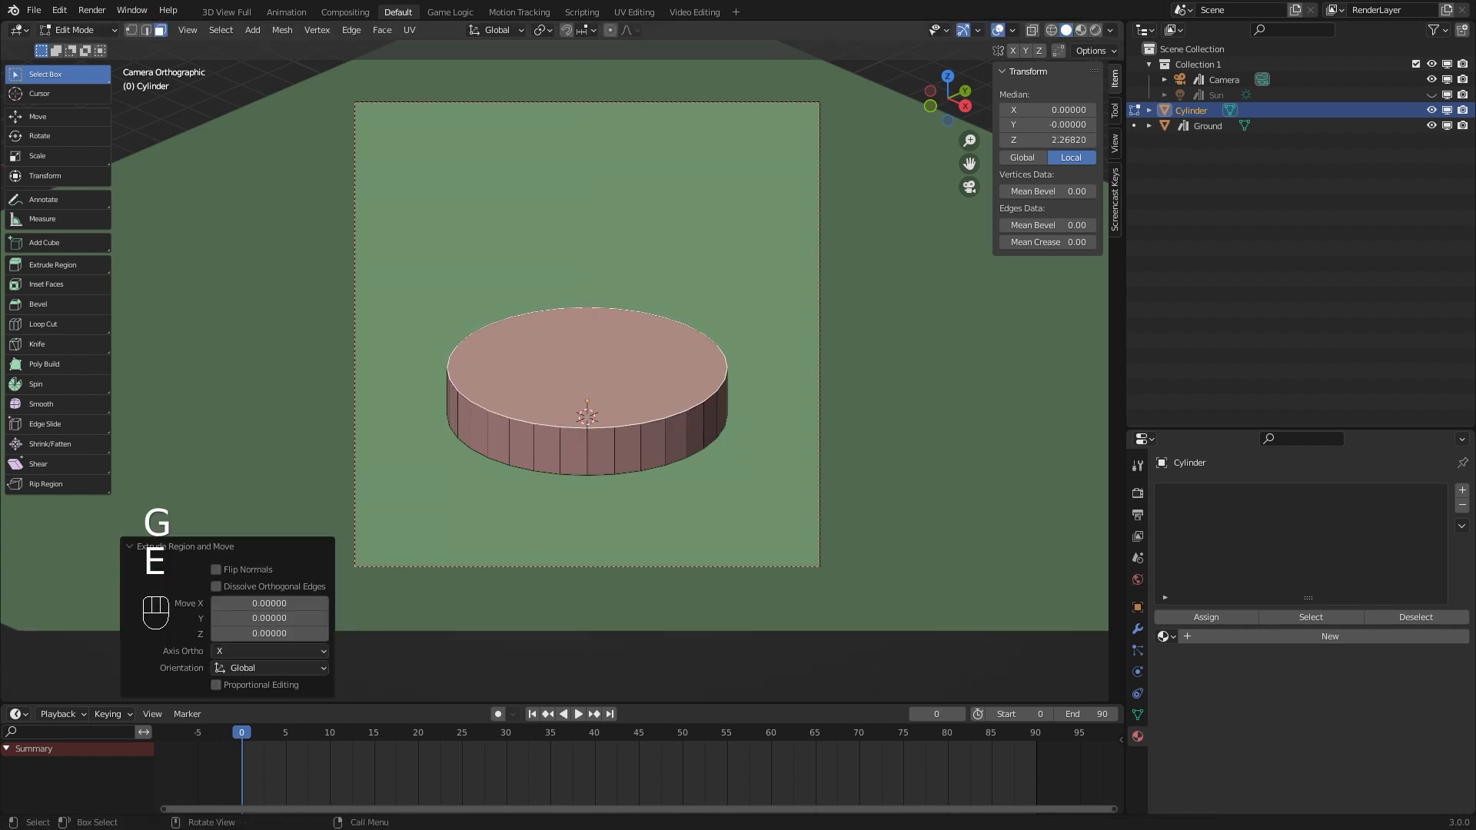
pyautogui.press('s')
pyautogui.click(708, 376)
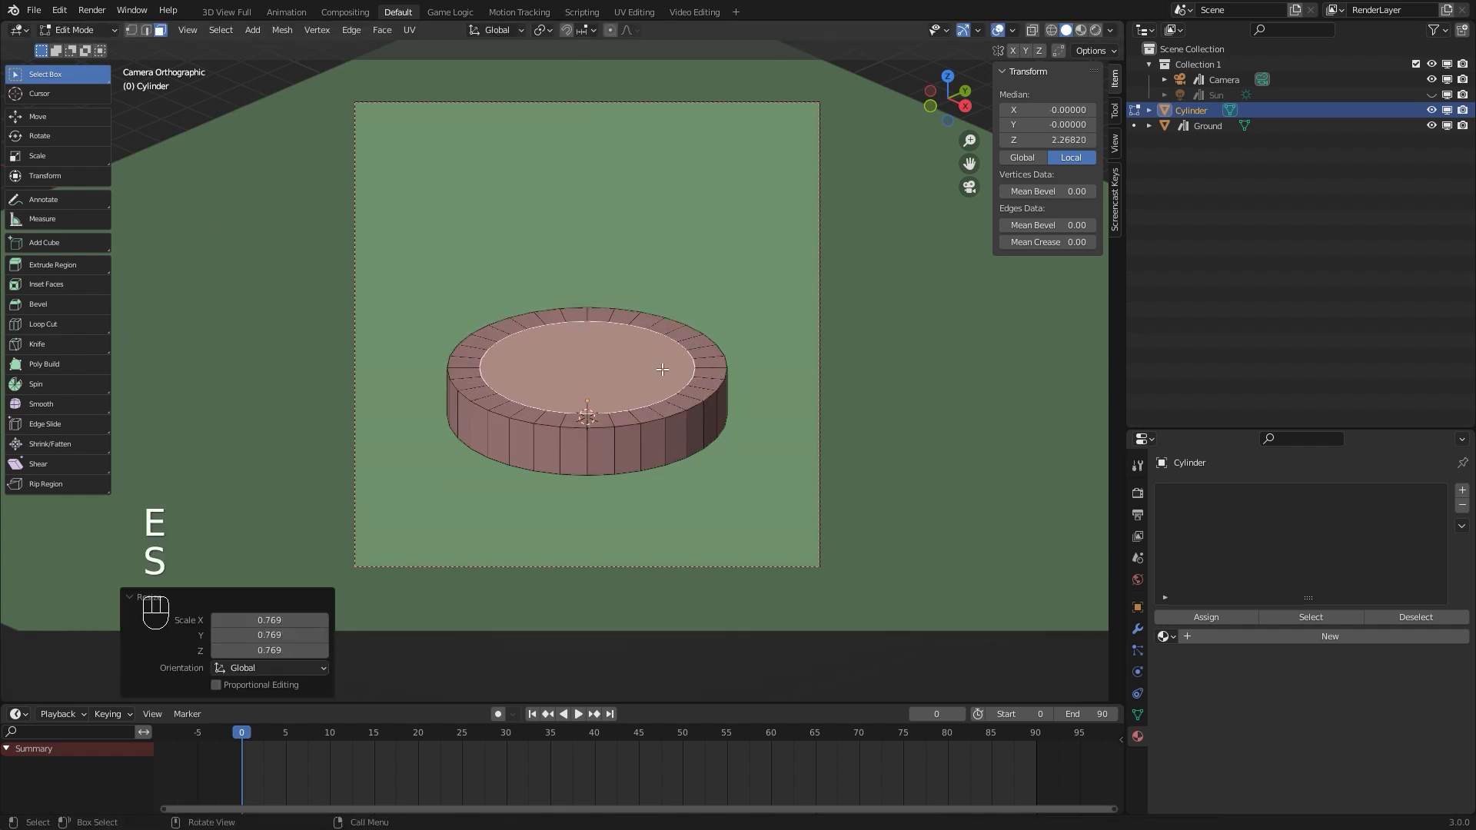
pyautogui.press('e')
pyautogui.press('g')
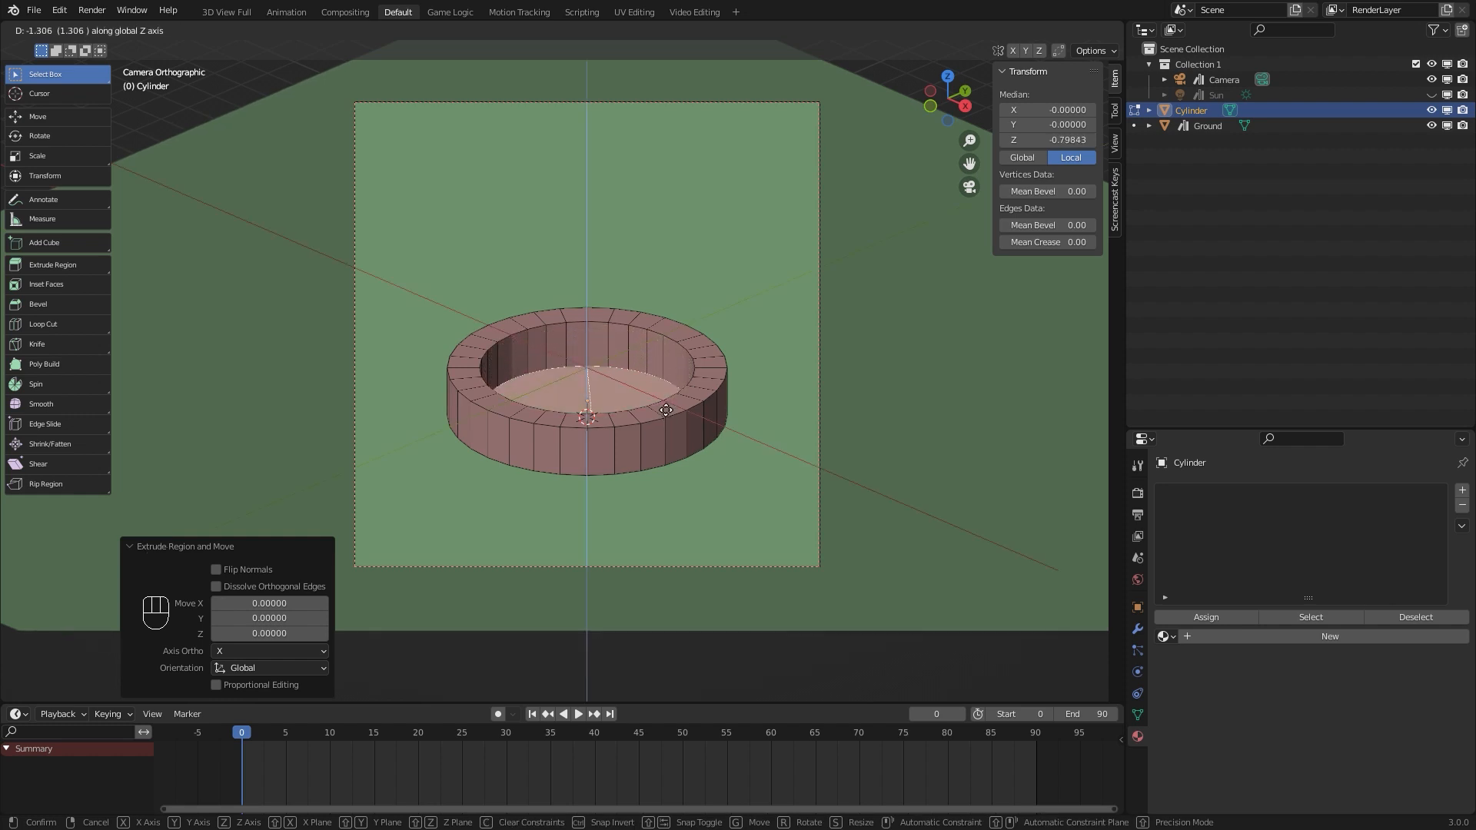
pyautogui.click(666, 402)
pyautogui.press('Tab')
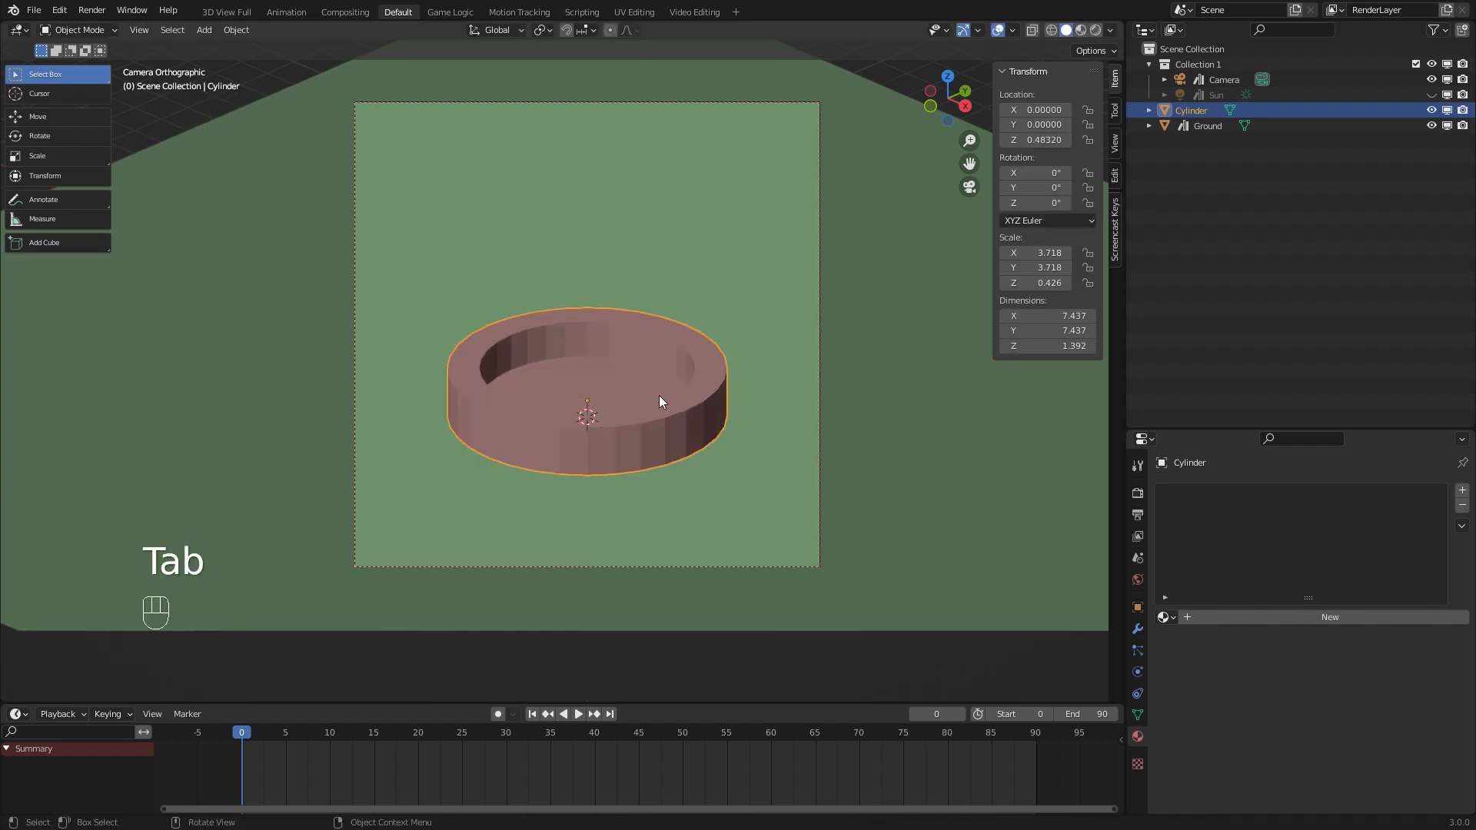
# Add a Subdivision Surface modifier to the hollowed cylinder
pyautogui.click(1137, 629)
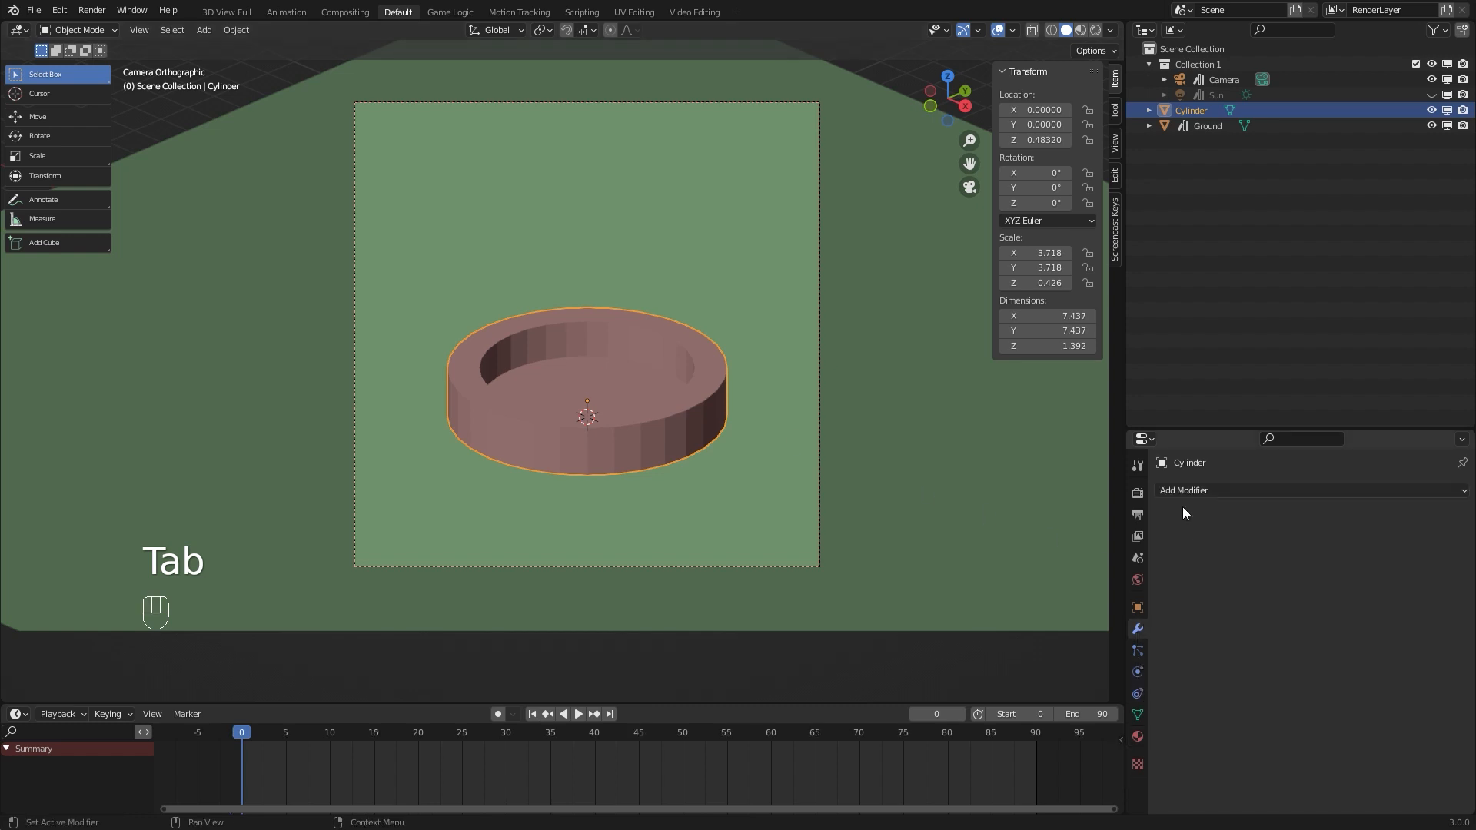
pyautogui.click(1192, 489)
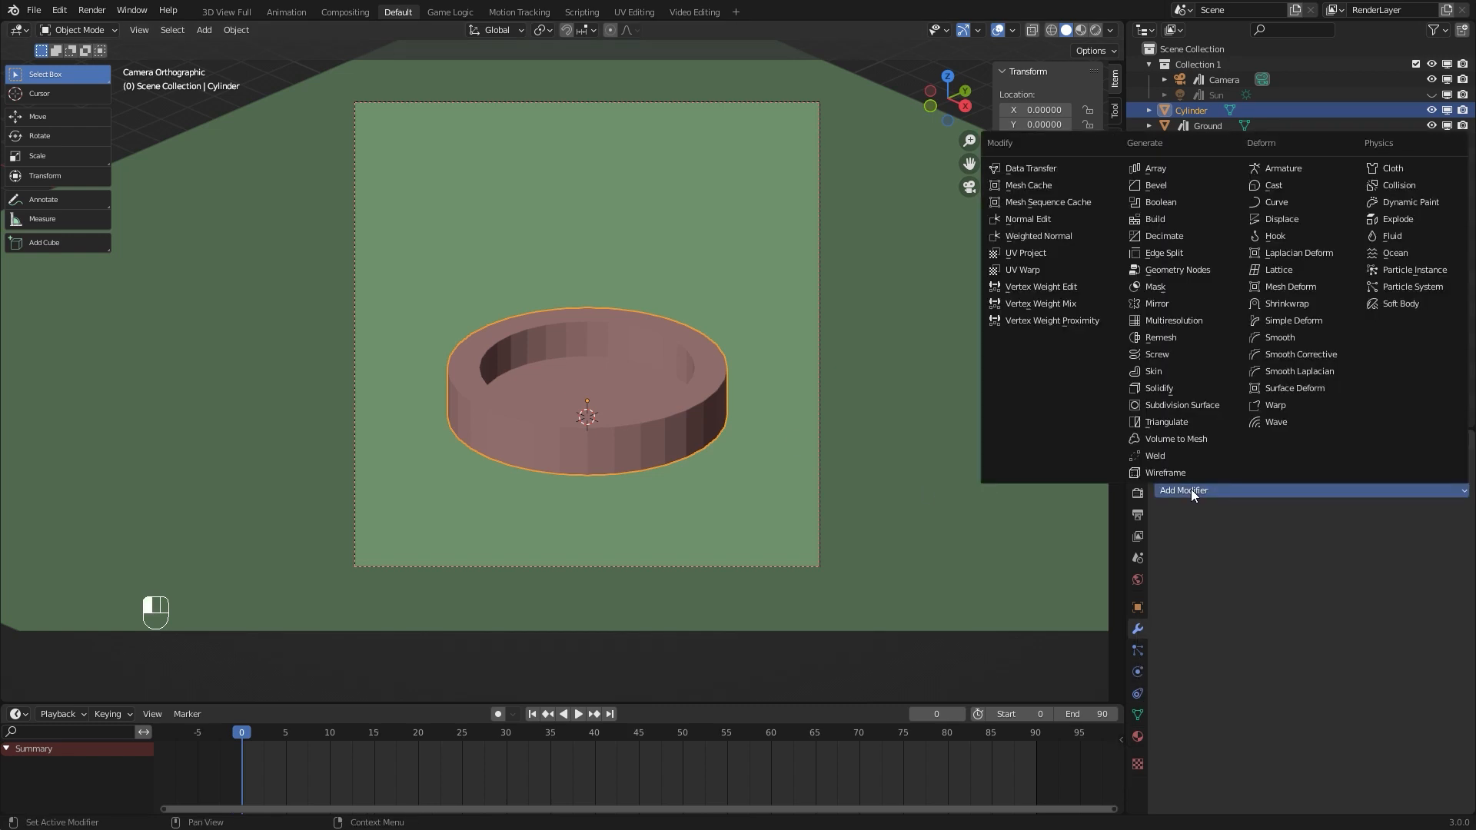
pyautogui.click(1181, 410)
# Add supporting loop cuts around the outer wall, one near its top edge and one near its bottom edge
pyautogui.scroll(4, 681, 400)
pyautogui.press('Tab')
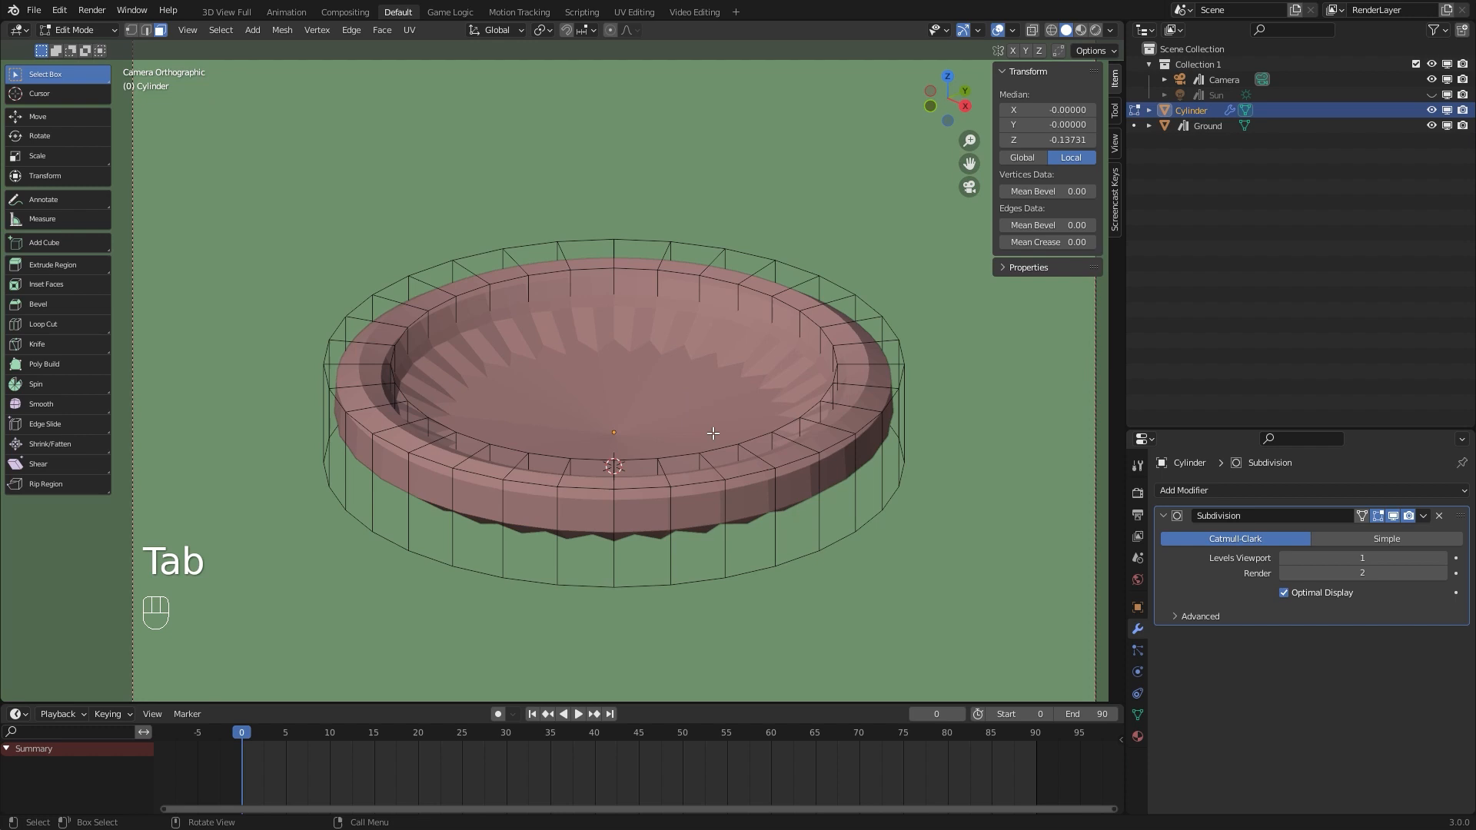
pyautogui.hotkey('ctrl', 'r')
pyautogui.click(777, 536)
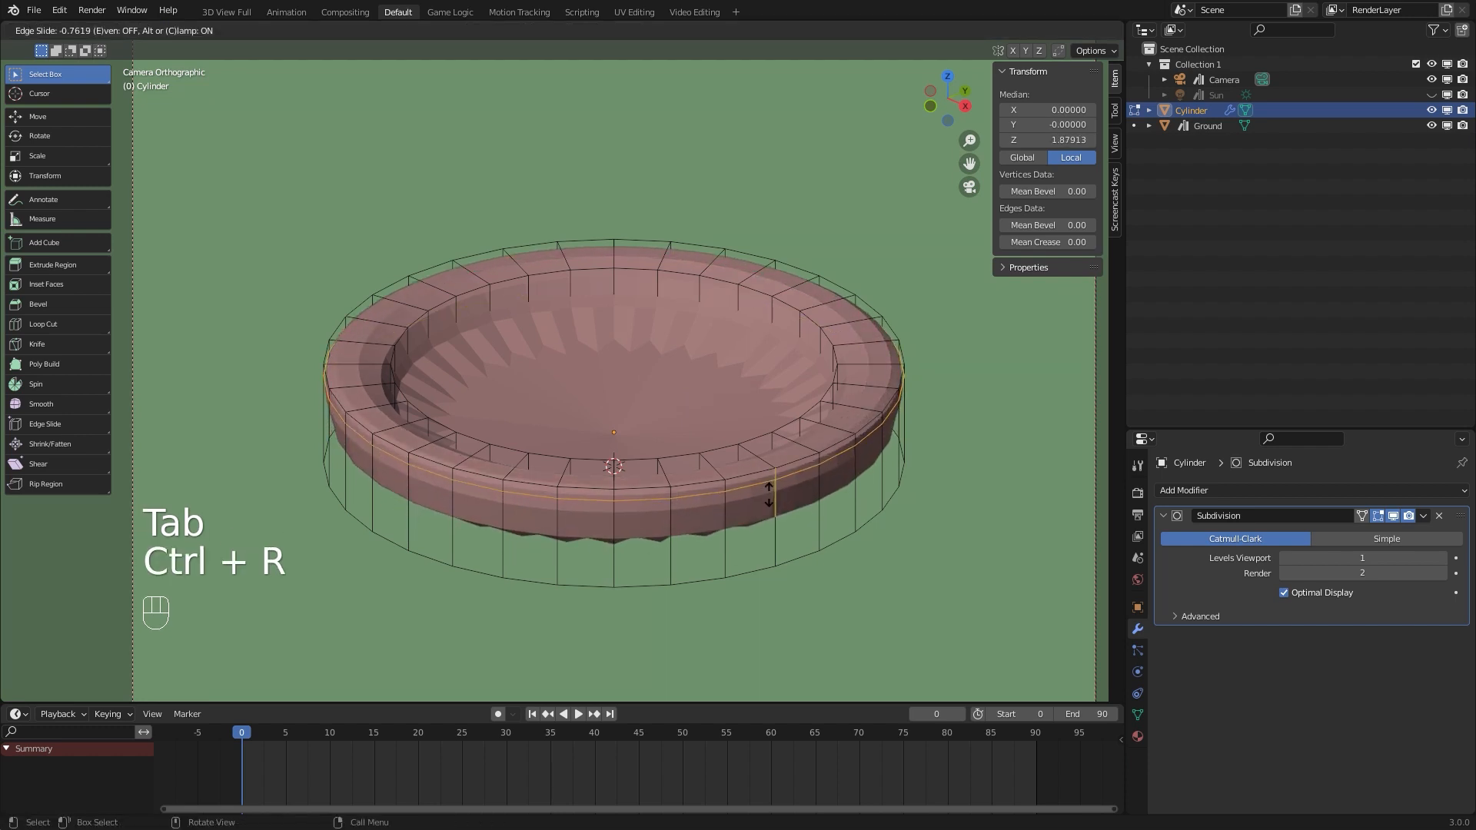
pyautogui.click(769, 495)
pyautogui.hotkey('ctrl', 'r')
pyautogui.rightClick(757, 471)
pyautogui.hotkey('ctrl', 'r')
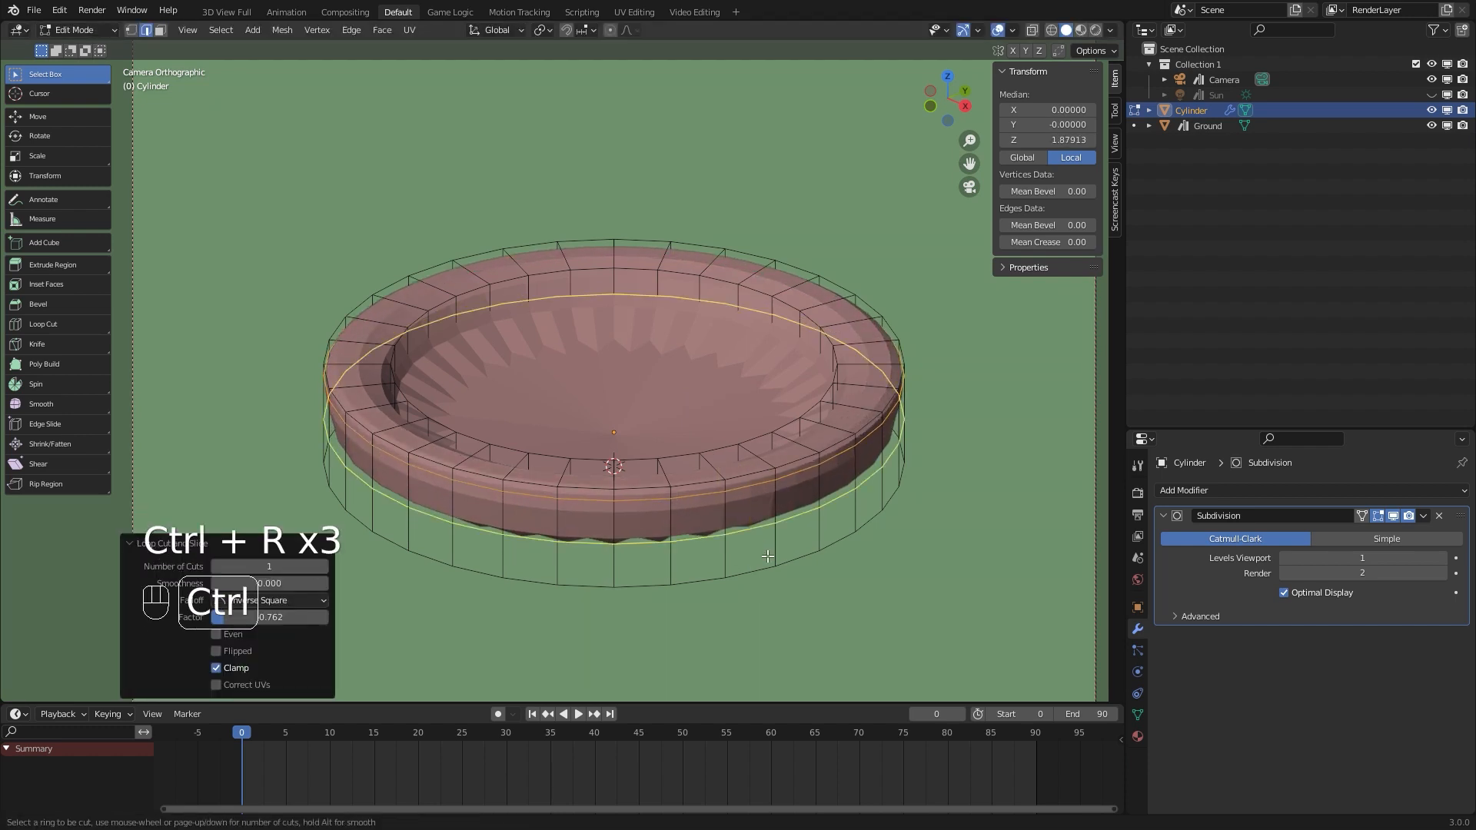
pyautogui.click(767, 556)
pyautogui.click(768, 590)
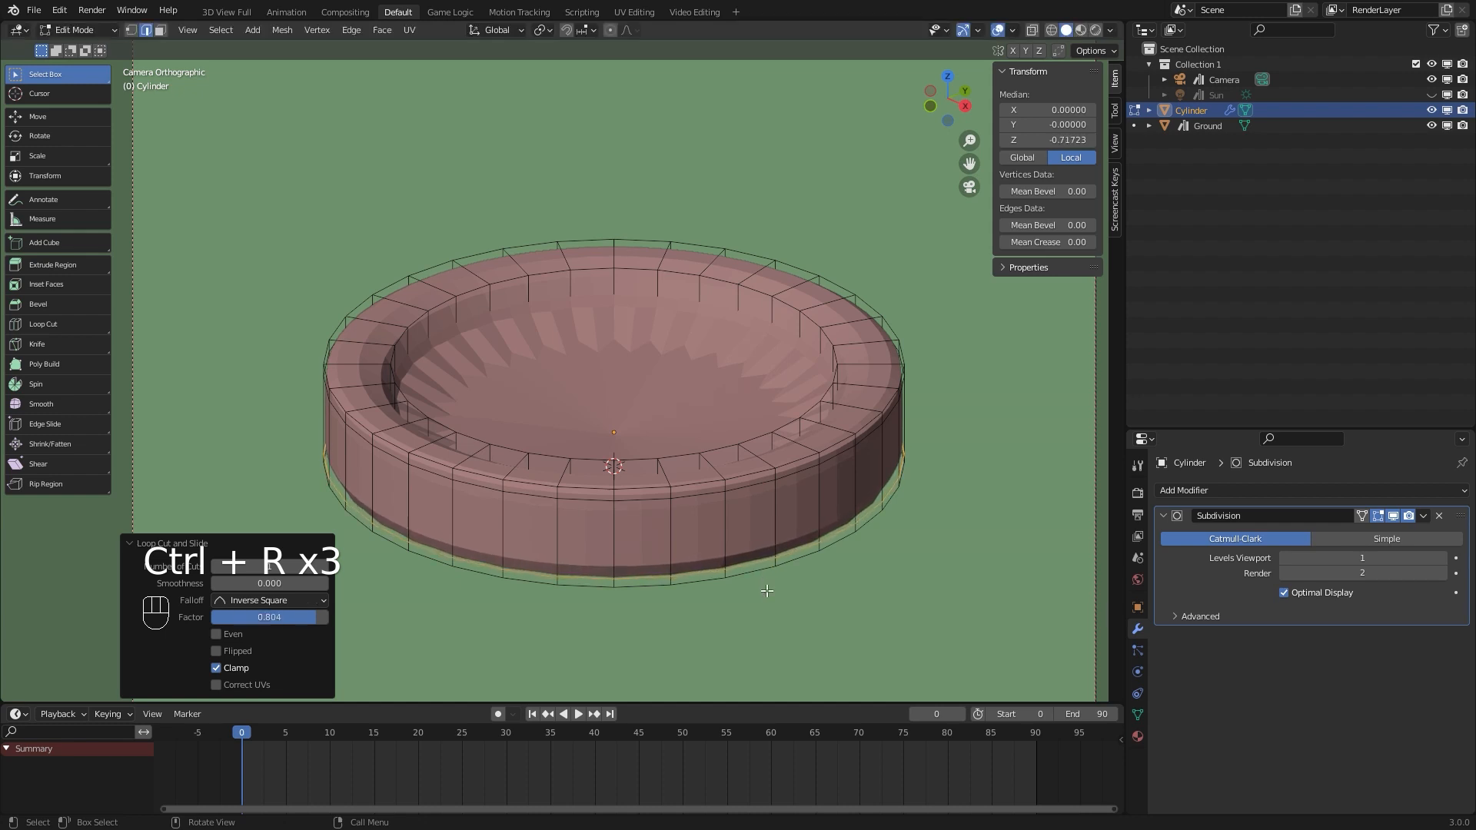
# Add supporting loop cuts around the inner wall, one just below the rim and one just above the basin floor
pyautogui.hotkey('ctrl', 'r')
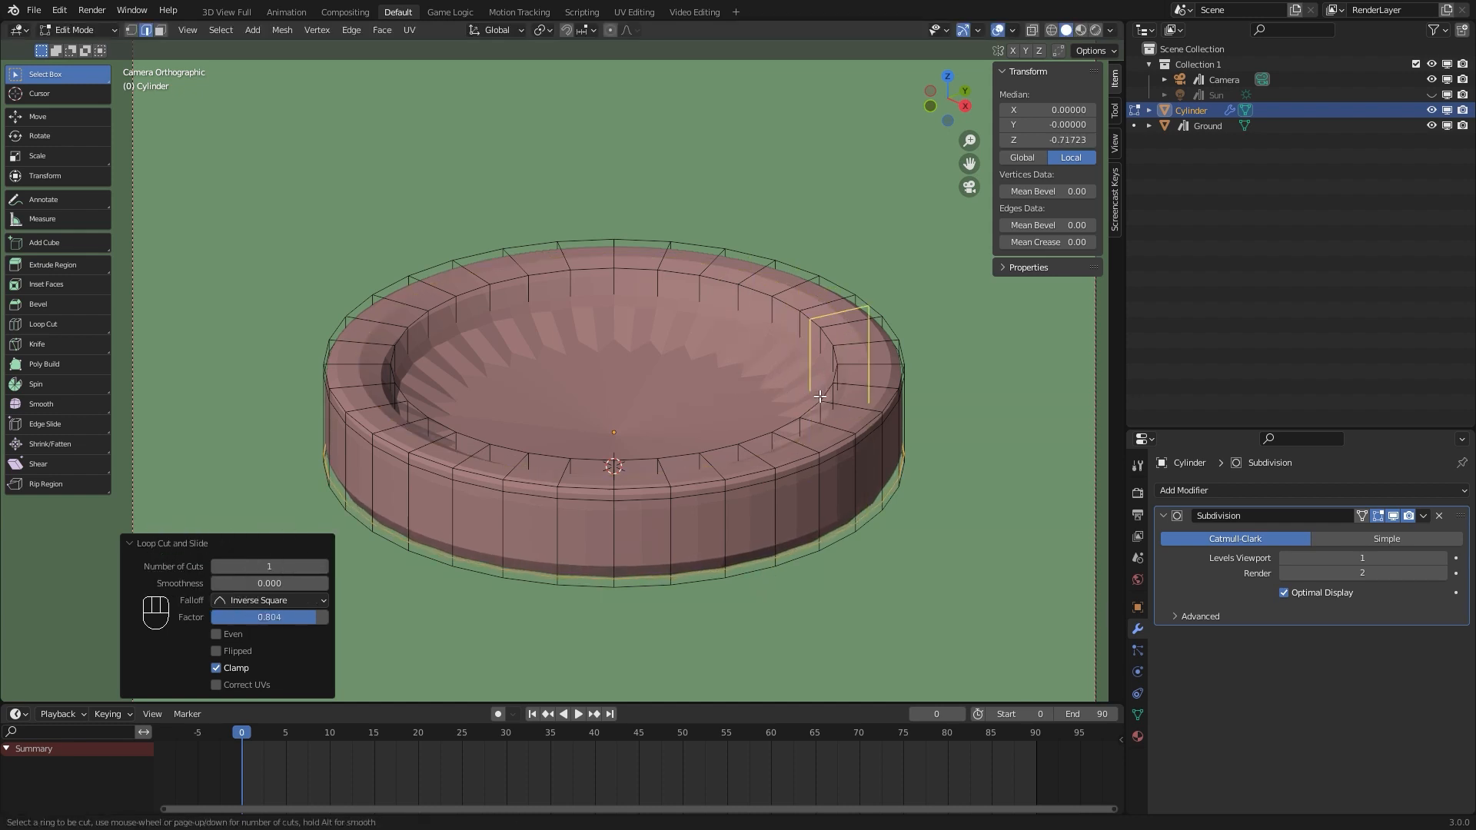
pyautogui.click(659, 301)
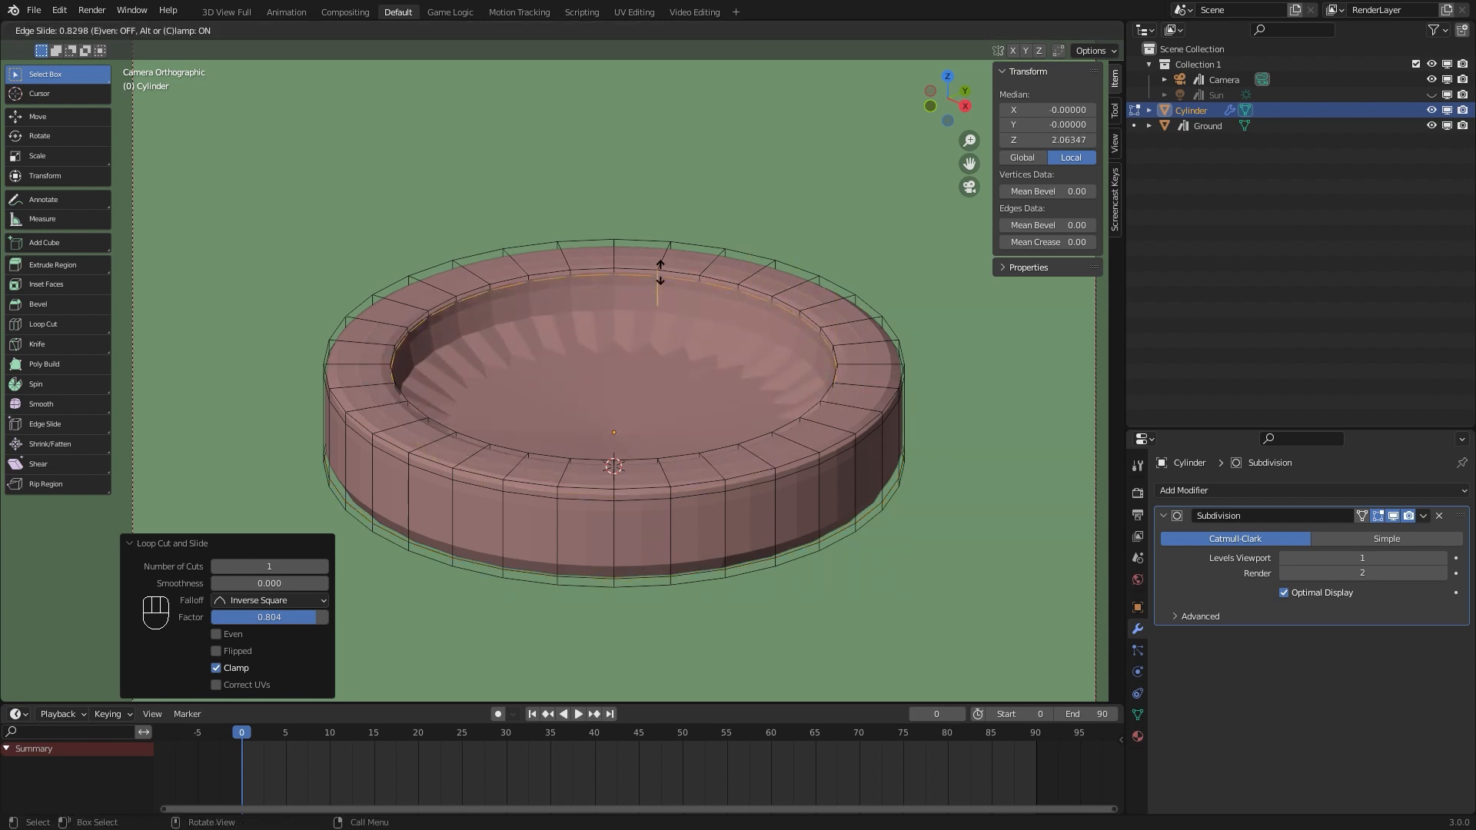
pyautogui.click(666, 289)
pyautogui.hotkey('ctrl', 'r')
pyautogui.click(665, 297)
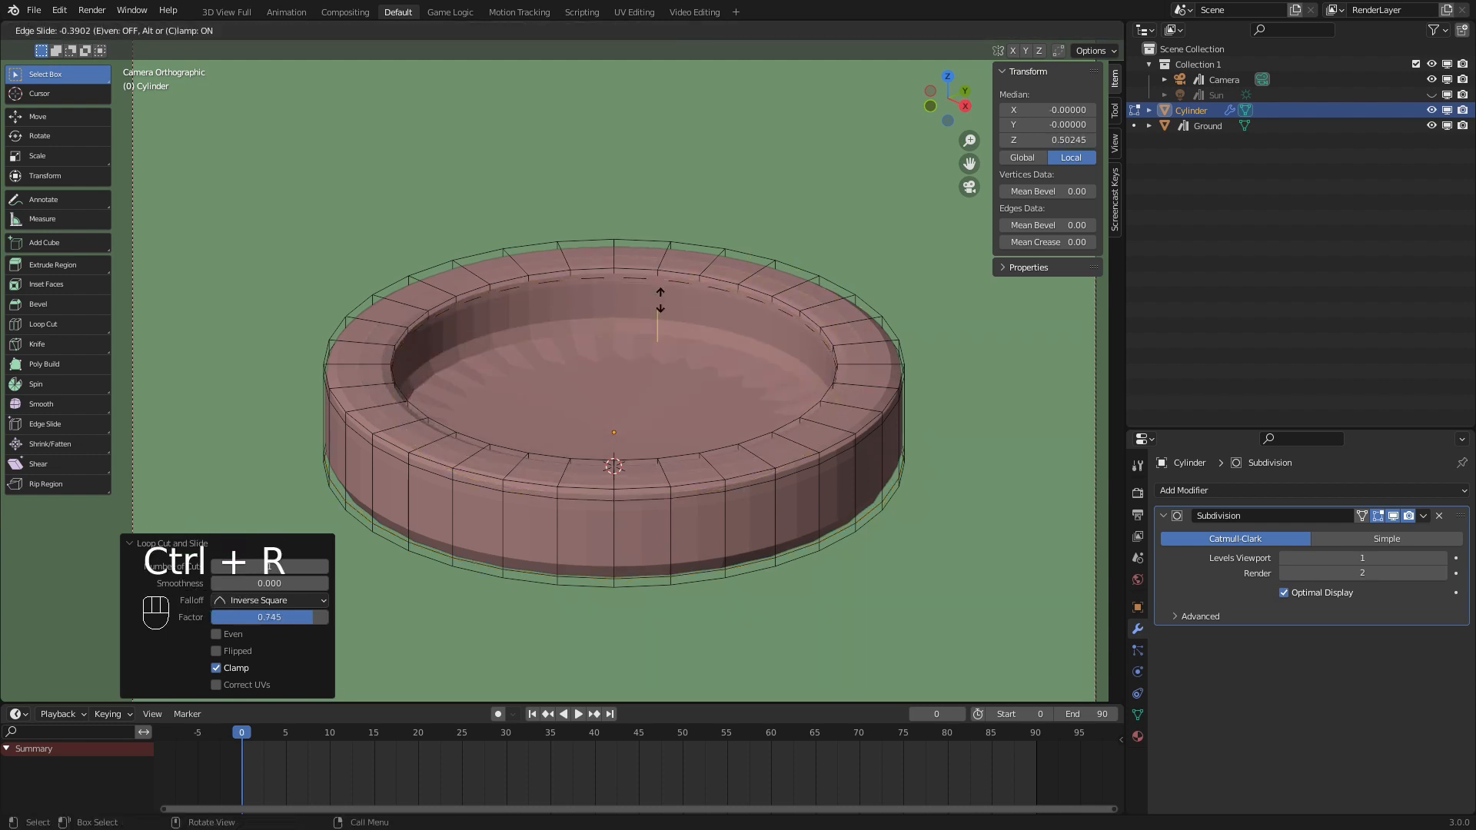
pyautogui.click(668, 311)
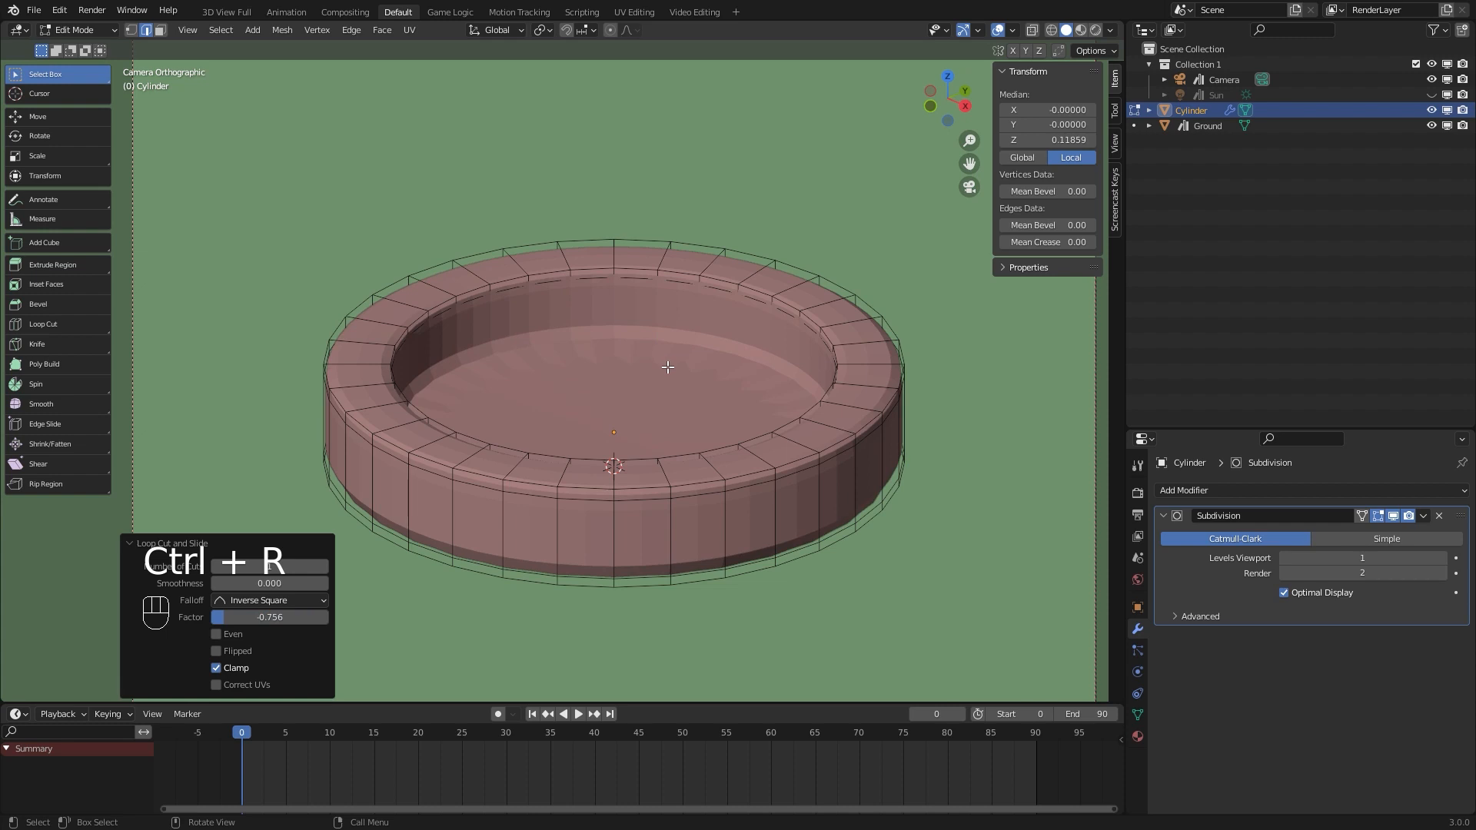
# Switch to face selection in wireframe and extrude the basin's floor face inward at about 0.89 scale
pyautogui.press('3')
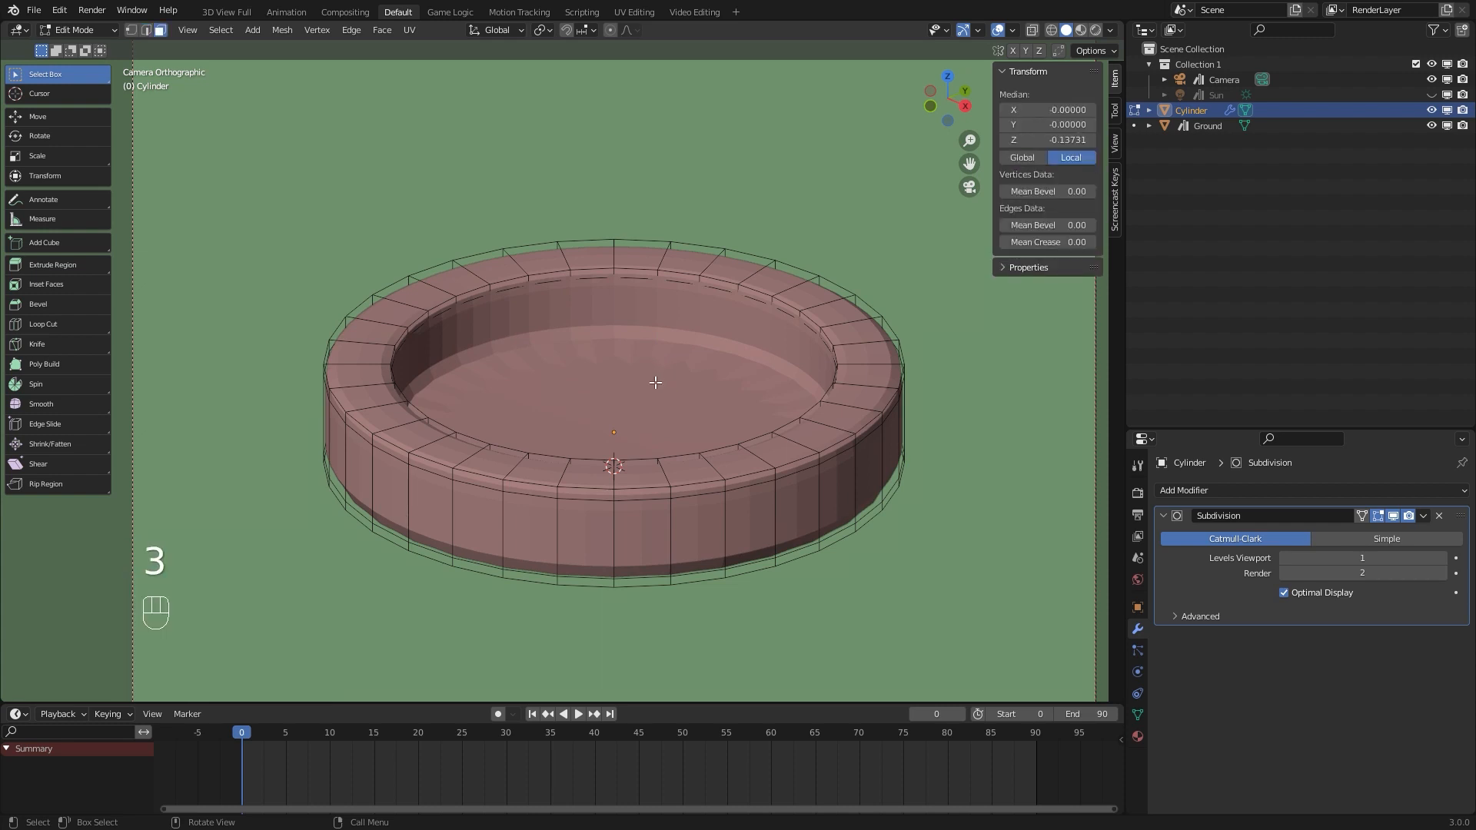
pyautogui.press('z')
pyautogui.click(566, 379)
pyautogui.press('e')
pyautogui.press('s')
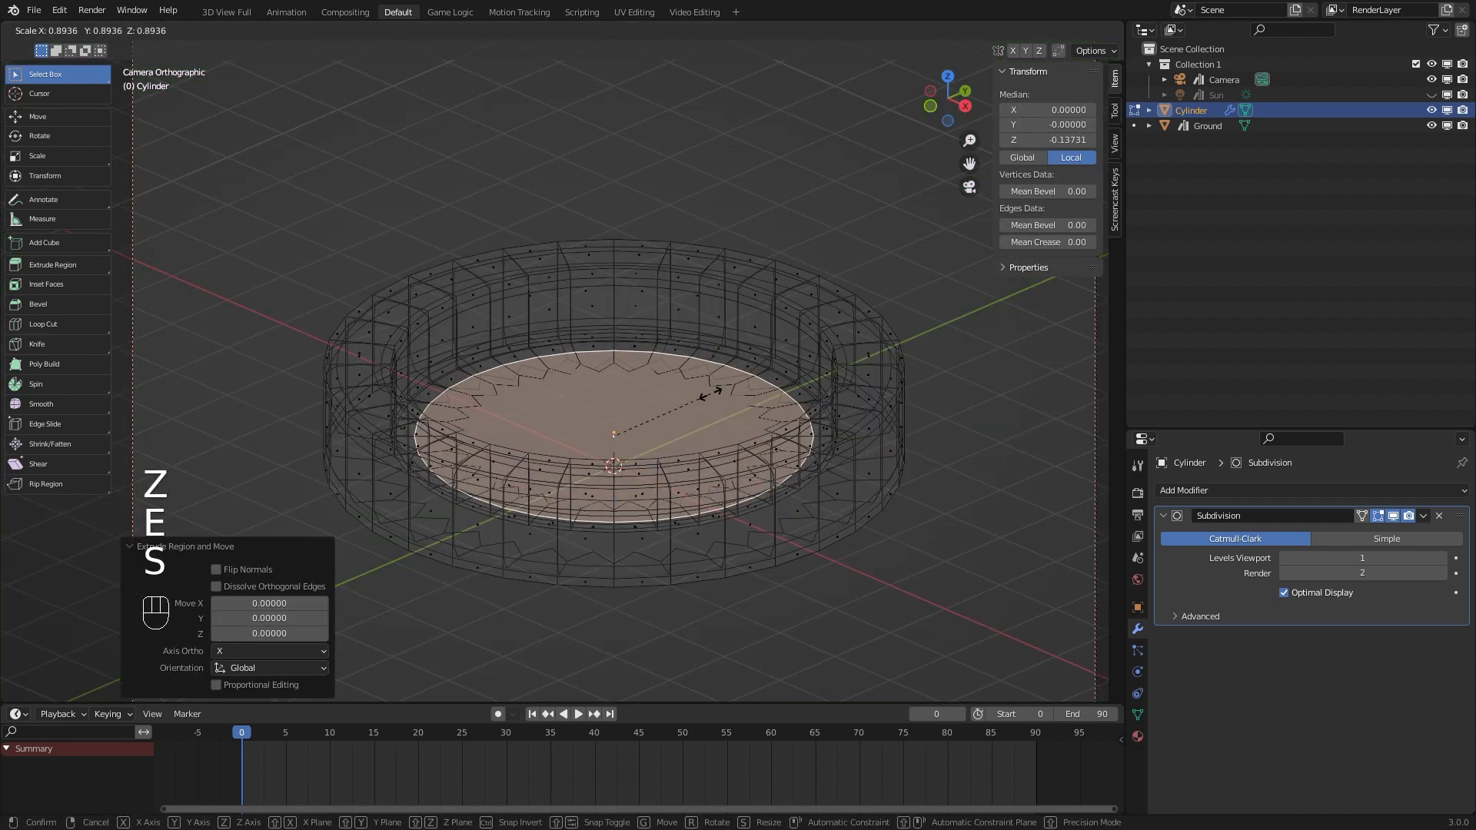
pyautogui.click(712, 394)
# Select the cylinder's underside face and extrude it inward twice to add supporting edges around the base
pyautogui.moveTo(712, 393); pyautogui.dragTo(735, 552, button='middle')
pyautogui.click(671, 476)
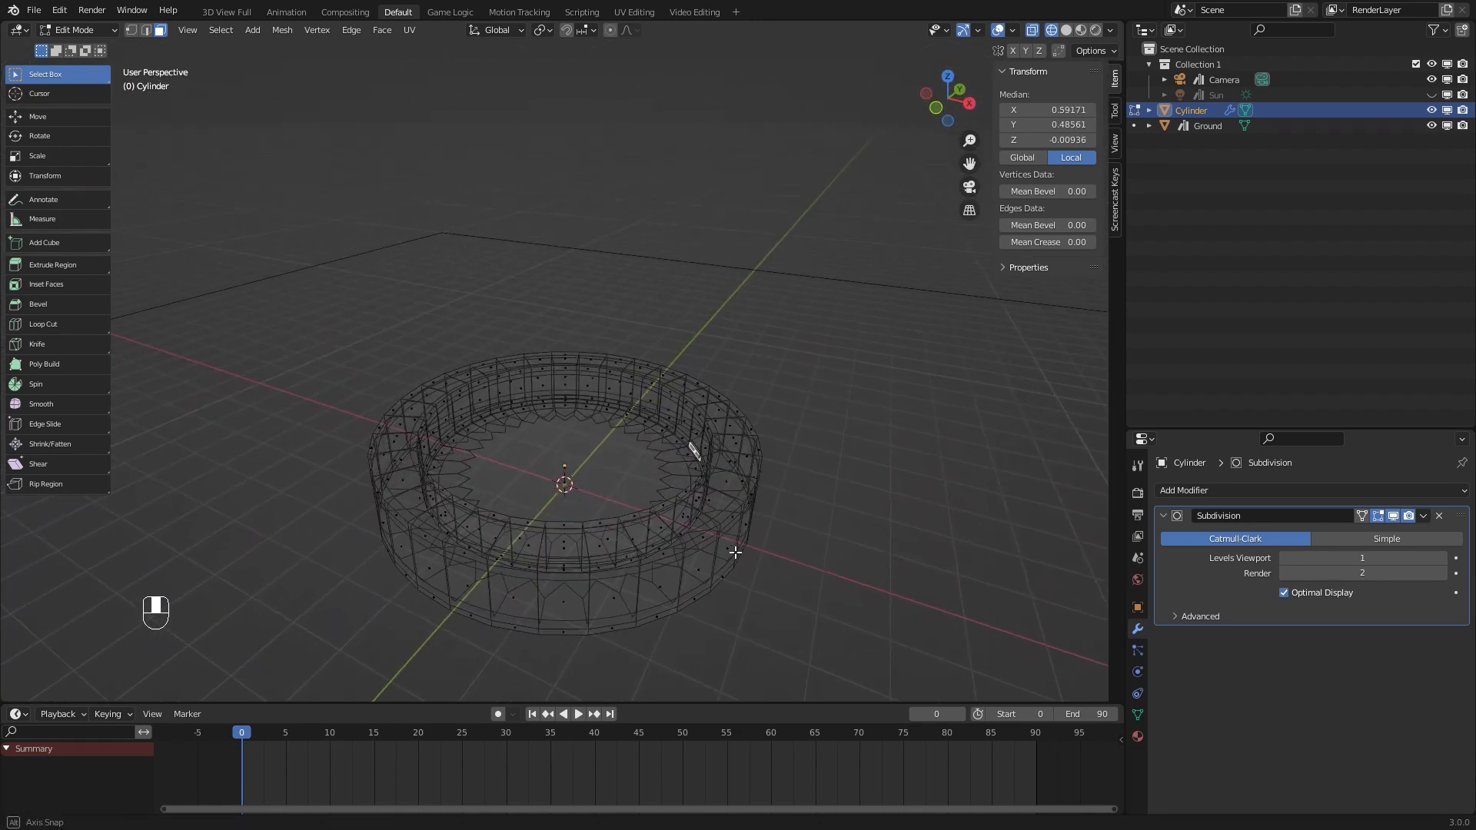
pyautogui.click(598, 498)
pyautogui.moveTo(621, 517); pyautogui.dragTo(696, 492, button='middle')
pyautogui.press('e')
pyautogui.press('s')
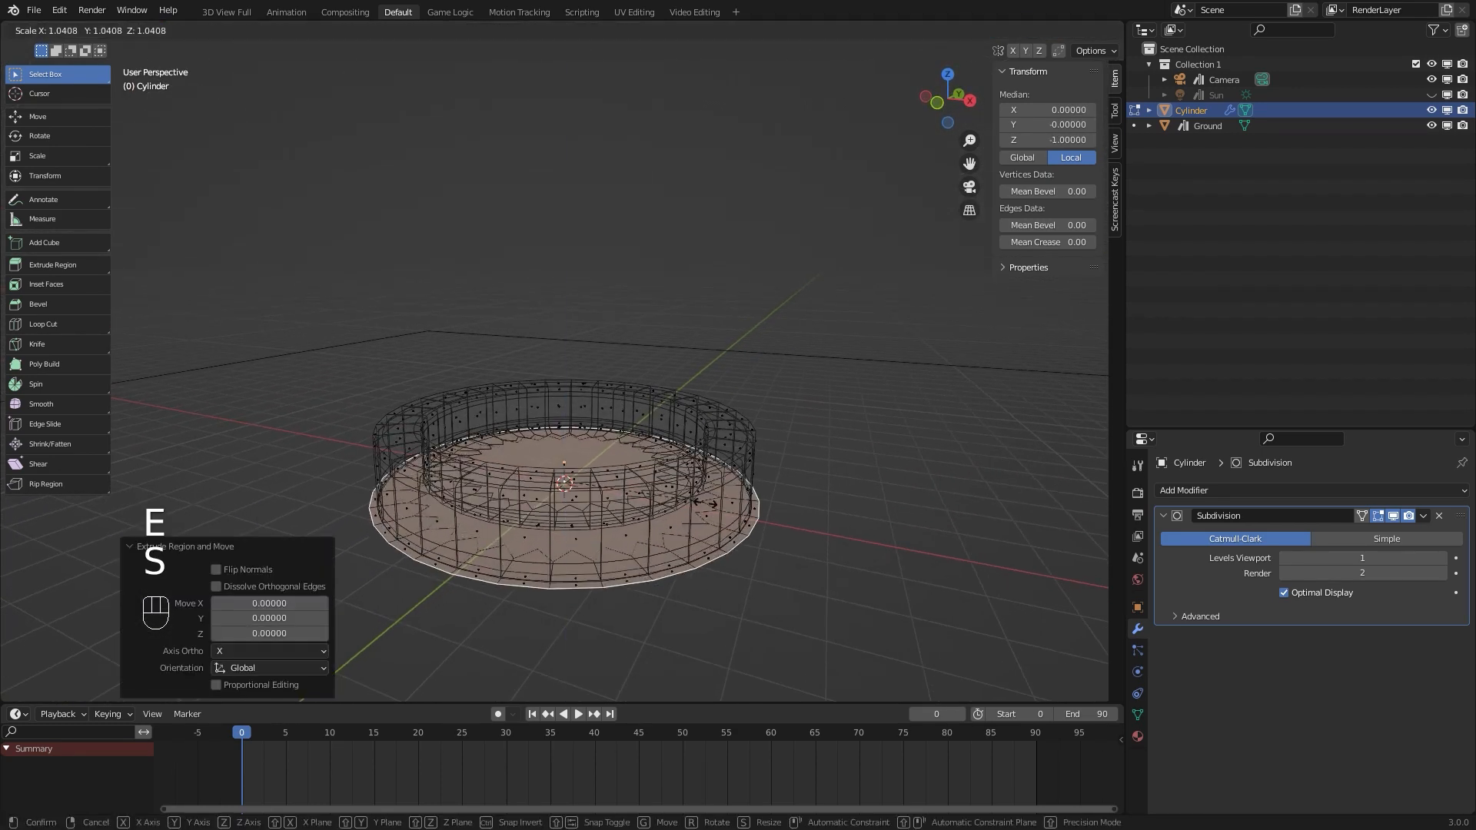
pyautogui.click(688, 508)
pyautogui.press('e')
pyautogui.press('s')
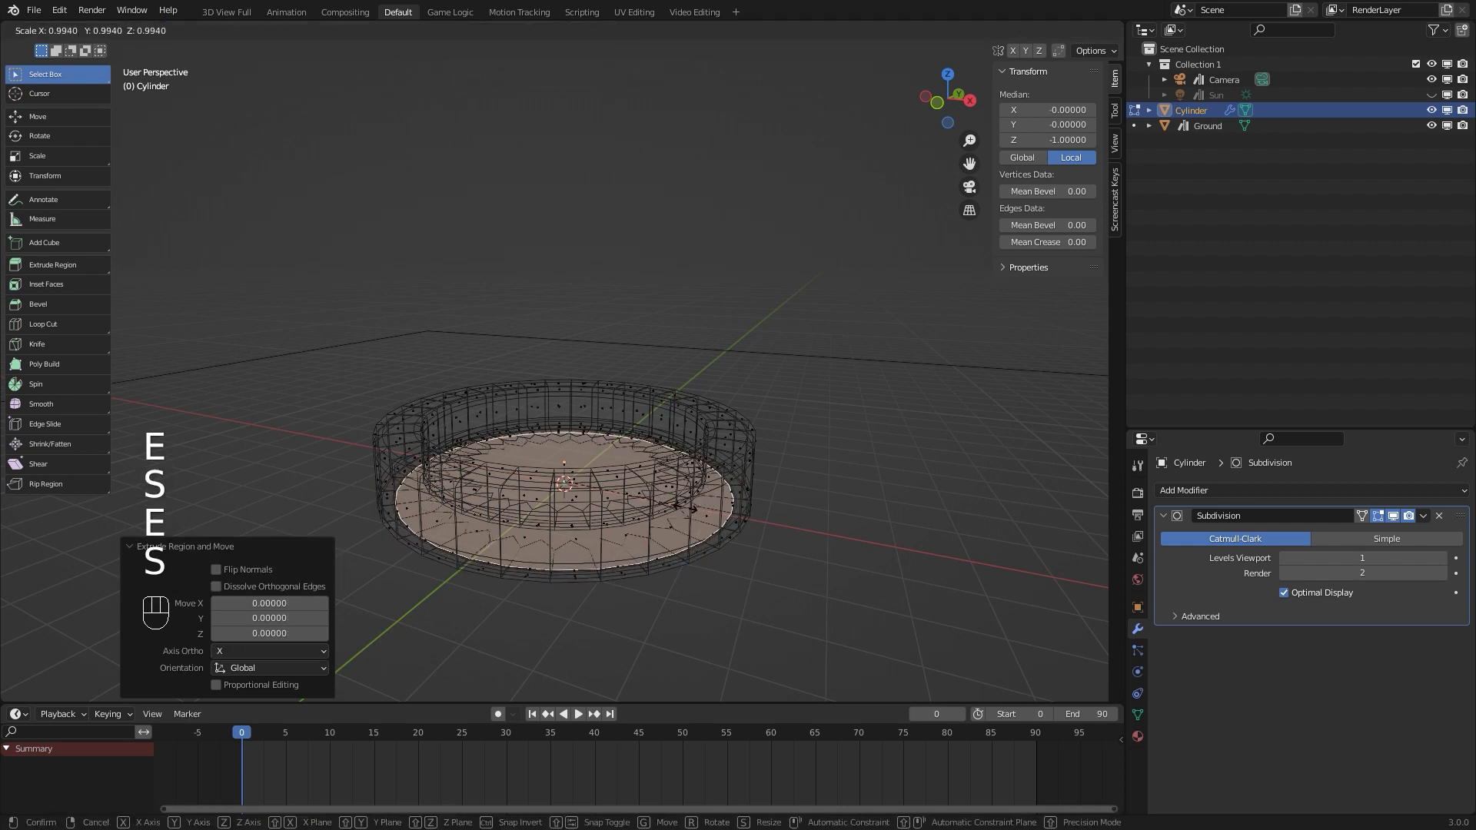
pyautogui.click(684, 508)
# Return to solid shading in Object Mode and set the basin's subdivision levels to 3 for both viewport and render
pyautogui.press('Tab')
pyautogui.press('z')
pyautogui.click(764, 508)
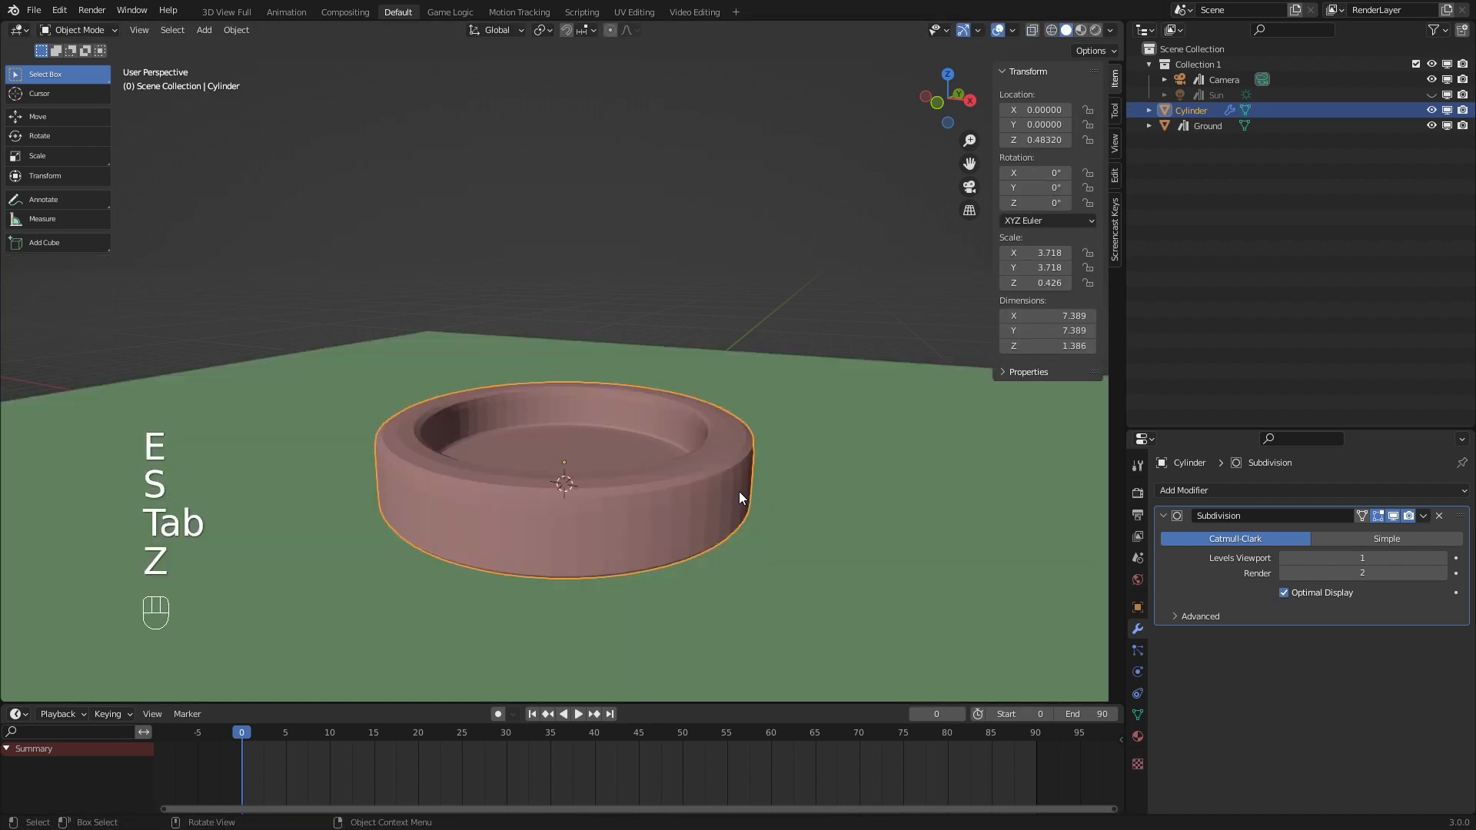
pyautogui.moveTo(721, 460); pyautogui.dragTo(669, 469, button='middle')
pyautogui.click(1443, 559)
pyautogui.click(1443, 559)
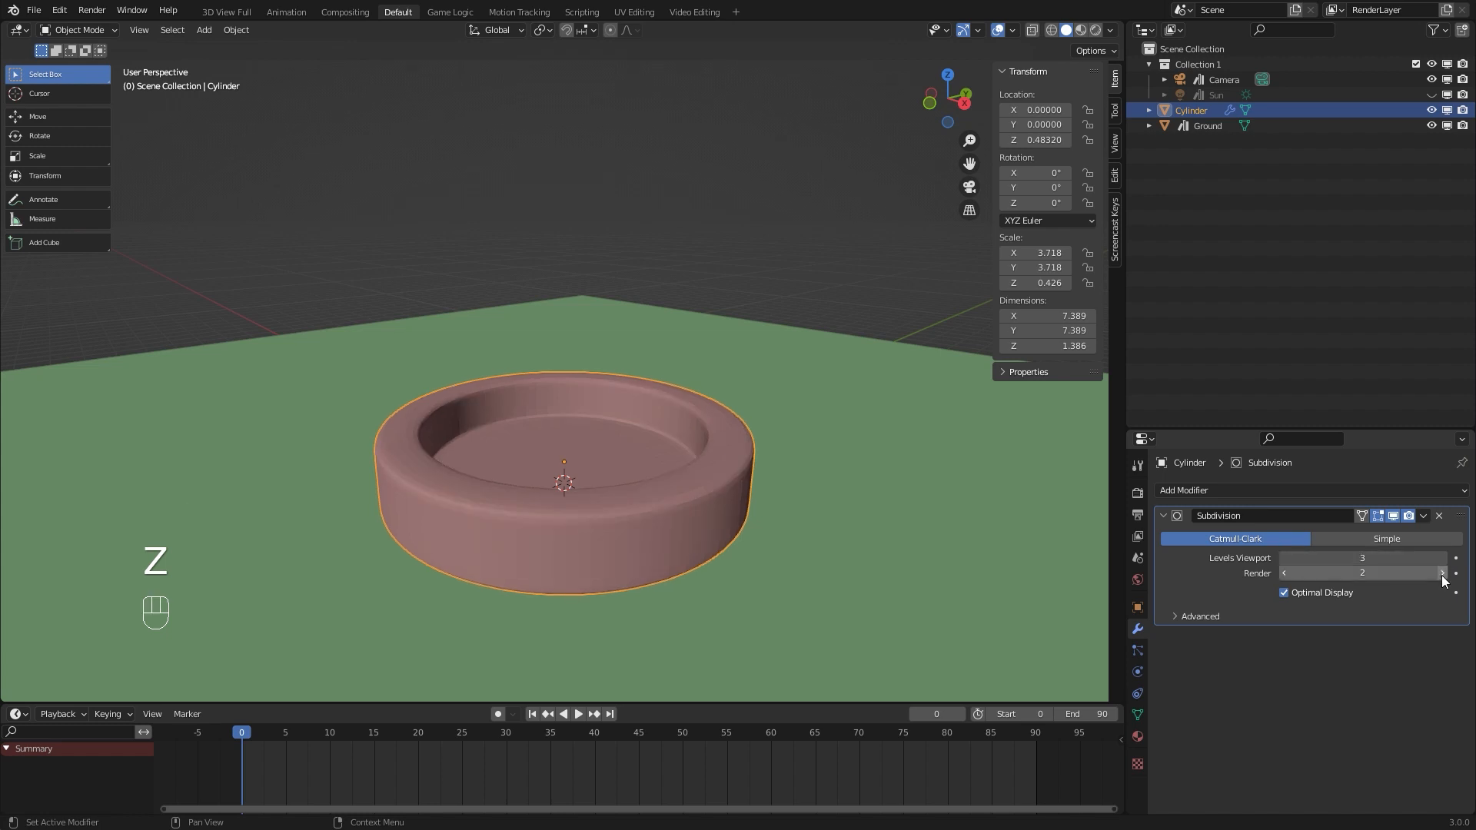
pyautogui.click(1442, 574)
# Duplicate the basin's floor face and raise the copy straight up by about 1.83
pyautogui.scroll(2, 616, 457)
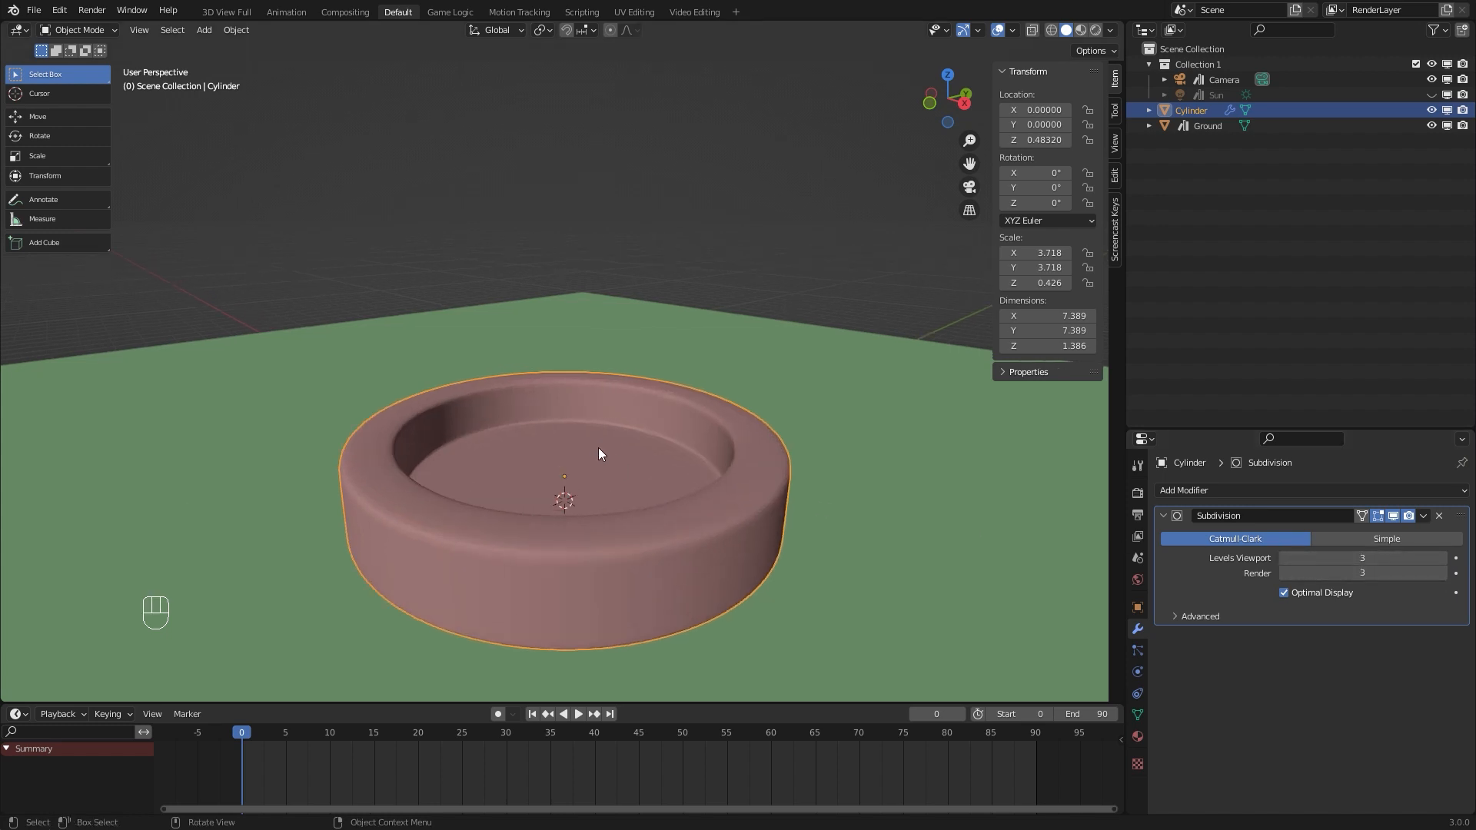
pyautogui.press('Tab')
pyautogui.click(607, 459)
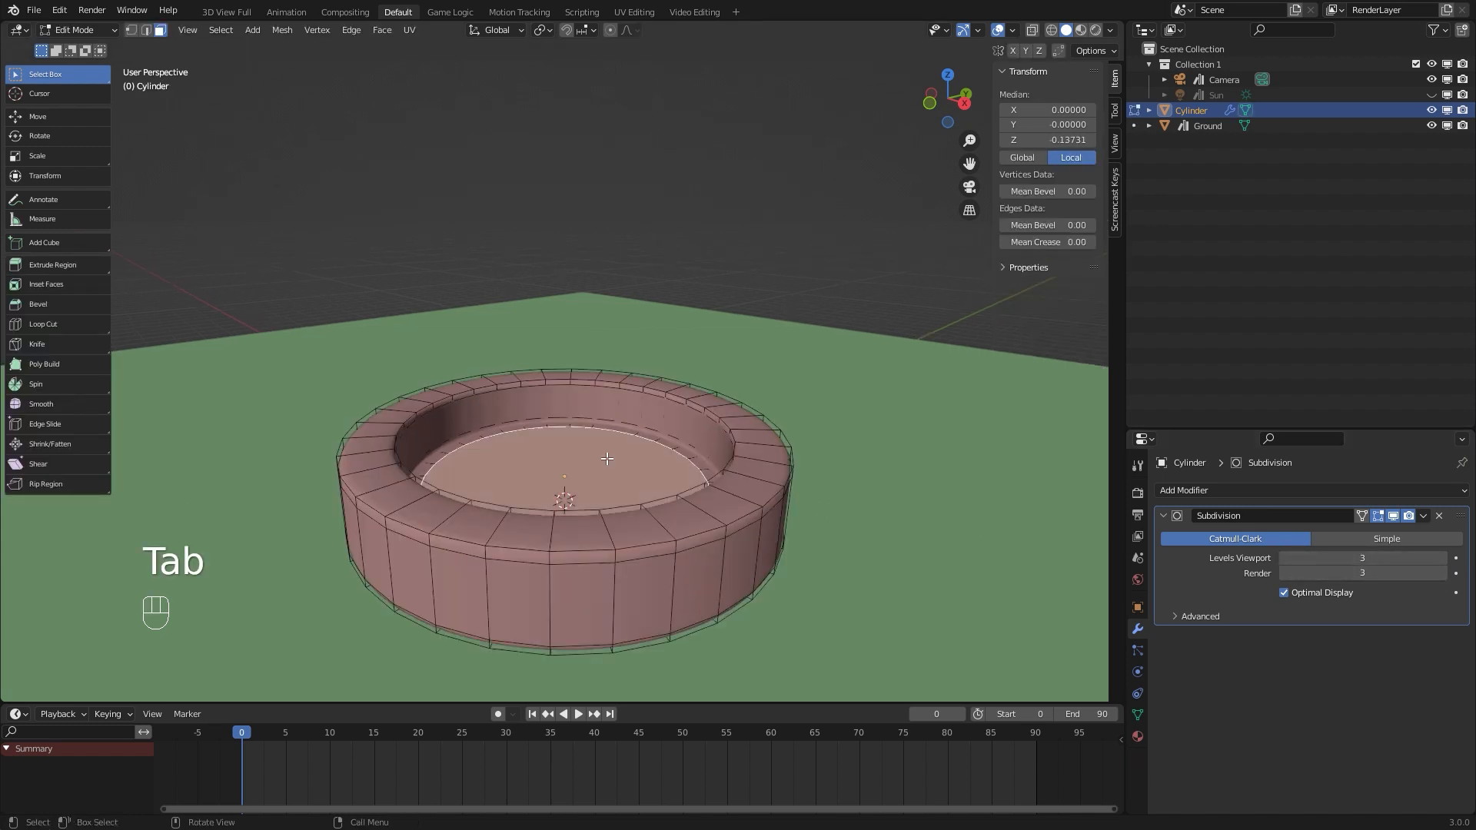
pyautogui.hotkey('shift', 'd')
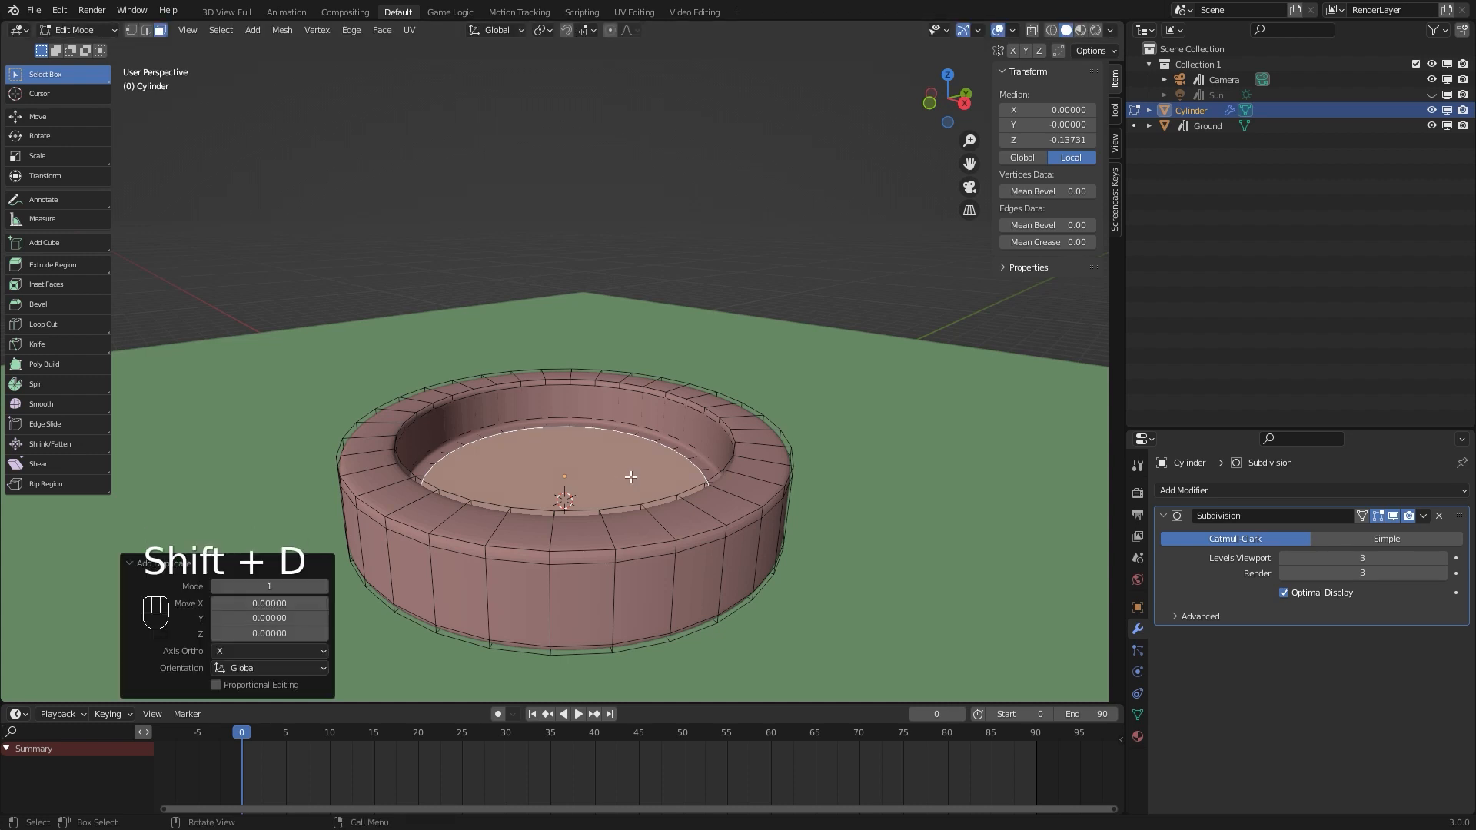
pyautogui.press('g')
pyautogui.click(643, 379)
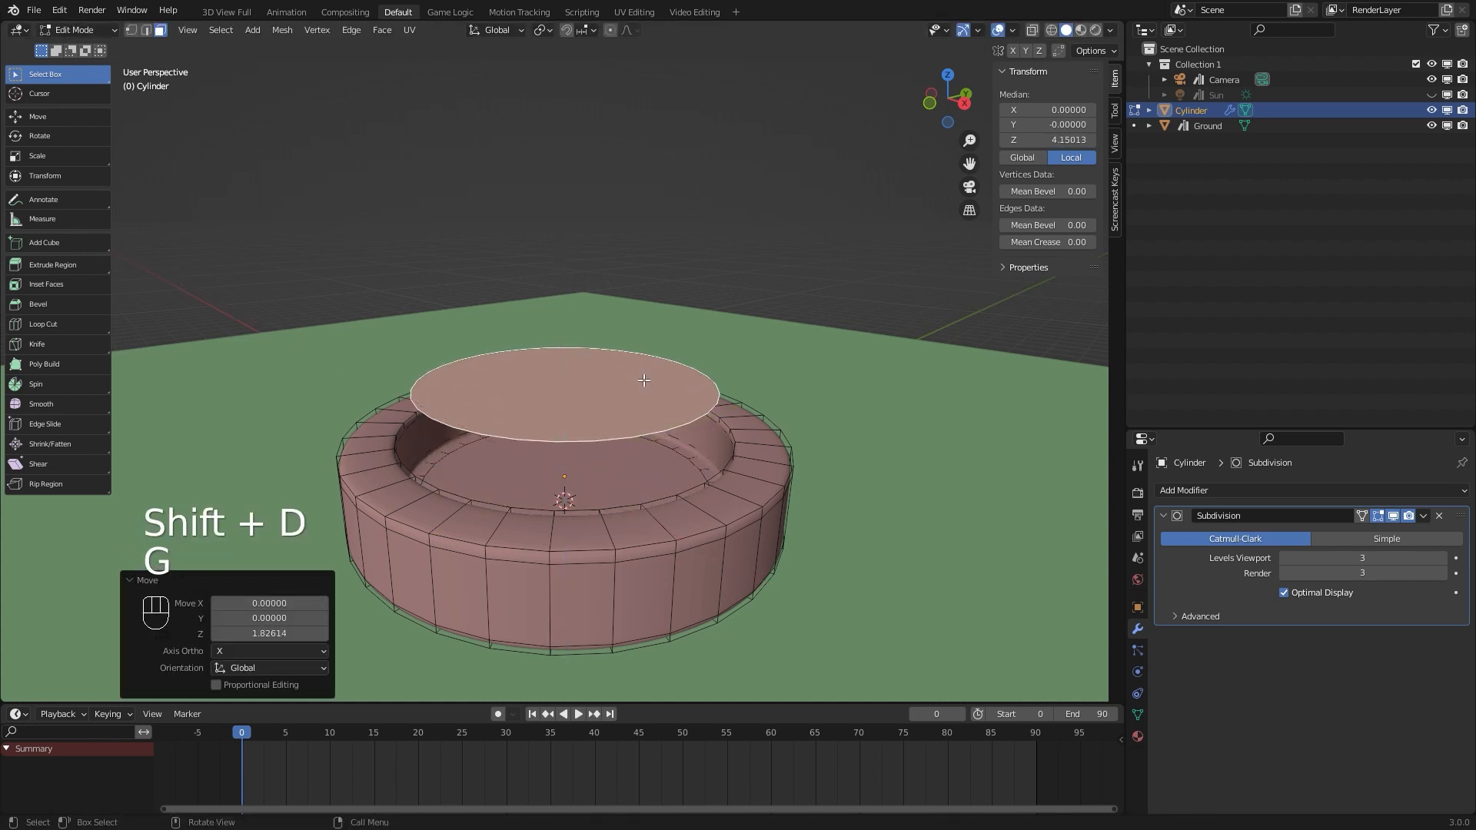
# Separate the duplicated face into its own object and return to Object Mode
pyautogui.press('p')
pyautogui.click(639, 375)
pyautogui.press('Tab')
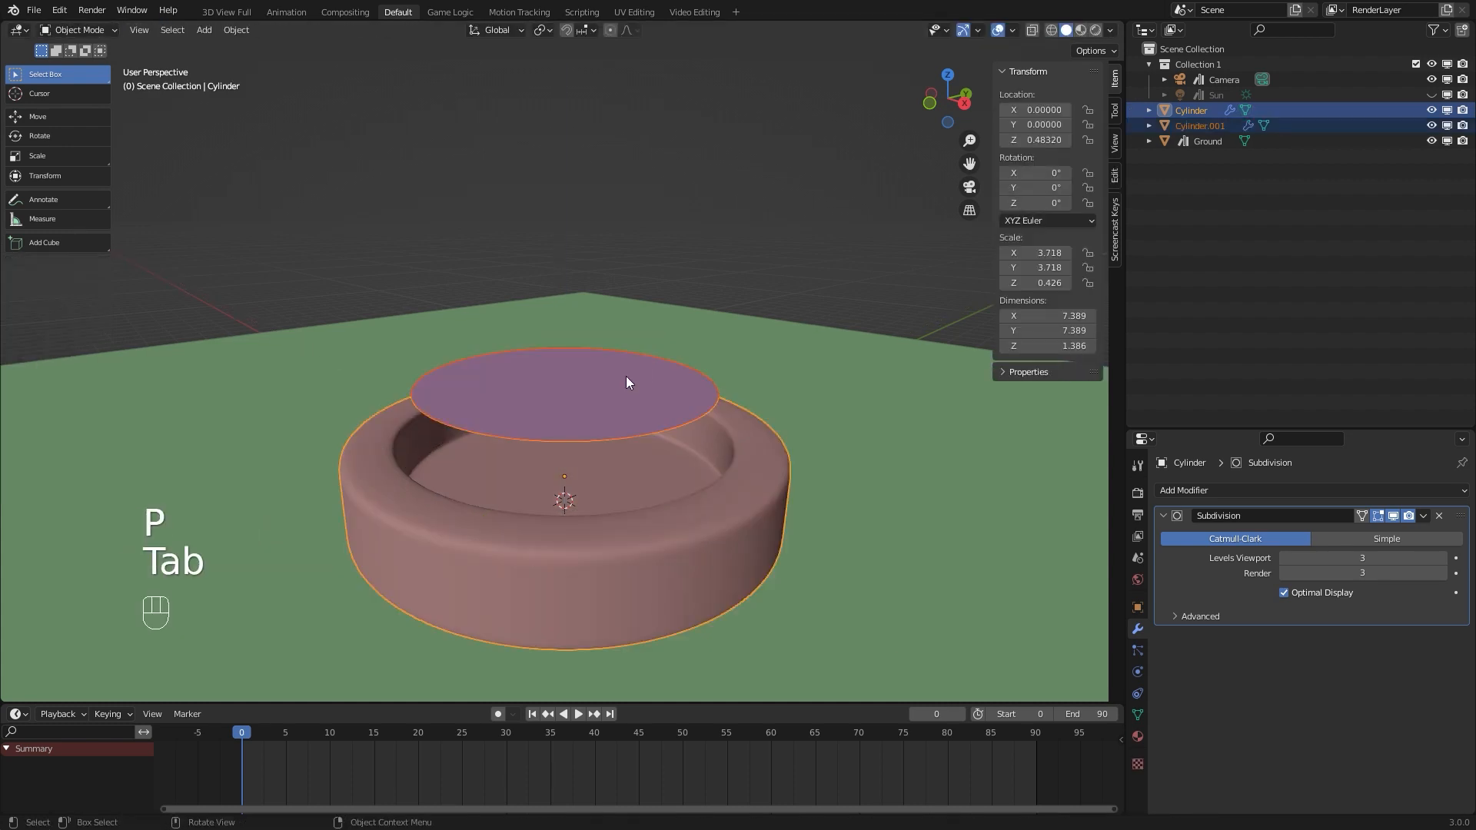
# Lower the separated disc into the basin by about 1.36 and scale it up by about 1.185 to meet the walls
pyautogui.click(626, 376)
pyautogui.press('g')
pyautogui.click(704, 464)
pyautogui.press('s')
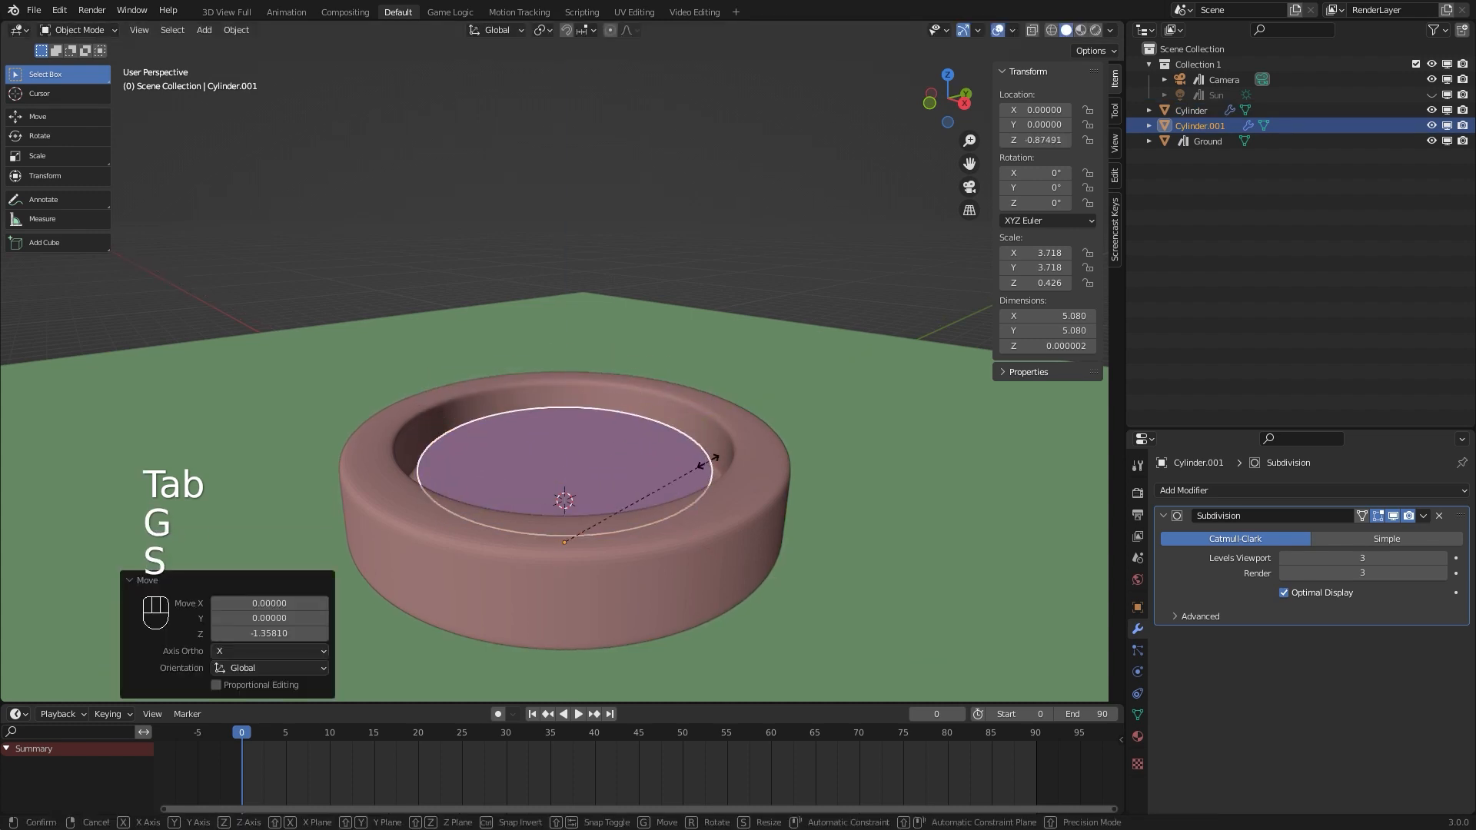
pyautogui.click(754, 467)
# Lower the disc further inside the basin by about 0.35 along Z and use an orthographic view
pyautogui.moveTo(623, 450); pyautogui.dragTo(515, 430, button='middle')
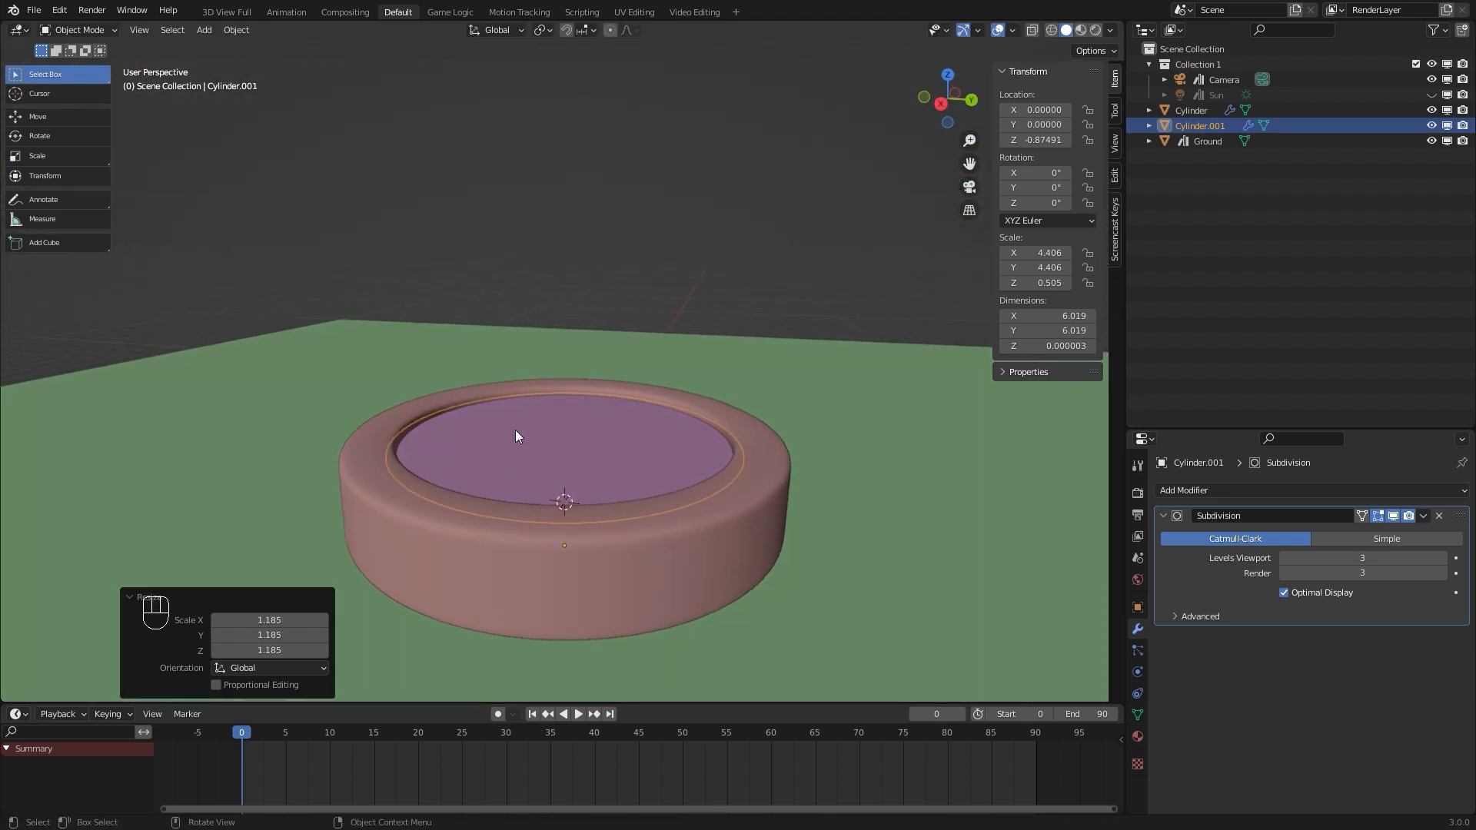
pyautogui.press('g')
pyautogui.press('z')
pyautogui.click(570, 408)
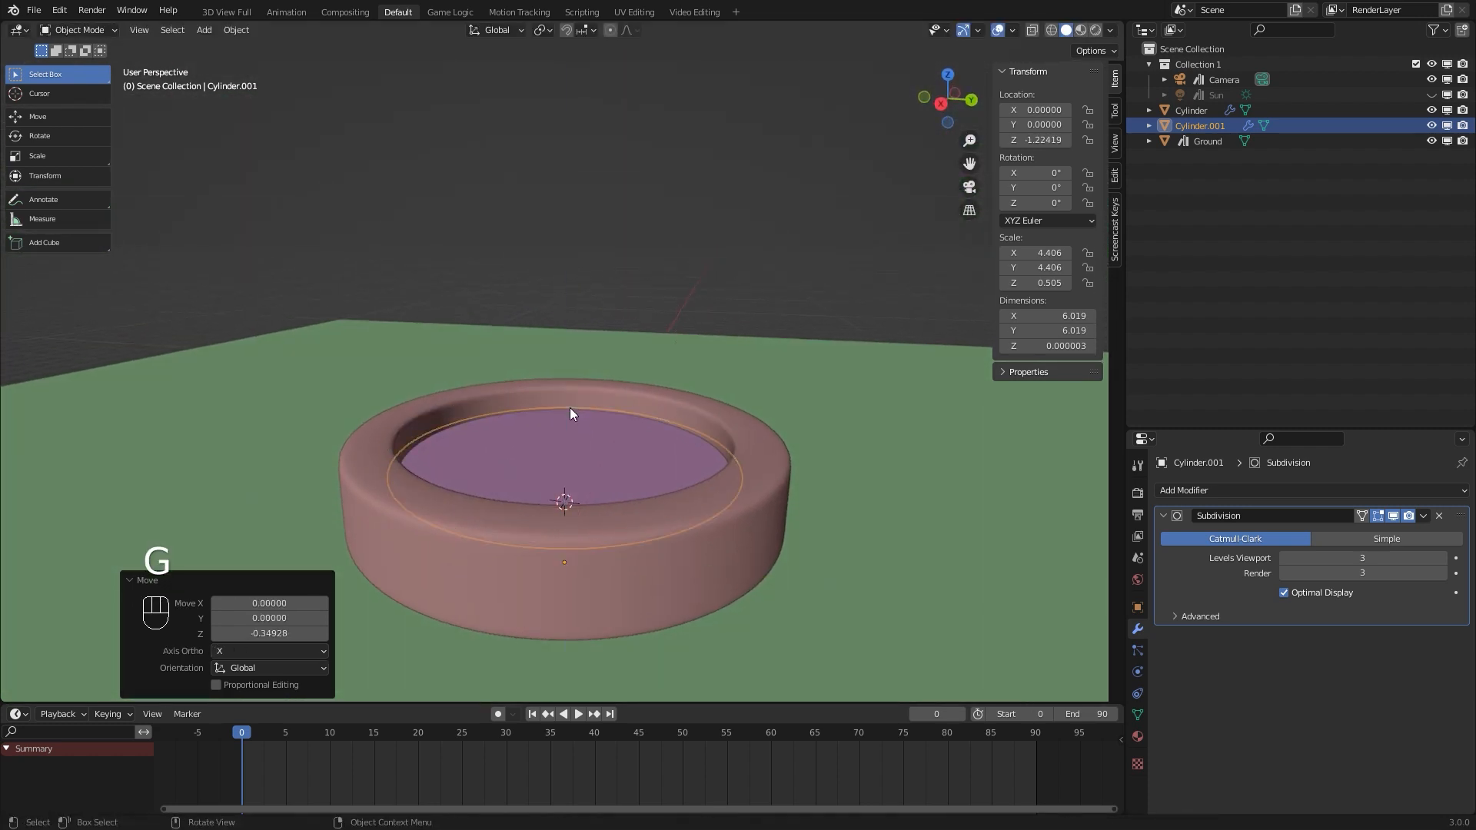
pyautogui.press('KP_5')
pyautogui.scroll(-6, 570, 408)
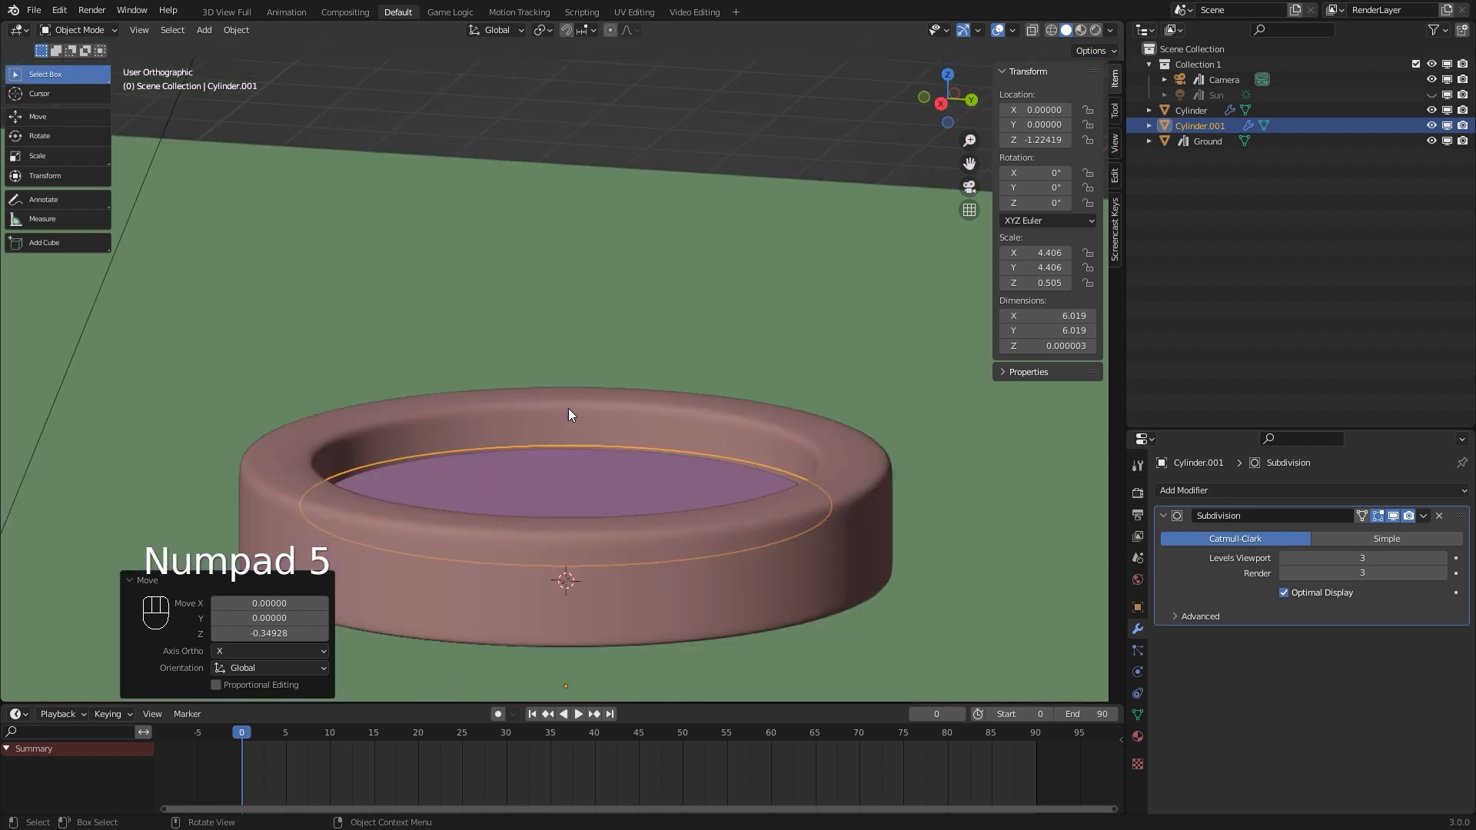
# Shift the disc inside the basin by about 0.33 along the X axis
pyautogui.moveTo(534, 382); pyautogui.dragTo(559, 399, button='middle')
pyautogui.scroll(2, 606, 400)
pyautogui.press('g')
pyautogui.press('x')
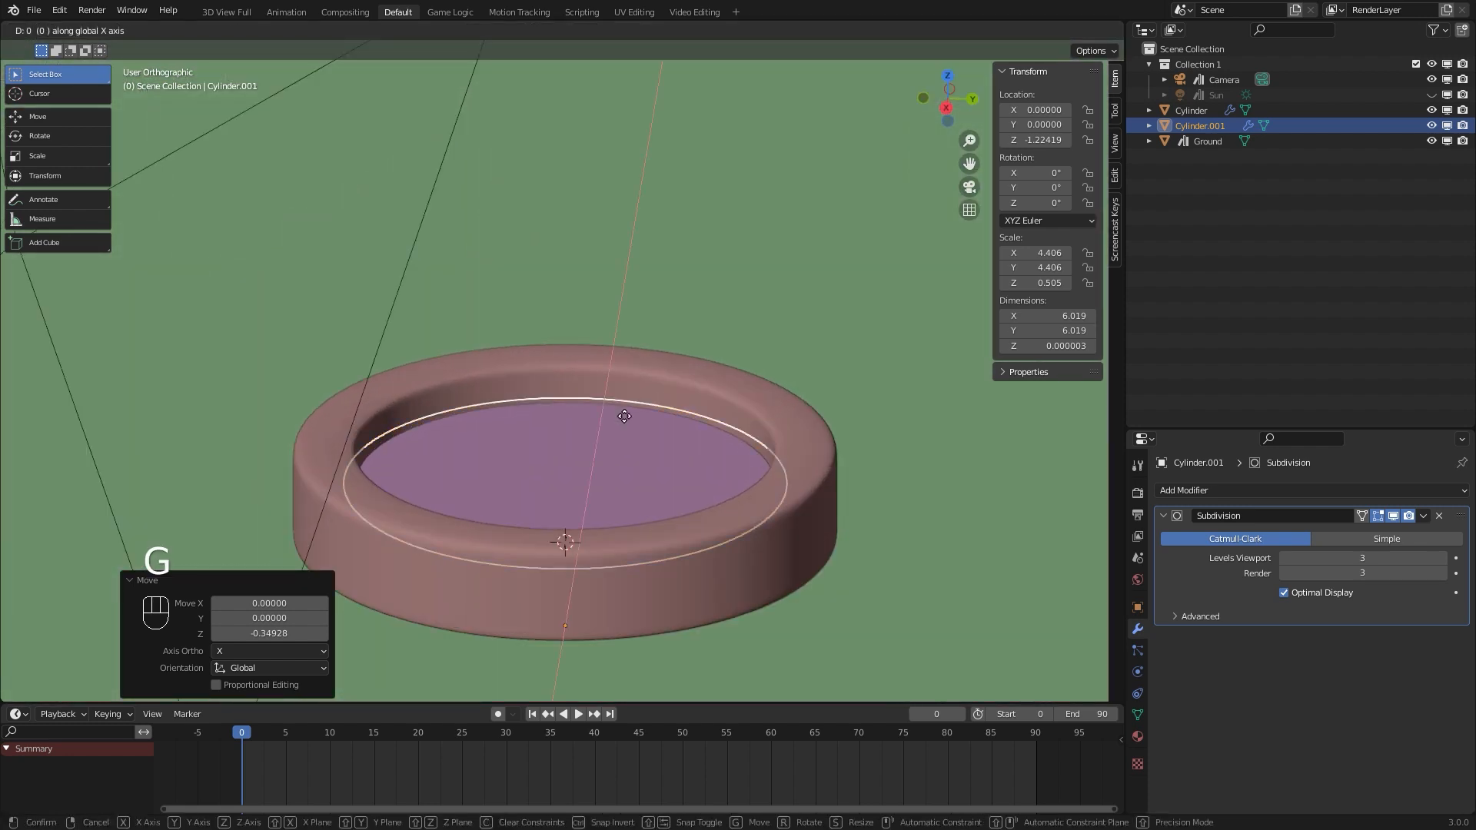
pyautogui.press('z')
pyautogui.rightClick(624, 401)
# Select the camera and hide it from the viewport
pyautogui.click(402, 293)
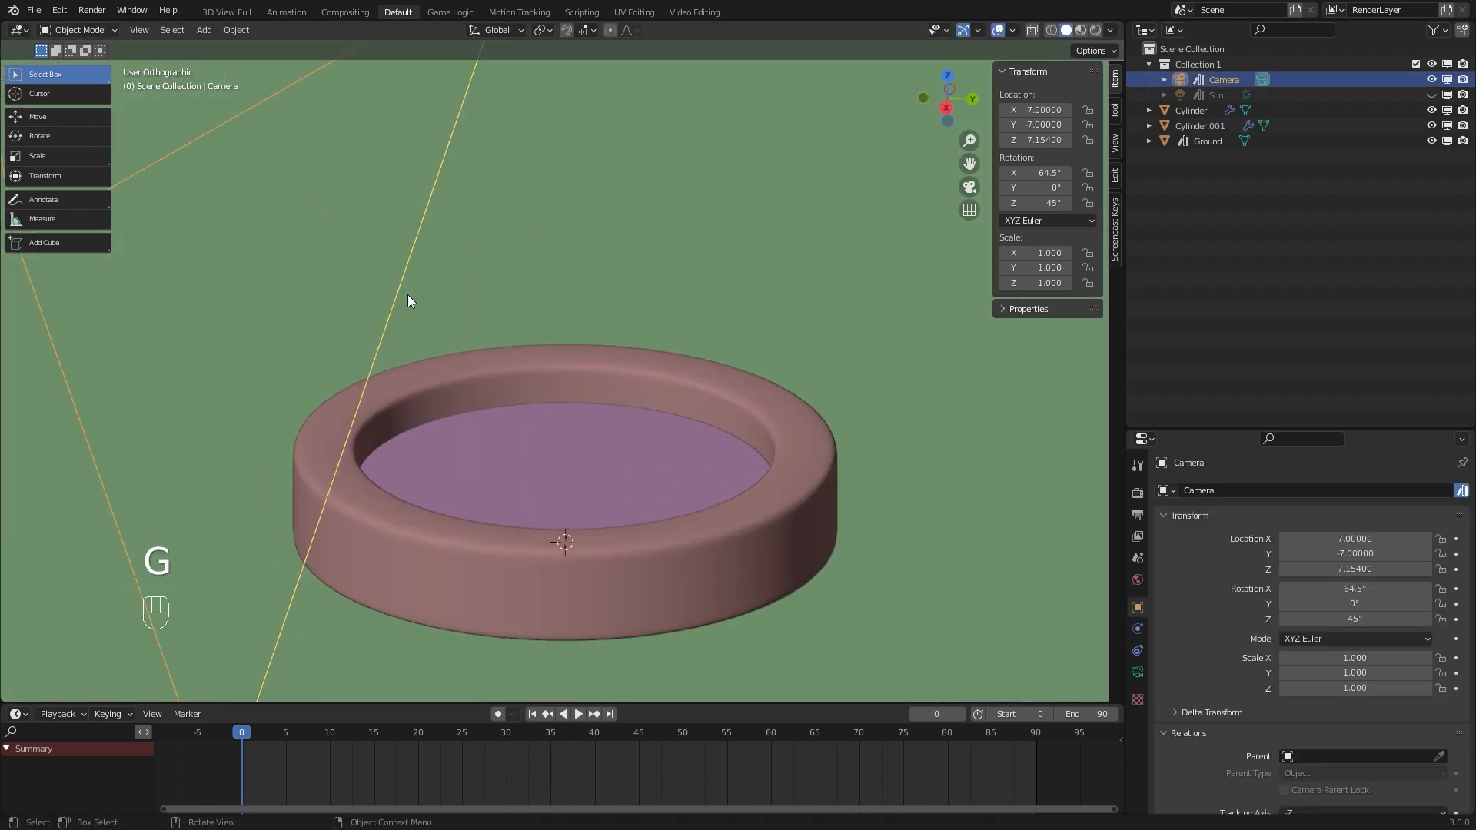
pyautogui.press('g')
pyautogui.rightClick(407, 294)
pyautogui.press('h')
pyautogui.scroll(-4, 446, 312)
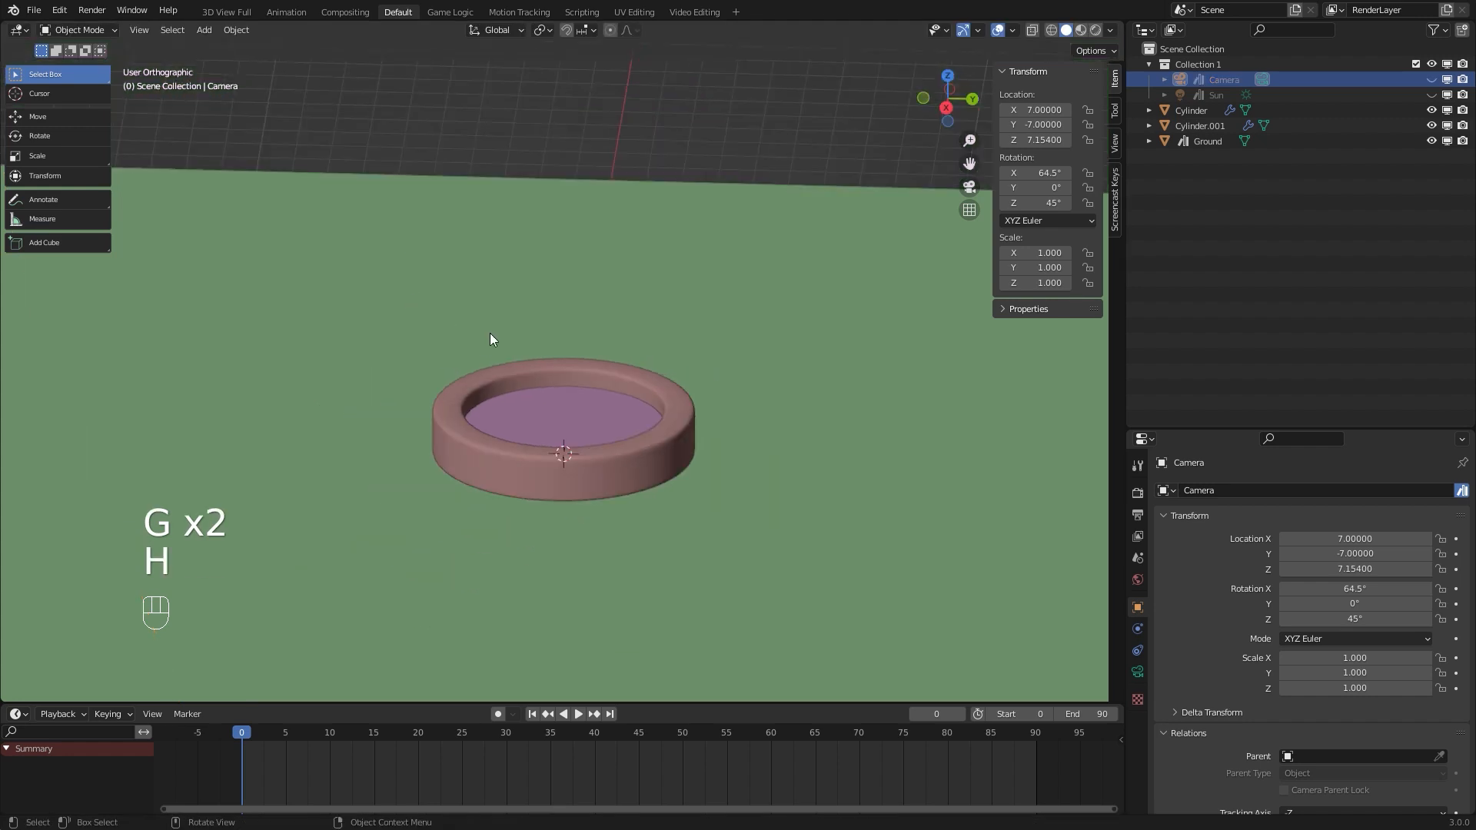
# Add a mesh cylinder at the basin's centre and raise it about 0.92 along Z
pyautogui.scroll(4, 538, 377)
pyautogui.click(595, 420)
pyautogui.press('a')
pyautogui.press('a')
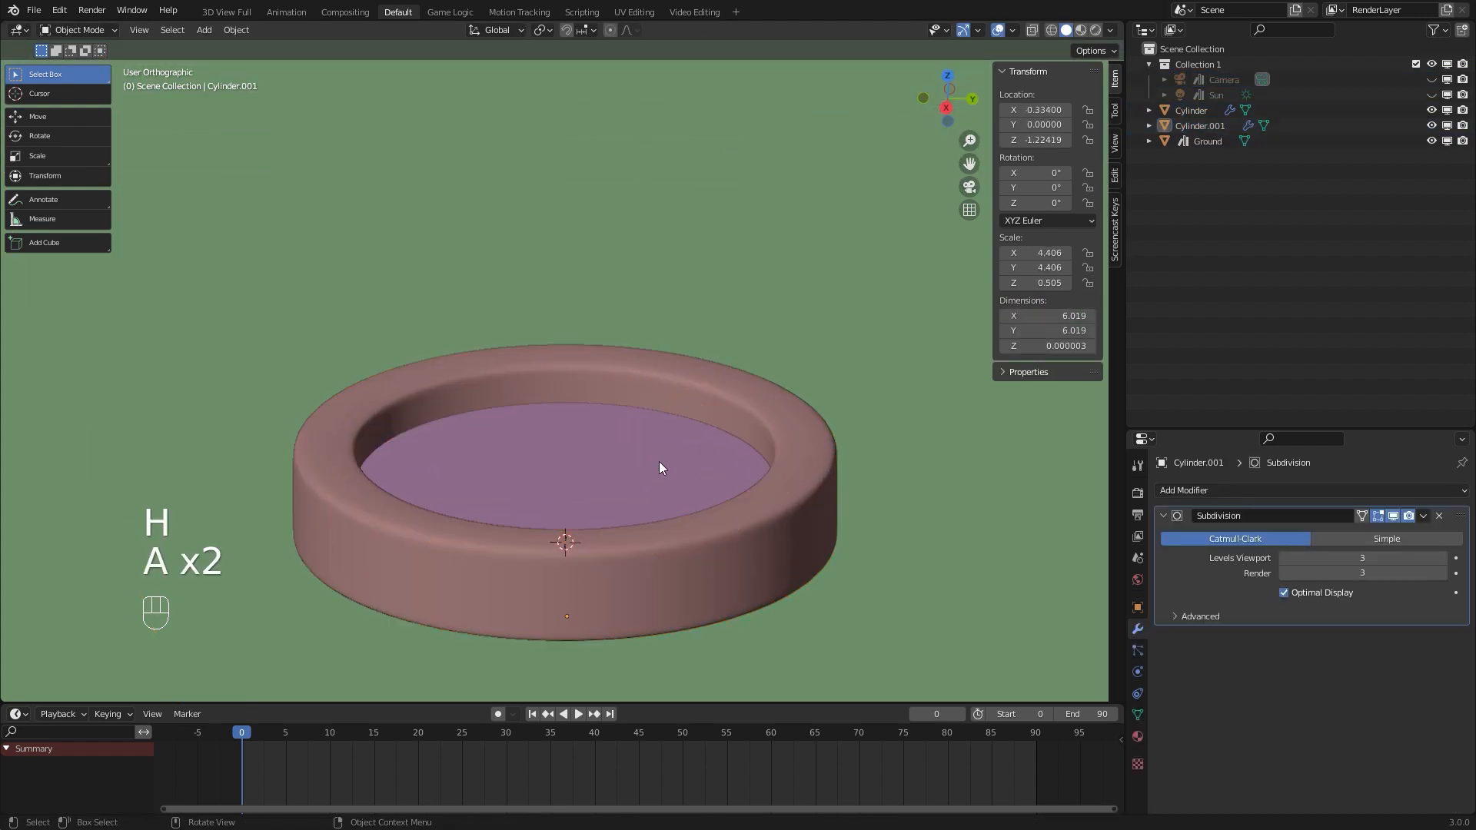
pyautogui.hotkey('shift', 'a')
pyautogui.moveTo(659, 461)
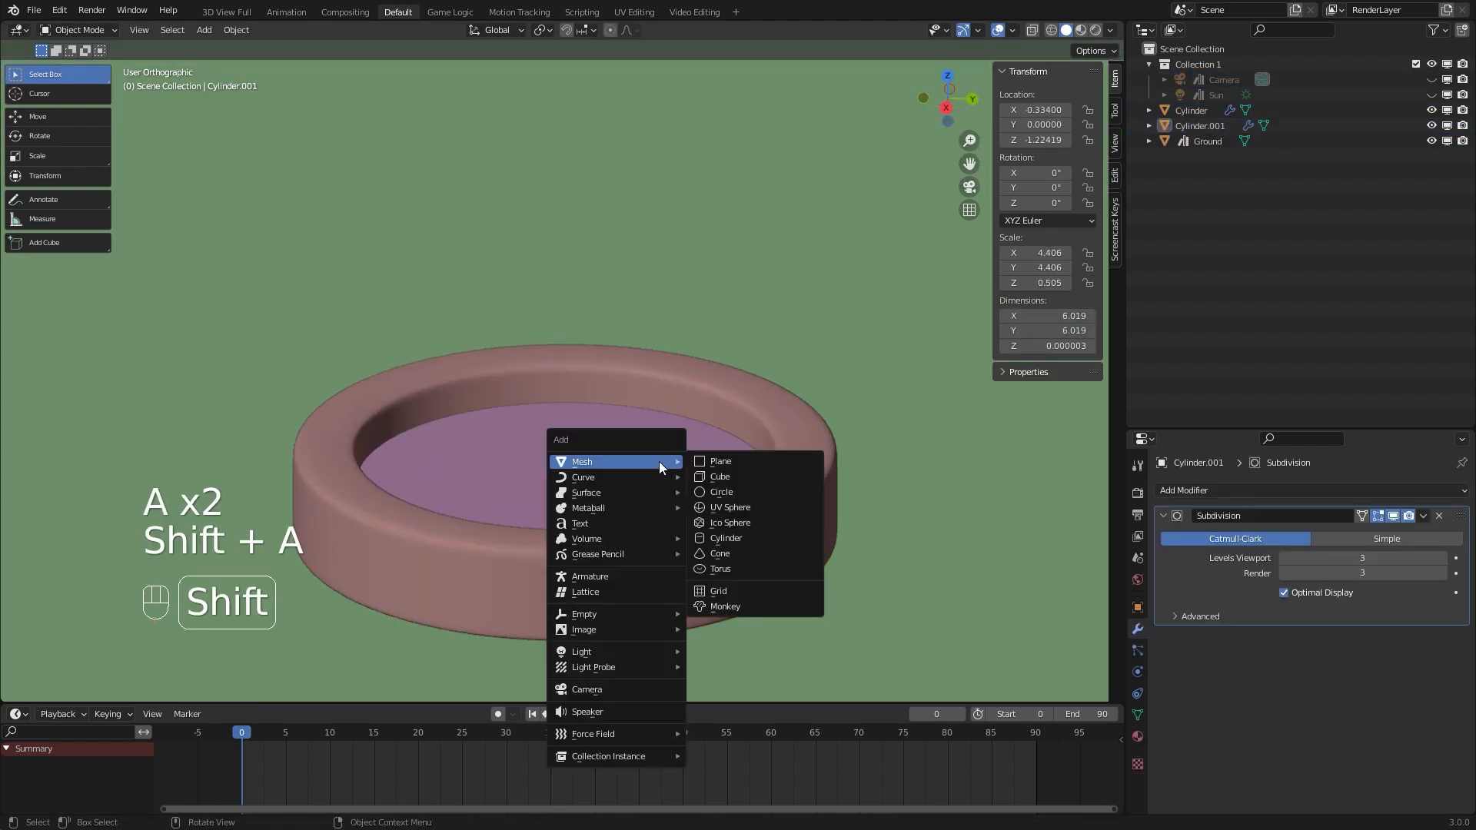
pyautogui.click(735, 538)
pyautogui.press('g')
pyautogui.press('z')
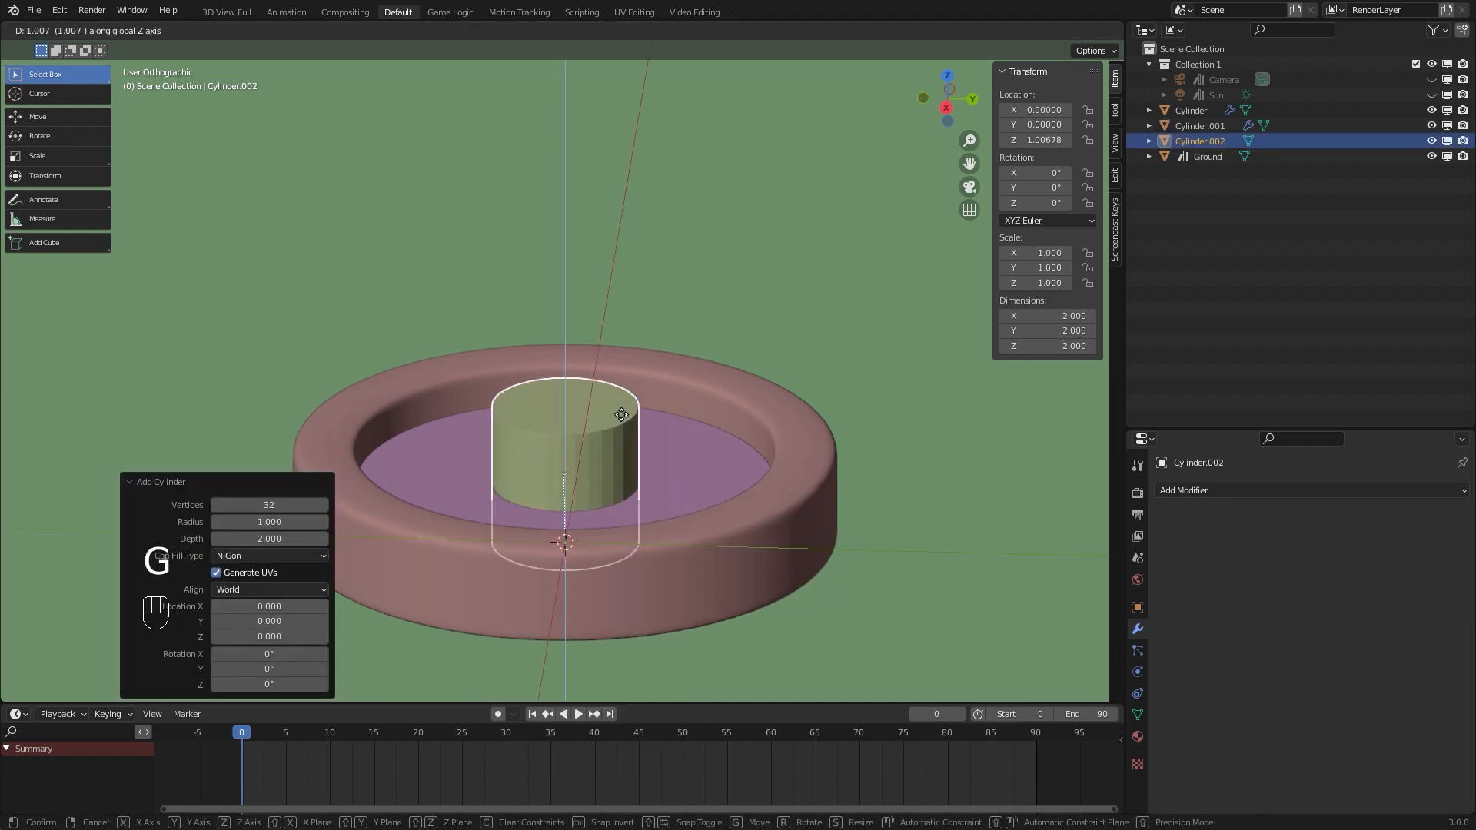
pyautogui.click(623, 420)
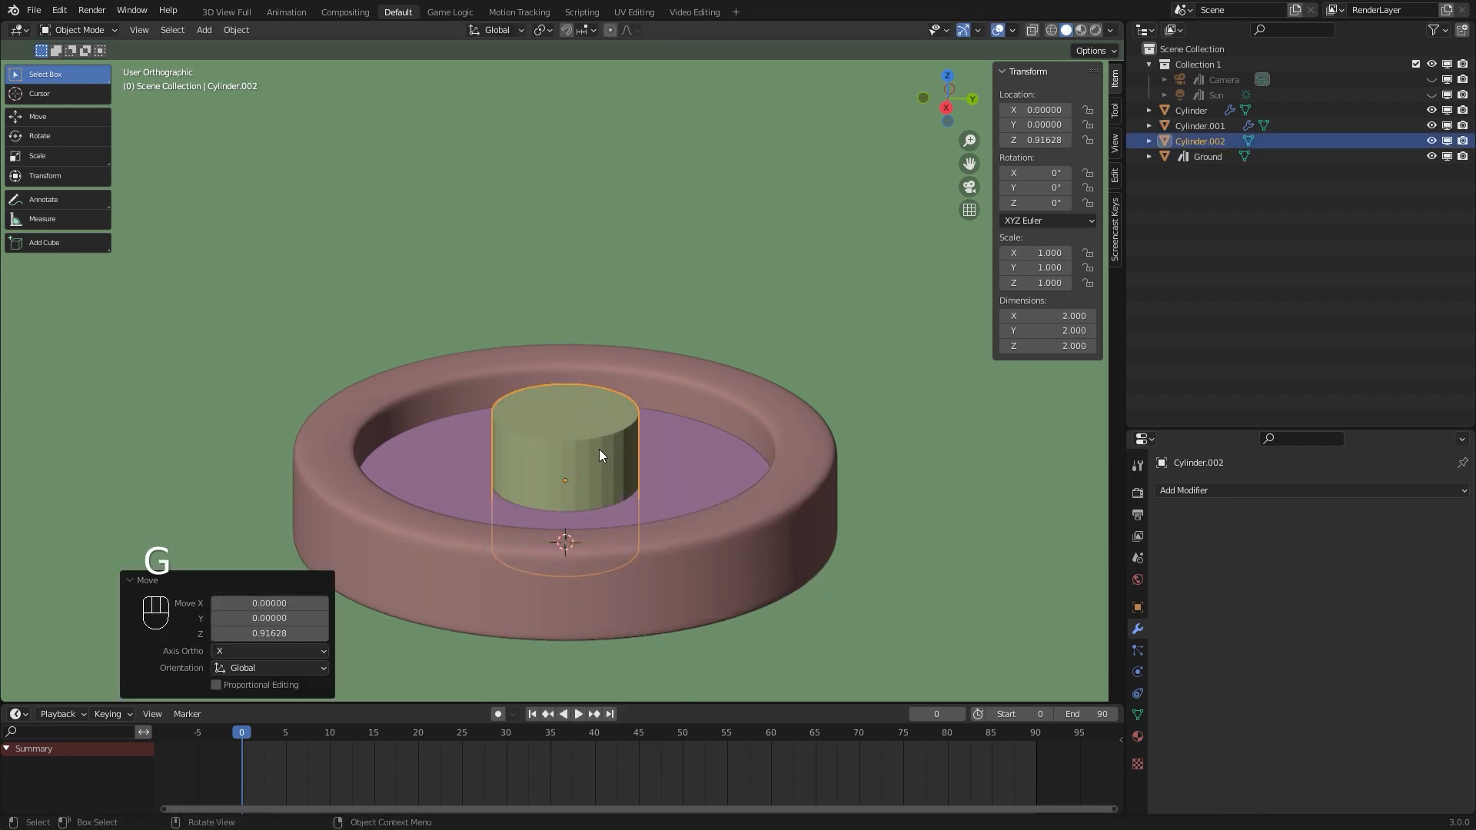
# Cut an edge loop around the new cylinder's side and slide it with a factor of about -0.284
pyautogui.press('Tab')
pyautogui.hotkey('ctrl', 'r')
pyautogui.click(586, 449)
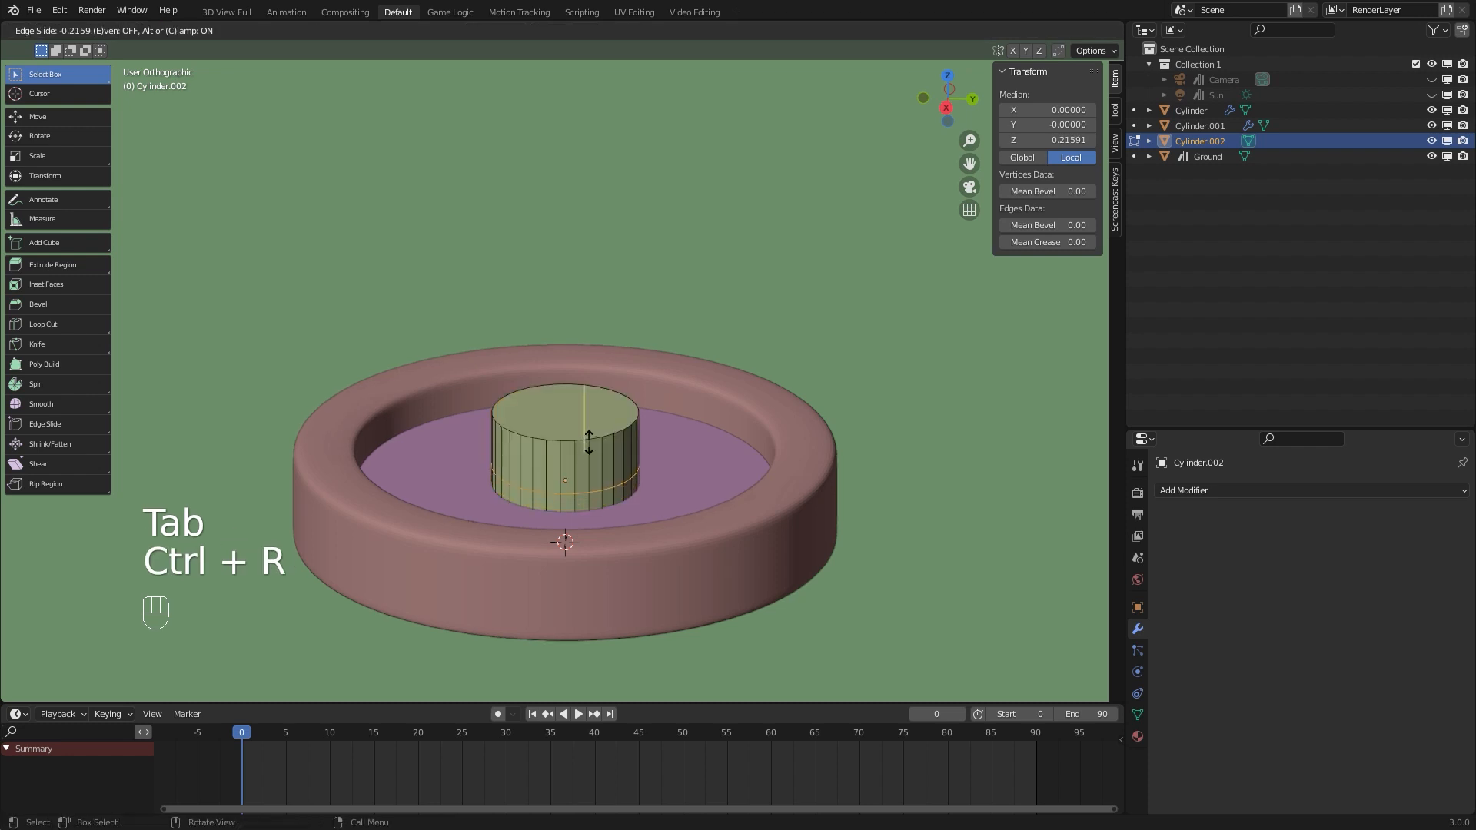
pyautogui.click(597, 444)
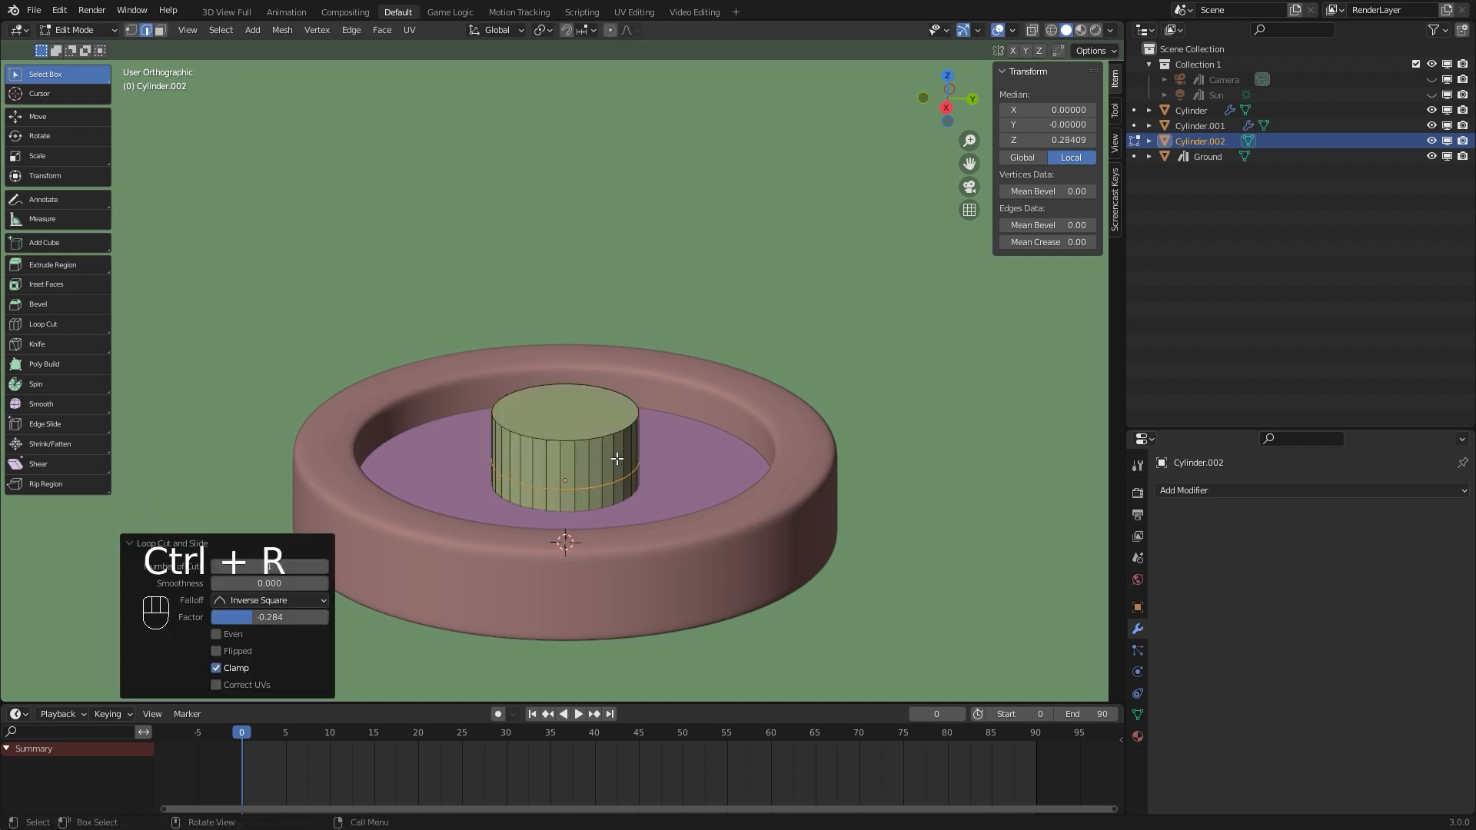
# Extrude the ring of side faces above the loop cut and scale it outward about 1.349 in X and Y only
pyautogui.press('3')
pyautogui.keyDown('alt'); pyautogui.click(625, 455); pyautogui.keyUp('alt')
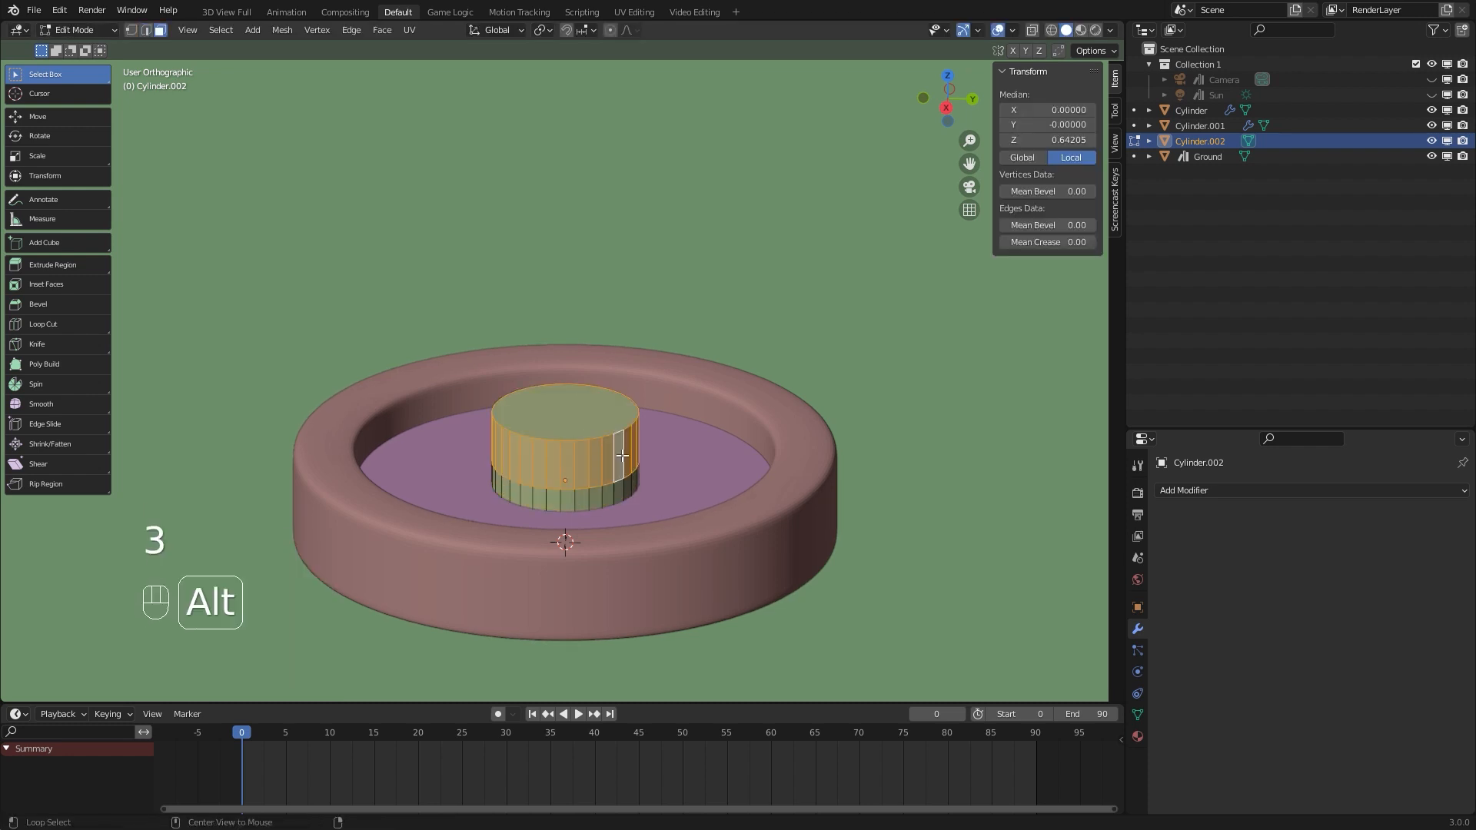
pyautogui.press('s')
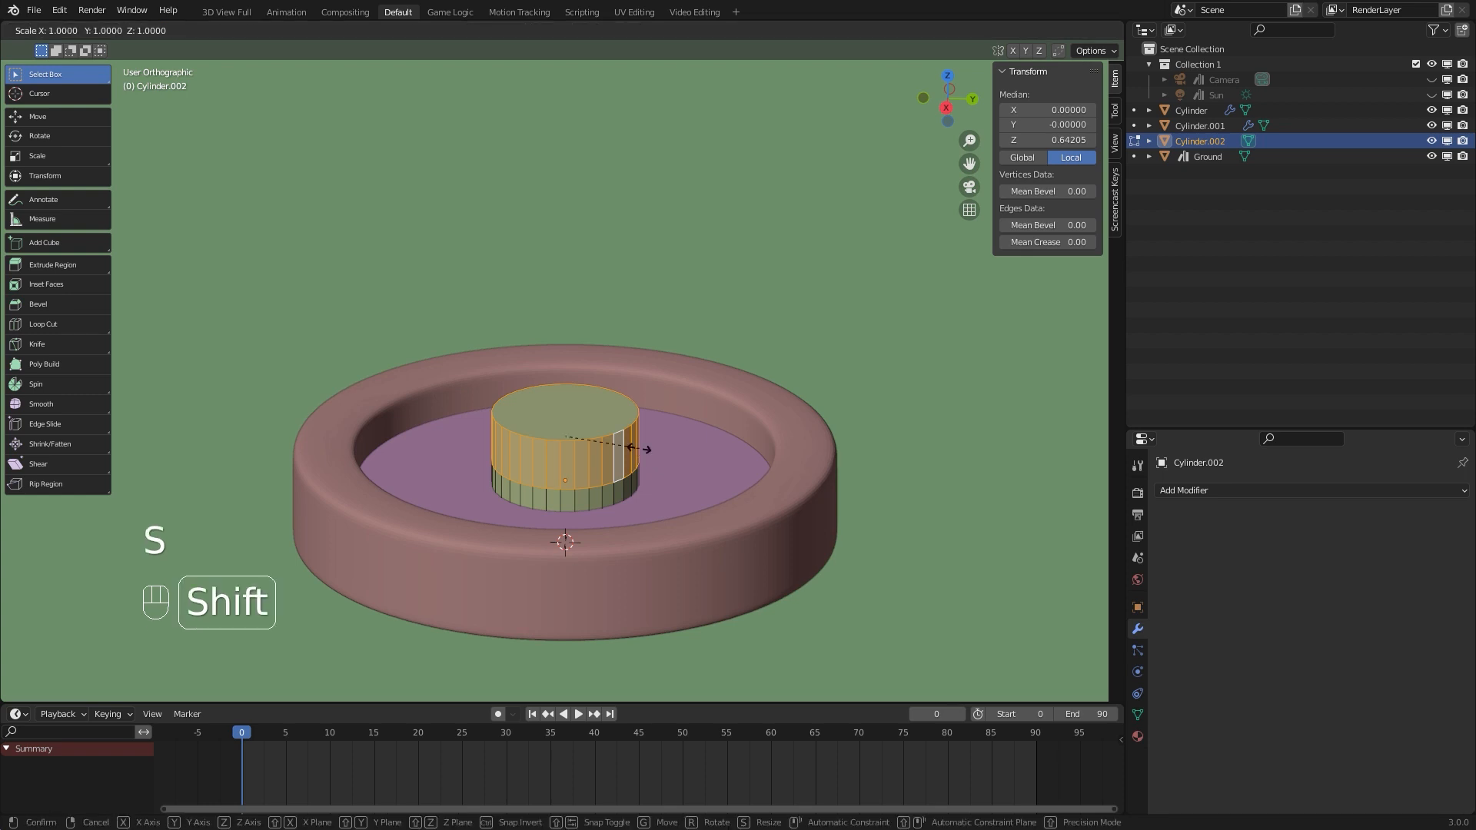
pyautogui.hotkey('shift', 'z')
pyautogui.rightClick(663, 456)
pyautogui.press('e')
pyautogui.rightClick(666, 448)
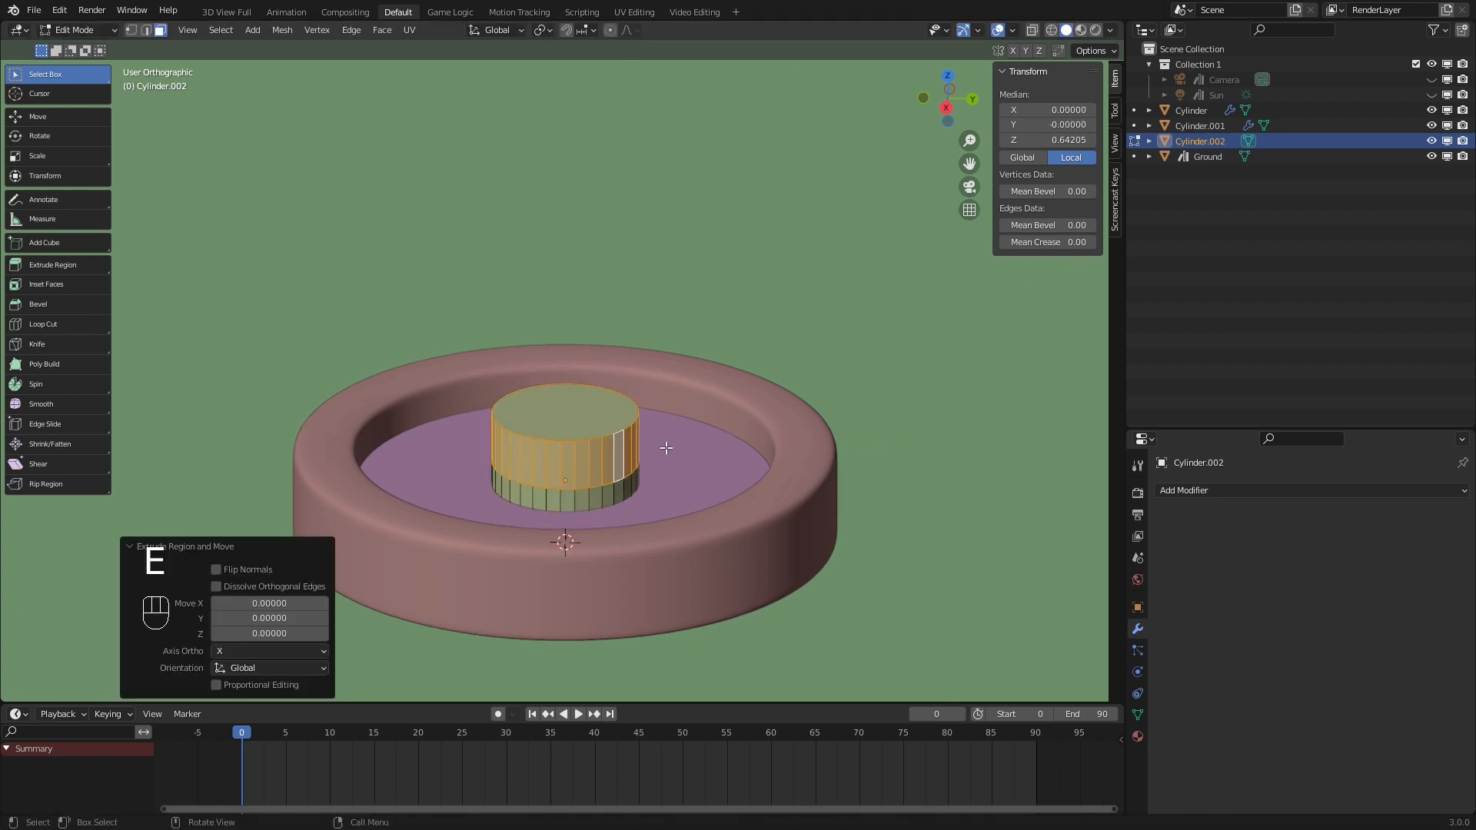
pyautogui.press('s')
pyautogui.hotkey('shift', 'z')
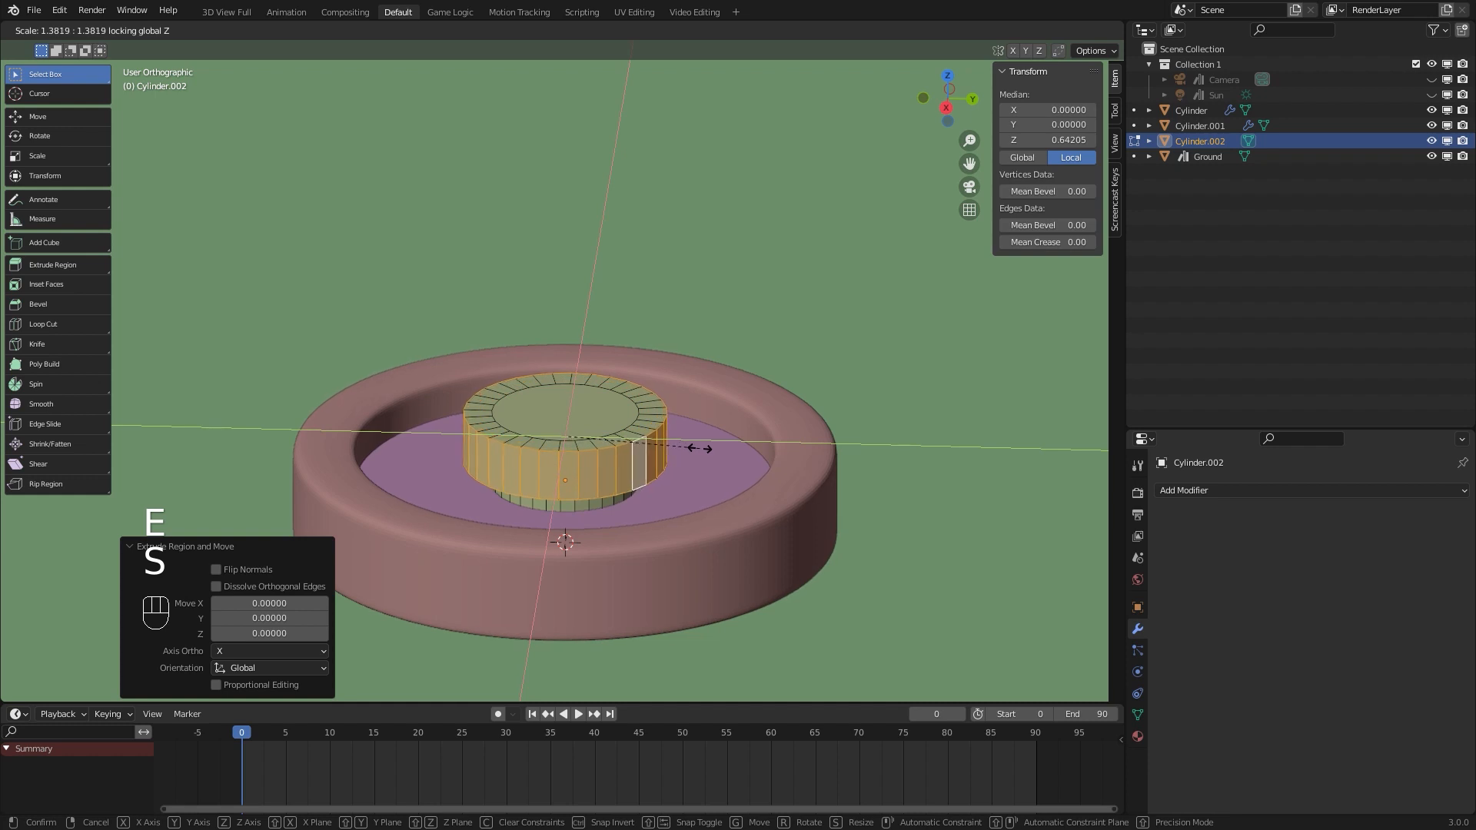
pyautogui.click(700, 452)
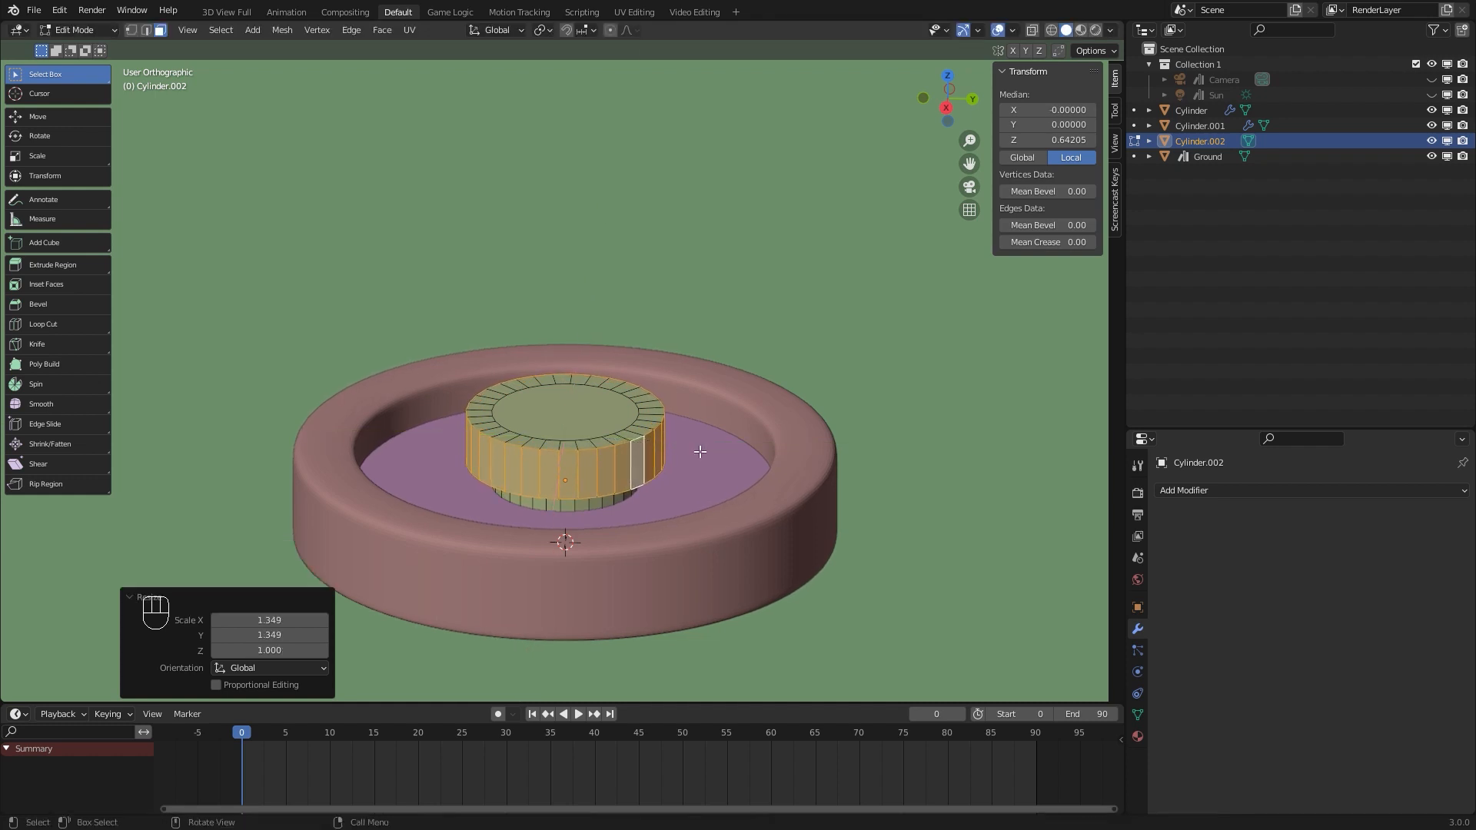
# Extrude the cylinder's top face and lower it about 0.53 along Z to hollow out a bowl
pyautogui.click(583, 422)
pyautogui.press('e')
pyautogui.press('g')
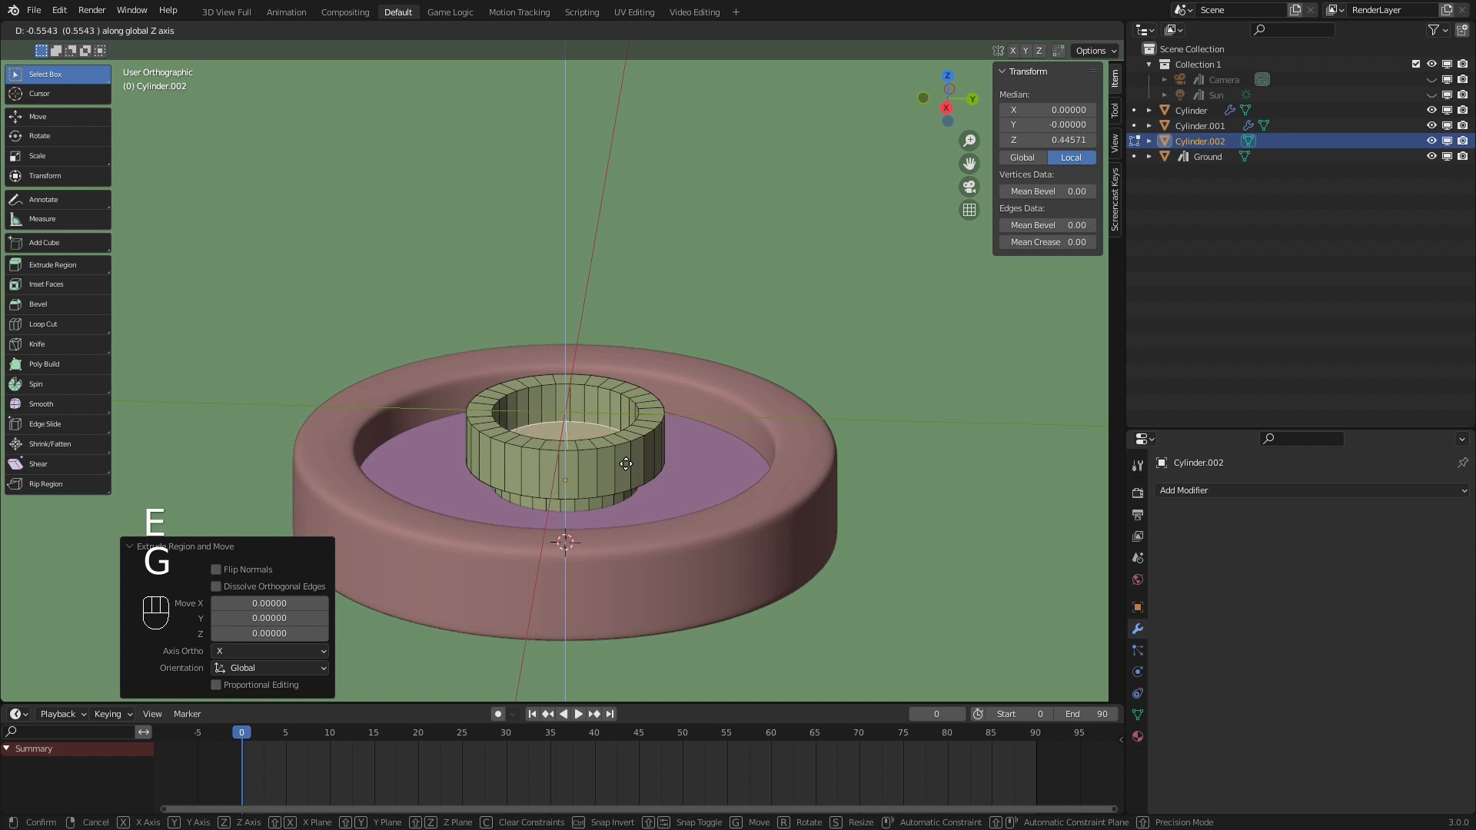
pyautogui.click(626, 462)
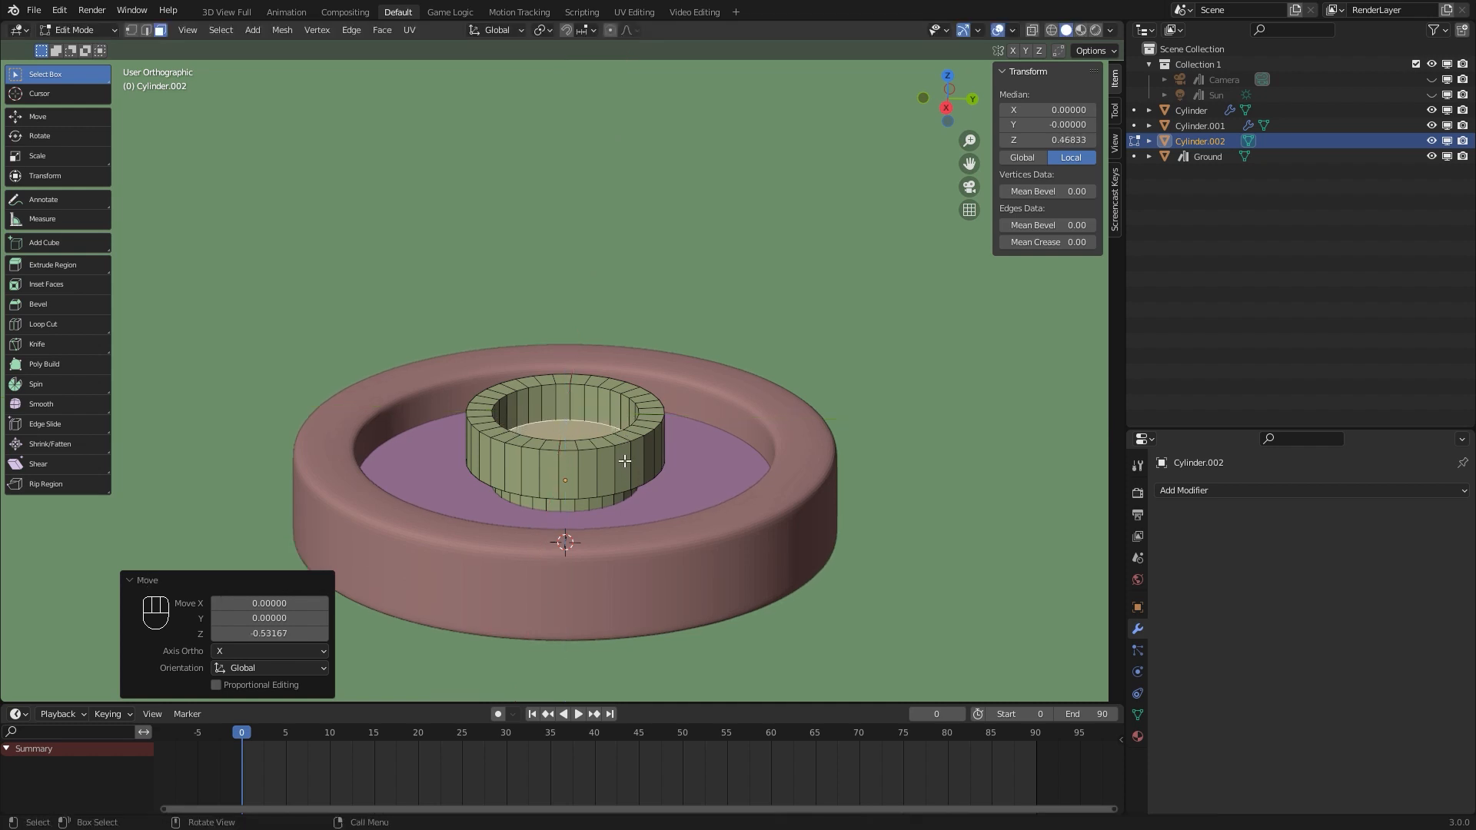
# Return to Object Mode and add a Subdivision Surface modifier to the small bowl
pyautogui.press('Tab')
pyautogui.click(1176, 490)
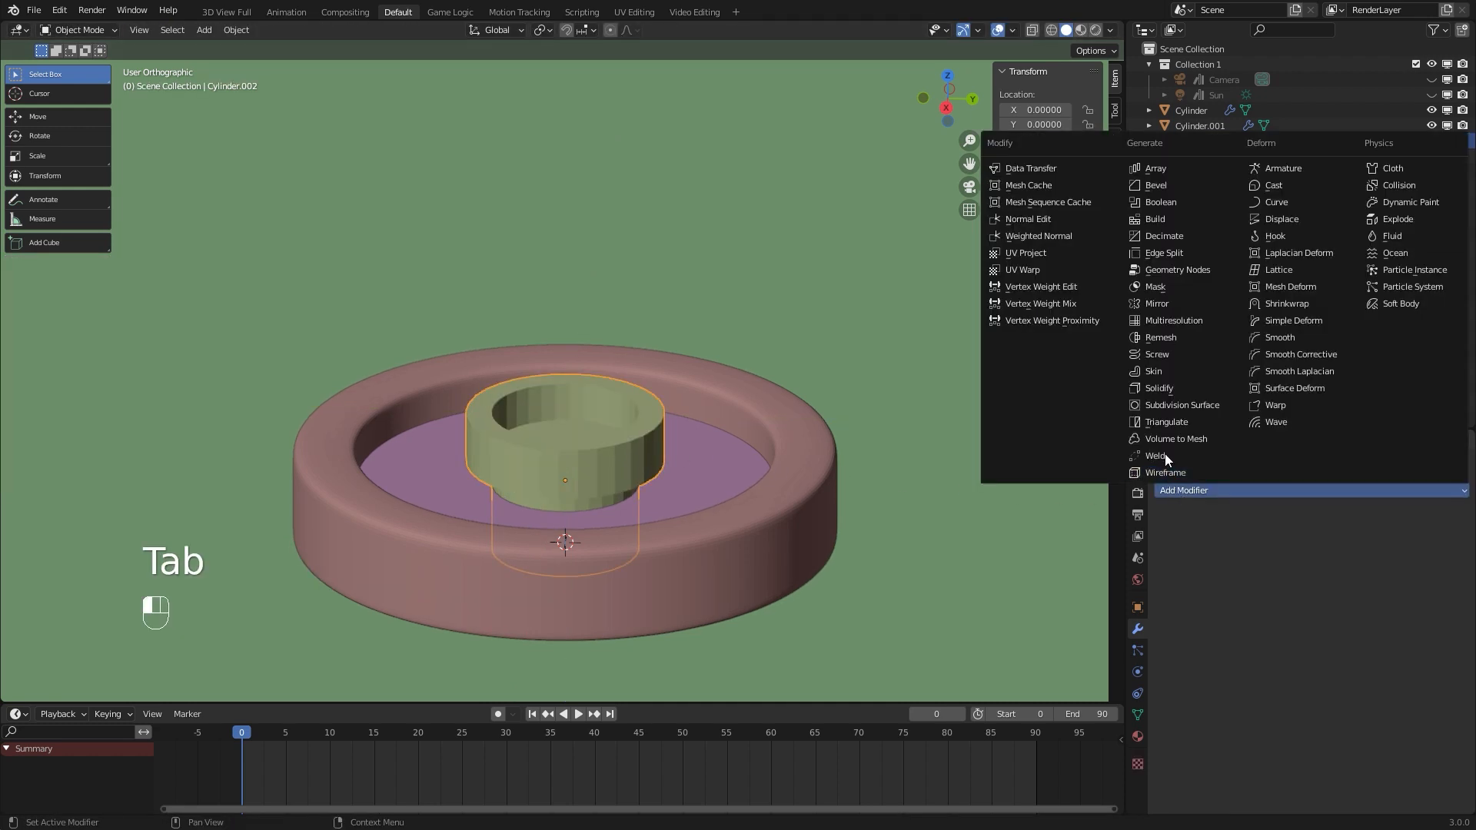
pyautogui.click(1171, 405)
# Add supporting edge loops on the bowl's outer wall, near its upper edge (factor -0.815) and lower edge (factor 0.510)
pyautogui.press('Tab')
pyautogui.scroll(2, 655, 438)
pyautogui.hotkey('ctrl', 'r')
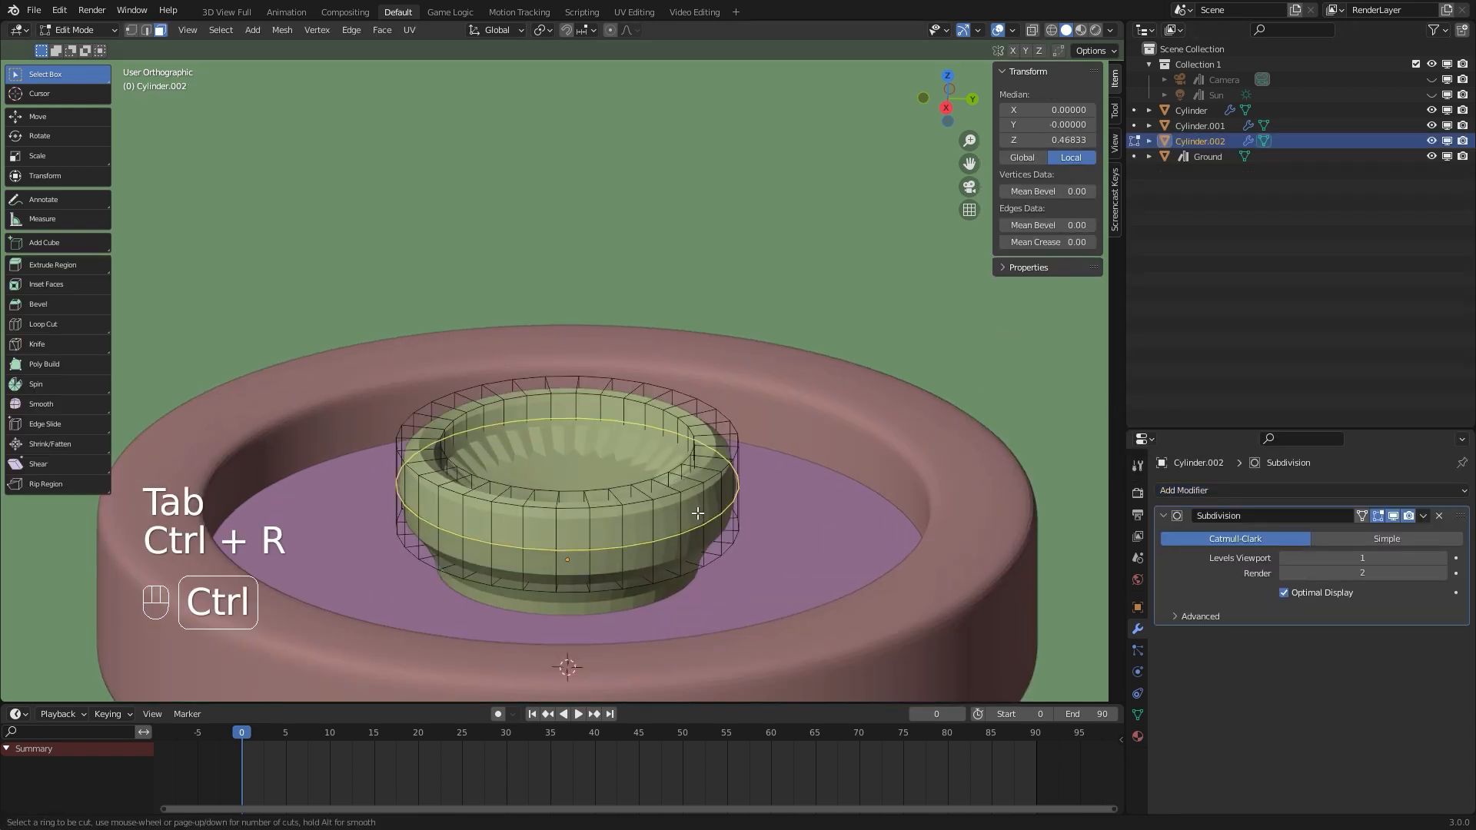
pyautogui.click(692, 472)
pyautogui.click(695, 476)
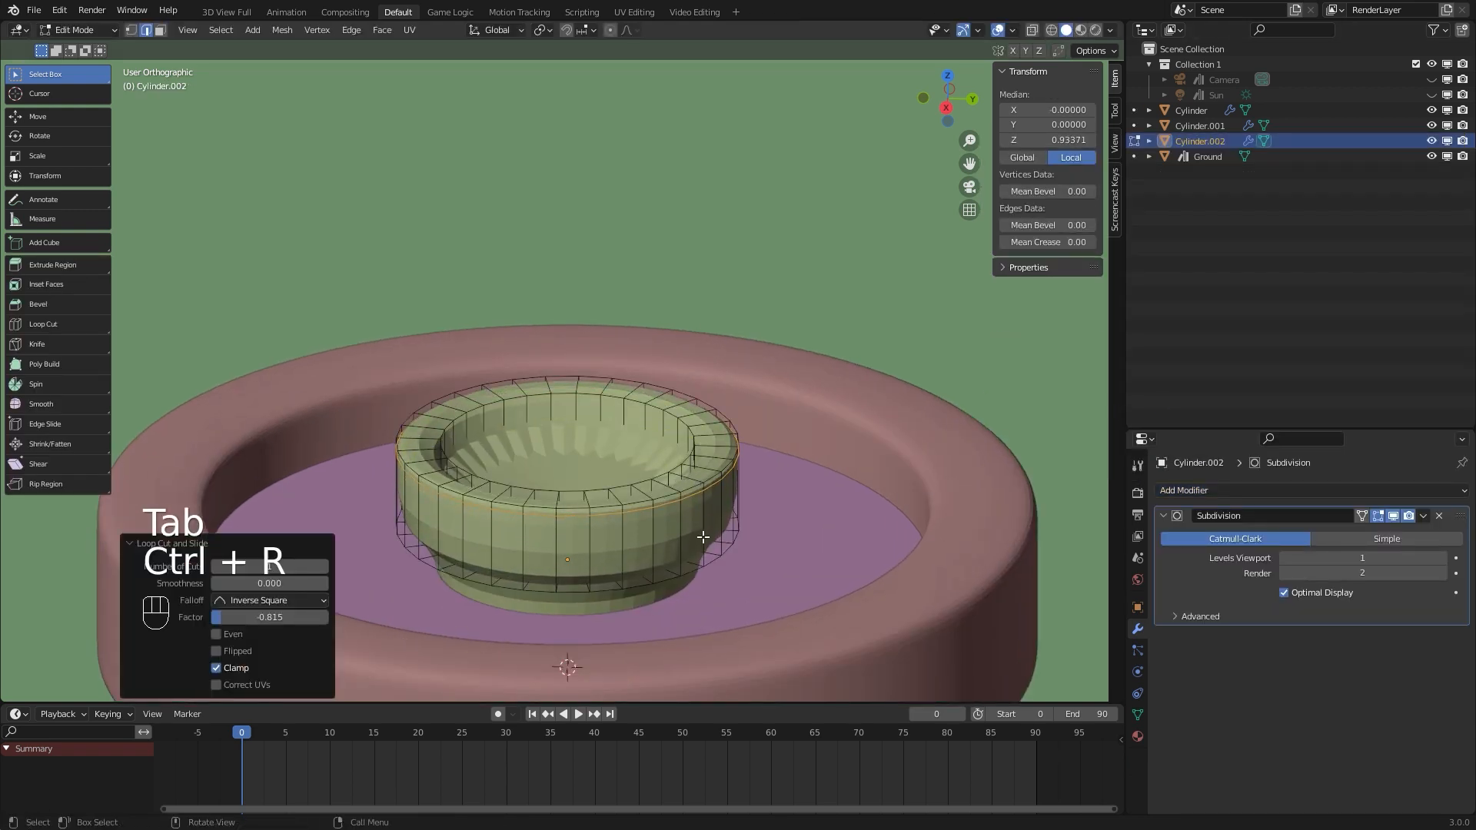
pyautogui.hotkey('ctrl', 'r')
pyautogui.click(702, 538)
pyautogui.click(702, 551)
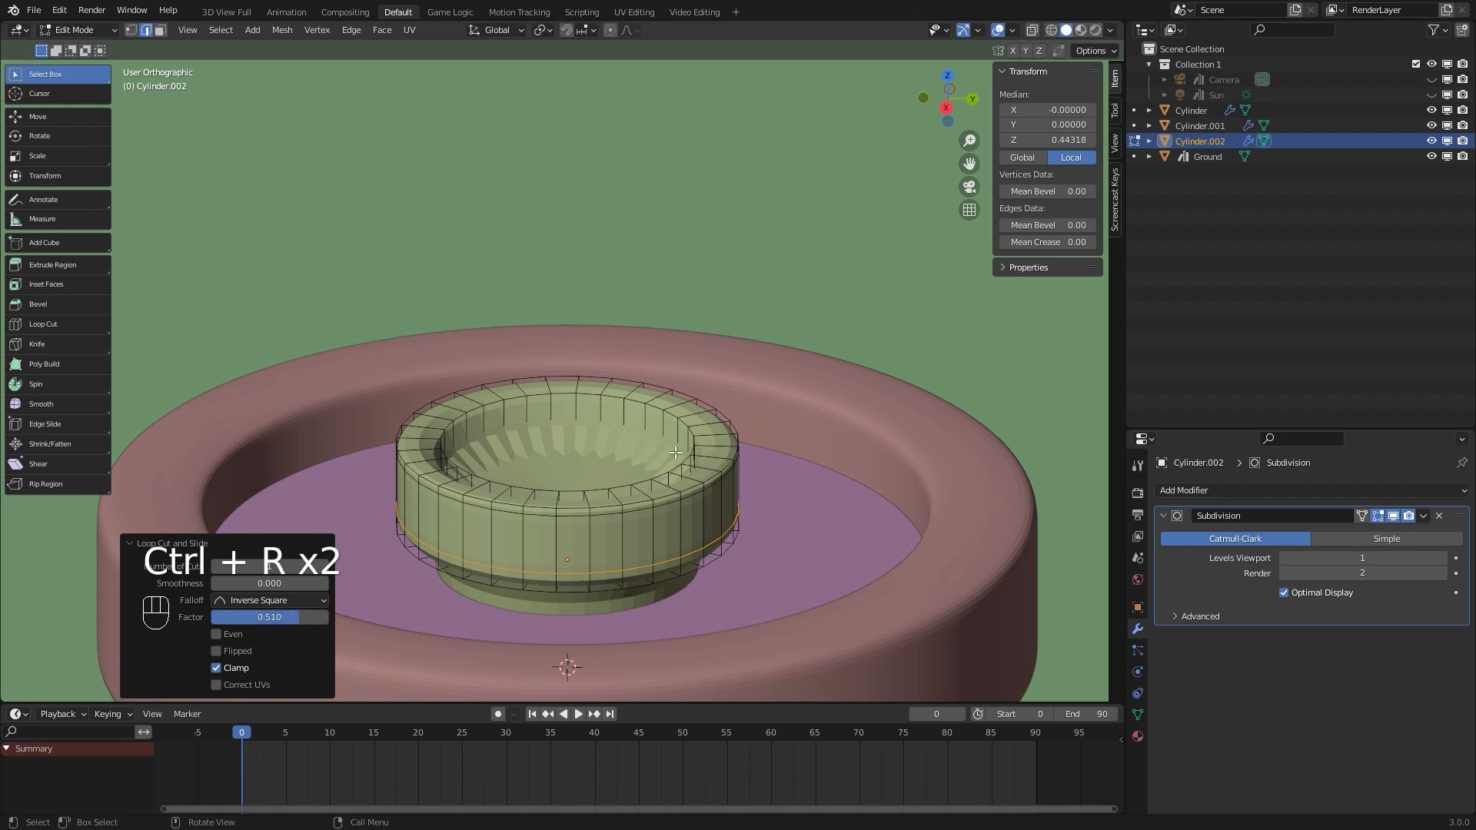
# Add supporting edge loops on the bowl's inner wall, near the rim (factor 0.683) and near the floor (factor -0.686)
pyautogui.hotkey('ctrl', 'r')
pyautogui.click(676, 414)
pyautogui.click(684, 411)
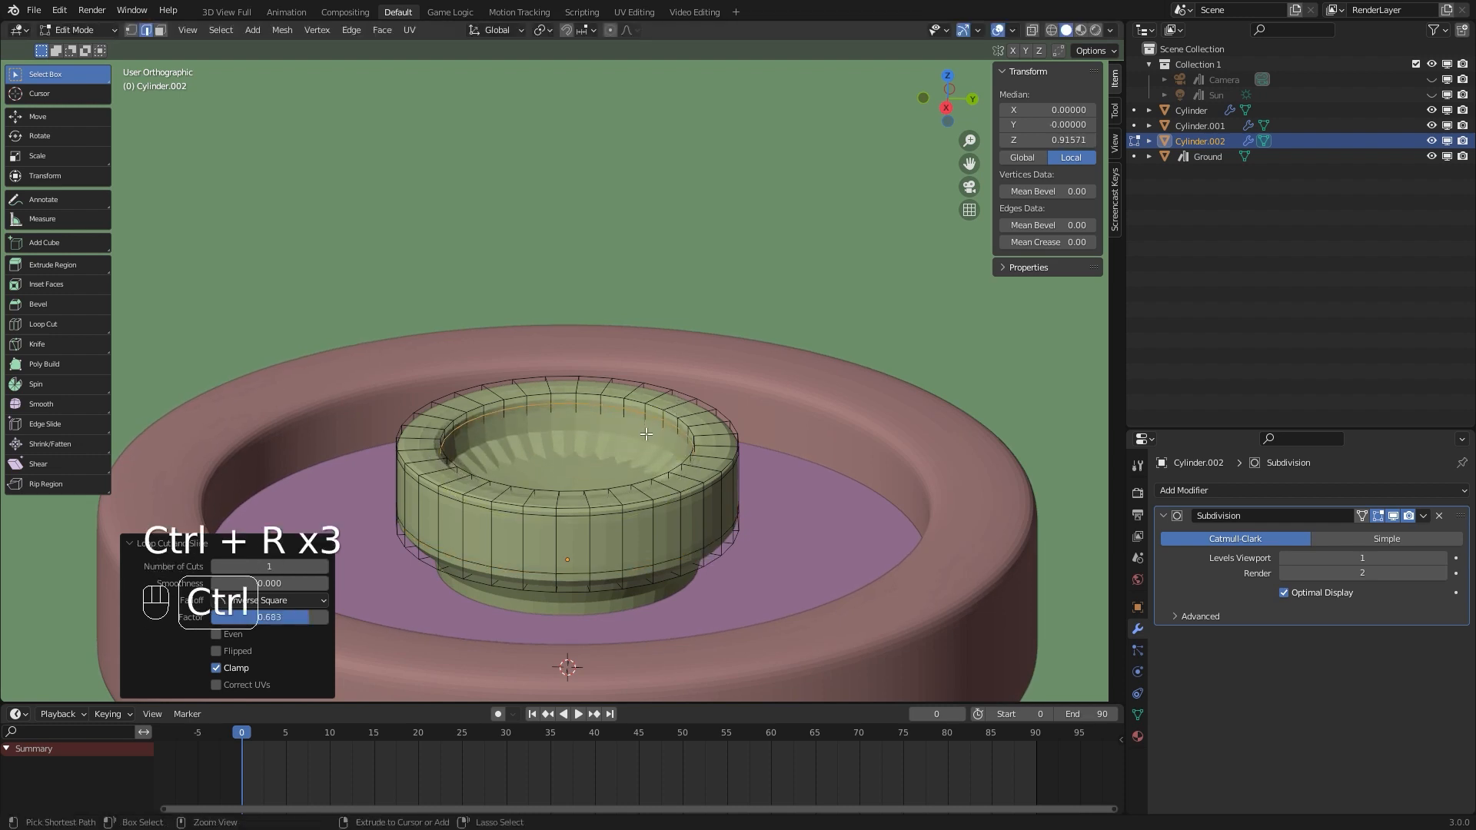
pyautogui.hotkey('ctrl', 'r')
pyautogui.click(644, 461)
pyautogui.click(646, 448)
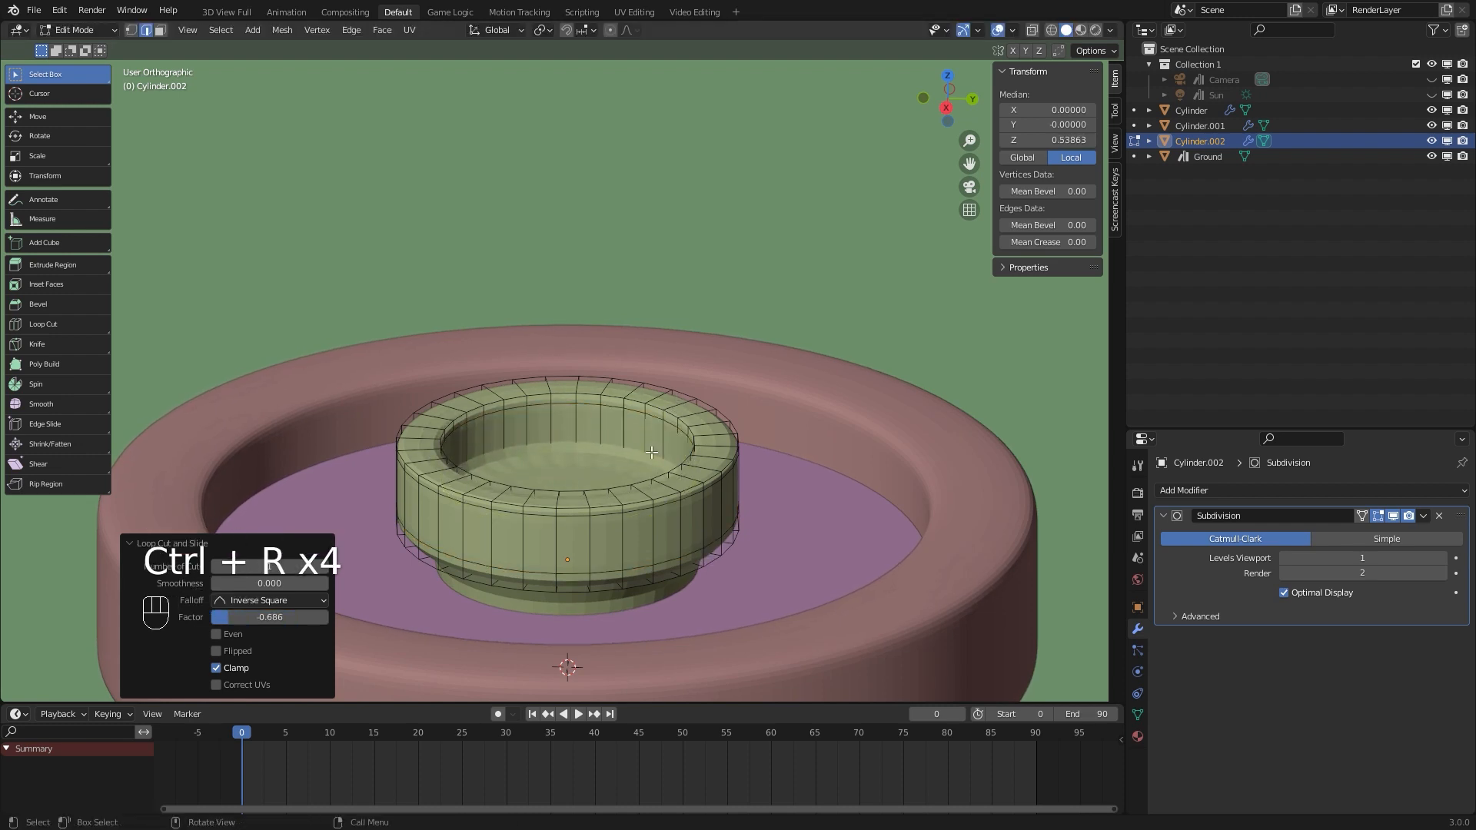
# In wireframe view, extrude the bowl's inner floor face, scale it inward, and extrude it once more in place
pyautogui.moveTo(647, 448); pyautogui.dragTo(593, 493, button='middle')
pyautogui.press('z')
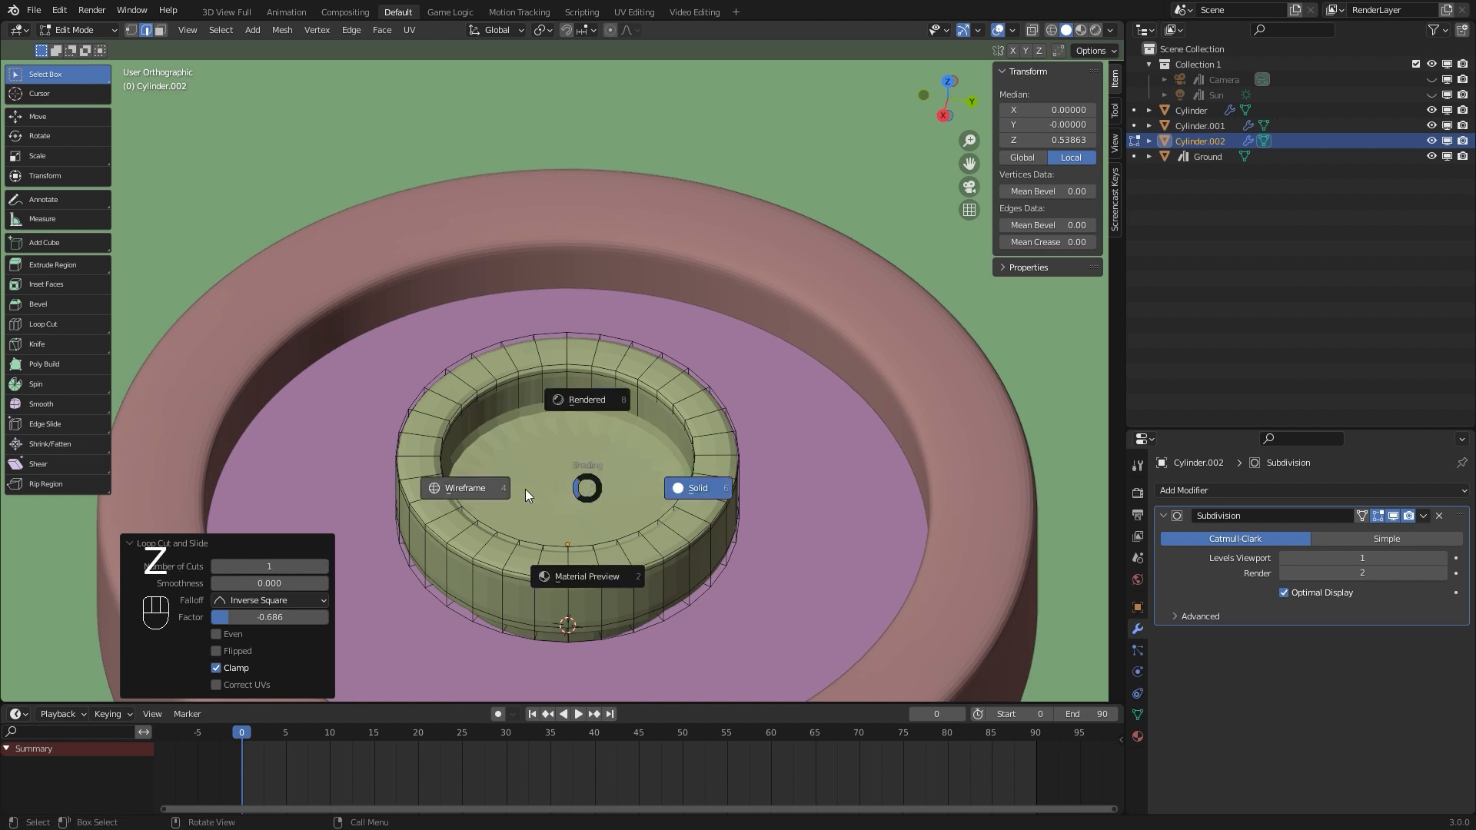
pyautogui.click(499, 494)
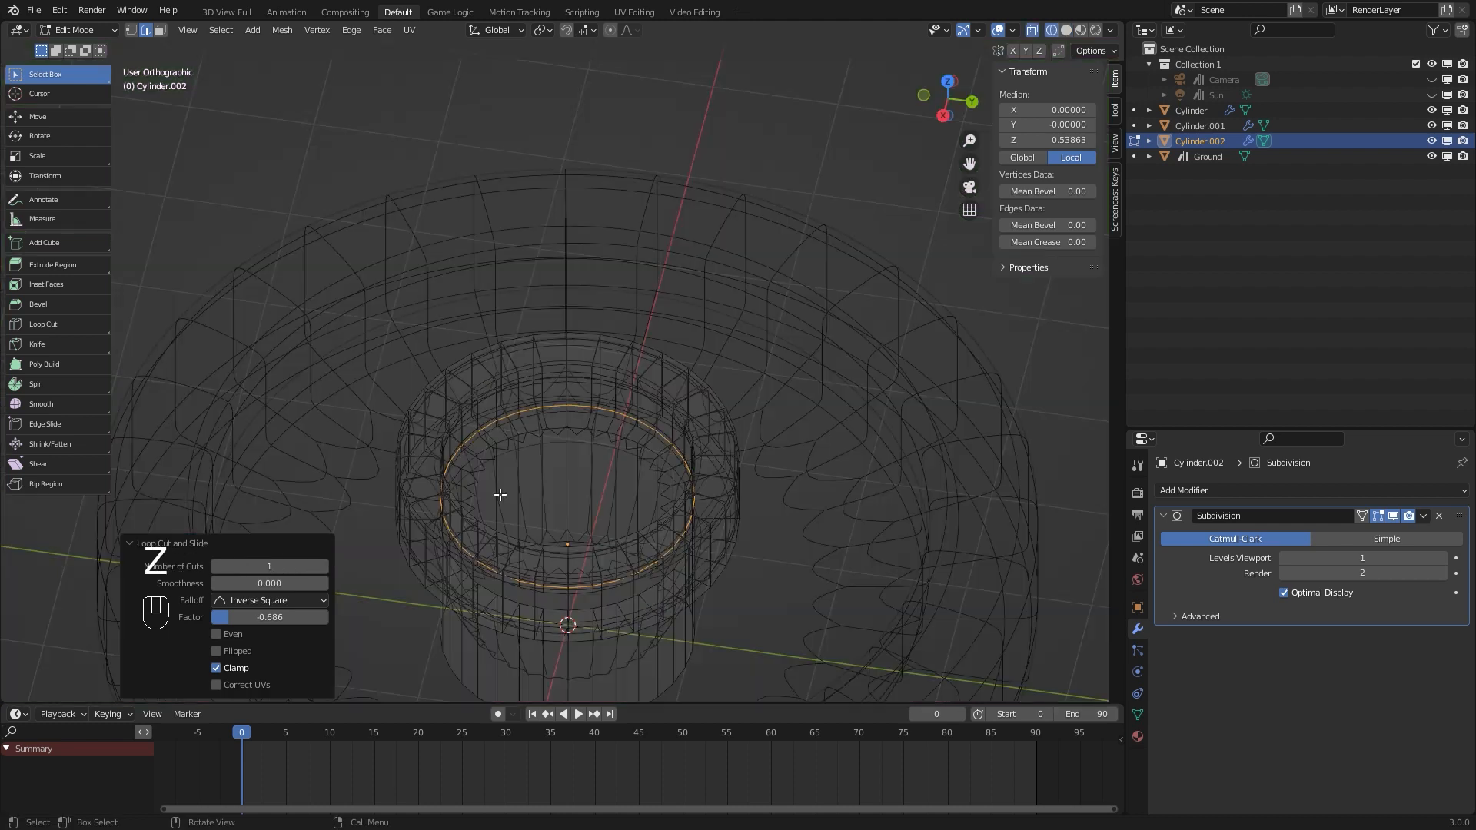
pyautogui.click(160, 31)
pyautogui.click(555, 482)
pyautogui.keyDown('alt'); pyautogui.click(576, 502); pyautogui.keyUp('alt')
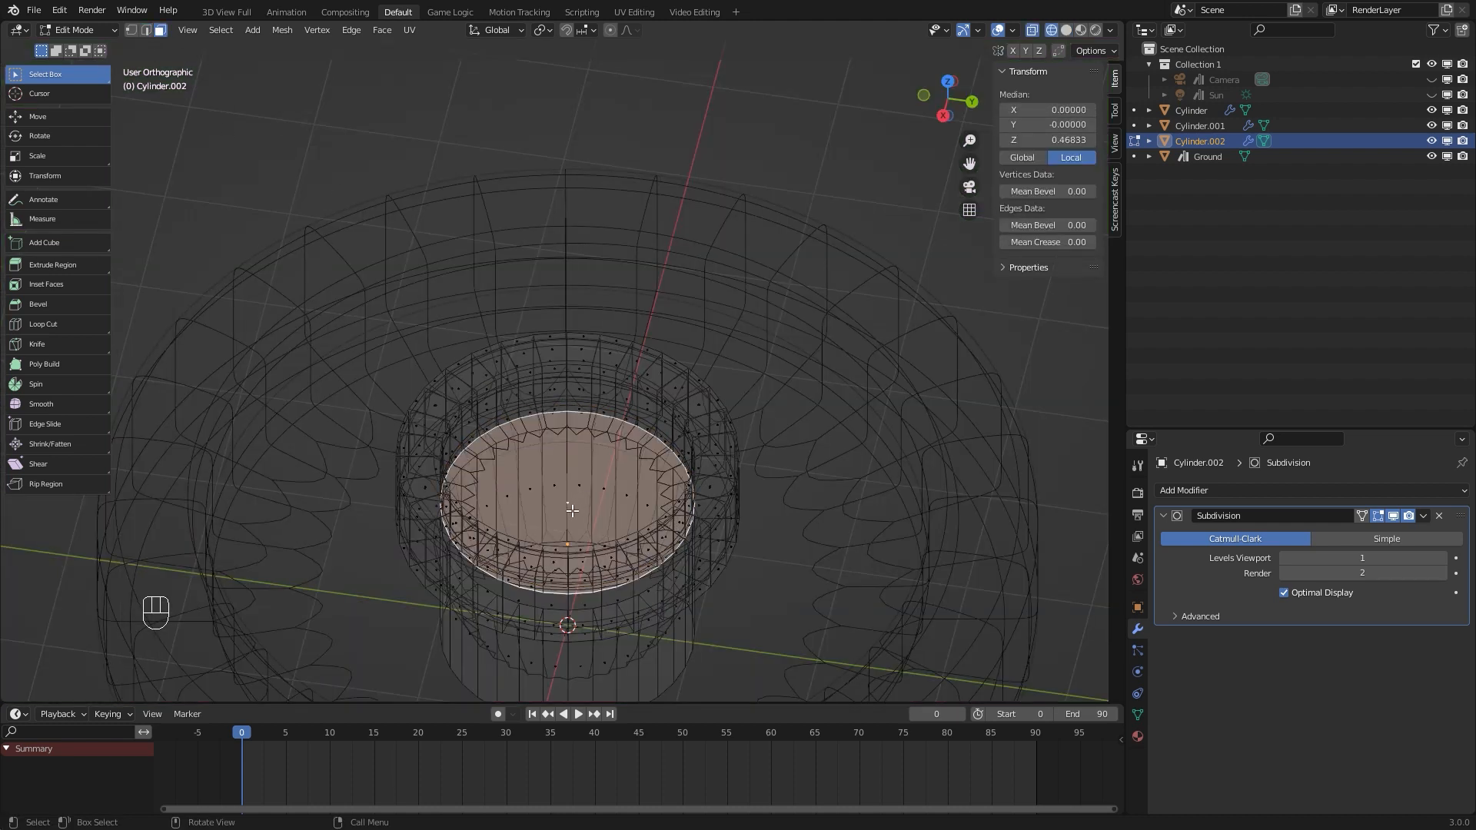
pyautogui.press('e')
pyautogui.rightClick(663, 490)
pyautogui.press('s')
pyautogui.click(642, 493)
pyautogui.press('e')
pyautogui.rightClick(642, 492)
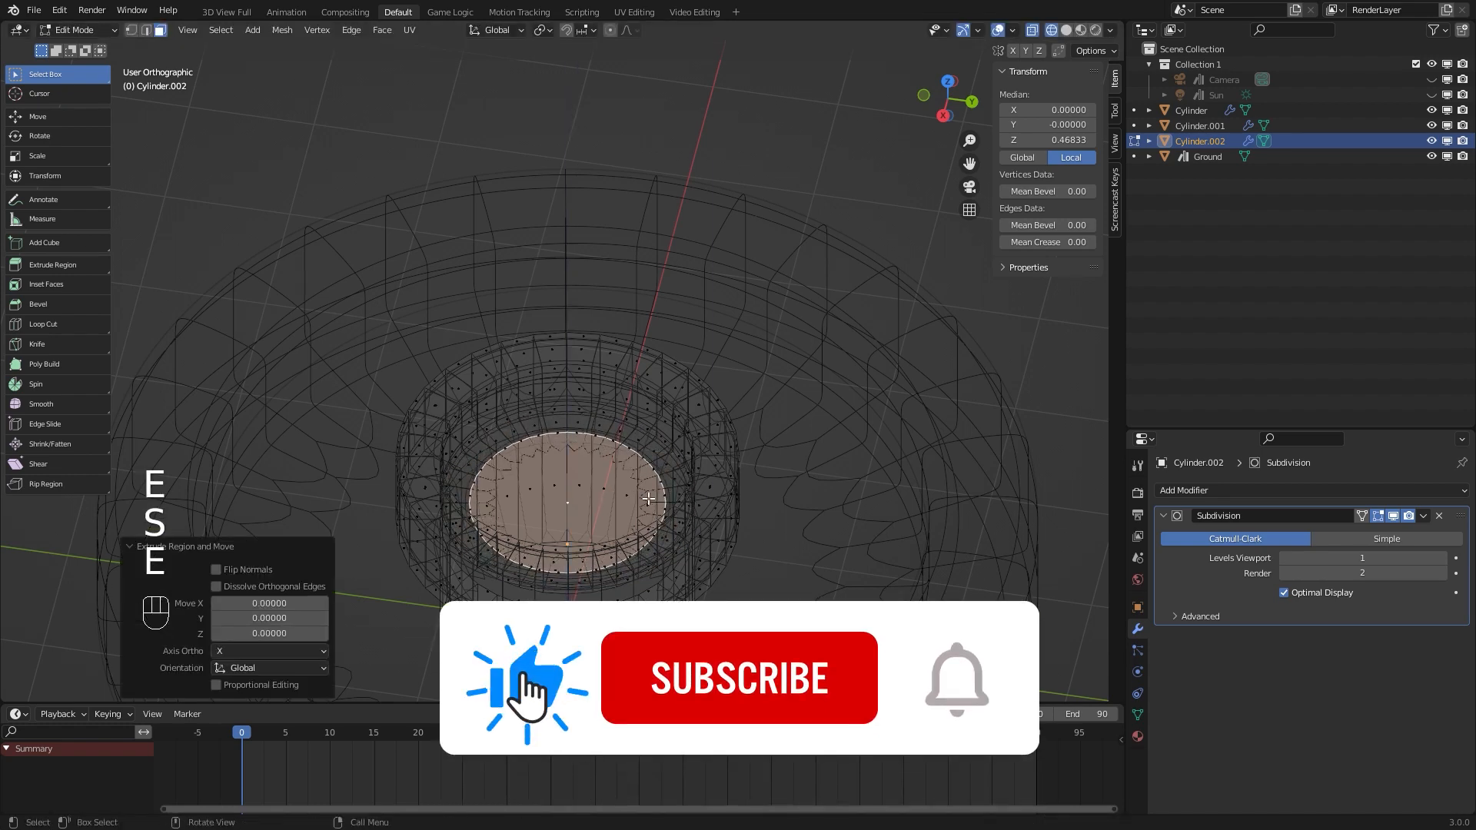
# Leave Edit Mode and switch the viewport back to solid shading
pyautogui.press('Tab')
pyautogui.press('z')
pyautogui.click(718, 469)
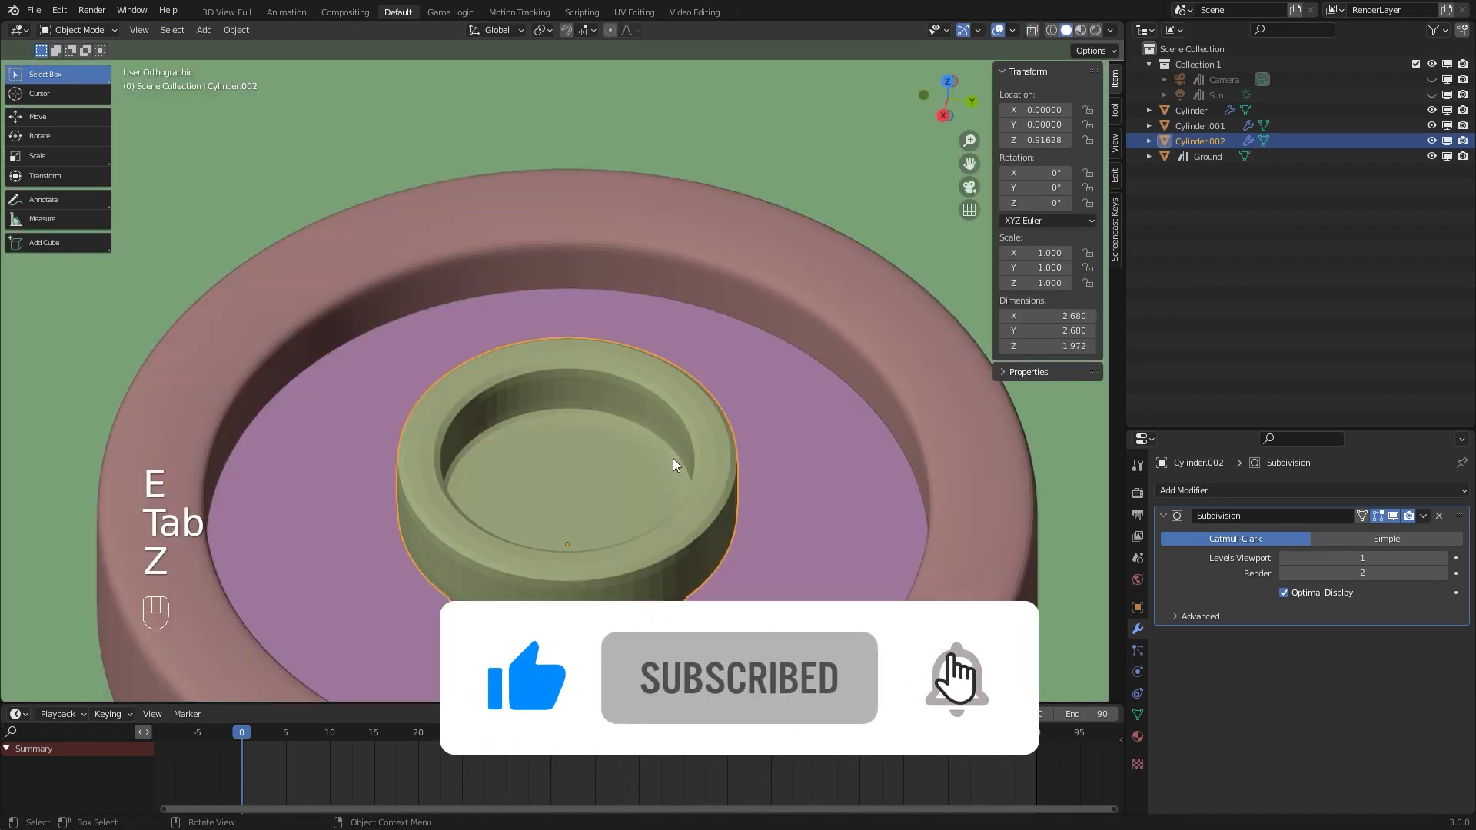
# Add an edge loop around the lower part of the bowl's stem at a local Z of about -0.46
pyautogui.moveTo(672, 458)
pyautogui.mouseDown(button='middle')
pyautogui.moveTo(670, 390)
pyautogui.moveTo(661, 426)
pyautogui.mouseUp(button='middle')
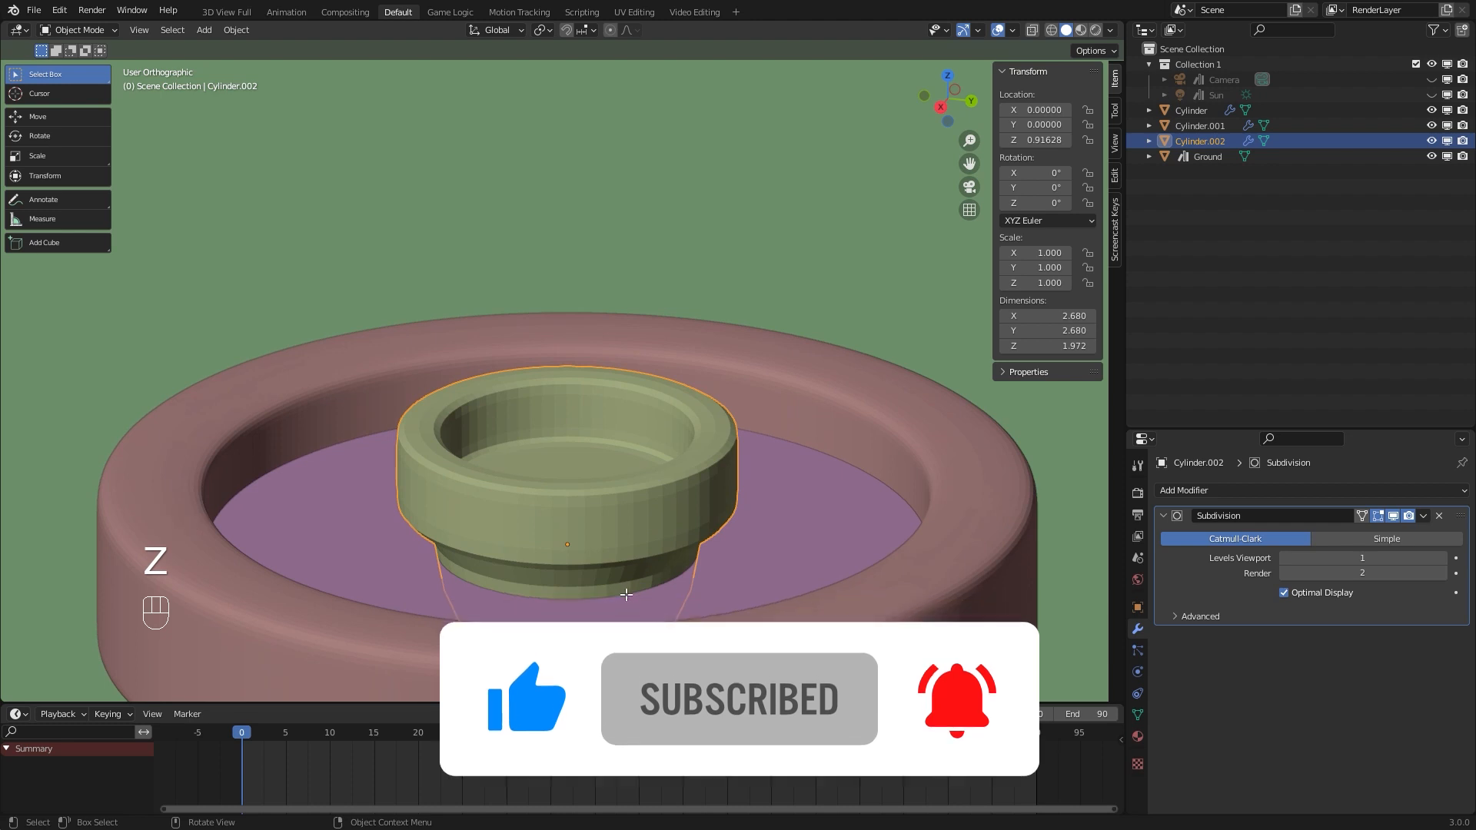
pyautogui.press('Tab')
pyautogui.hotkey('ctrl', 'r')
pyautogui.click(615, 608)
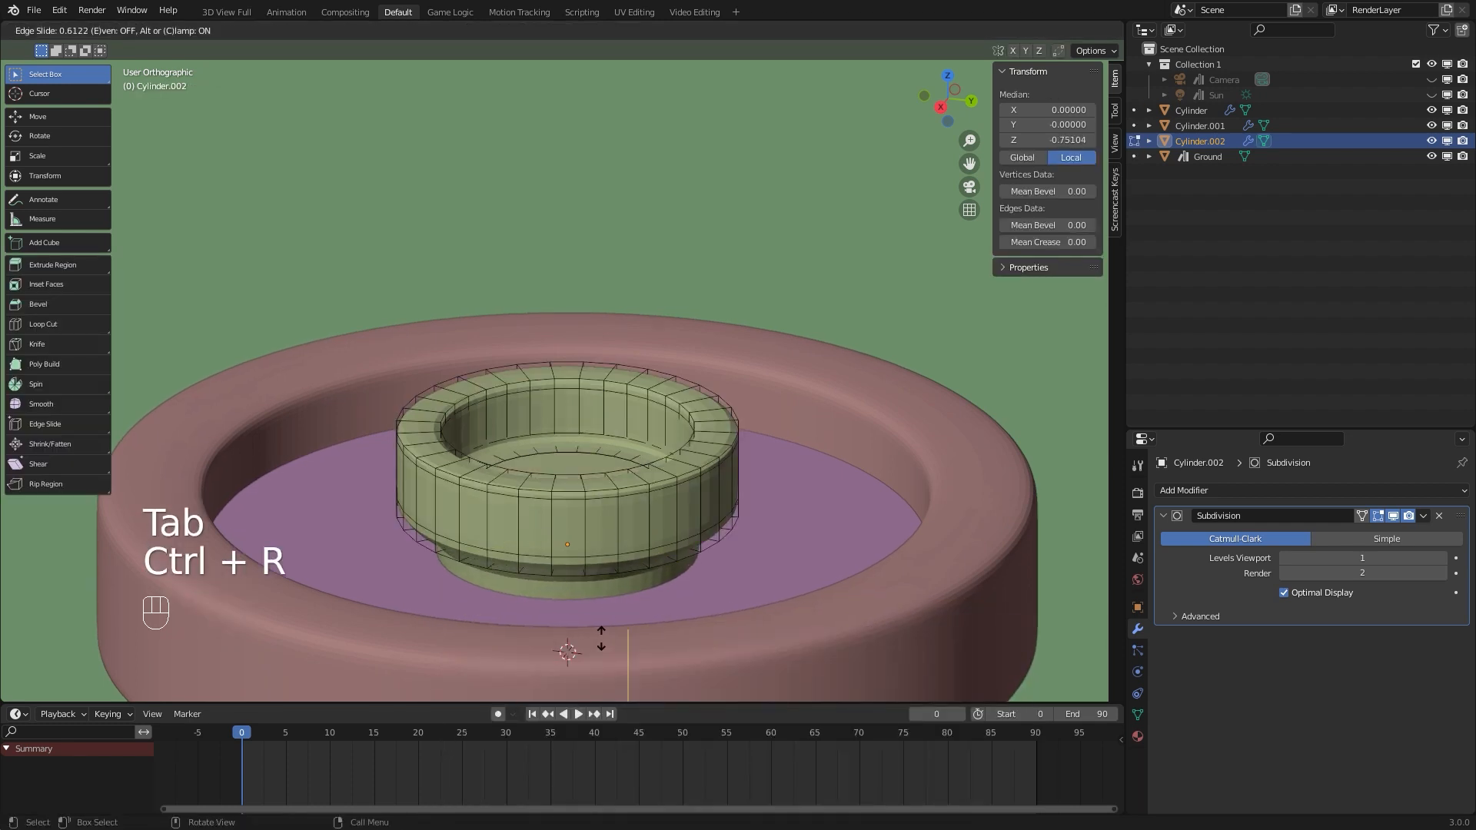
pyautogui.click(610, 611)
pyautogui.moveTo(609, 611); pyautogui.dragTo(669, 530, button='middle')
# Set the bowl's Subdivision modifier to 3 levels for both viewport and render
pyautogui.press('Tab')
pyautogui.click(1444, 558)
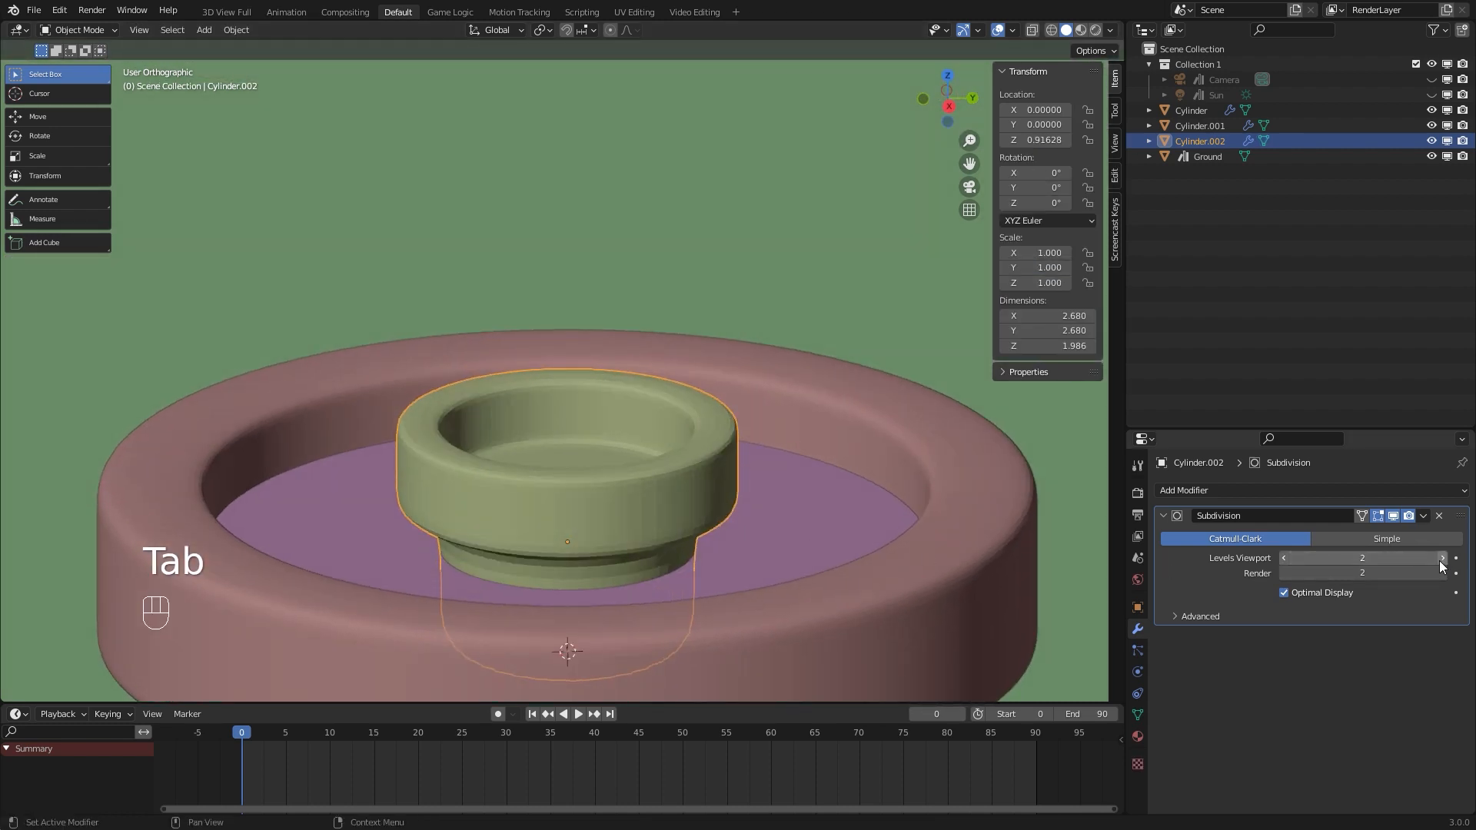
pyautogui.click(1443, 574)
pyautogui.click(1443, 559)
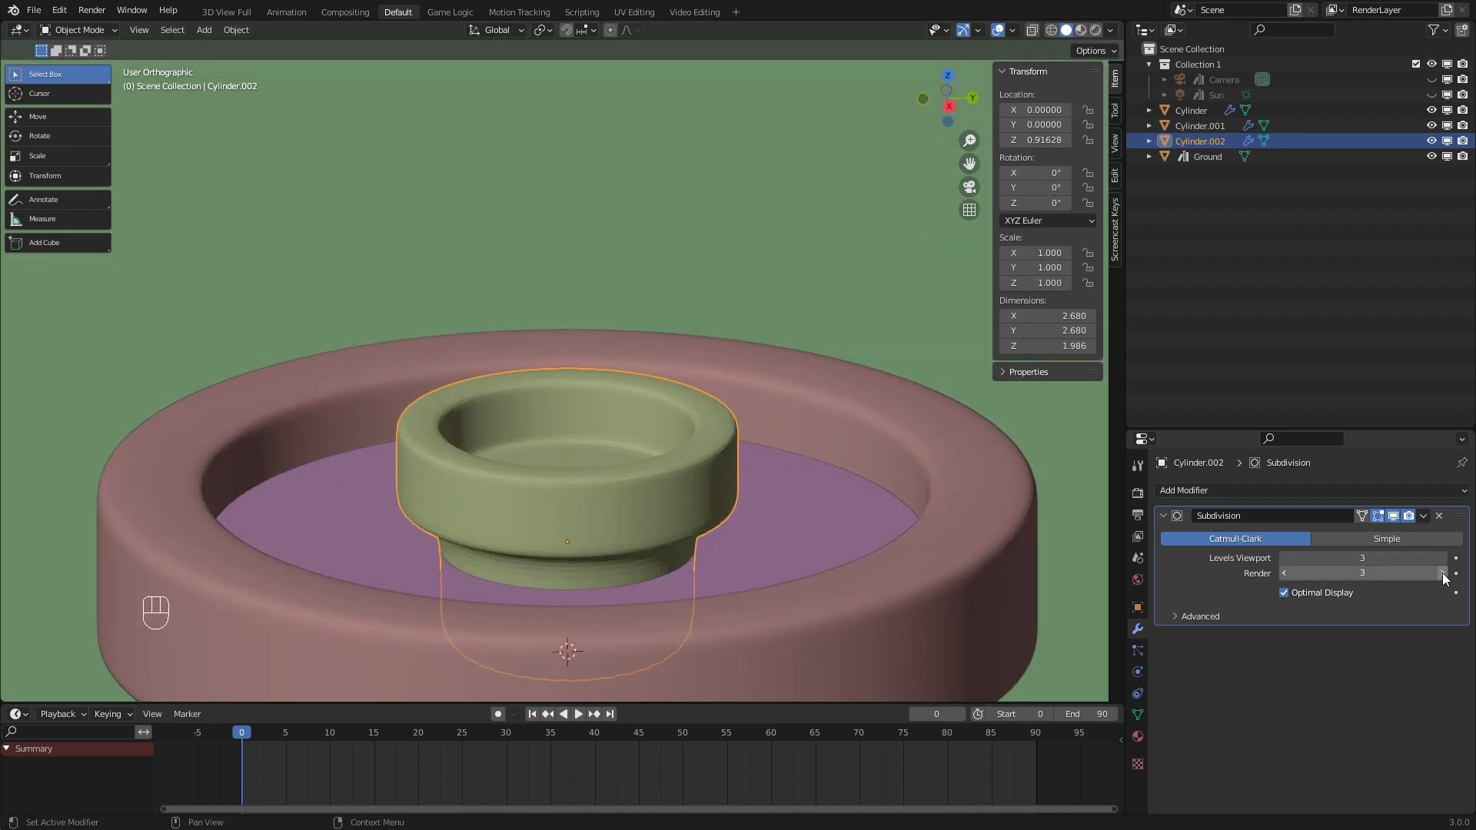
# Add another edge loop on the stem just below the wider bowl, slid with a factor of about -0.345
pyautogui.press('Tab')
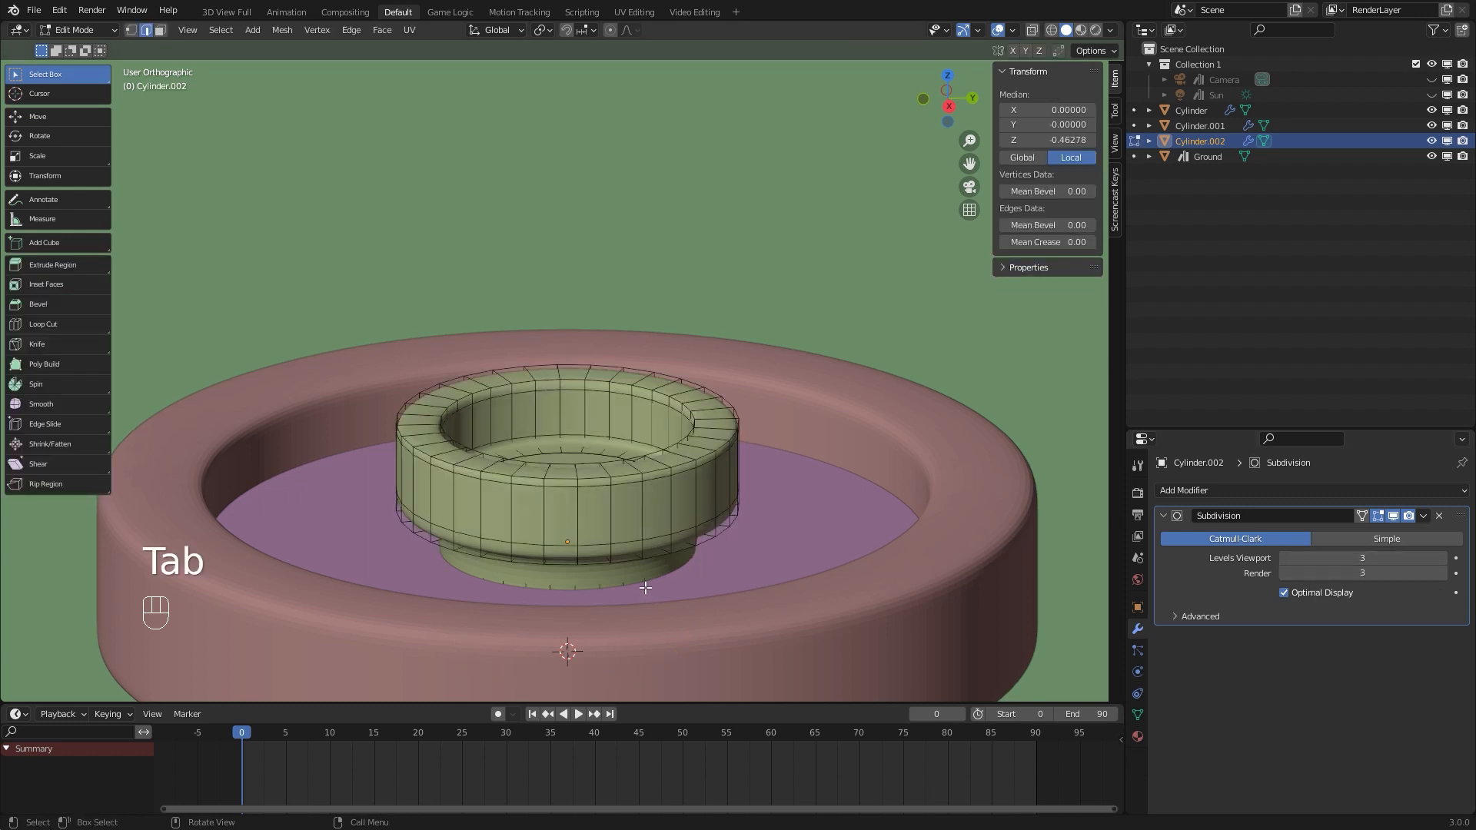
pyautogui.hotkey('ctrl', 'r')
pyautogui.click(642, 588)
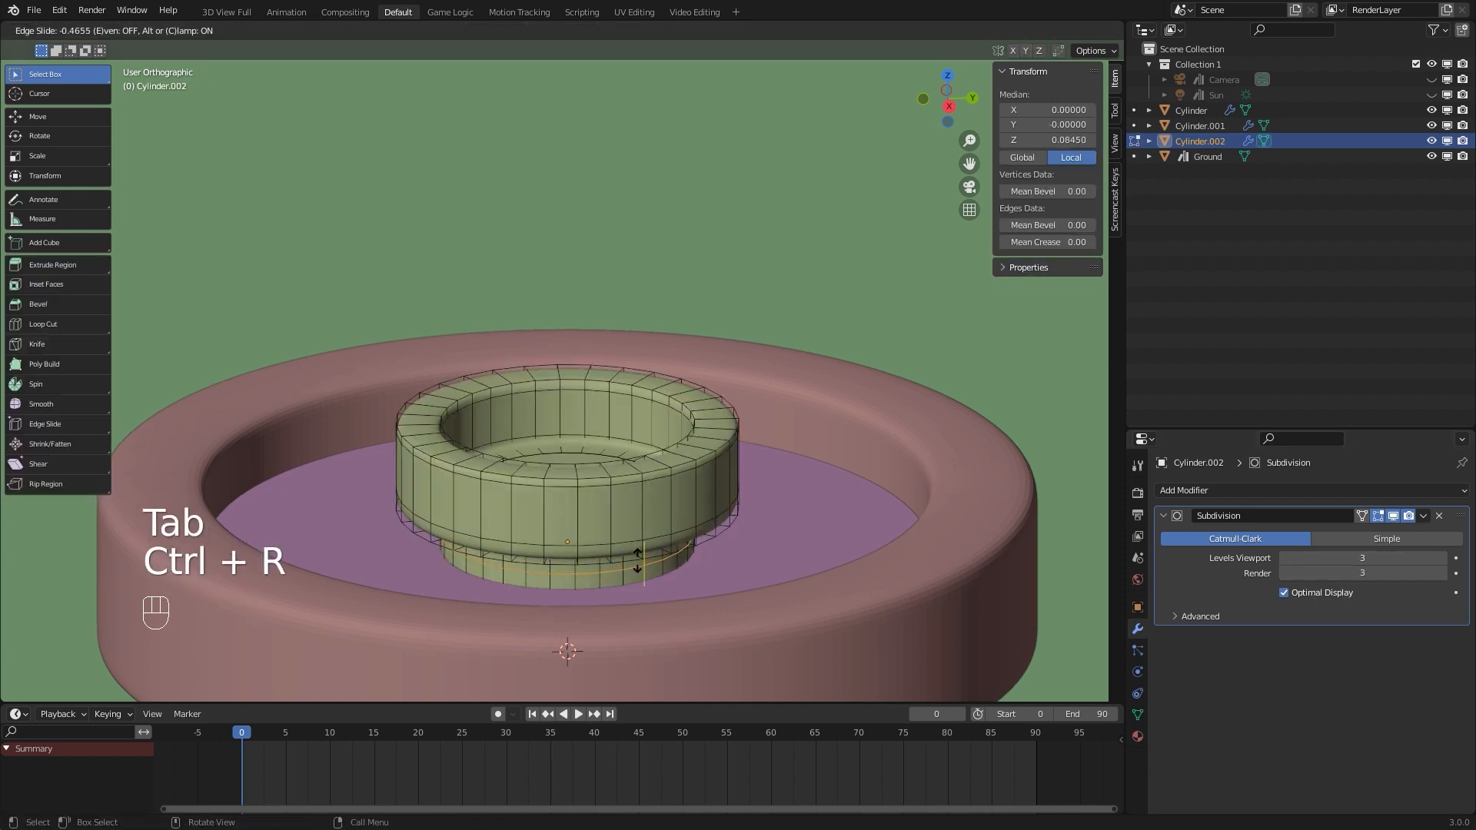
pyautogui.click(642, 573)
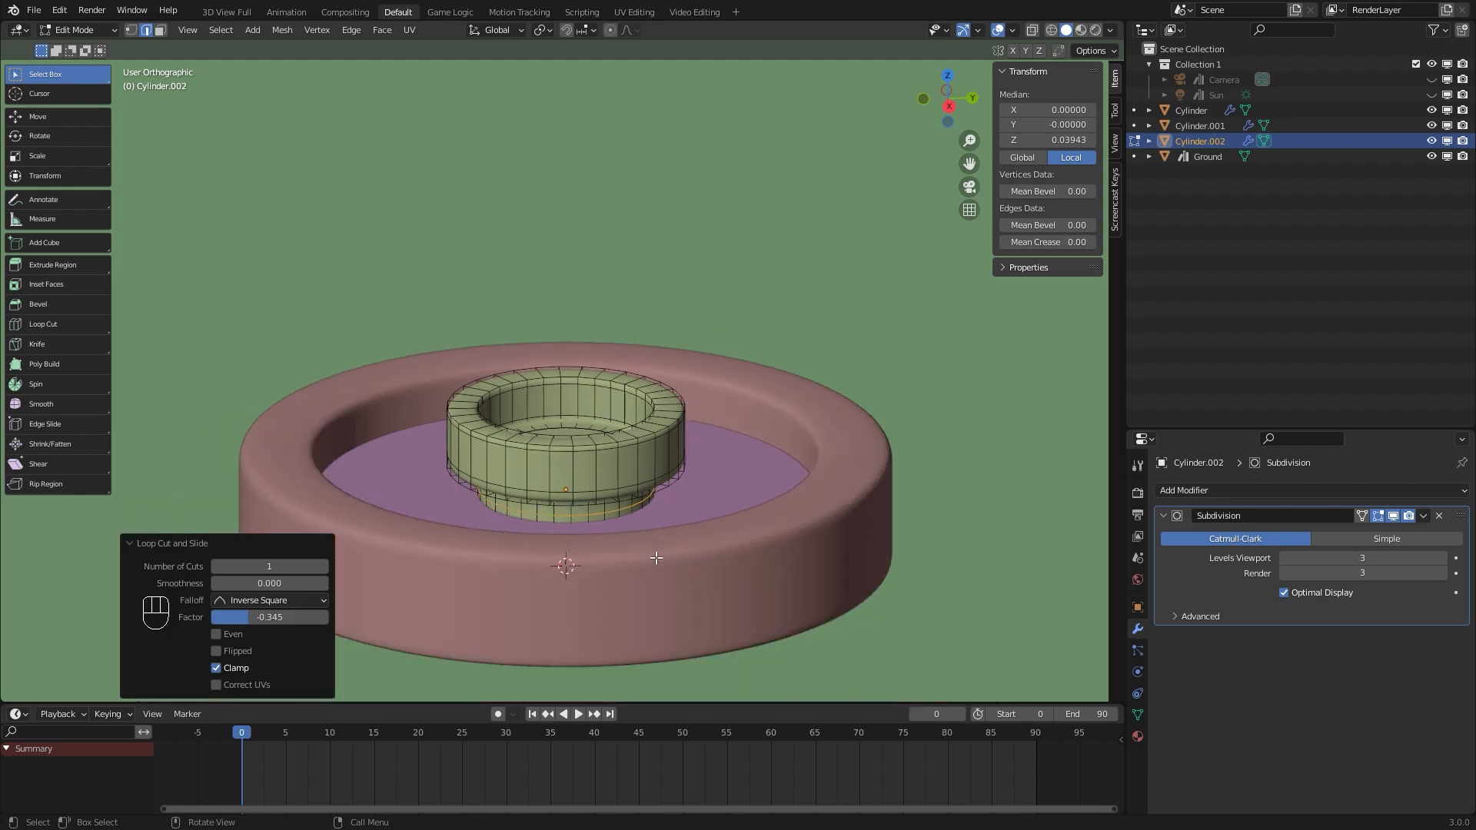
# Return to Object Mode in solid shading and switch to the camera view
pyautogui.press('Tab')
pyautogui.press('z')
pyautogui.click(749, 513)
pyautogui.press('KP_0')
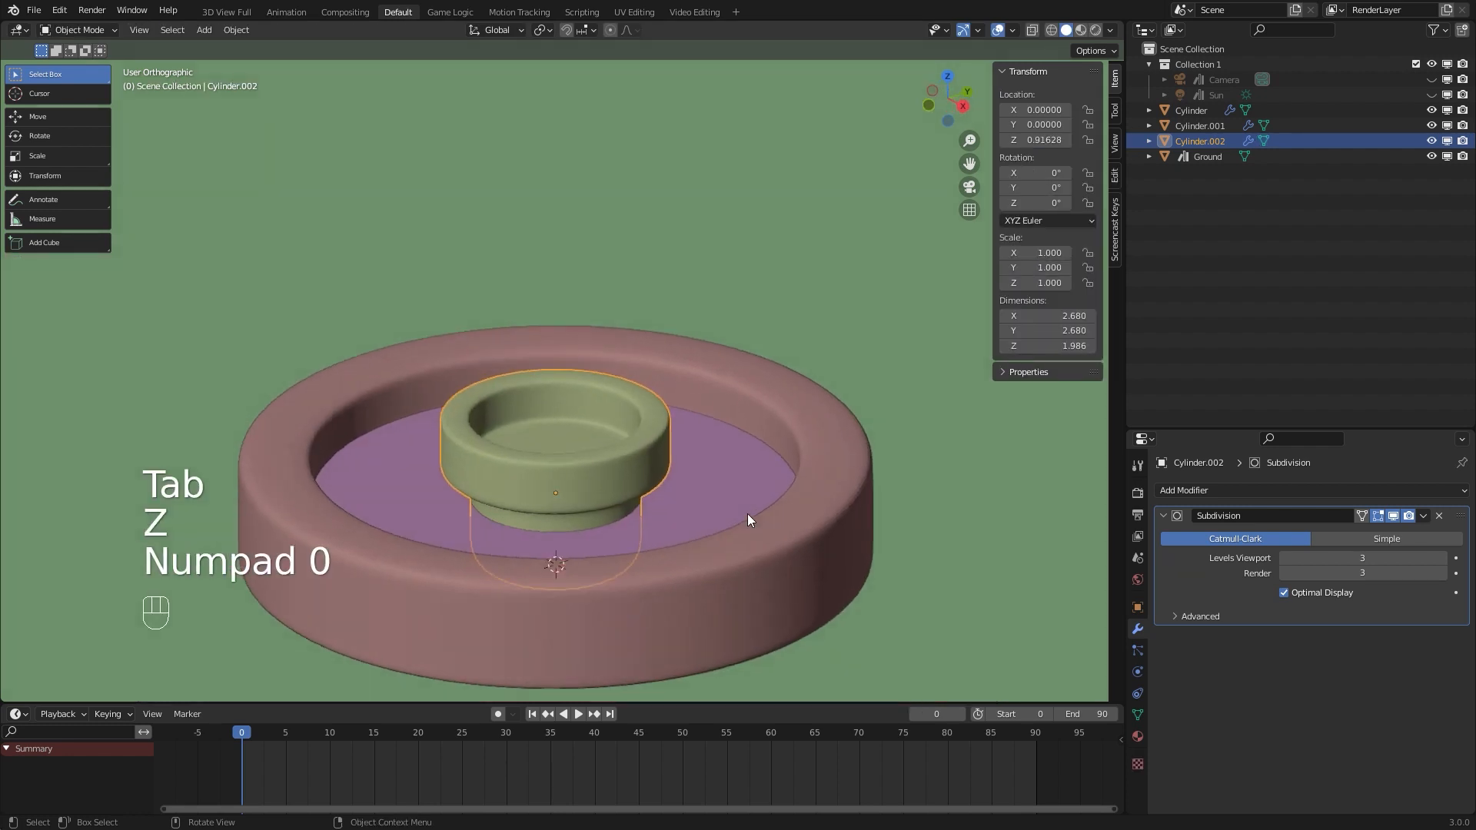
# Duplicate the liquid-surface disc and raise the copy about 0.57 along Z
pyautogui.press('Tab')
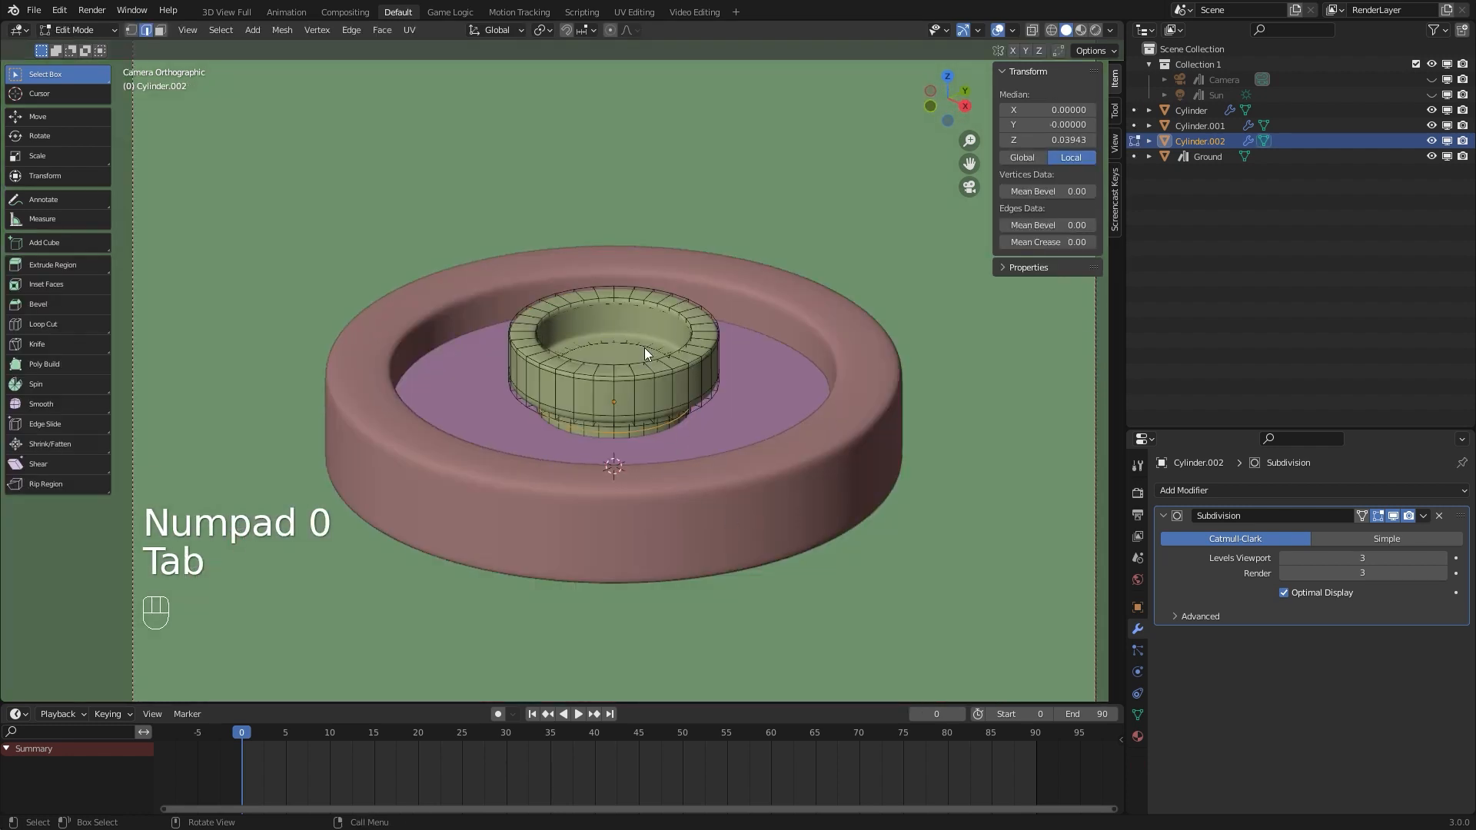
pyautogui.press('Tab')
pyautogui.click(773, 372)
pyautogui.hotkey('shift', 'd')
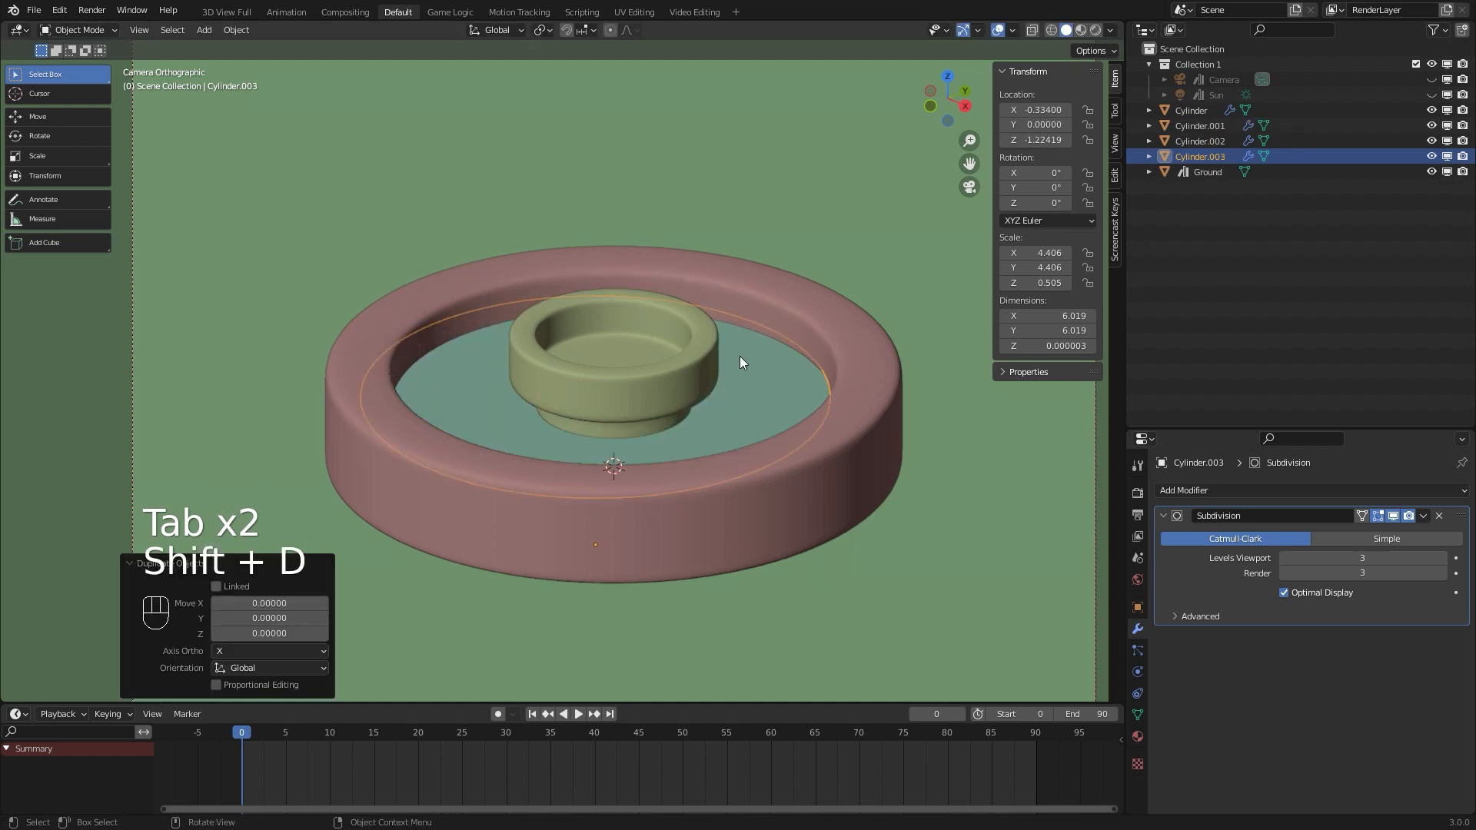
pyautogui.press('g')
pyautogui.click(864, 403)
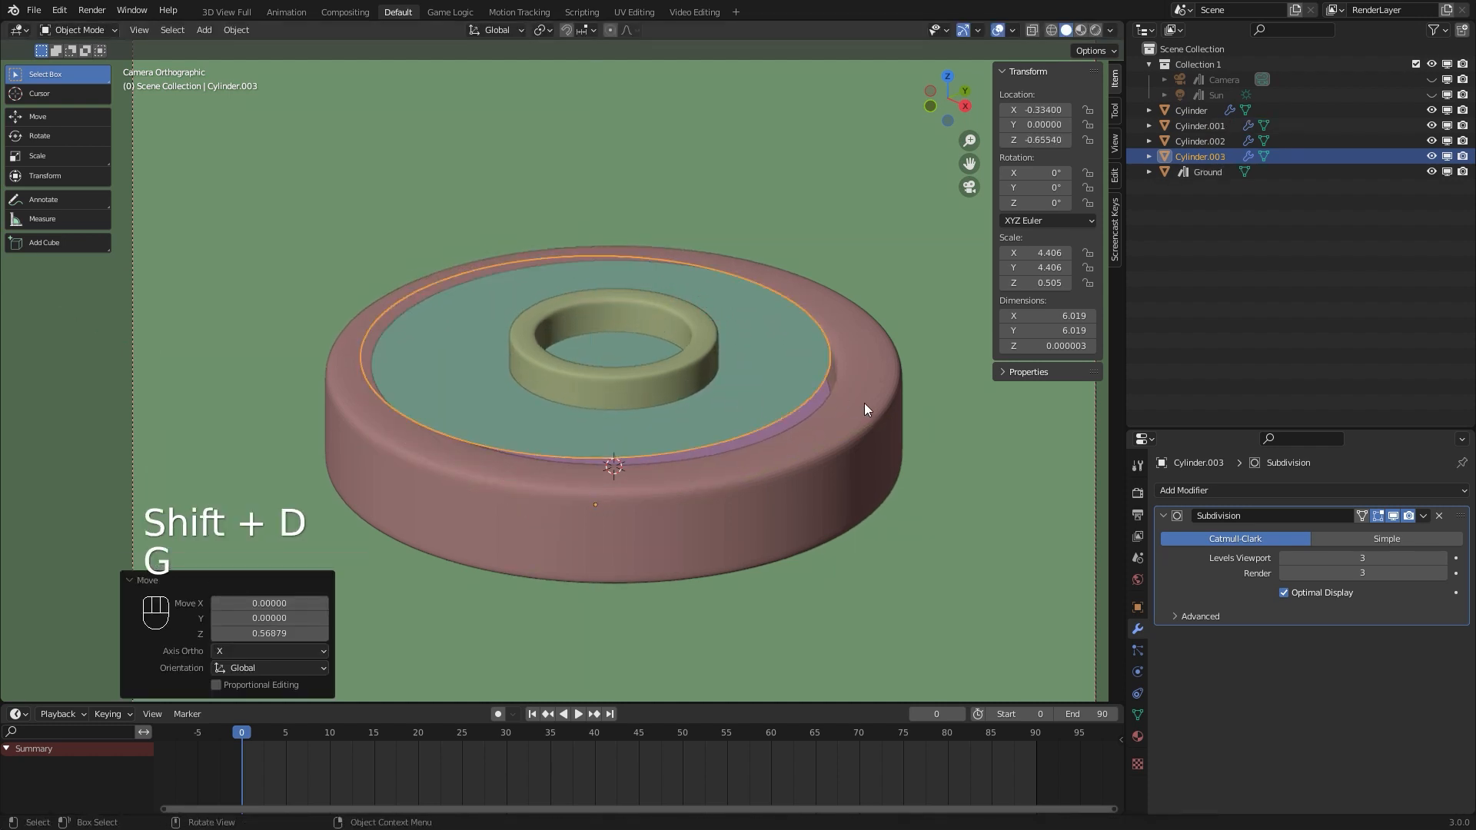
# Set the duplicated disc's origin to its geometry
pyautogui.press('s')
pyautogui.rightClick(765, 395)
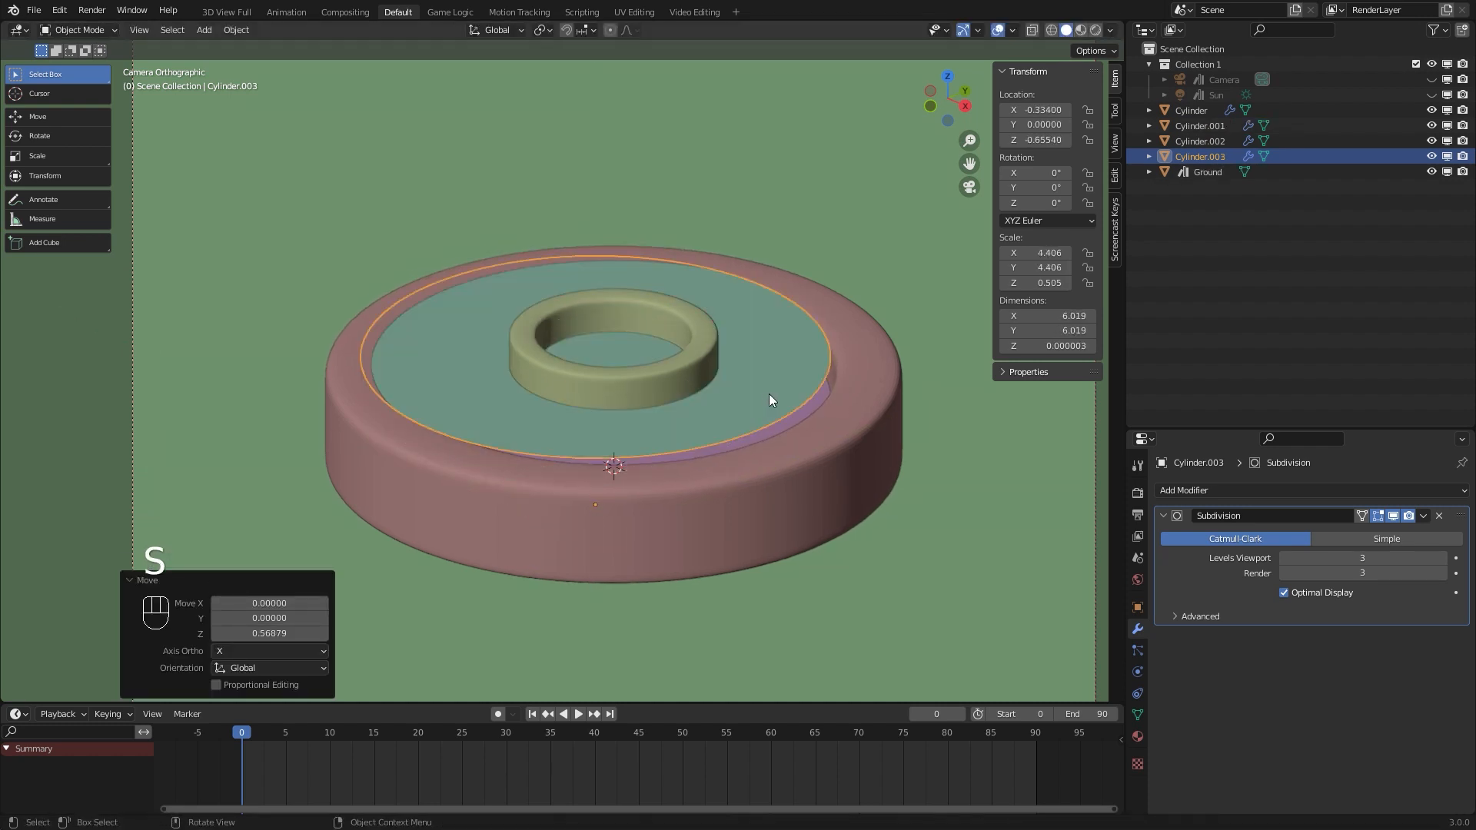
pyautogui.rightClick(769, 395)
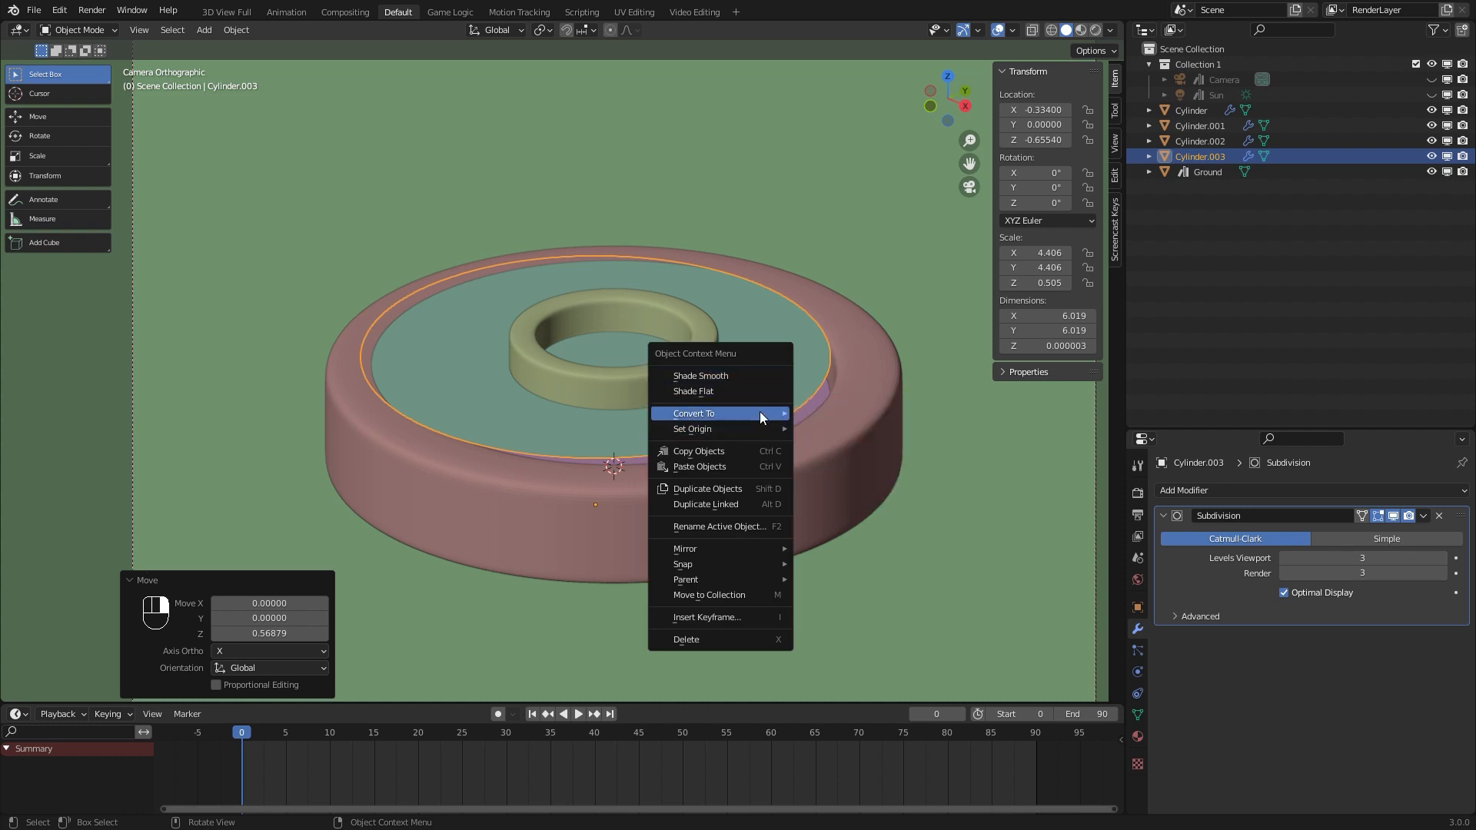
pyautogui.moveTo(759, 429)
pyautogui.click(861, 443)
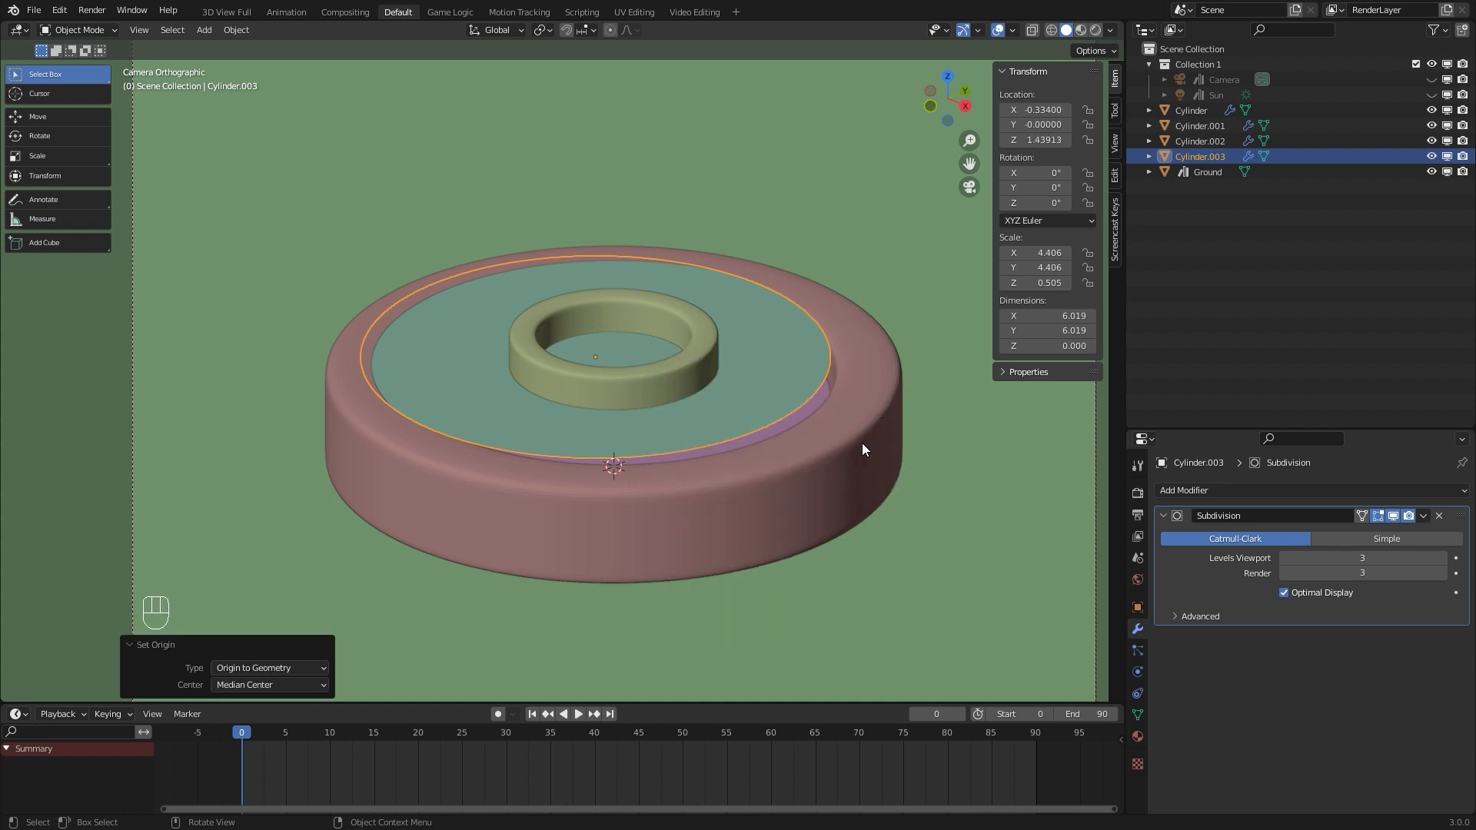
# Centre the duplicated disc at X 0 and scale it by about 0.385 to fit inside the small bowl's wall
pyautogui.press('KP_7')
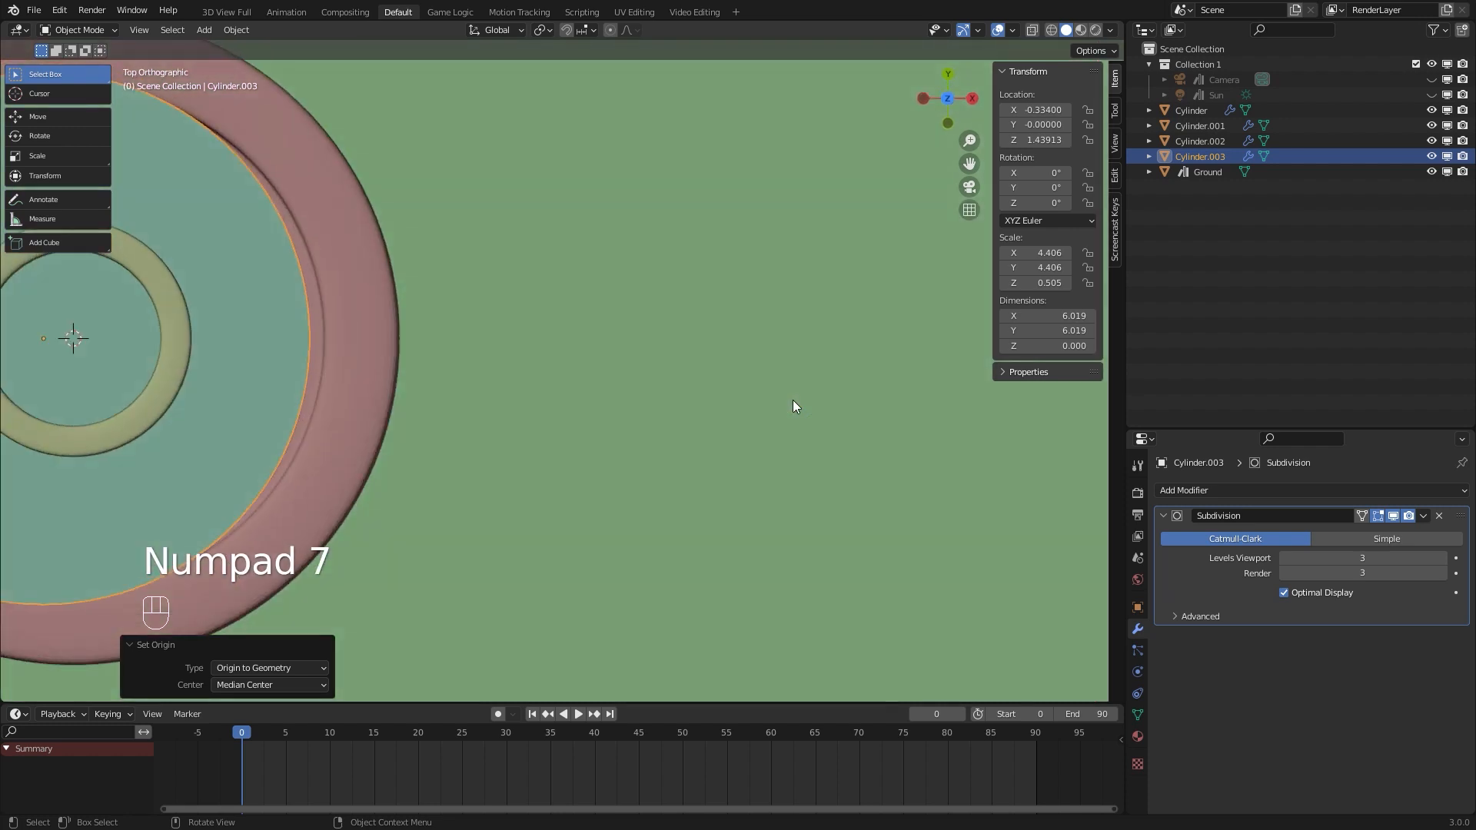
pyautogui.keyDown('shift'); pyautogui.moveTo(487, 385); pyautogui.dragTo(689, 386, button='middle'); pyautogui.keyUp('shift')
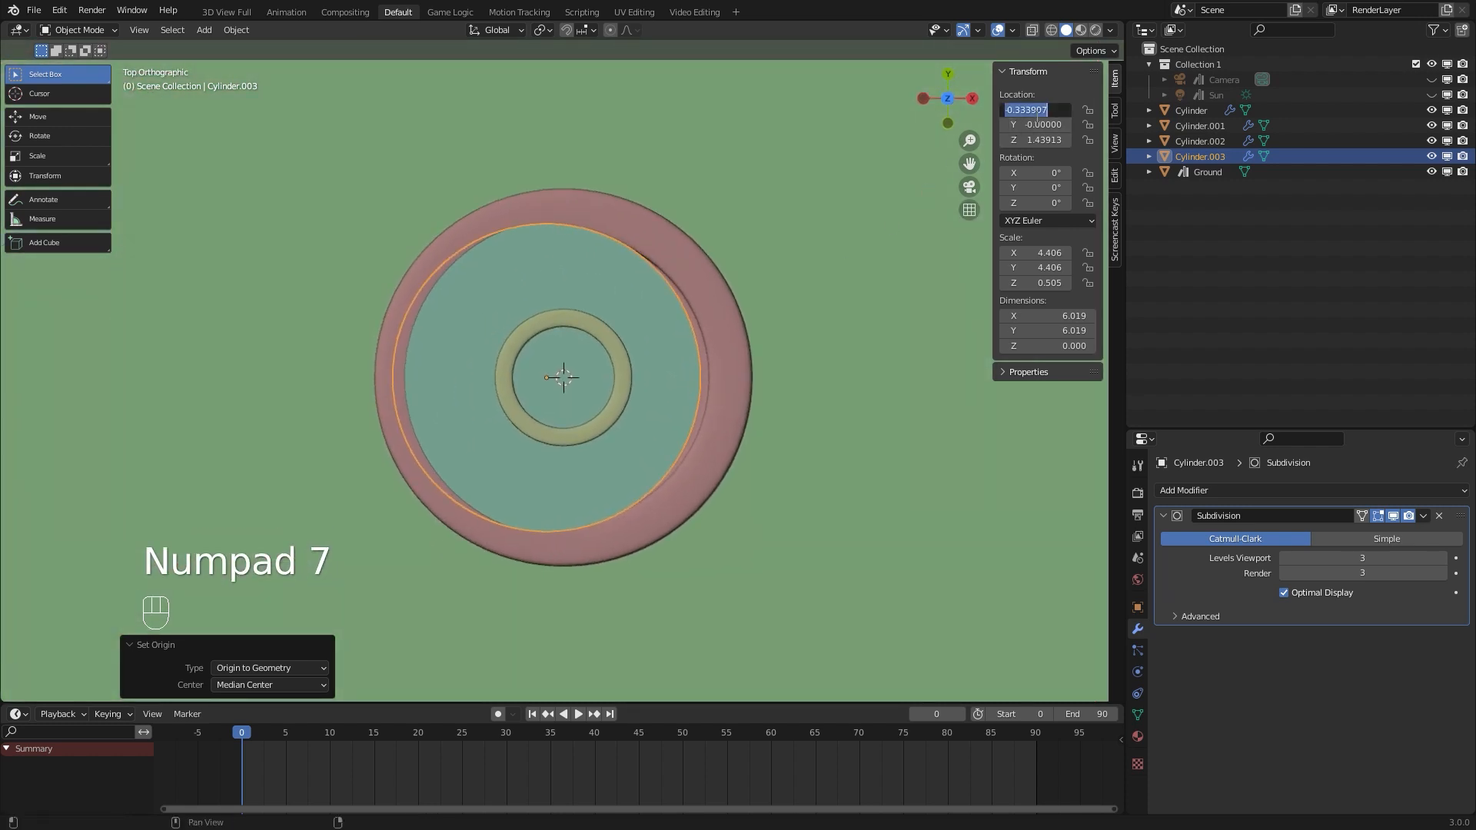
pyautogui.press('Return')
pyautogui.press('s')
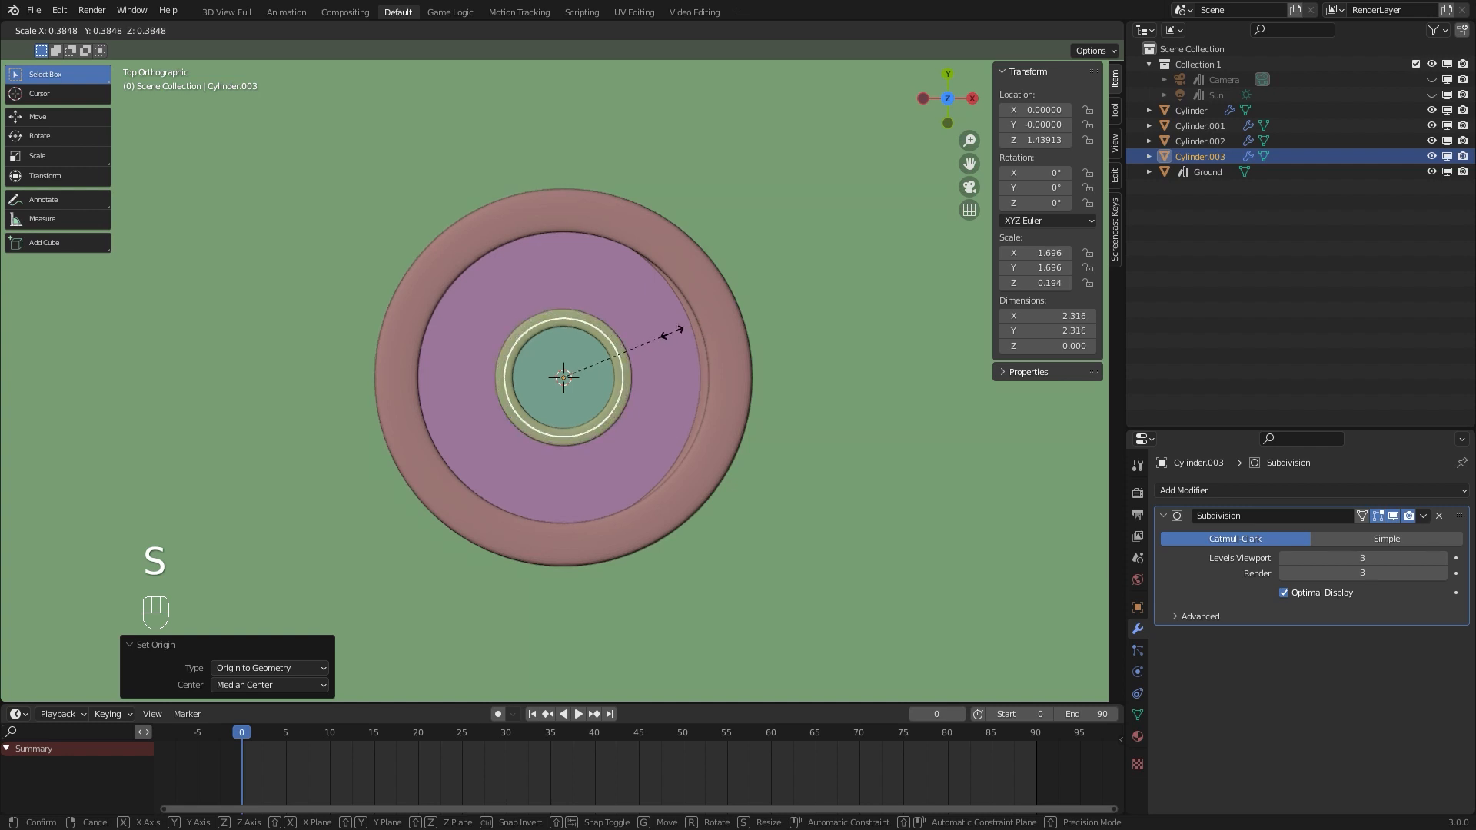
pyautogui.click(673, 333)
pyautogui.press('KP_0')
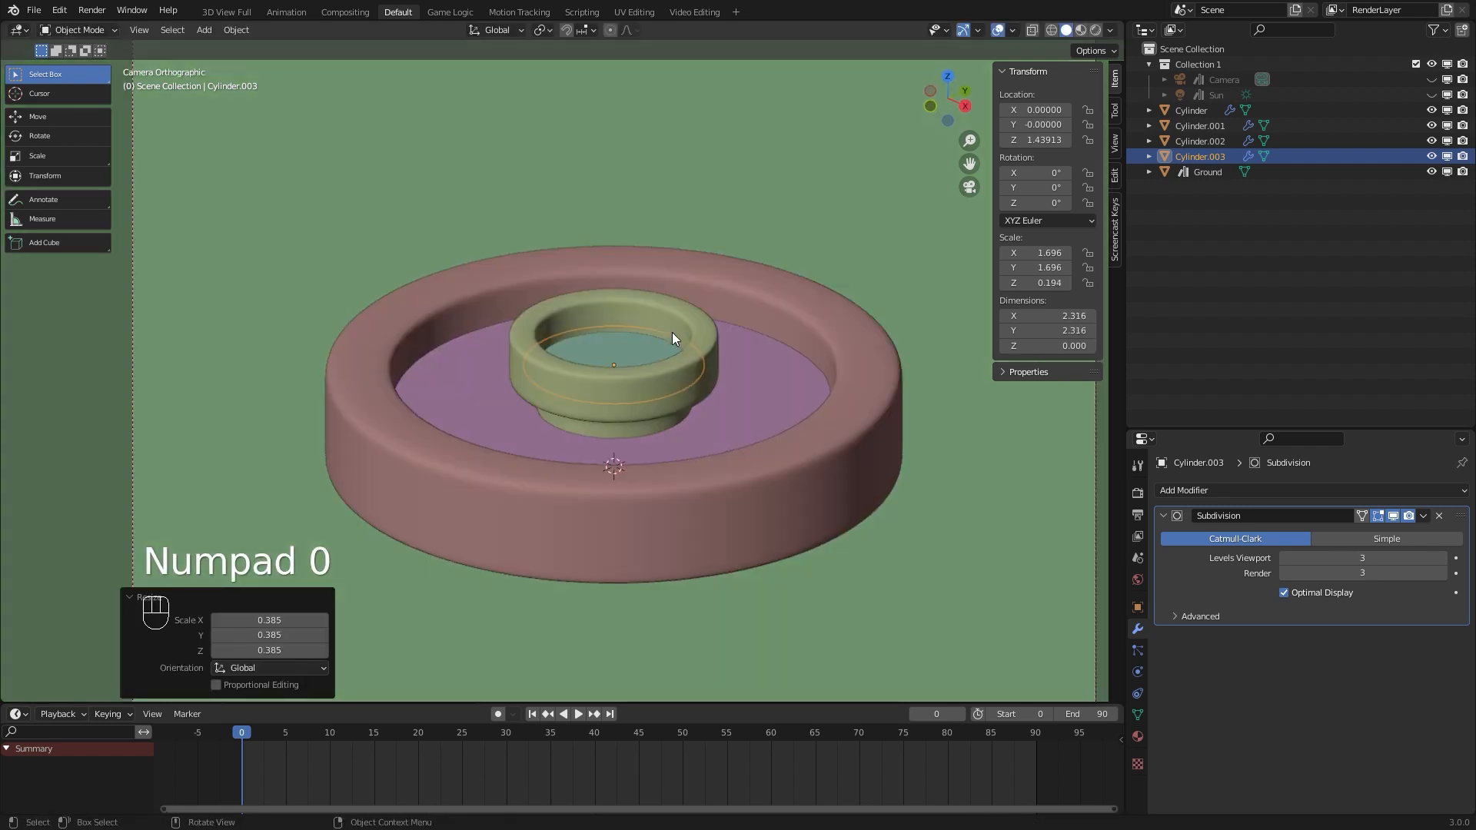
# Raise the small disc along Z to a height of about 1.75, just below the bowl's rim
pyautogui.press('g')
pyautogui.press('z')
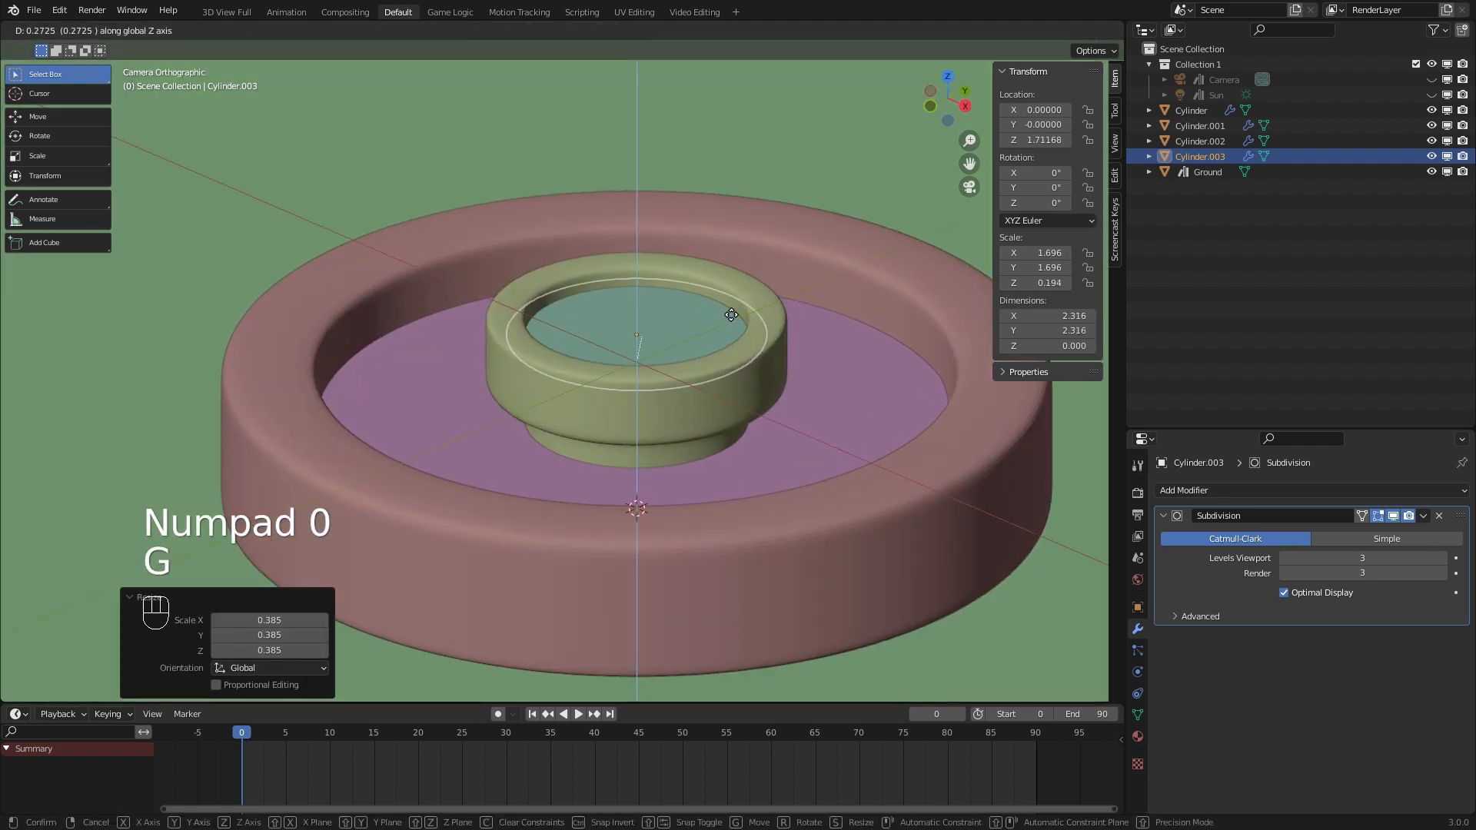
pyautogui.click(730, 310)
pyautogui.press('g')
pyautogui.moveTo(735, 316); pyautogui.dragTo(737, 312, button='middle')
pyautogui.click(738, 312)
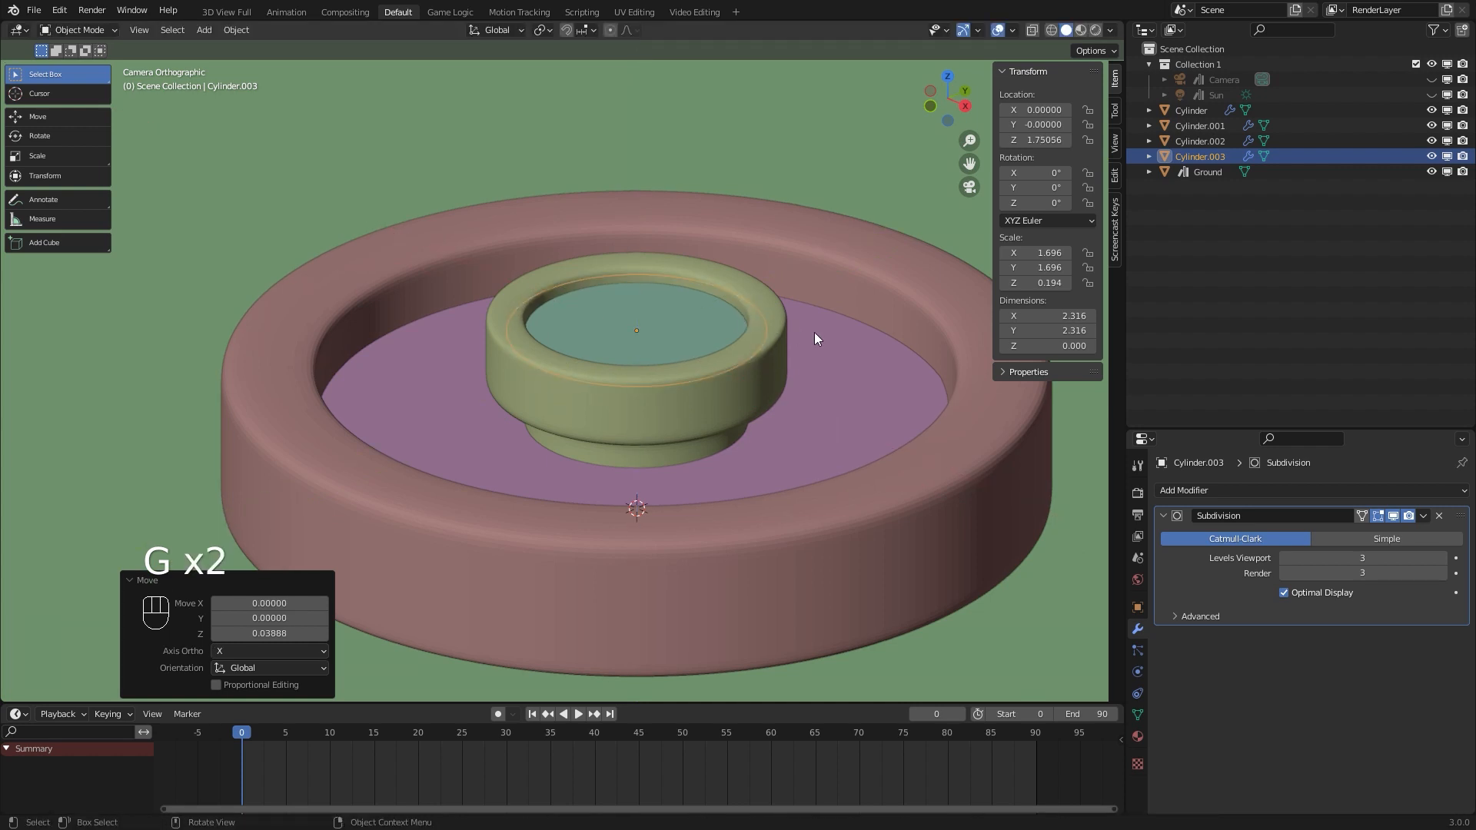
# Set the large liquid disc's X location to 0 so it is centred in the basin
pyautogui.press('Tab')
pyautogui.press('Tab')
pyautogui.click(835, 350)
pyautogui.moveTo(835, 350); pyautogui.dragTo(872, 385, button='middle')
pyautogui.click(673, 441)
pyautogui.press('KP_7')
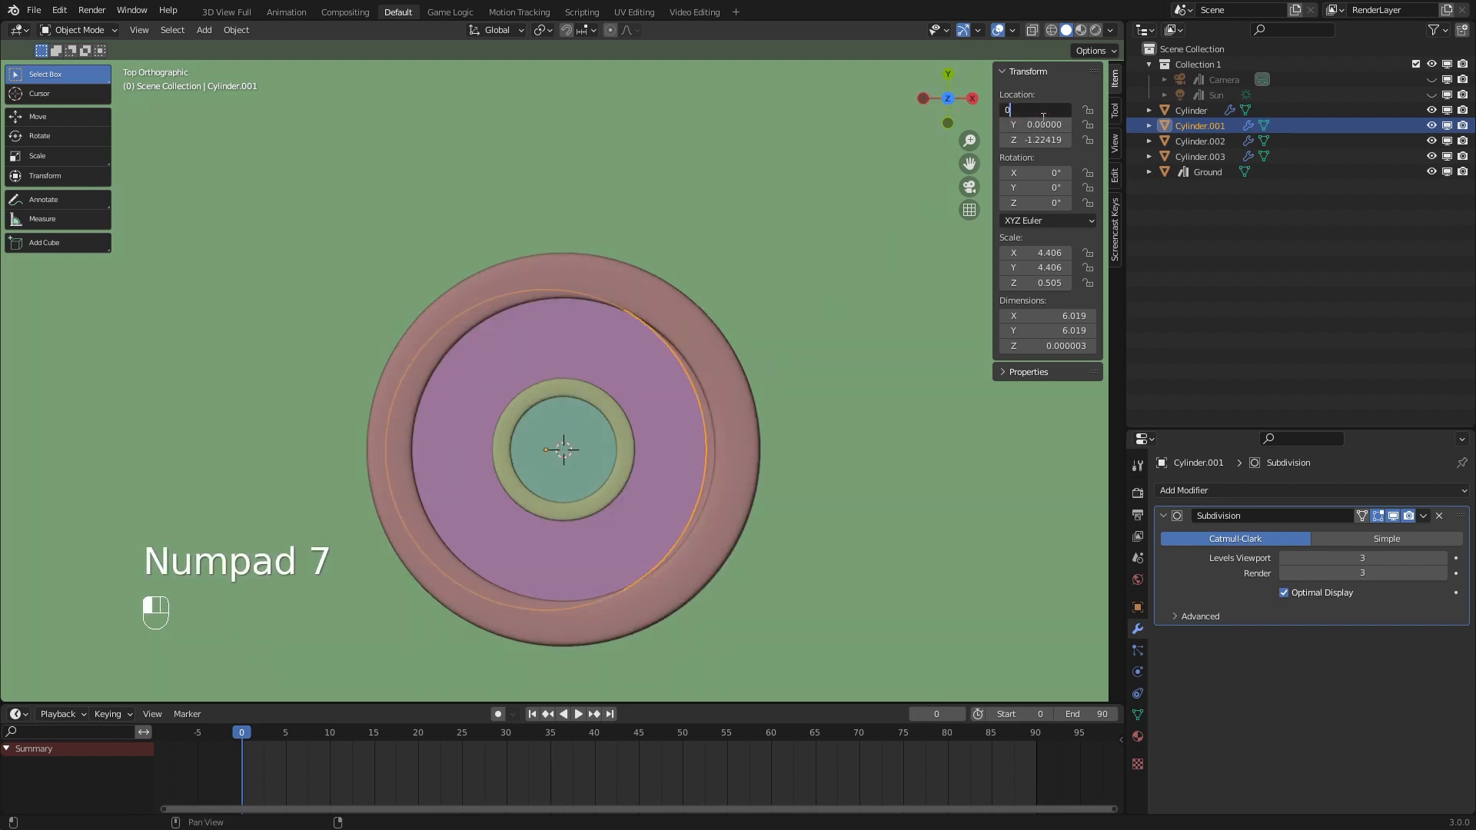
pyautogui.press('Return')
# Raise the large liquid disc about 0.154 along Z inside the basin
pyautogui.moveTo(686, 343); pyautogui.dragTo(575, 228, button='middle')
pyautogui.press('g')
pyautogui.moveTo(643, 261); pyautogui.dragTo(645, 256, button='middle')
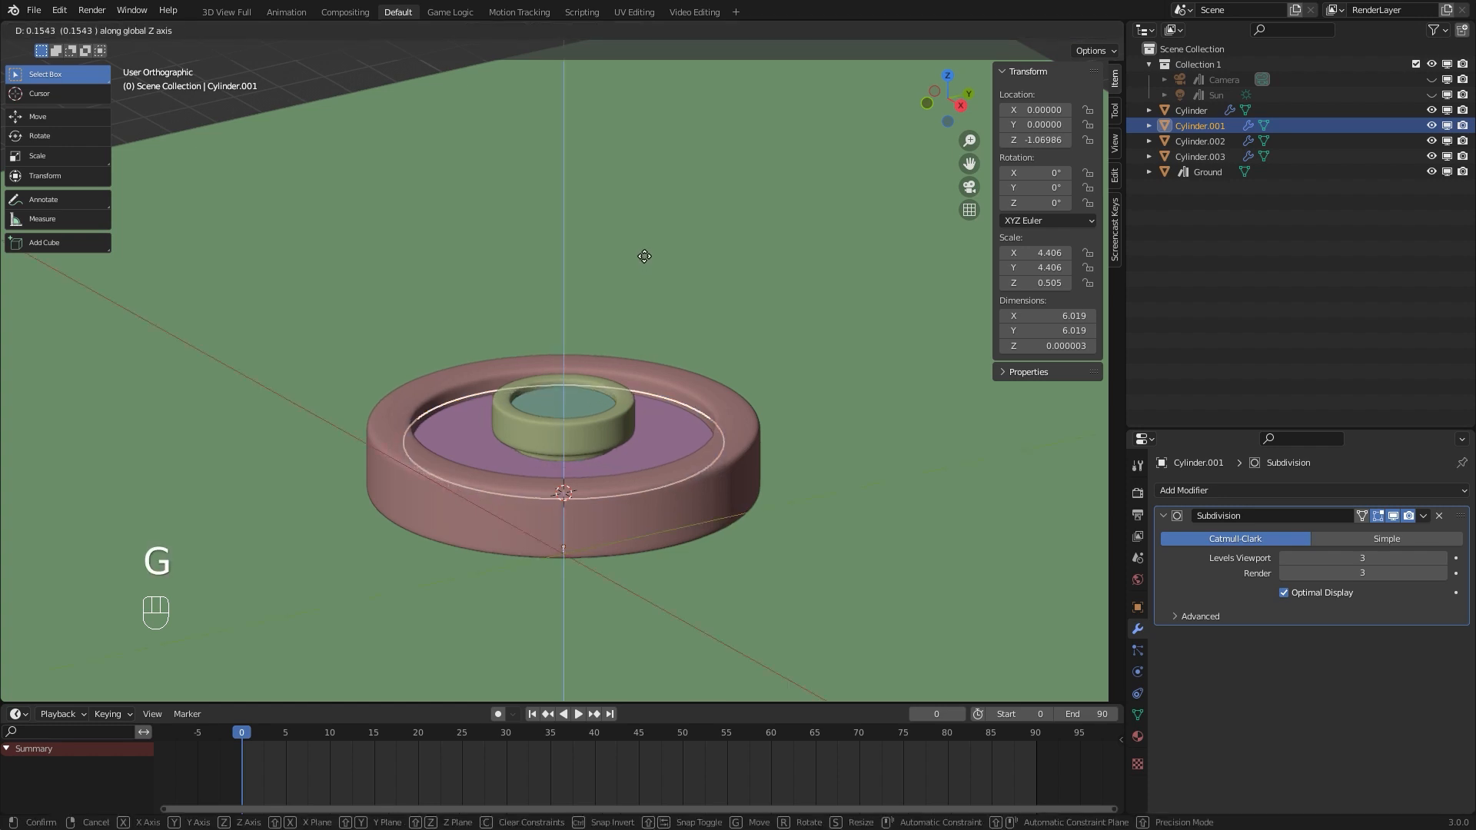
pyautogui.click(644, 257)
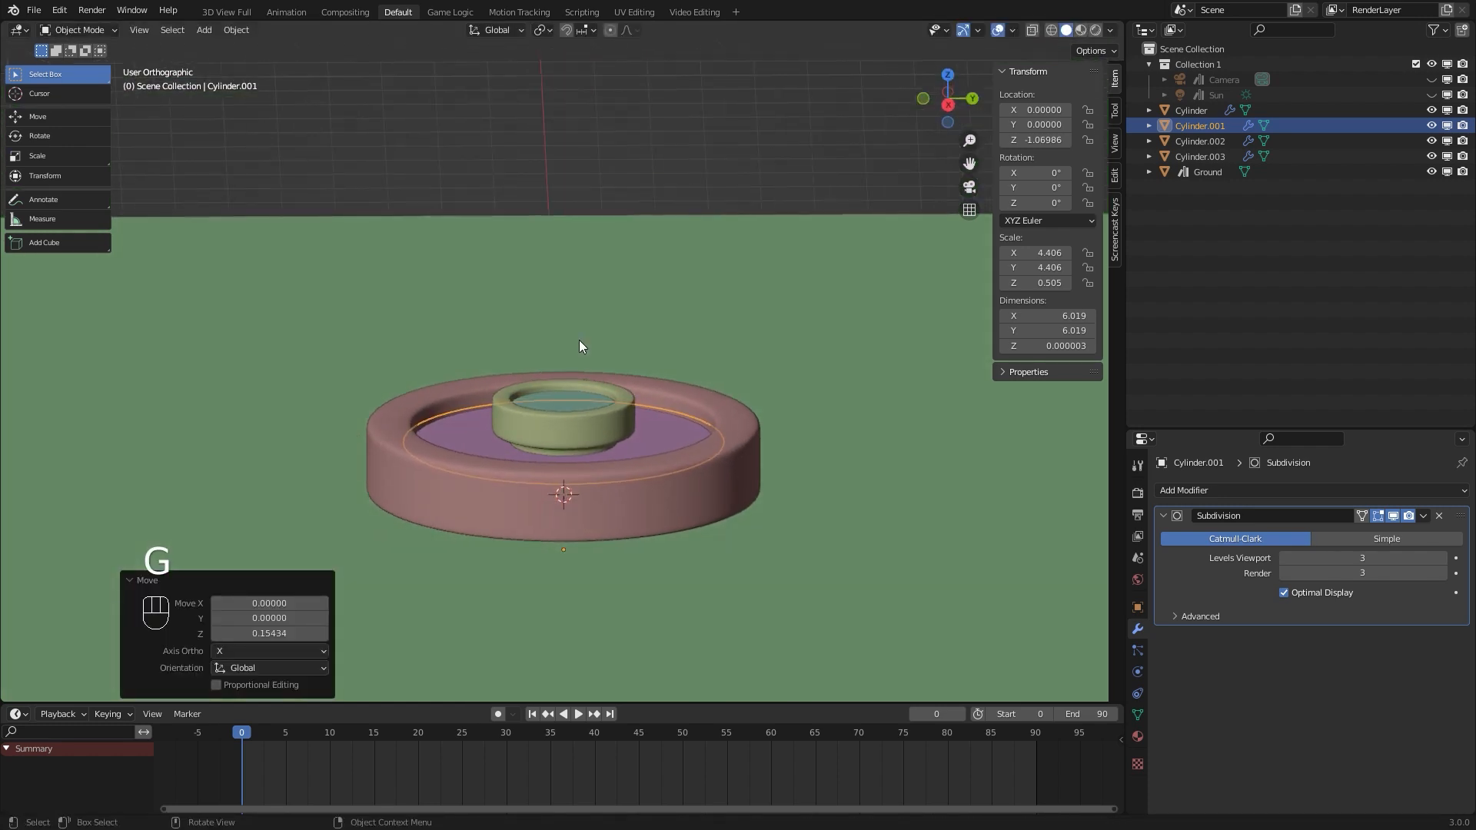
pyautogui.press('KP_0')
pyautogui.scroll(-2, 722, 384)
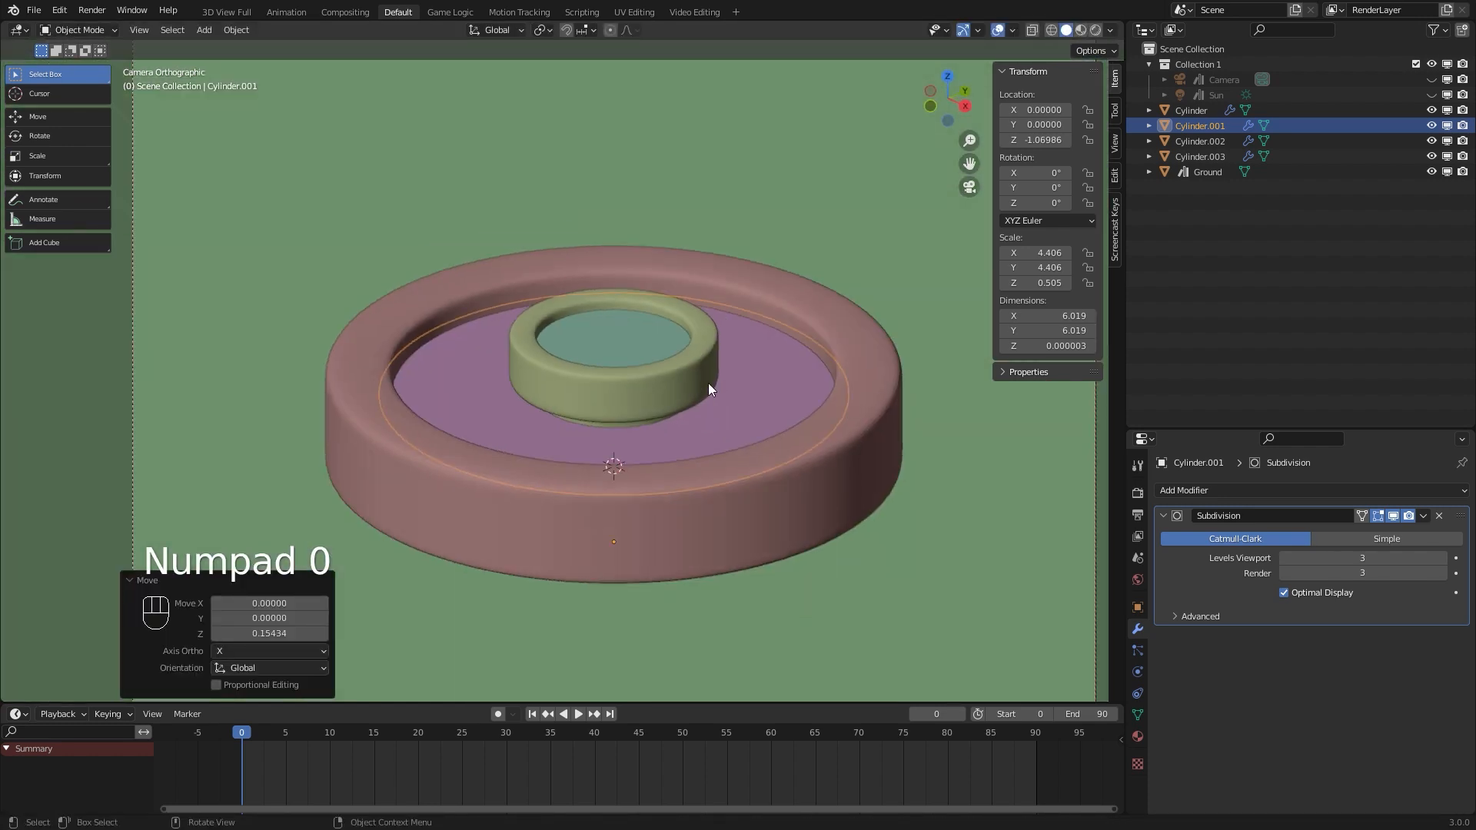
# Select the edge loops around the underside of the bowl's wide part in wireframe and move them up about 0.16 along Z
pyautogui.click(668, 390)
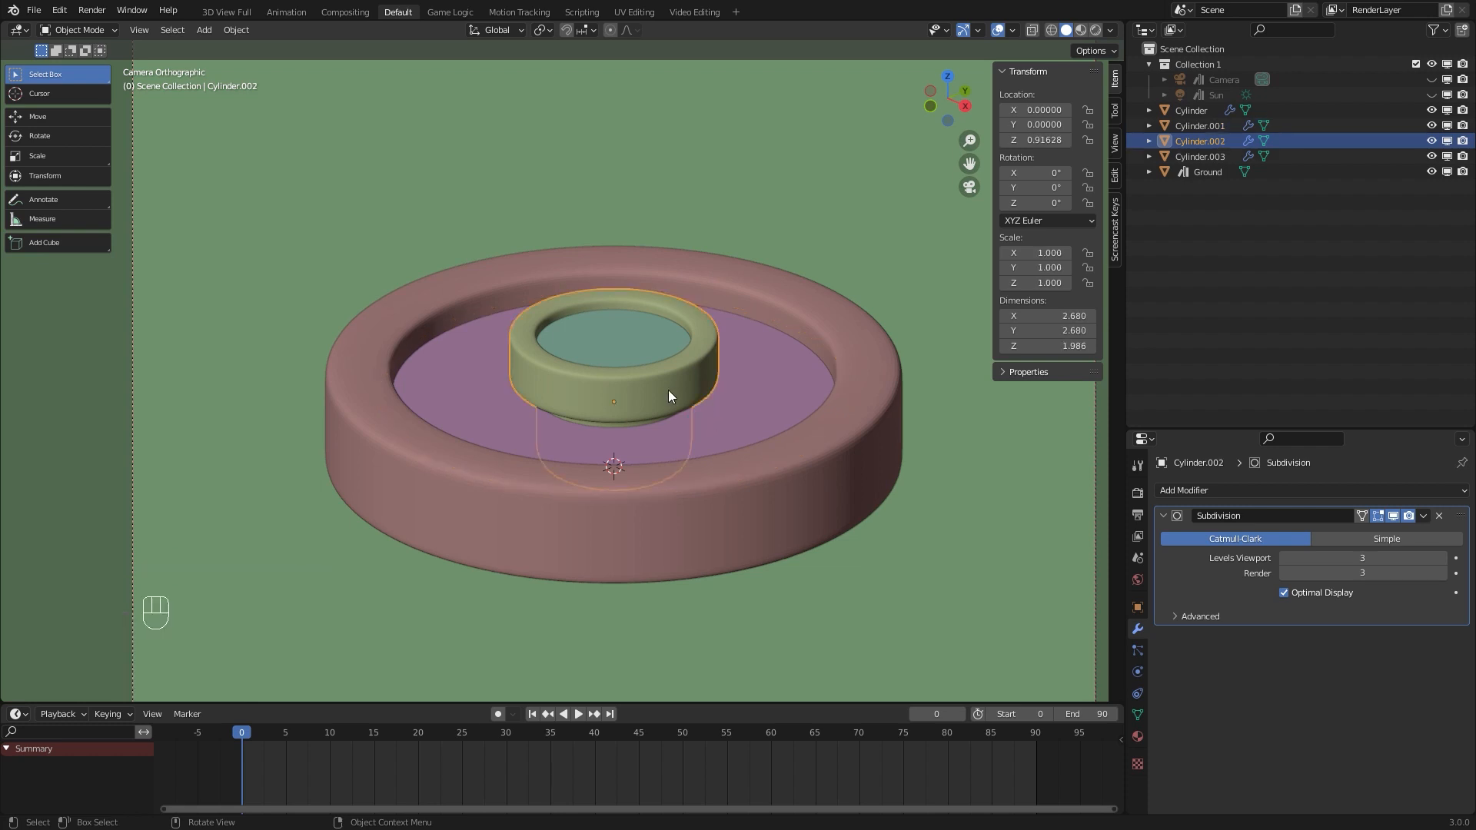
pyautogui.press('Tab')
pyautogui.press('KP_1')
pyautogui.press('z')
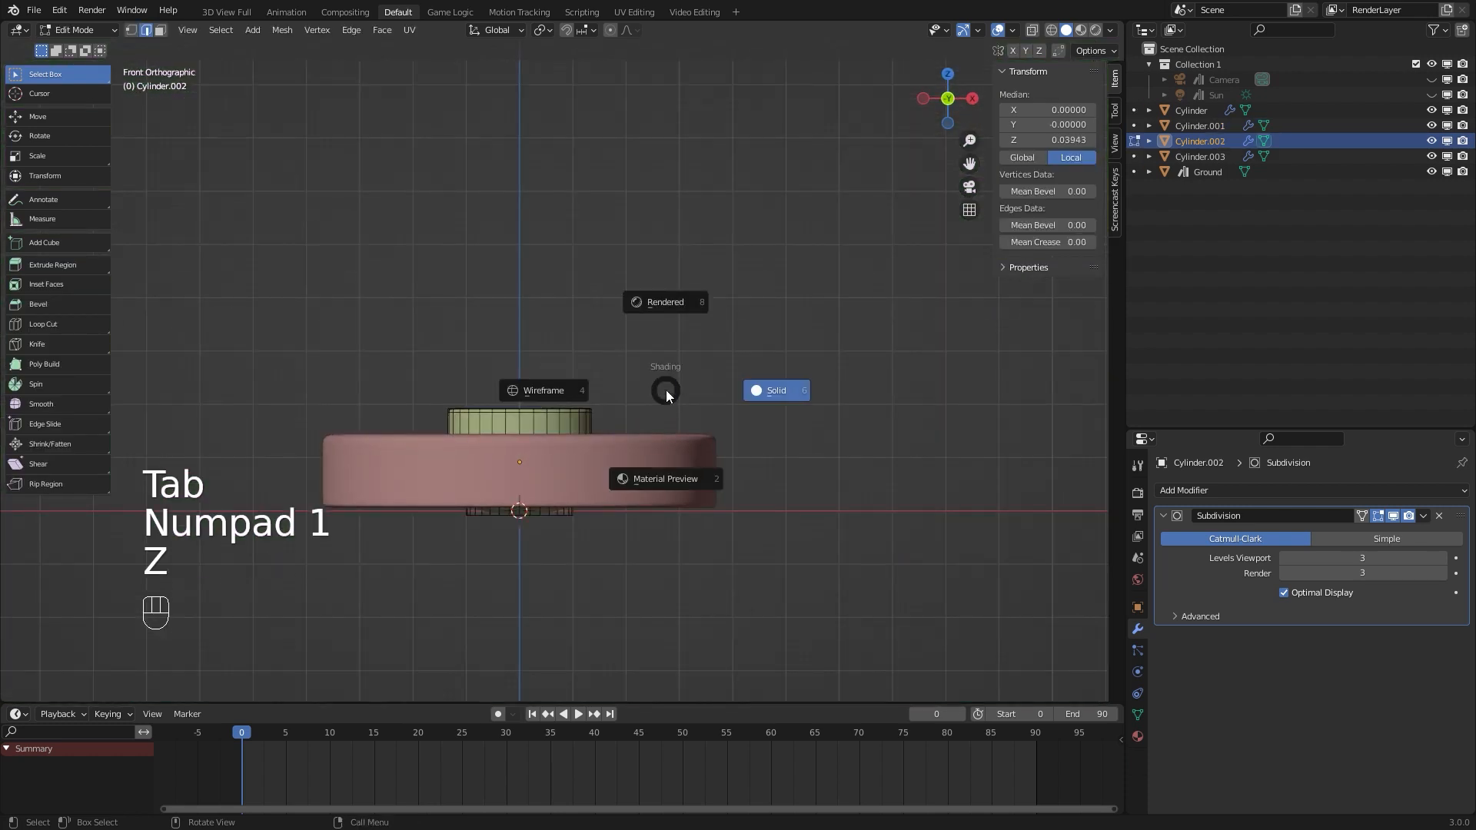
pyautogui.click(560, 393)
pyautogui.scroll(4, 801, 471)
pyautogui.press('a')
pyautogui.press('a')
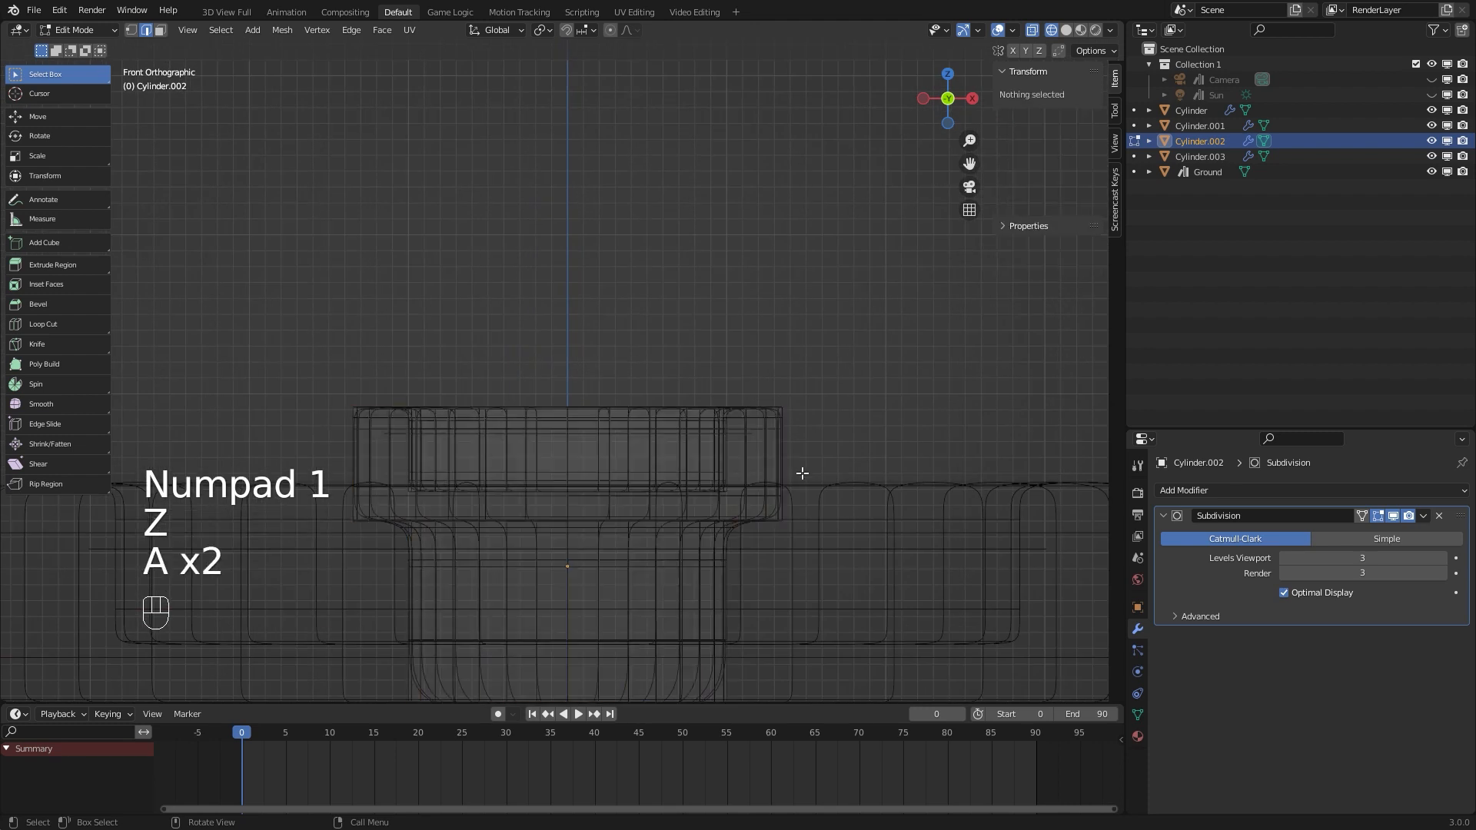
pyautogui.press('b')
pyautogui.moveTo(748, 492); pyautogui.dragTo(289, 548)
pyautogui.press('g')
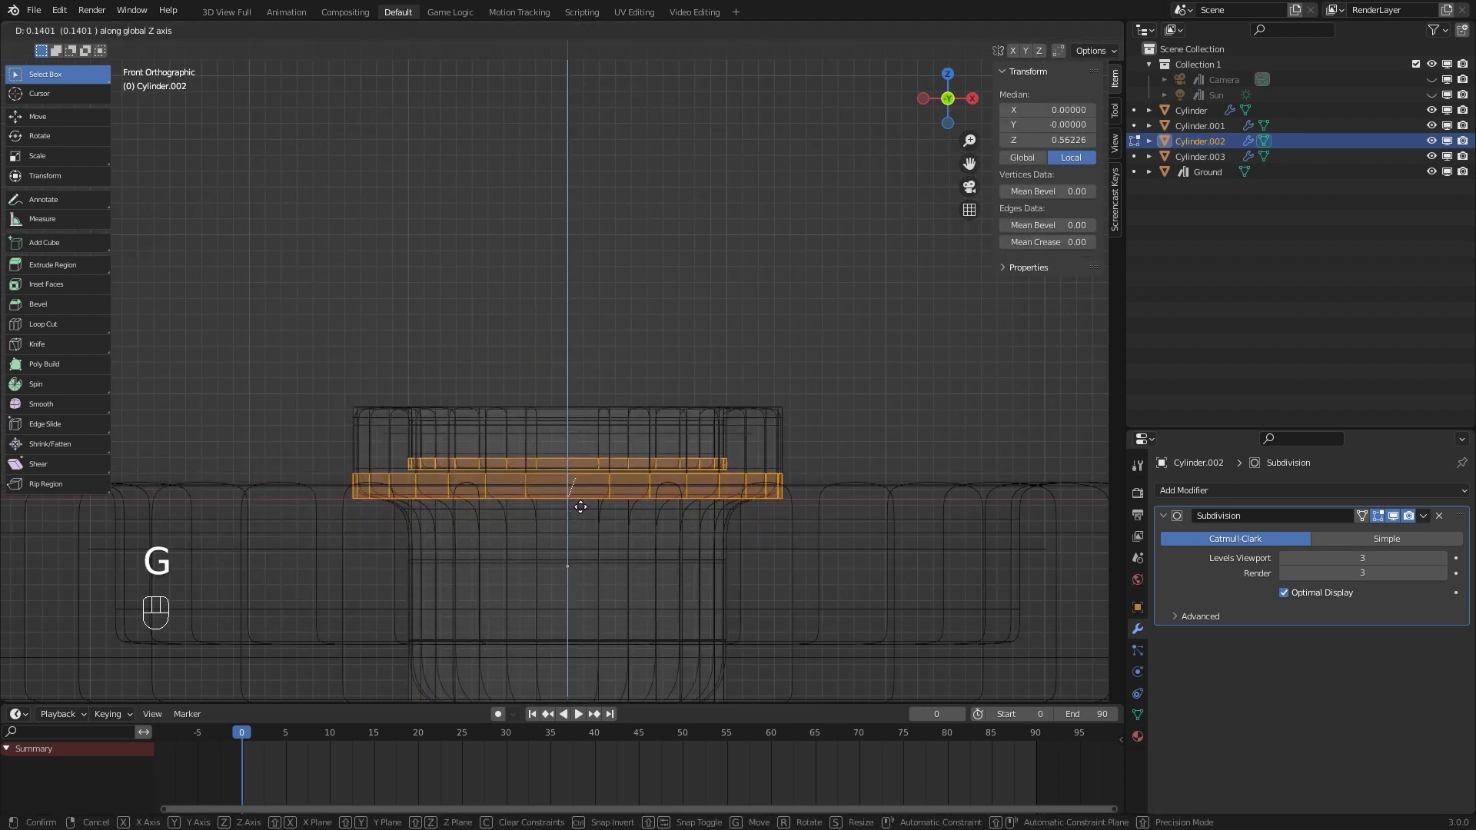
pyautogui.click(581, 505)
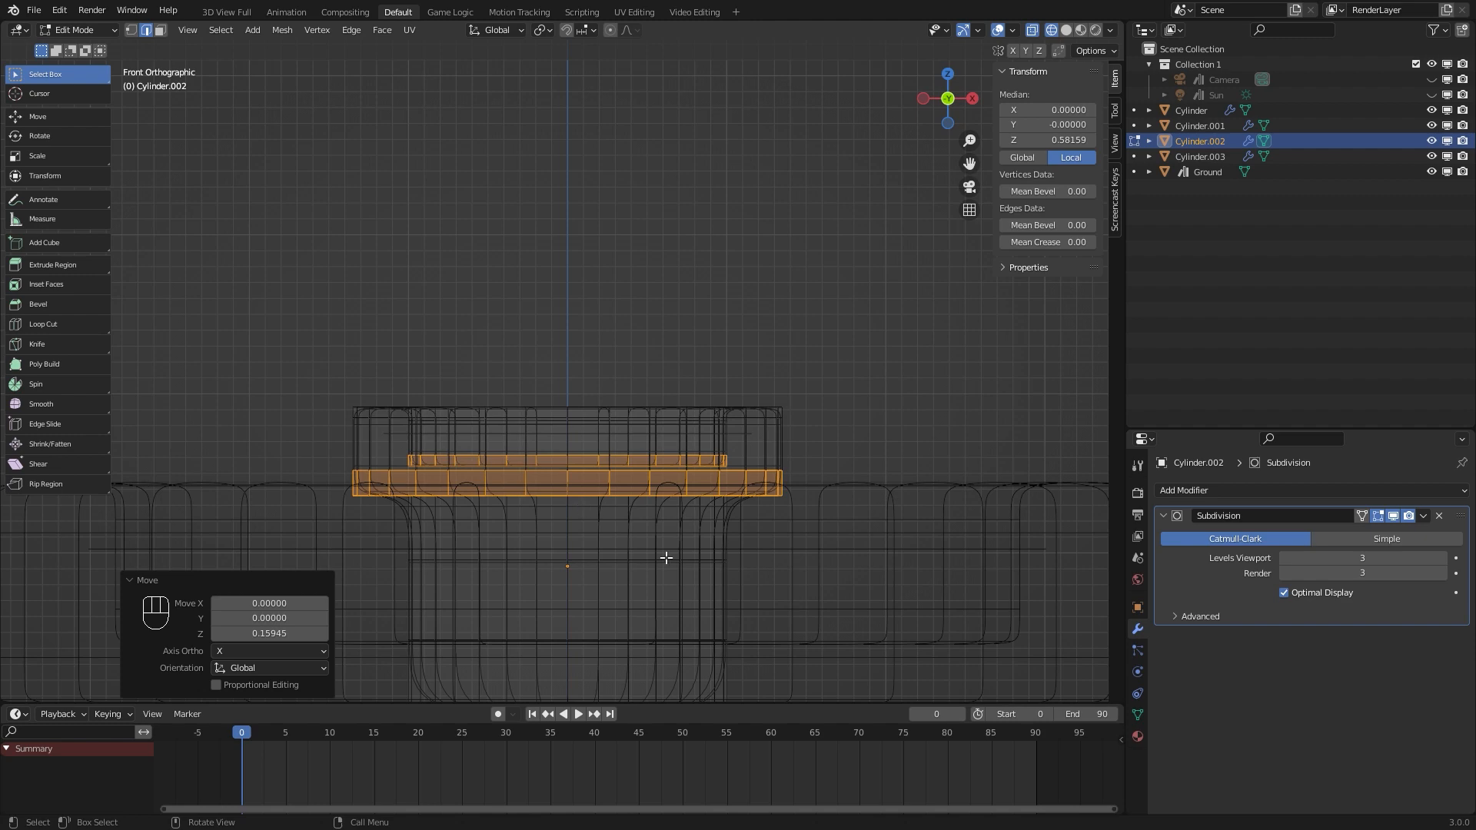
# Leave Edit Mode and preview the fountain in rendered shading from the camera view
pyautogui.moveTo(737, 527)
pyautogui.mouseDown(button='middle')
pyautogui.moveTo(735, 511)
pyautogui.moveTo(733, 526)
pyautogui.mouseUp(button='middle')
pyautogui.press('z')
pyautogui.click(818, 524)
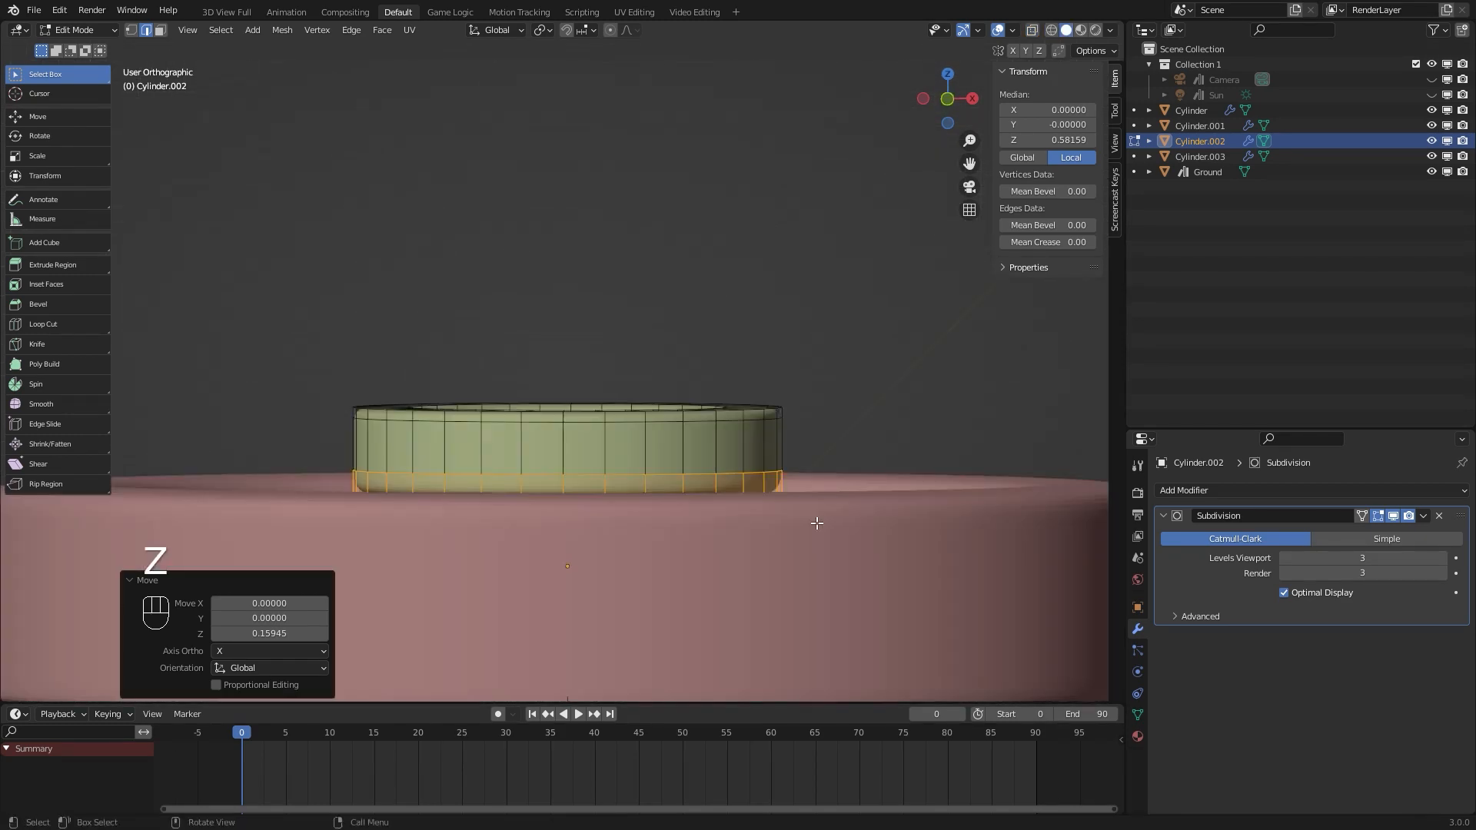
pyautogui.press('KP_0')
pyautogui.press('z')
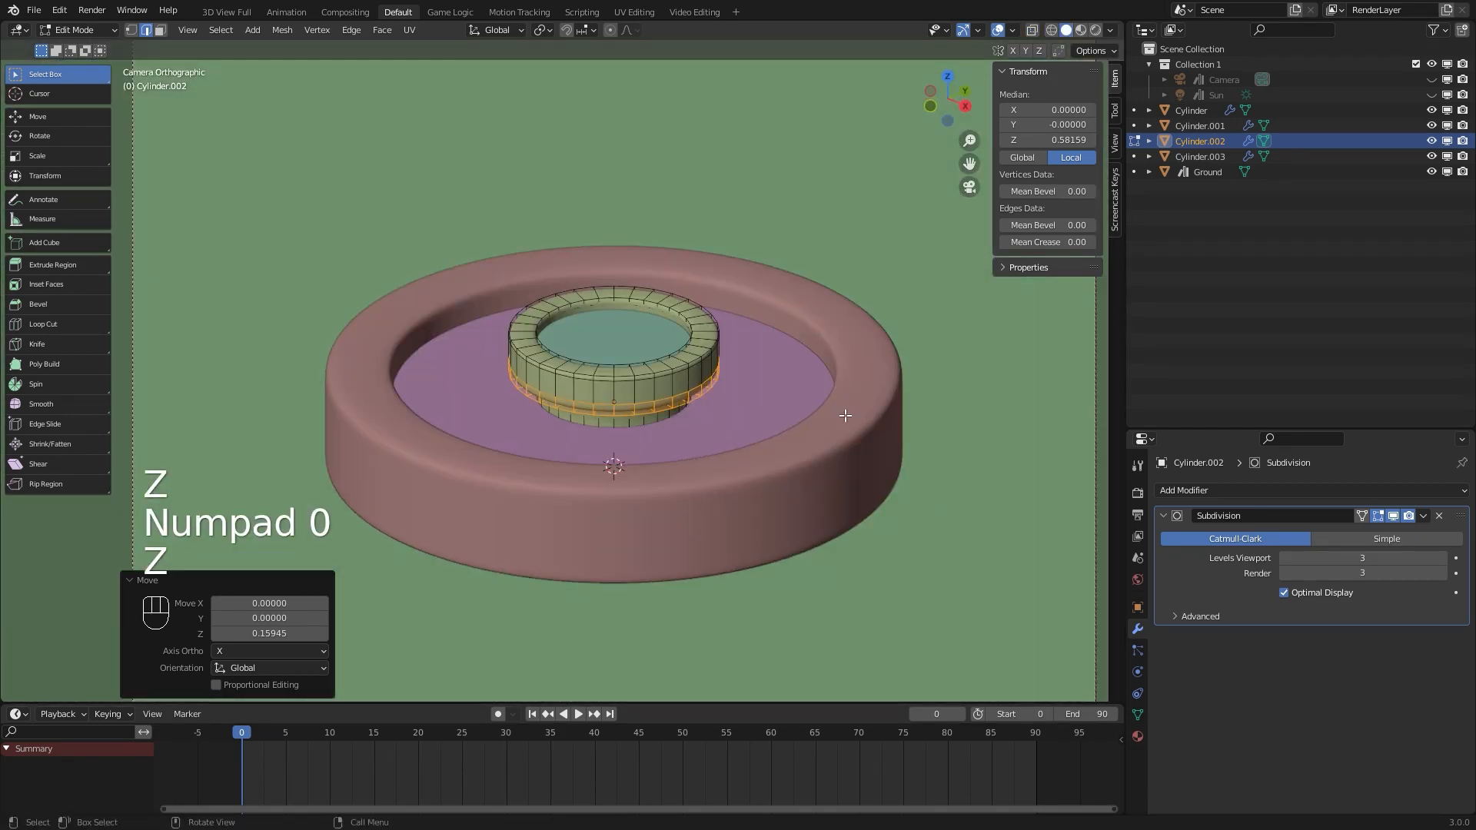
pyautogui.press('z')
pyautogui.press('Tab')
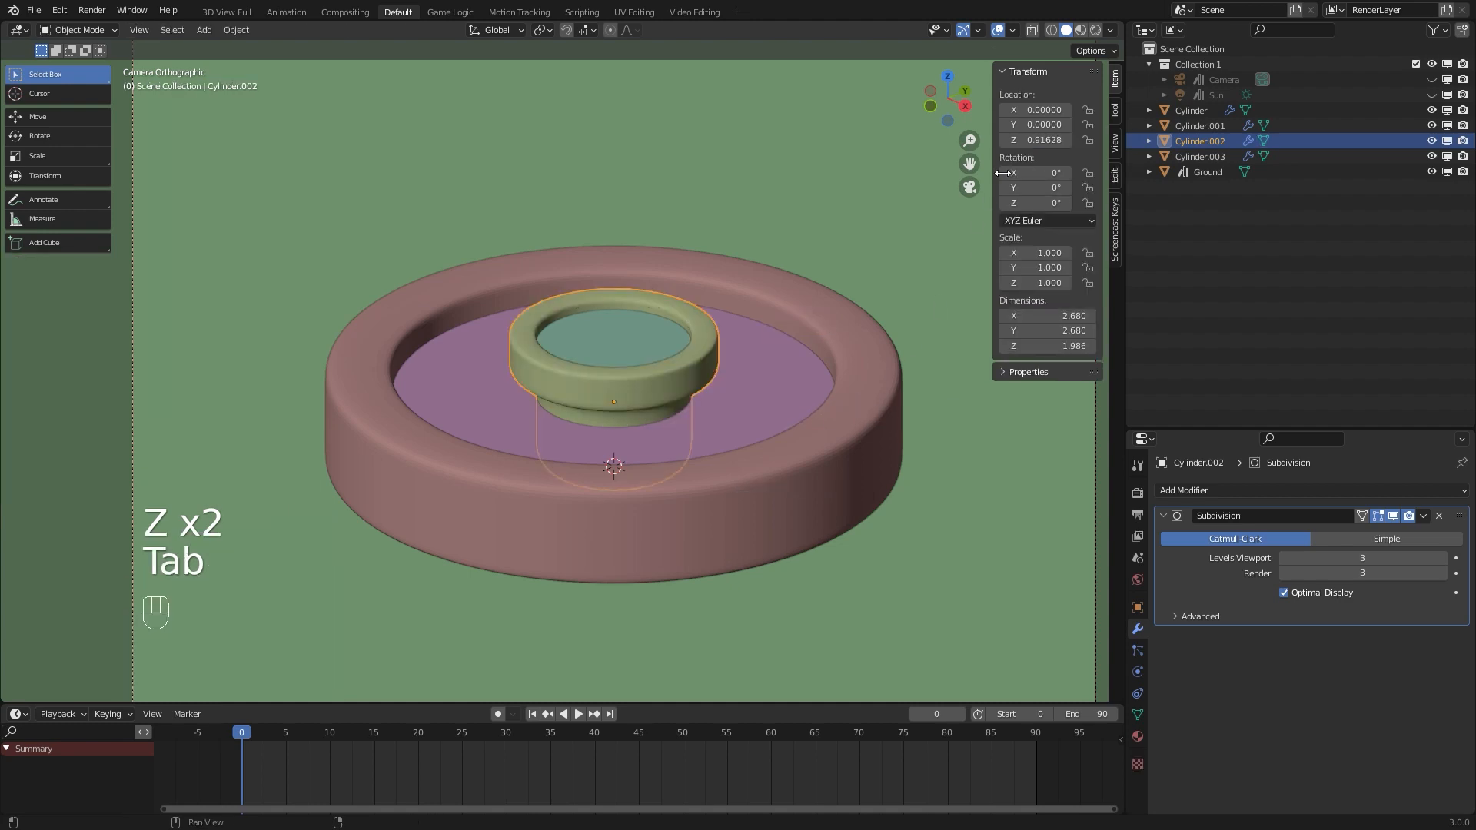
pyautogui.click(1096, 29)
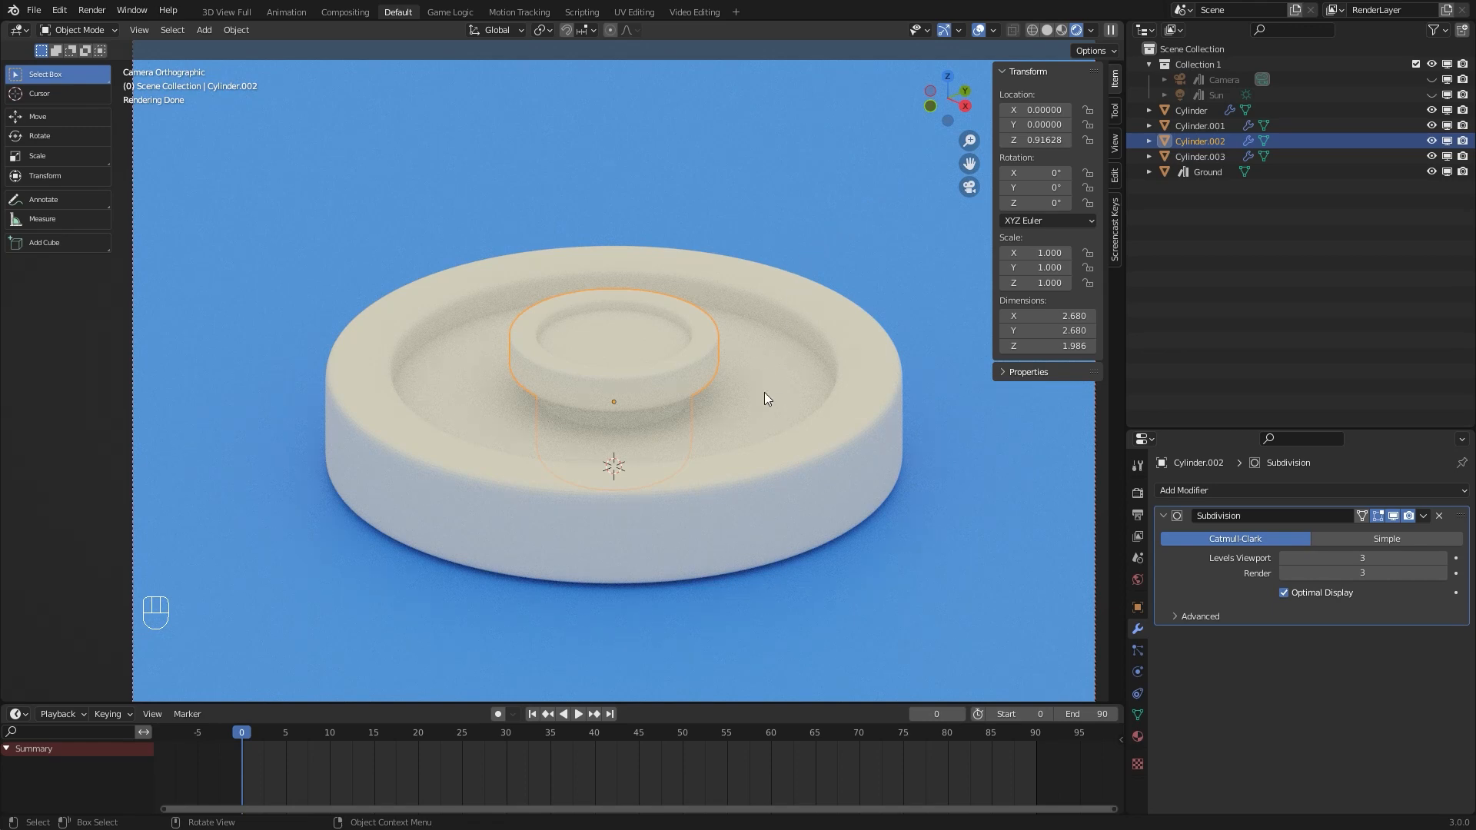
# Assign the Blue3 material to the large liquid disc and to the small disc in the bowl
pyautogui.click(764, 392)
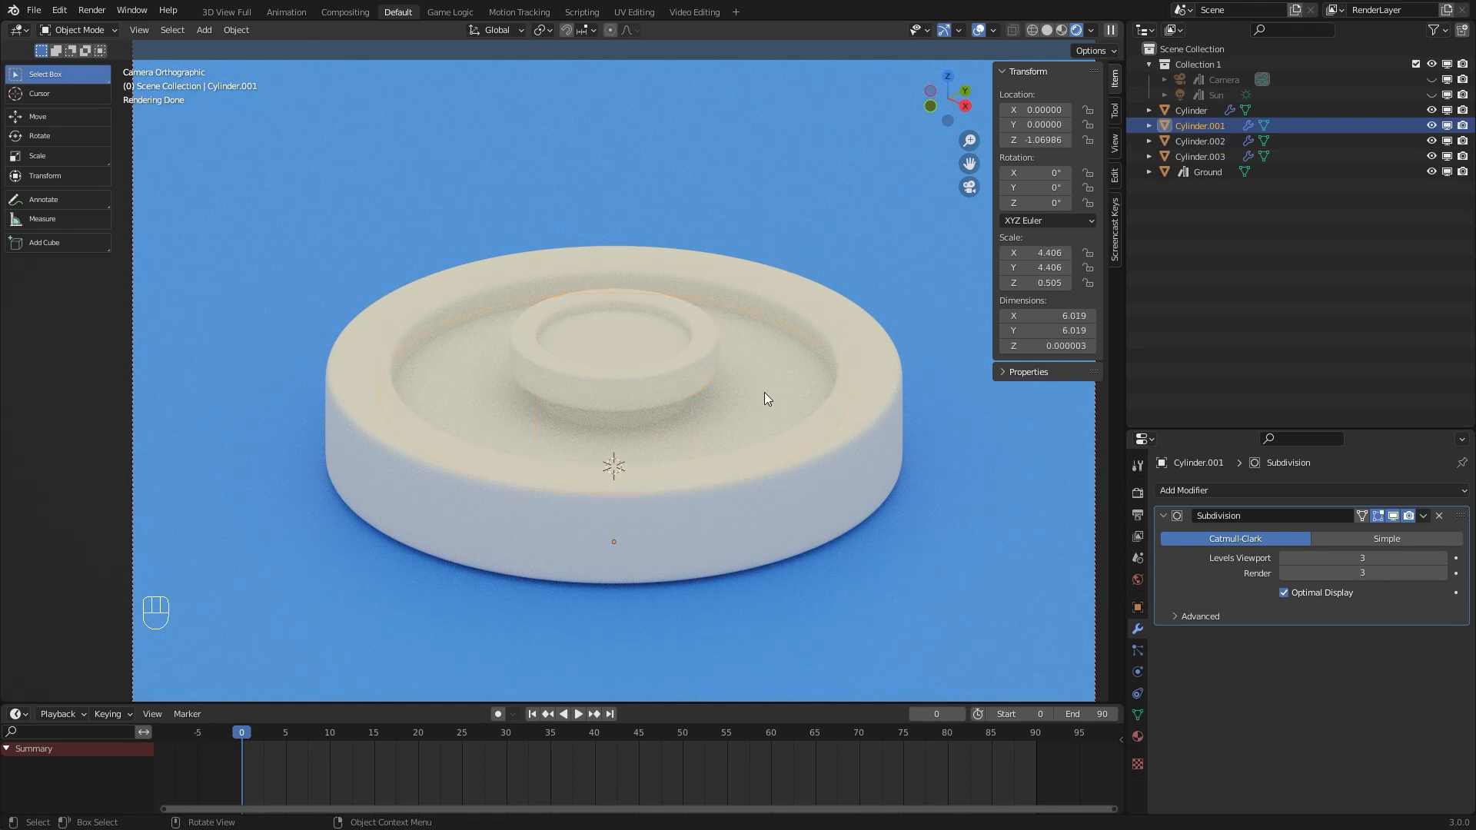
pyautogui.click(1138, 737)
pyautogui.click(1170, 618)
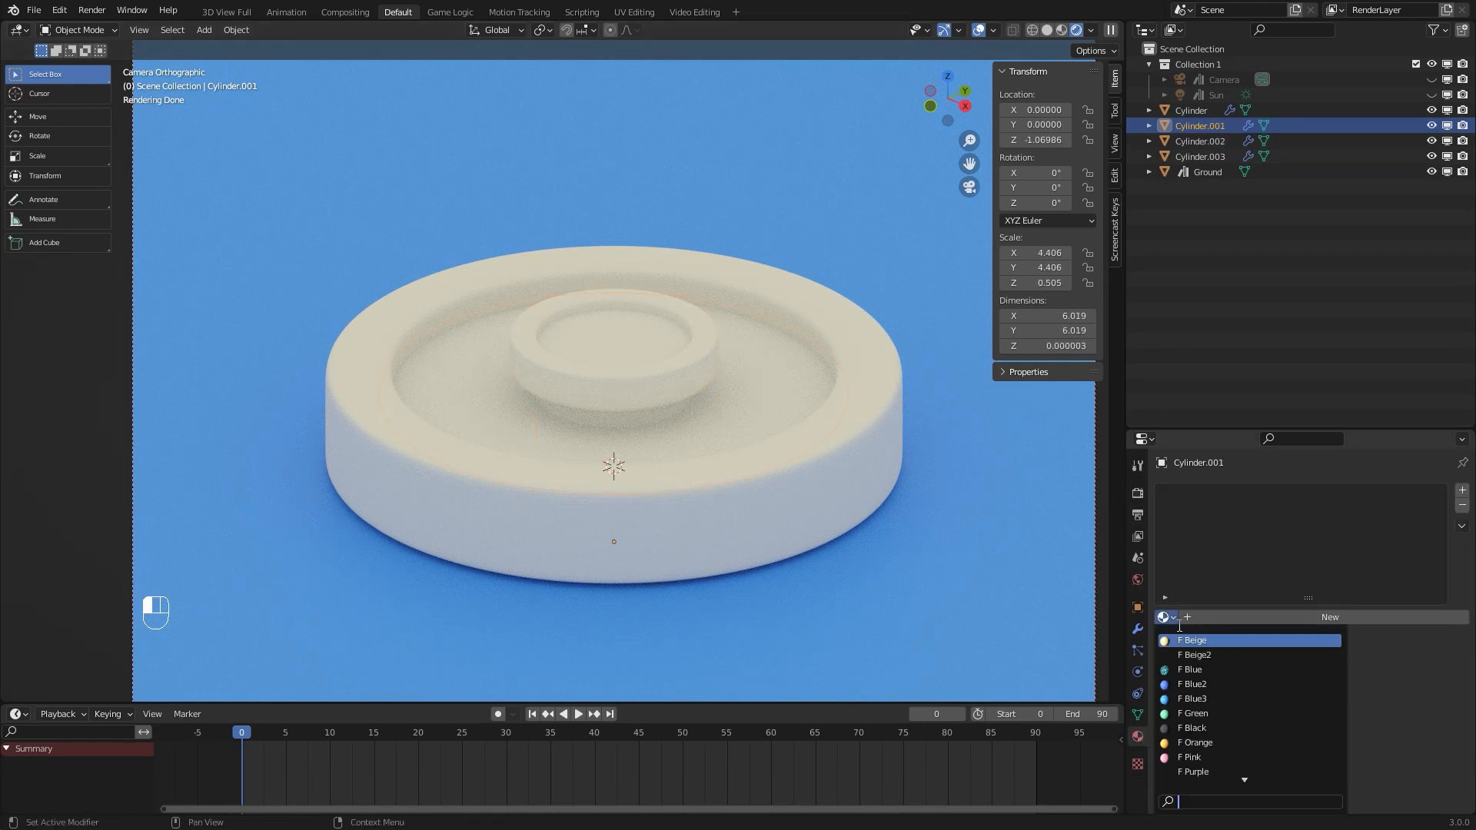
pyautogui.click(1197, 695)
pyautogui.click(635, 342)
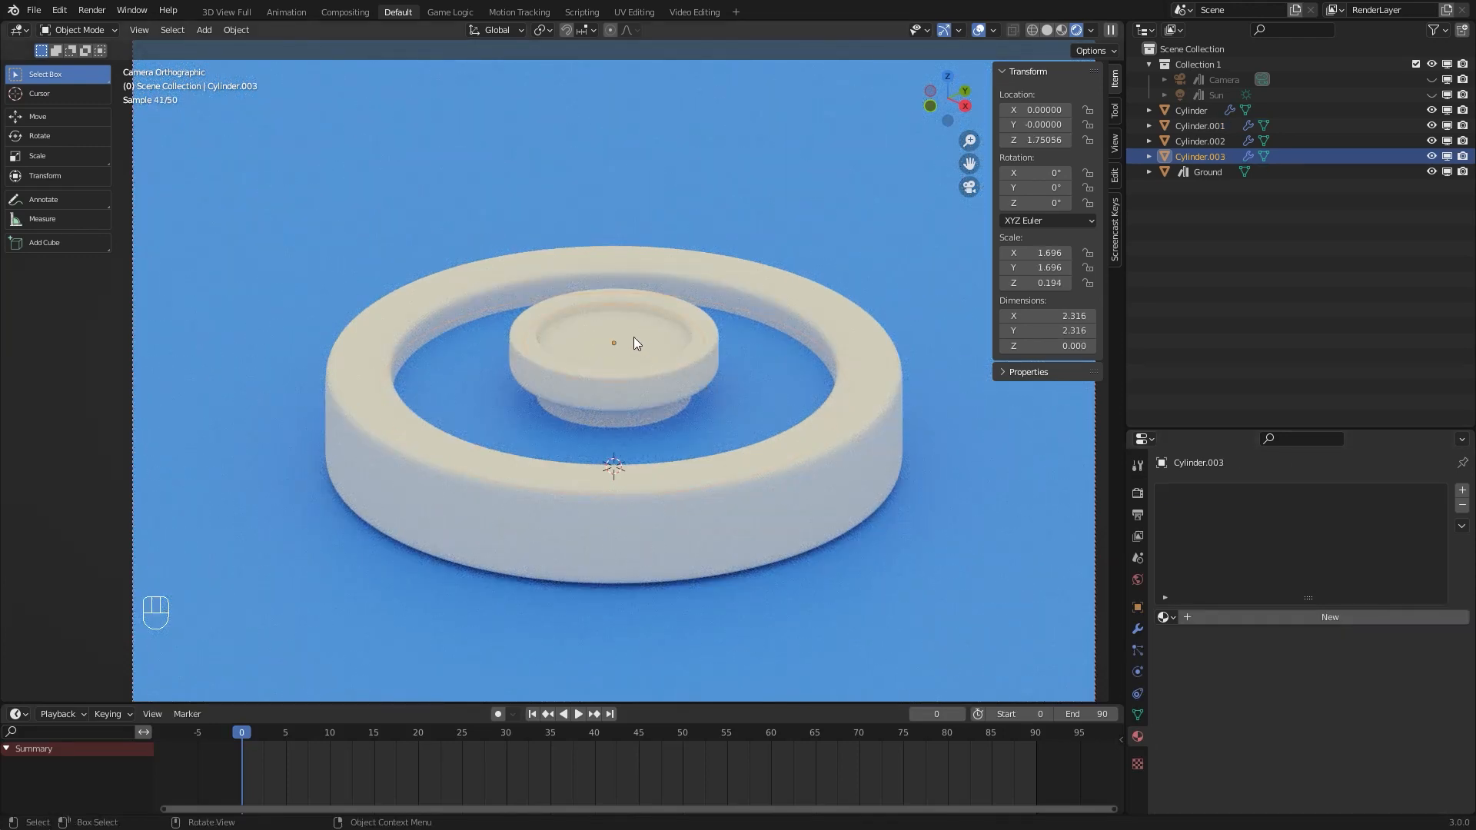
pyautogui.click(1170, 618)
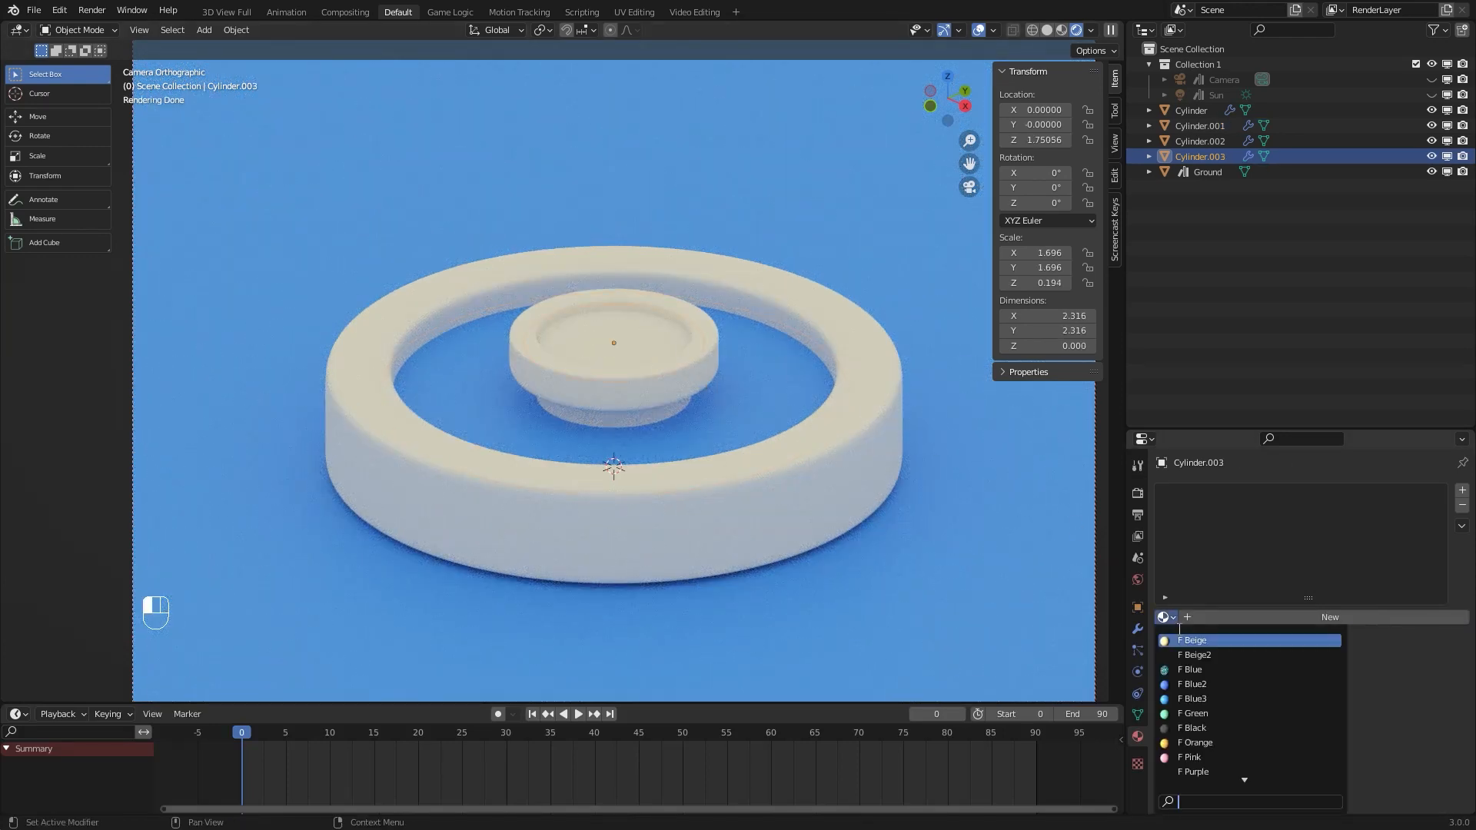
pyautogui.click(1200, 707)
# Change the ground plane's material to Orange
pyautogui.click(989, 506)
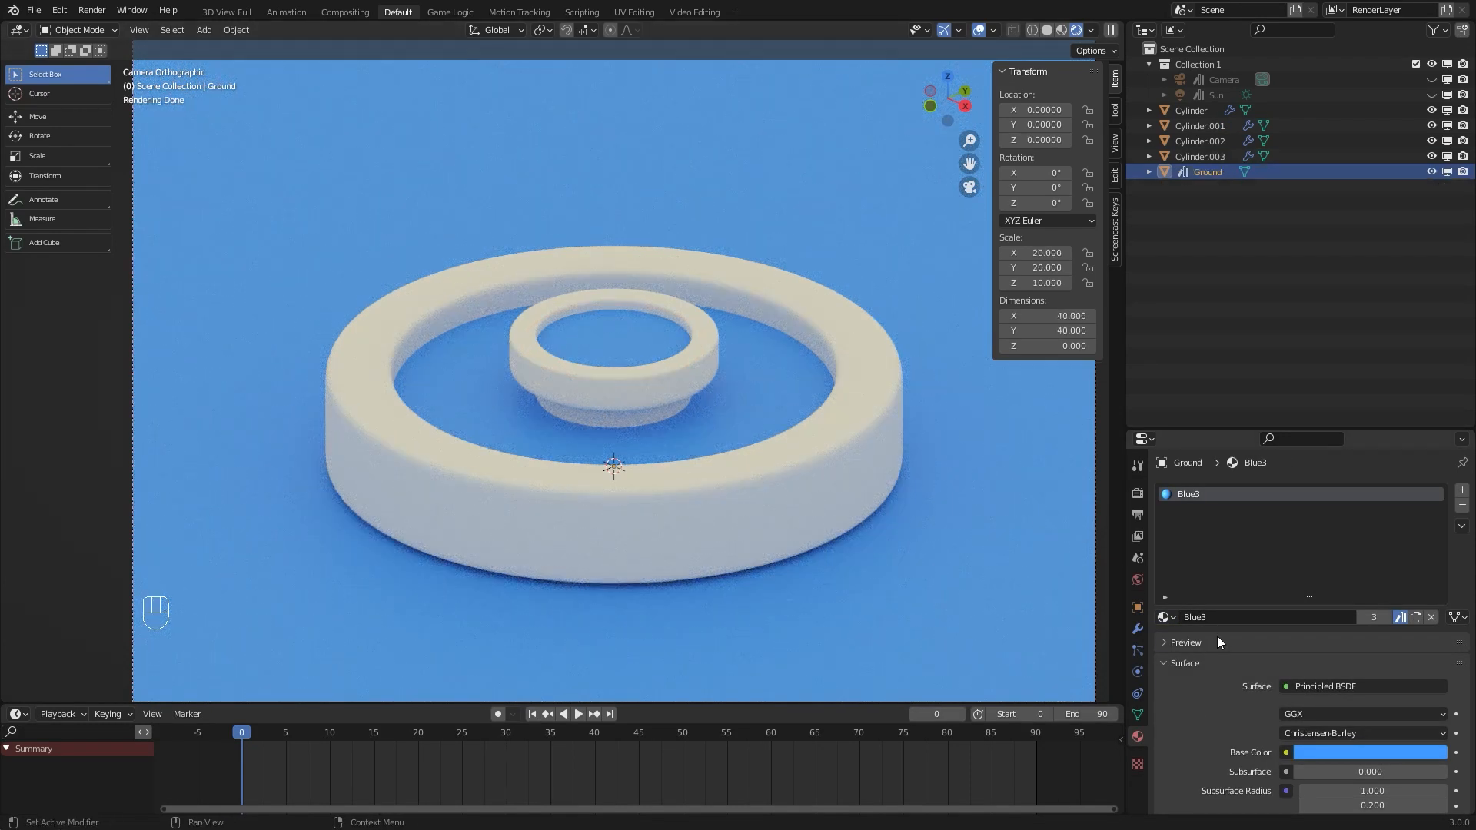
pyautogui.click(1168, 618)
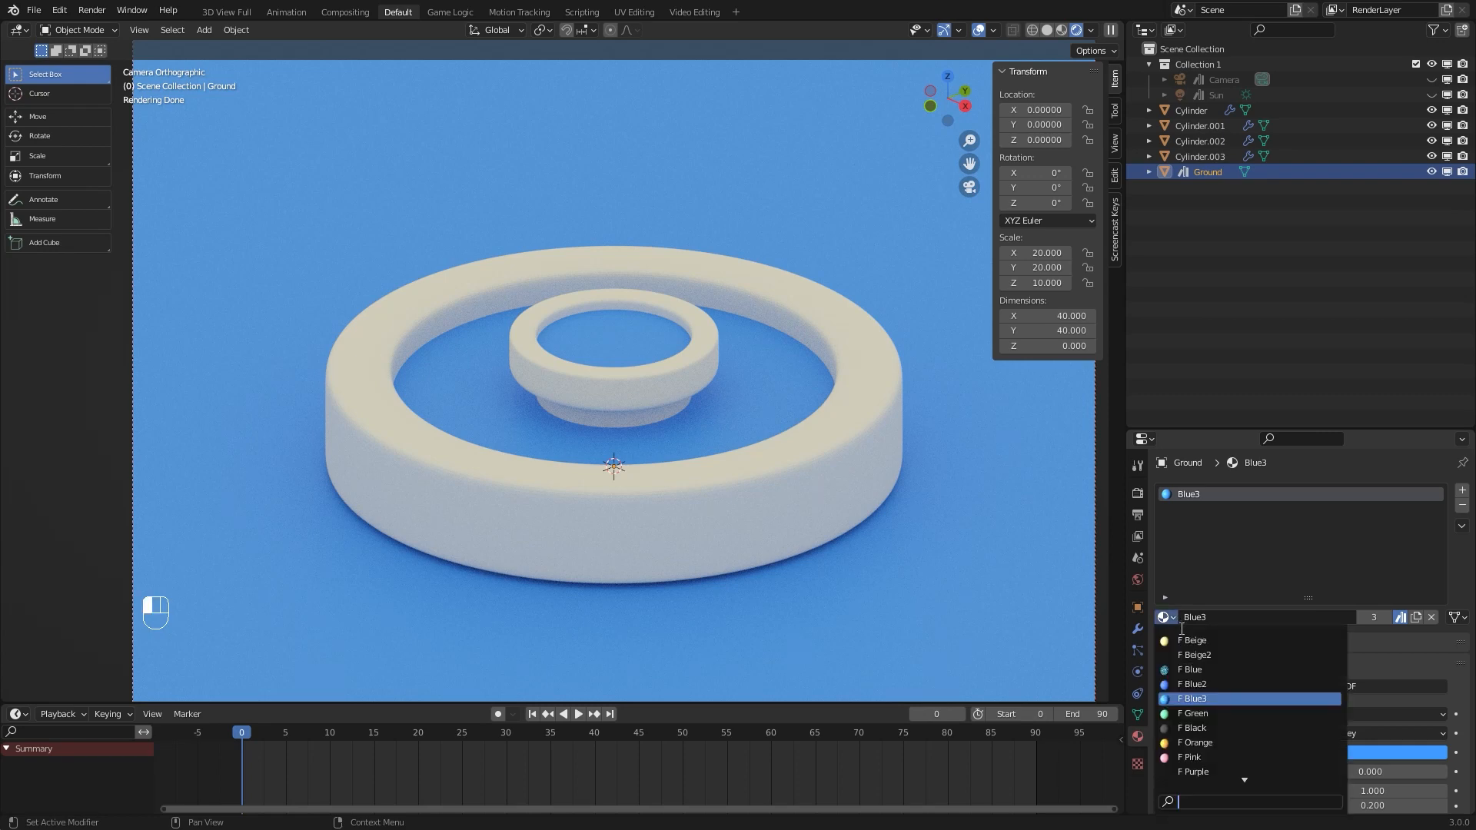
pyautogui.click(1192, 743)
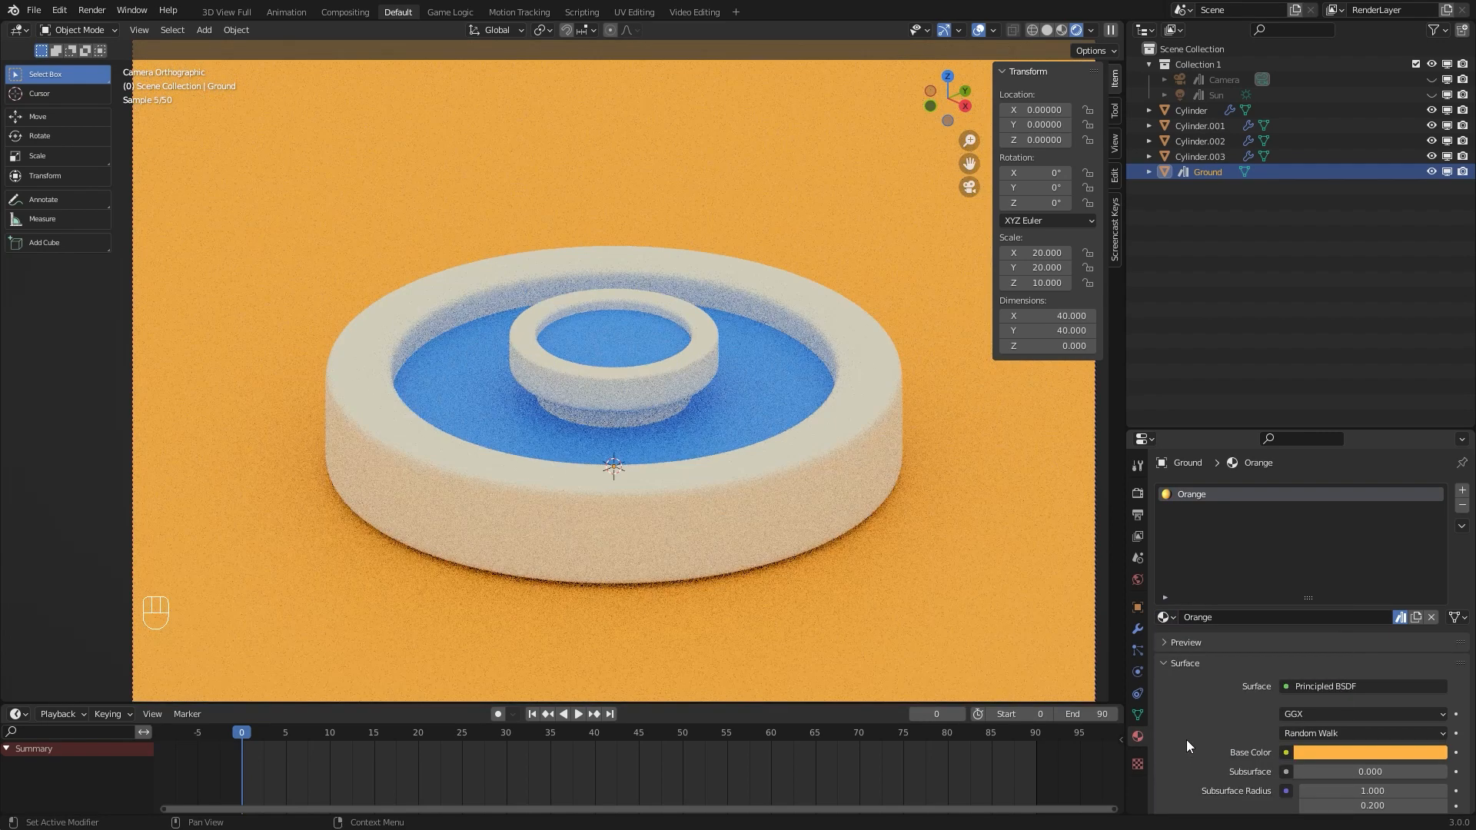
# Select the basin and its liquid disc and move them down about 0.055 along Z to rest on the ground
pyautogui.click(814, 477)
pyautogui.press('KP_1')
pyautogui.press('z')
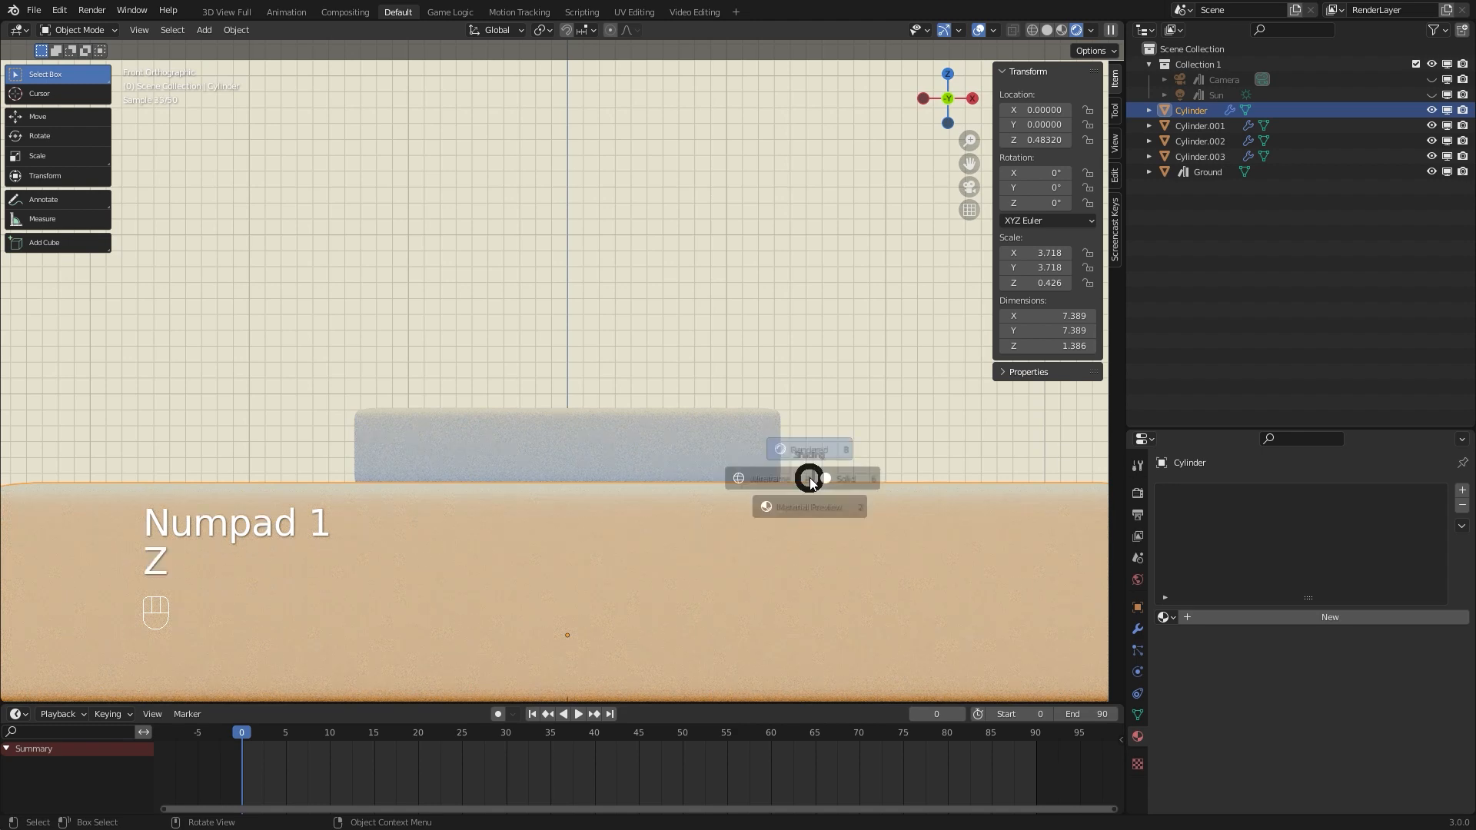
pyautogui.click(716, 477)
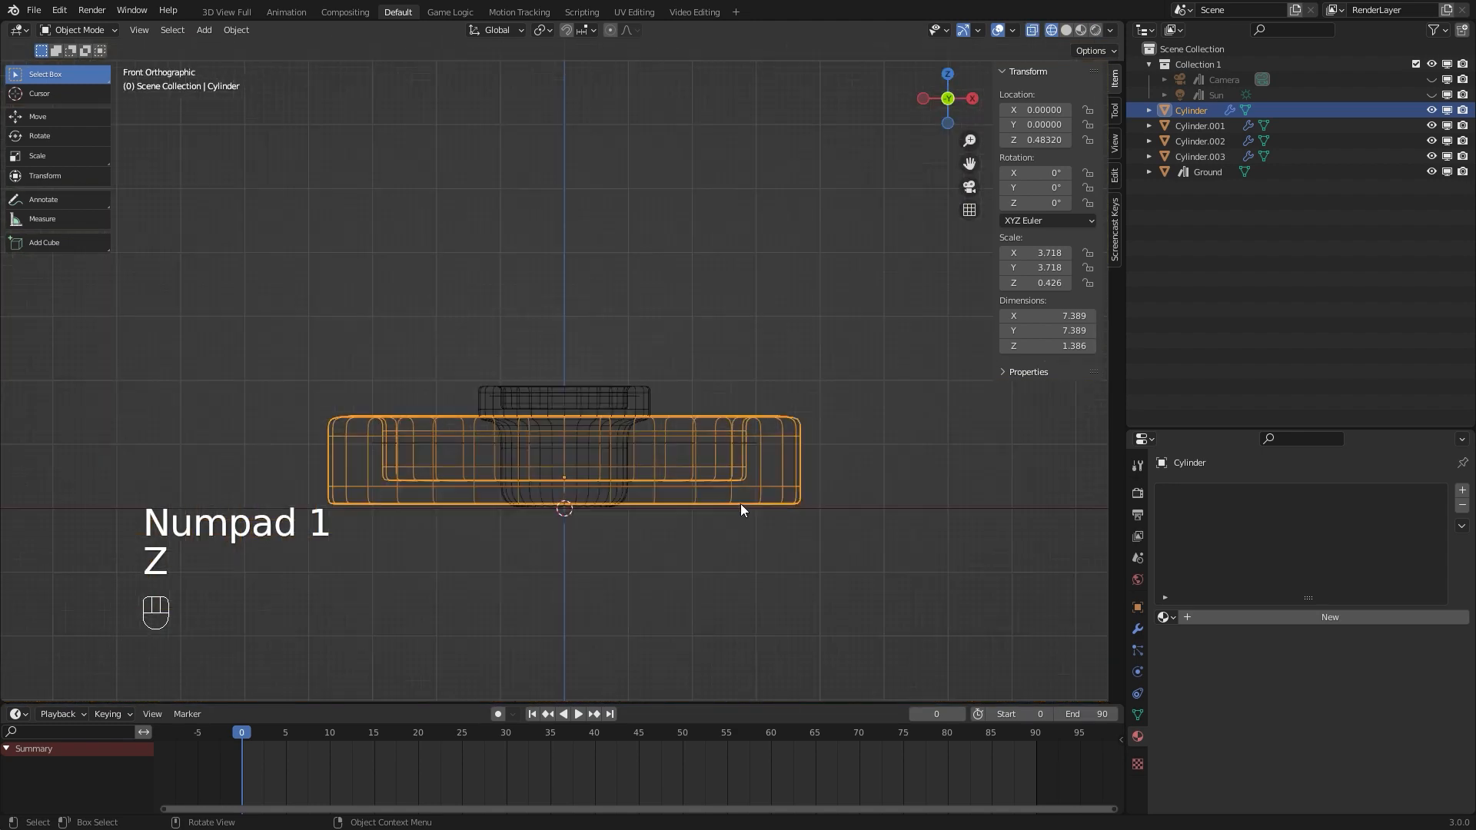
pyautogui.keyDown('shift'); pyautogui.scroll(-3, 730, 477); pyautogui.keyUp('shift')
pyautogui.scroll(2, 720, 417)
pyautogui.keyDown('shift'); pyautogui.click(789, 419); pyautogui.keyUp('shift')
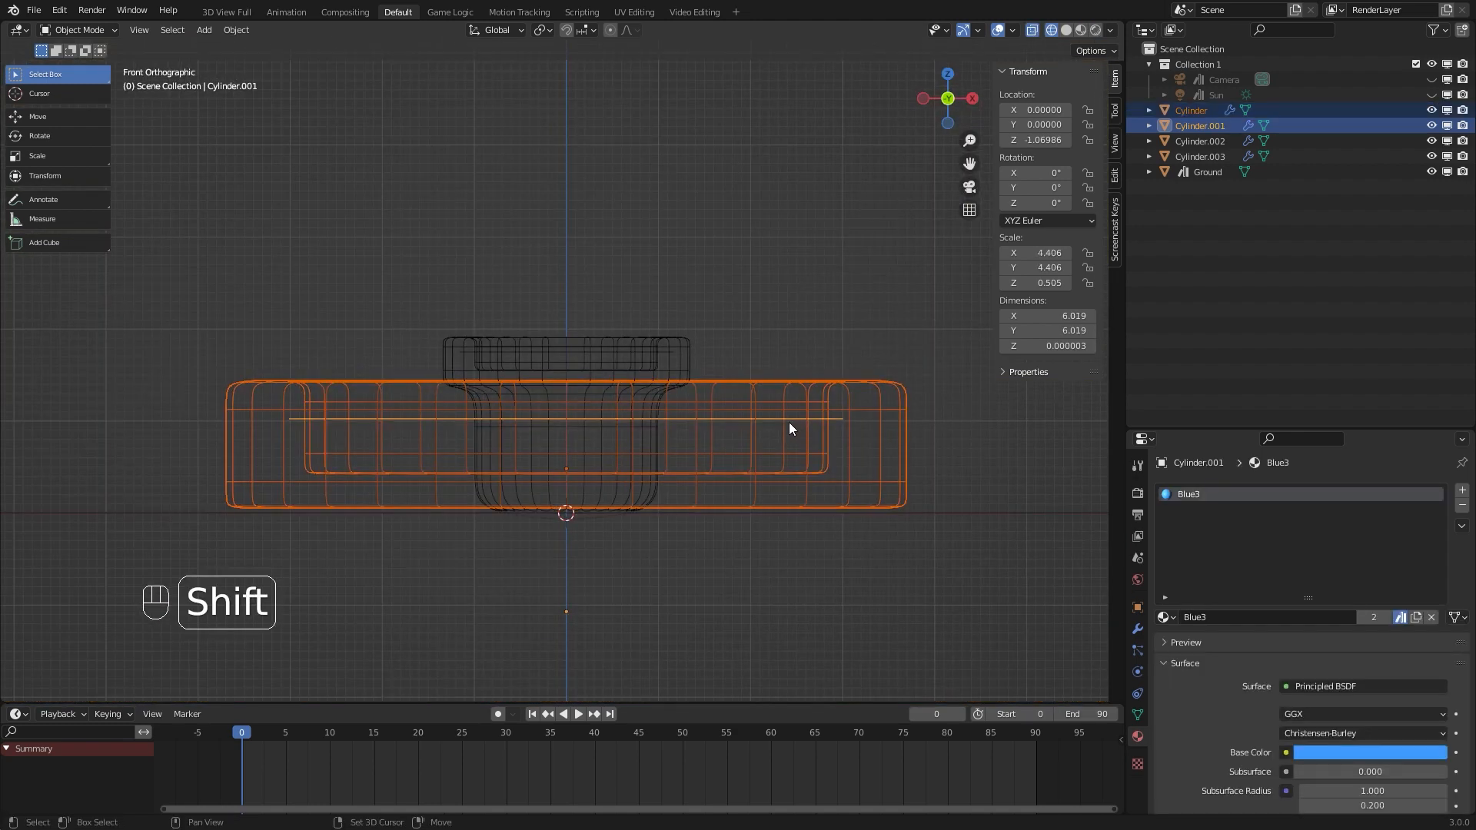
pyautogui.scroll(2, 788, 422)
pyautogui.keyDown('shift'); pyautogui.moveTo(905, 494); pyautogui.dragTo(517, 425, button='middle'); pyautogui.keyUp('shift')
pyautogui.scroll(5, 523, 428)
pyautogui.keyDown('shift'); pyautogui.moveTo(772, 588); pyautogui.dragTo(661, 406, button='middle'); pyautogui.keyUp('shift')
pyautogui.press('g')
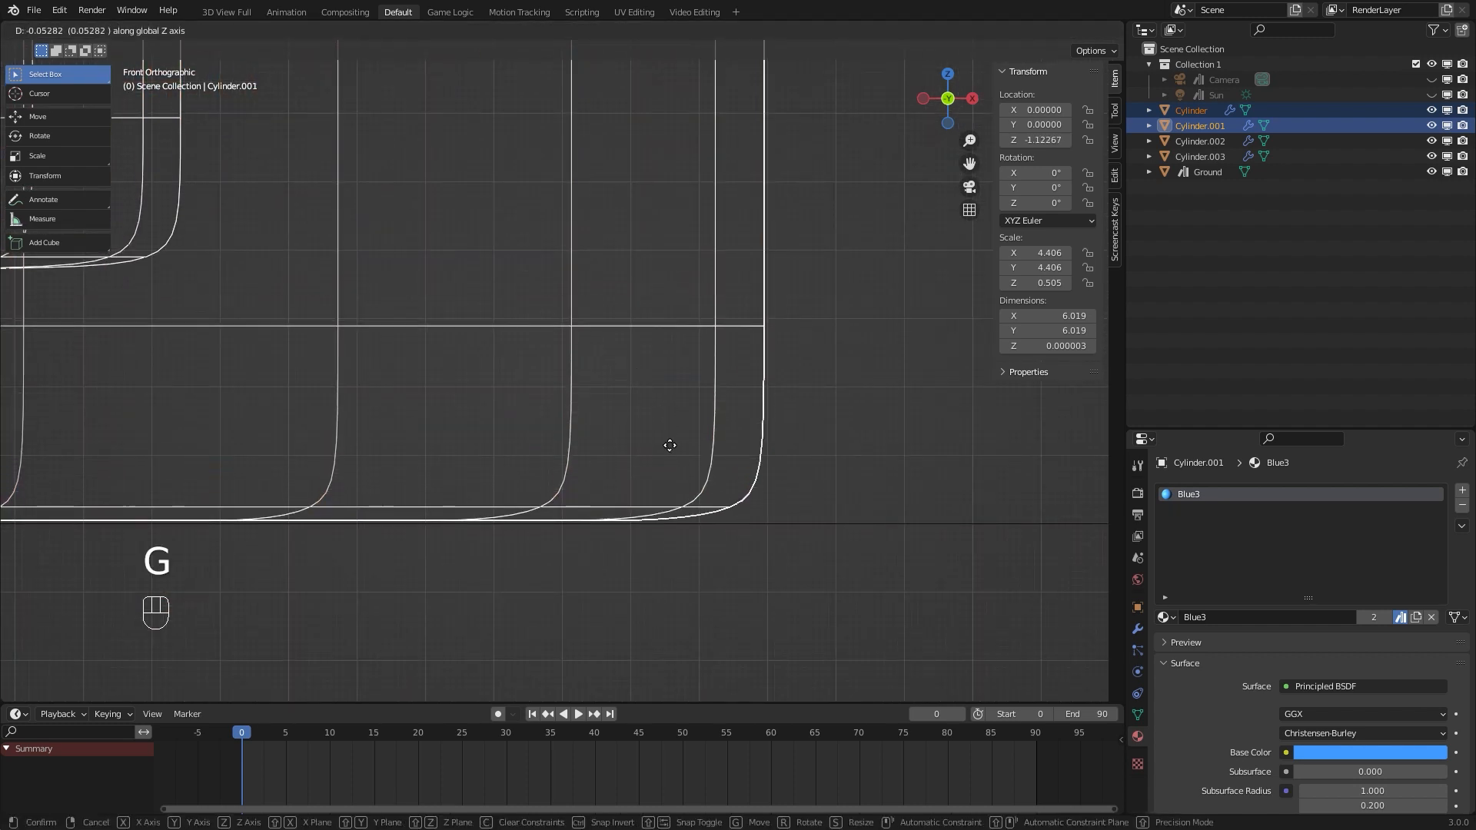
pyautogui.click(663, 440)
# Preview the fountain's materials from the camera view in Material Preview shading
pyautogui.press('z')
pyautogui.click(754, 435)
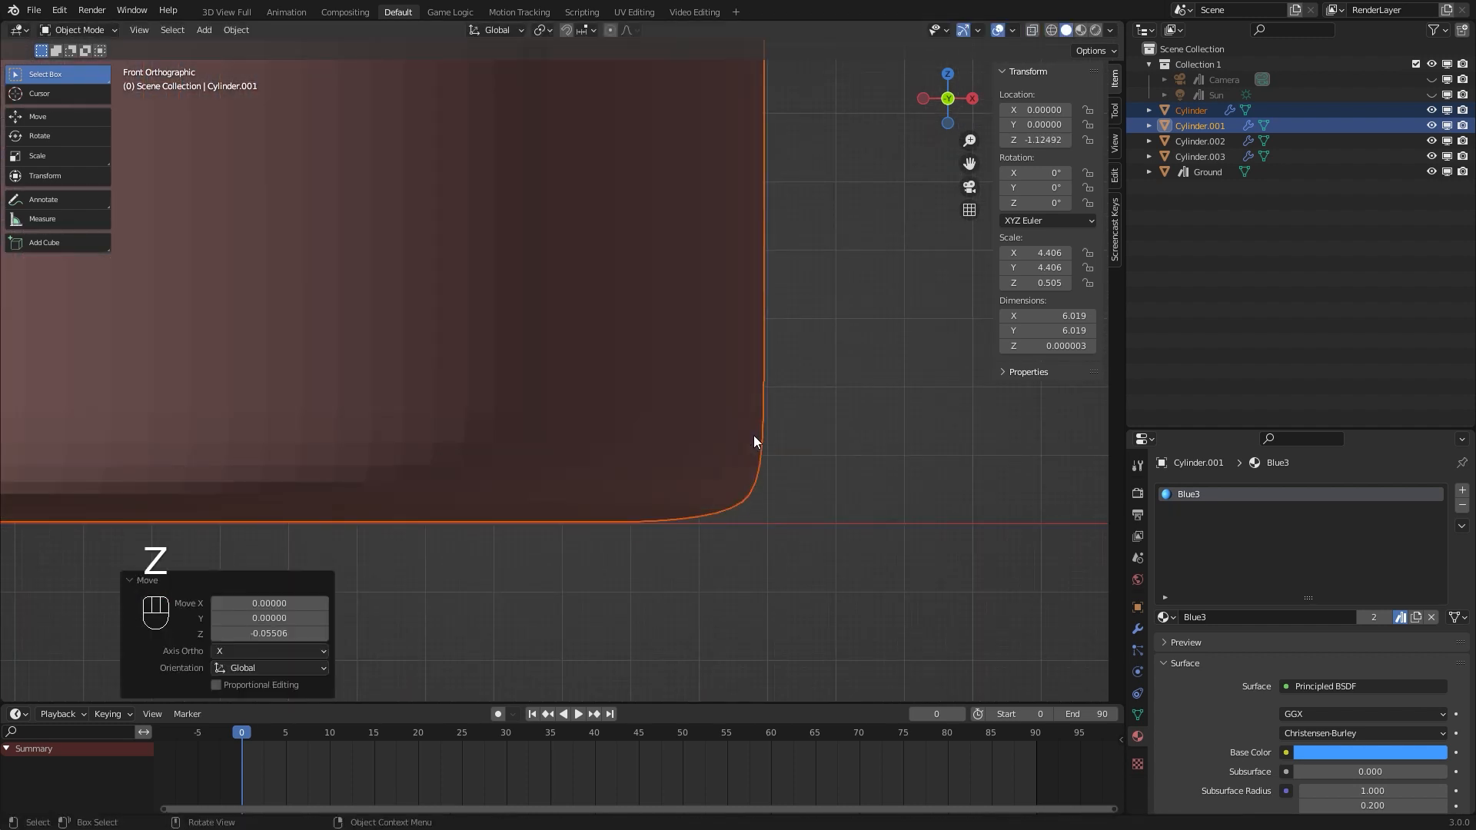
pyautogui.press('KP_0')
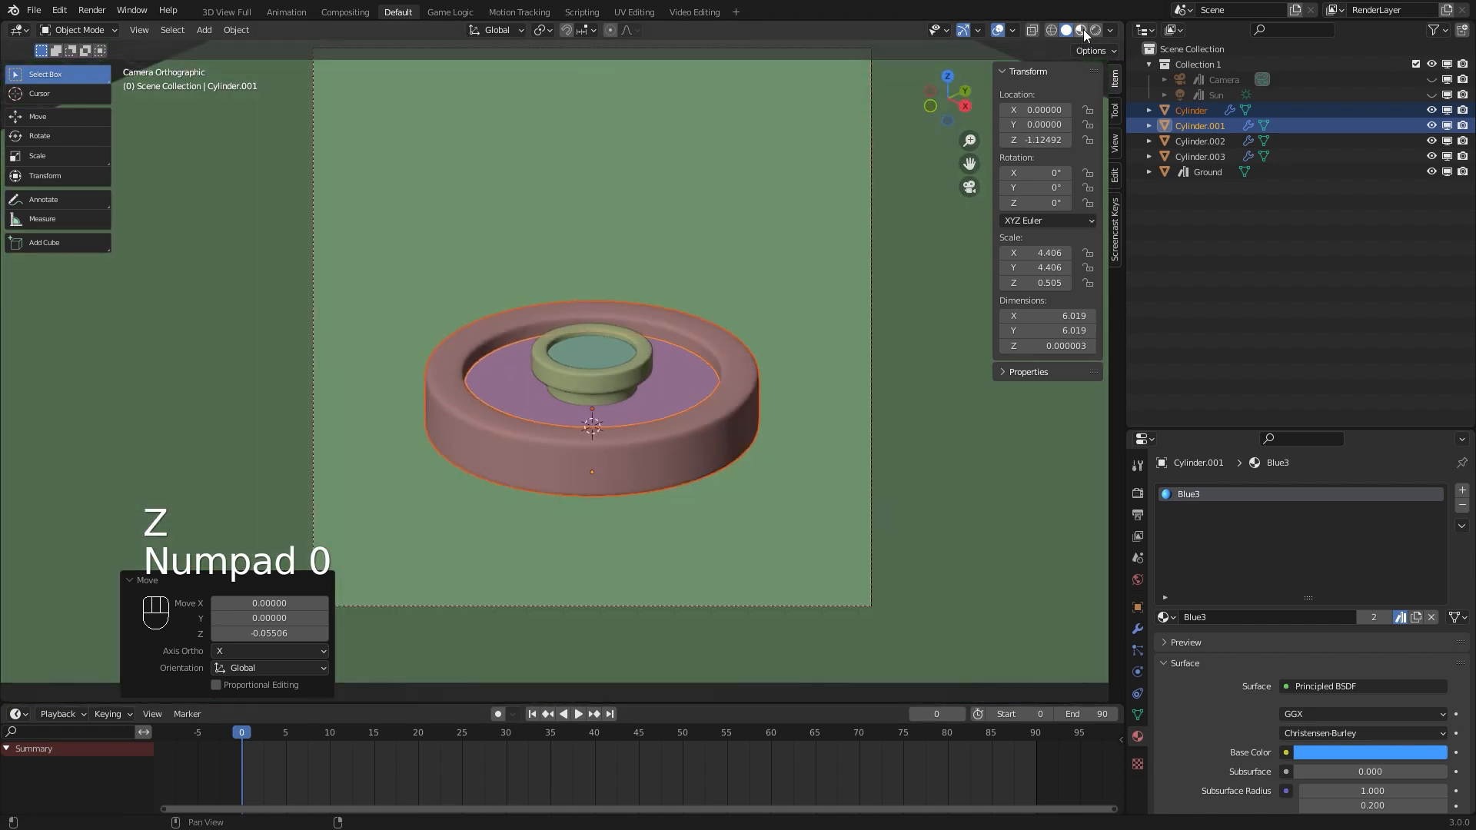
pyautogui.click(1083, 30)
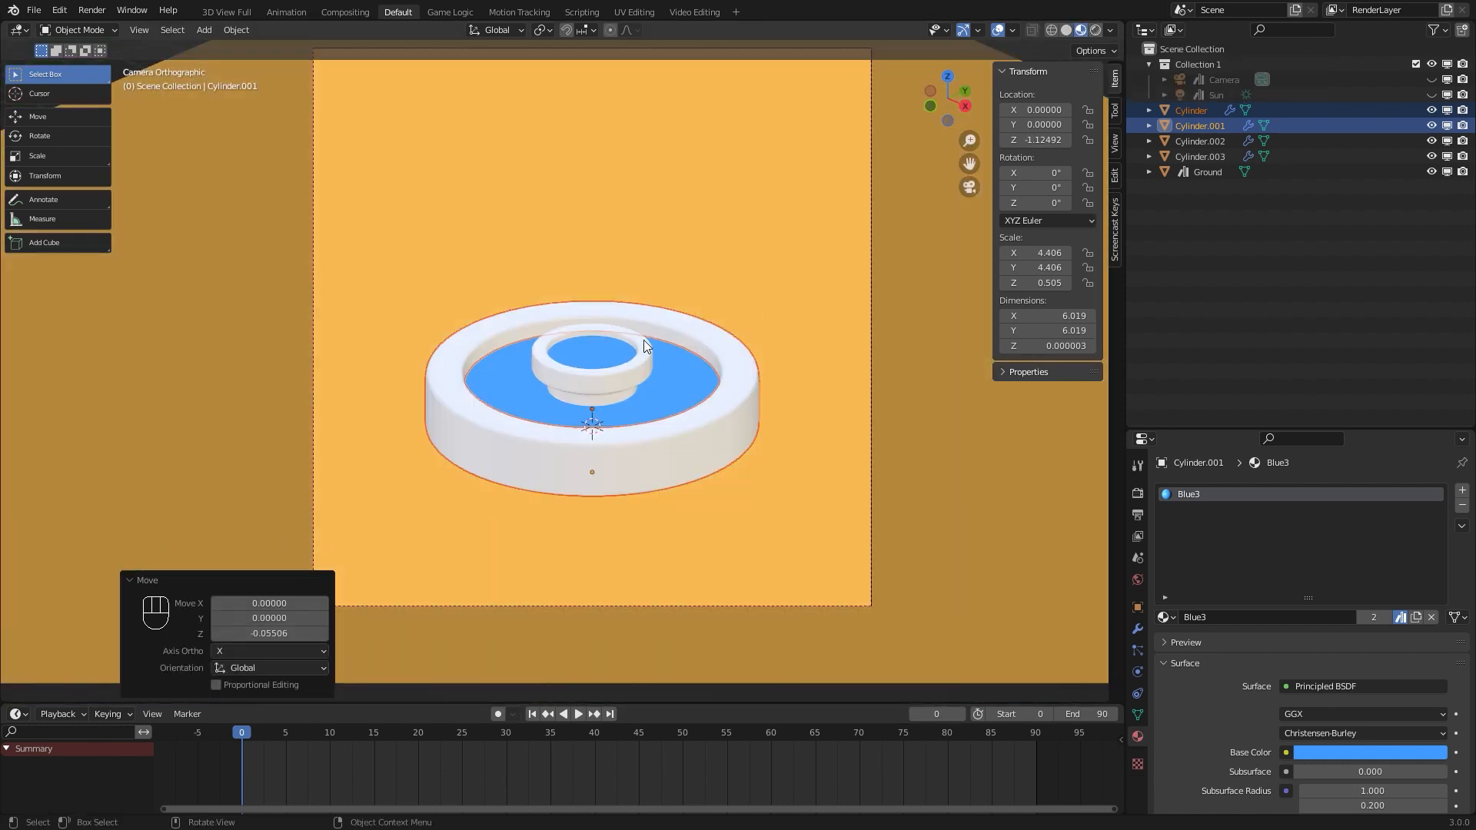
pyautogui.click(615, 353)
pyautogui.click(774, 340)
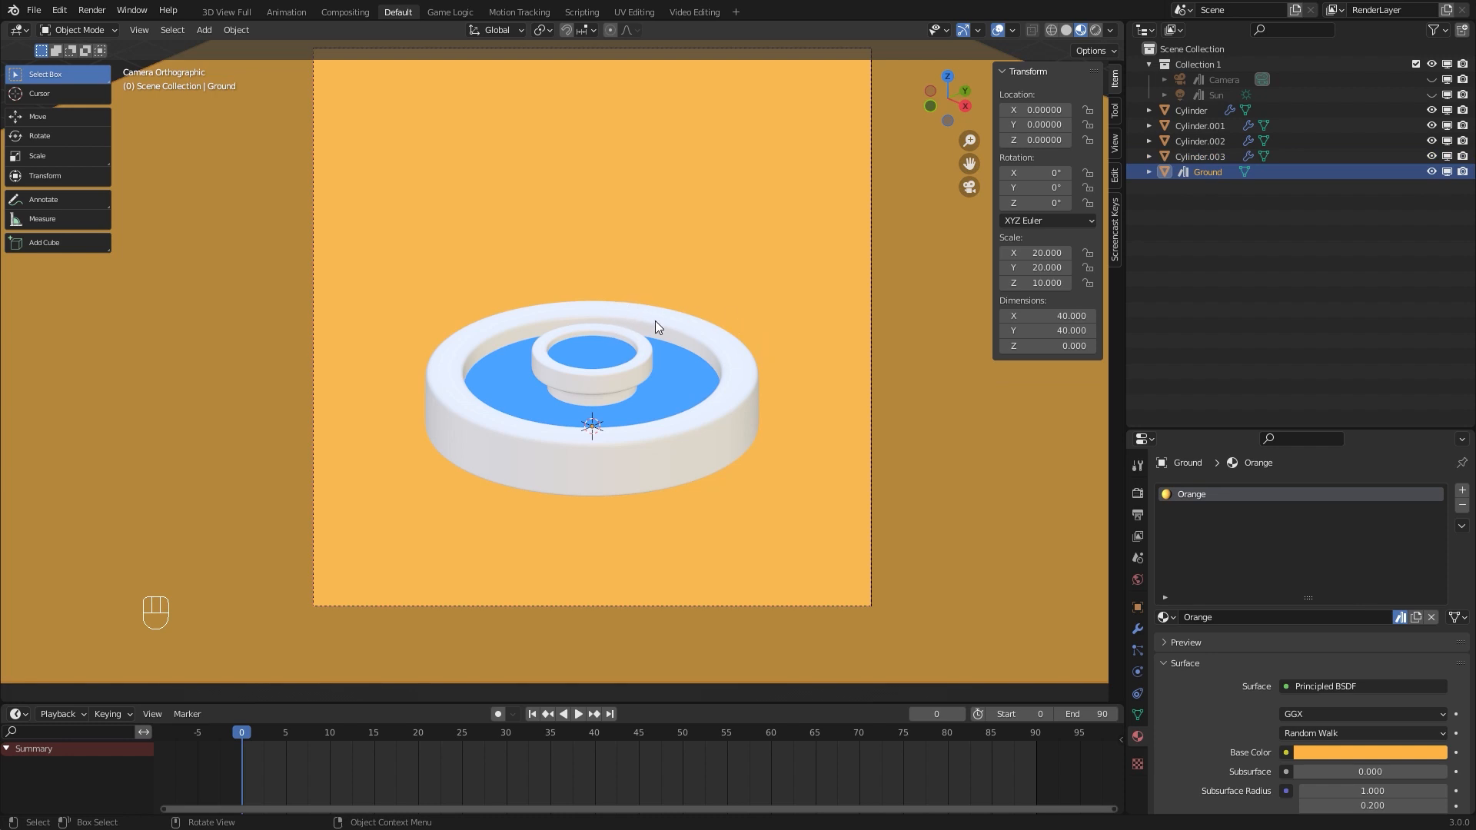
# Add a Path curve at the fountain's centre and move it up about 2.55 along Z, above the bowl
pyautogui.press('KP_1')
pyautogui.scroll(-5, 668, 320)
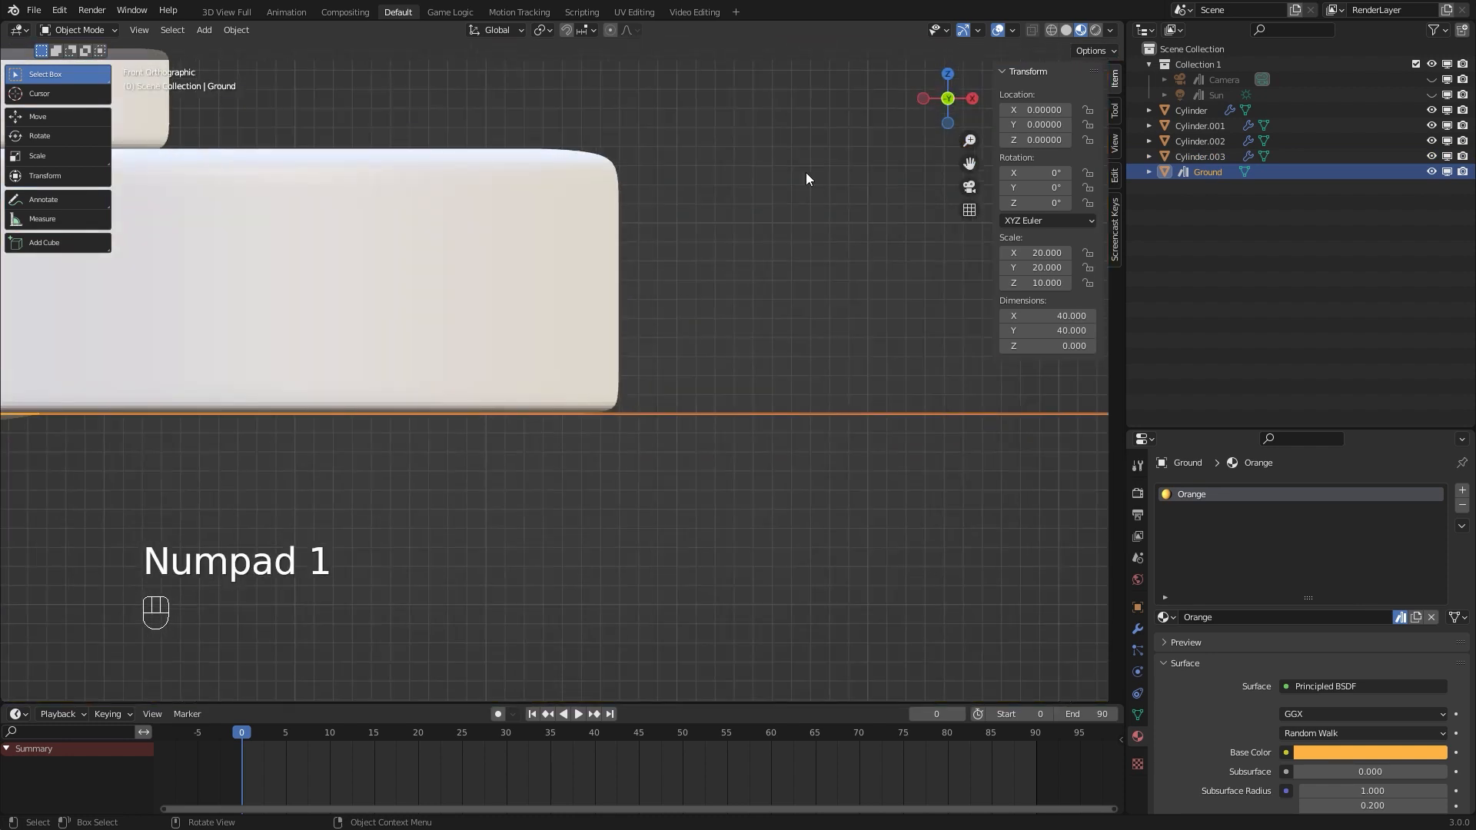
pyautogui.click(1067, 30)
pyautogui.scroll(-3, 473, 261)
pyautogui.keyDown('shift'); pyautogui.moveTo(474, 261); pyautogui.dragTo(616, 307, button='middle'); pyautogui.keyUp('shift')
pyautogui.scroll(2, 608, 314)
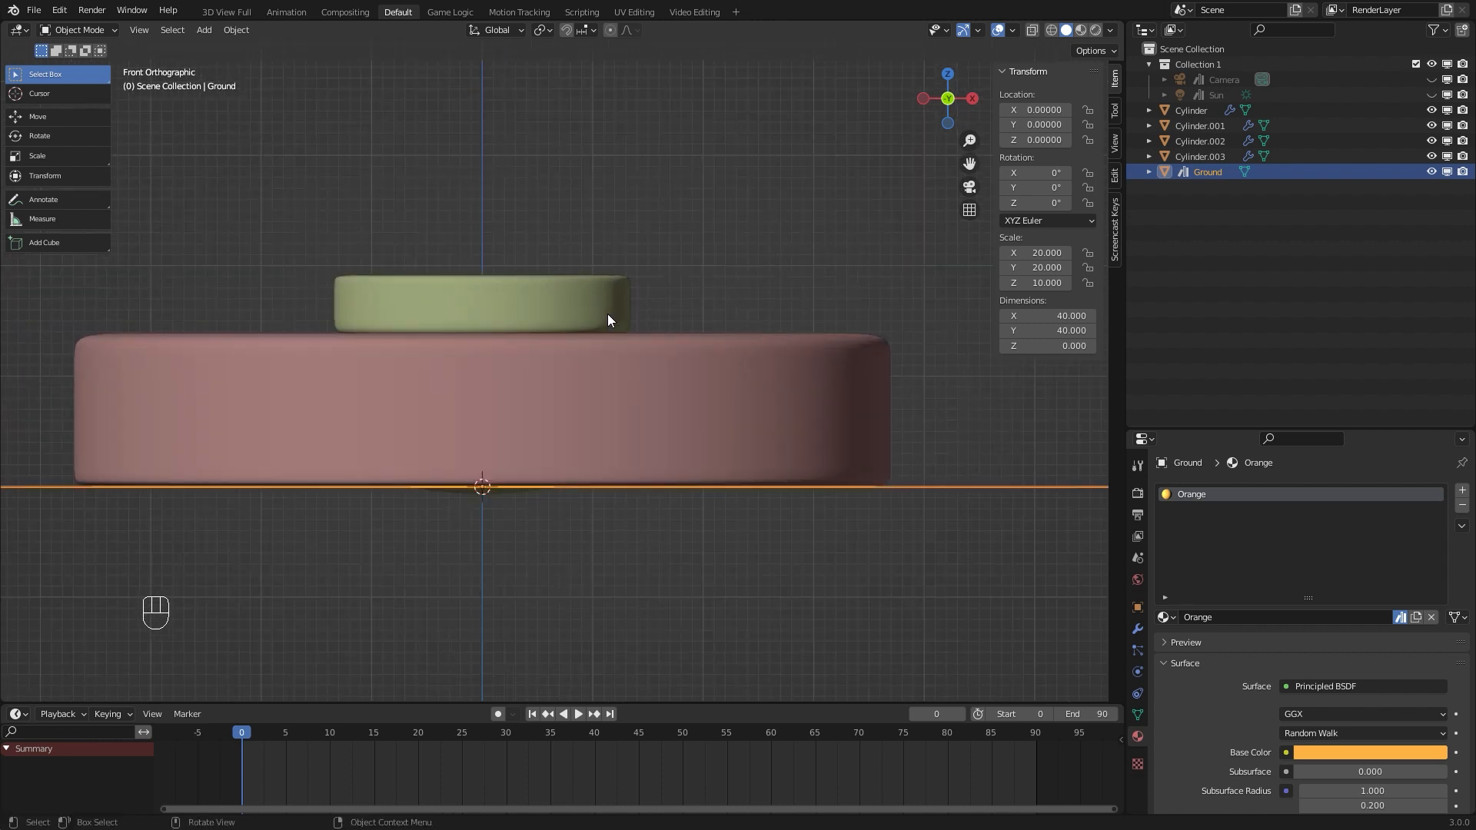
pyautogui.hotkey('shift', 'a')
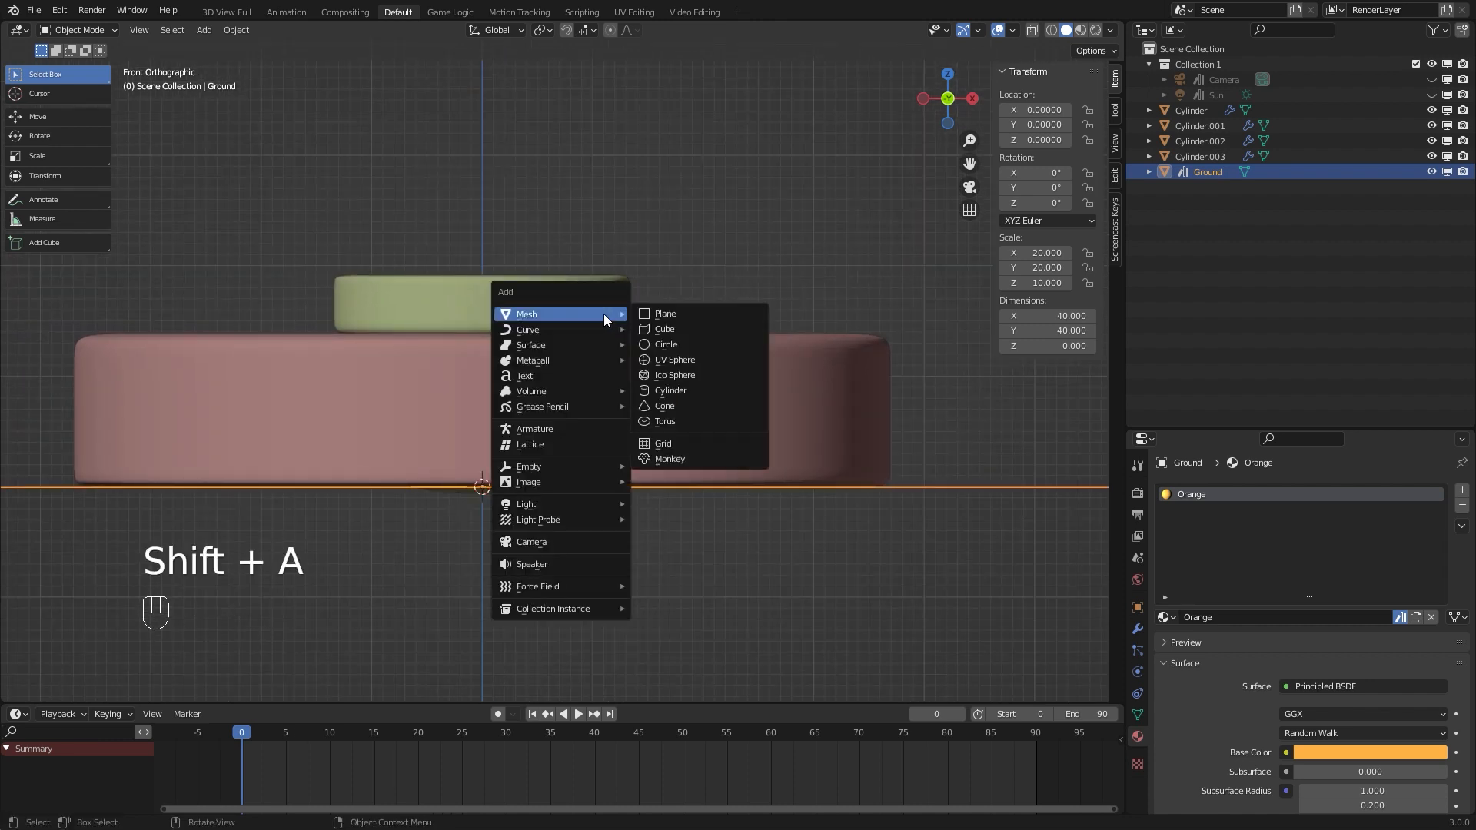
pyautogui.moveTo(561, 332)
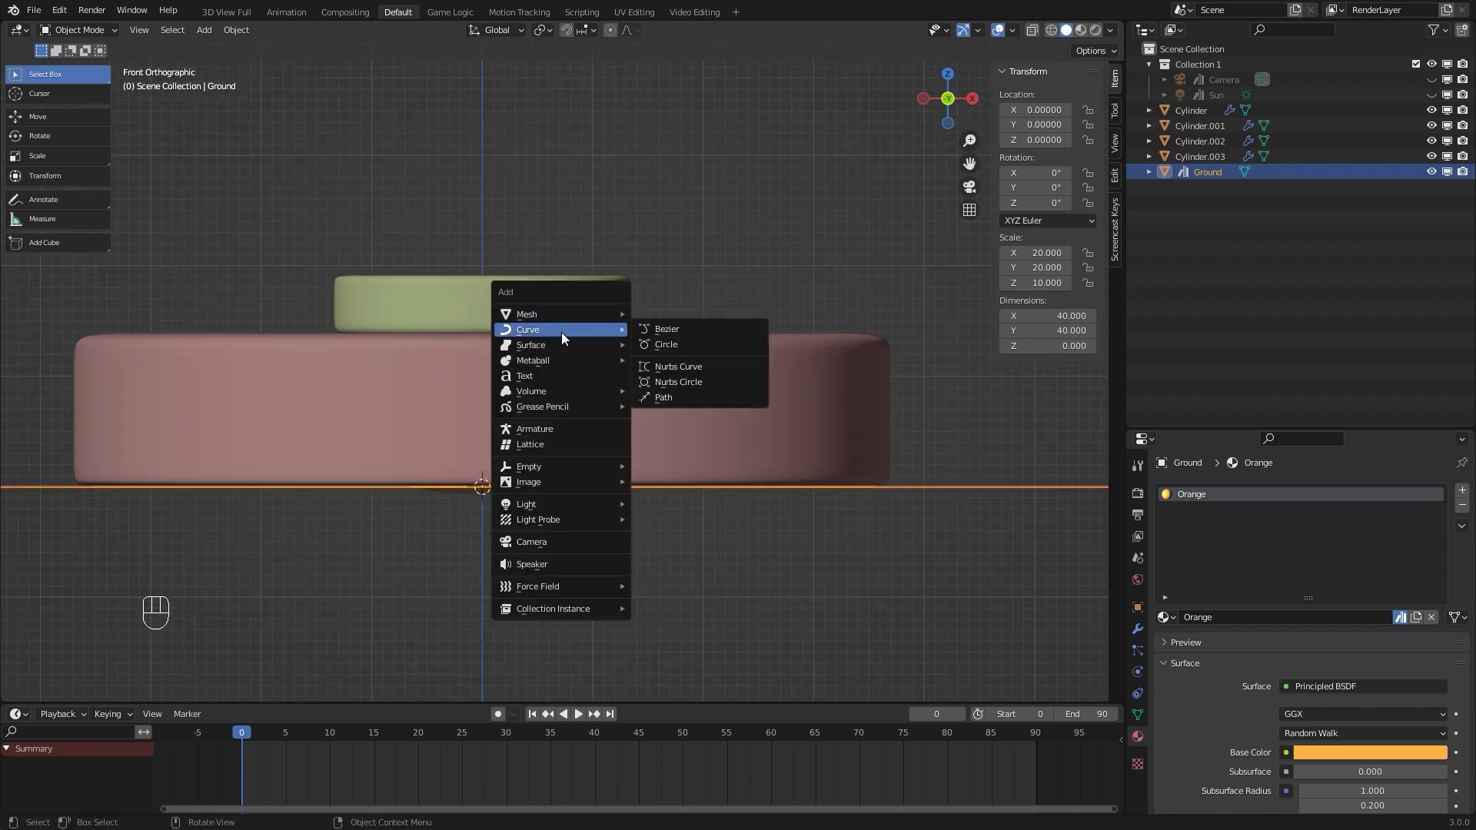
pyautogui.click(677, 395)
pyautogui.press('g')
pyautogui.click(618, 131)
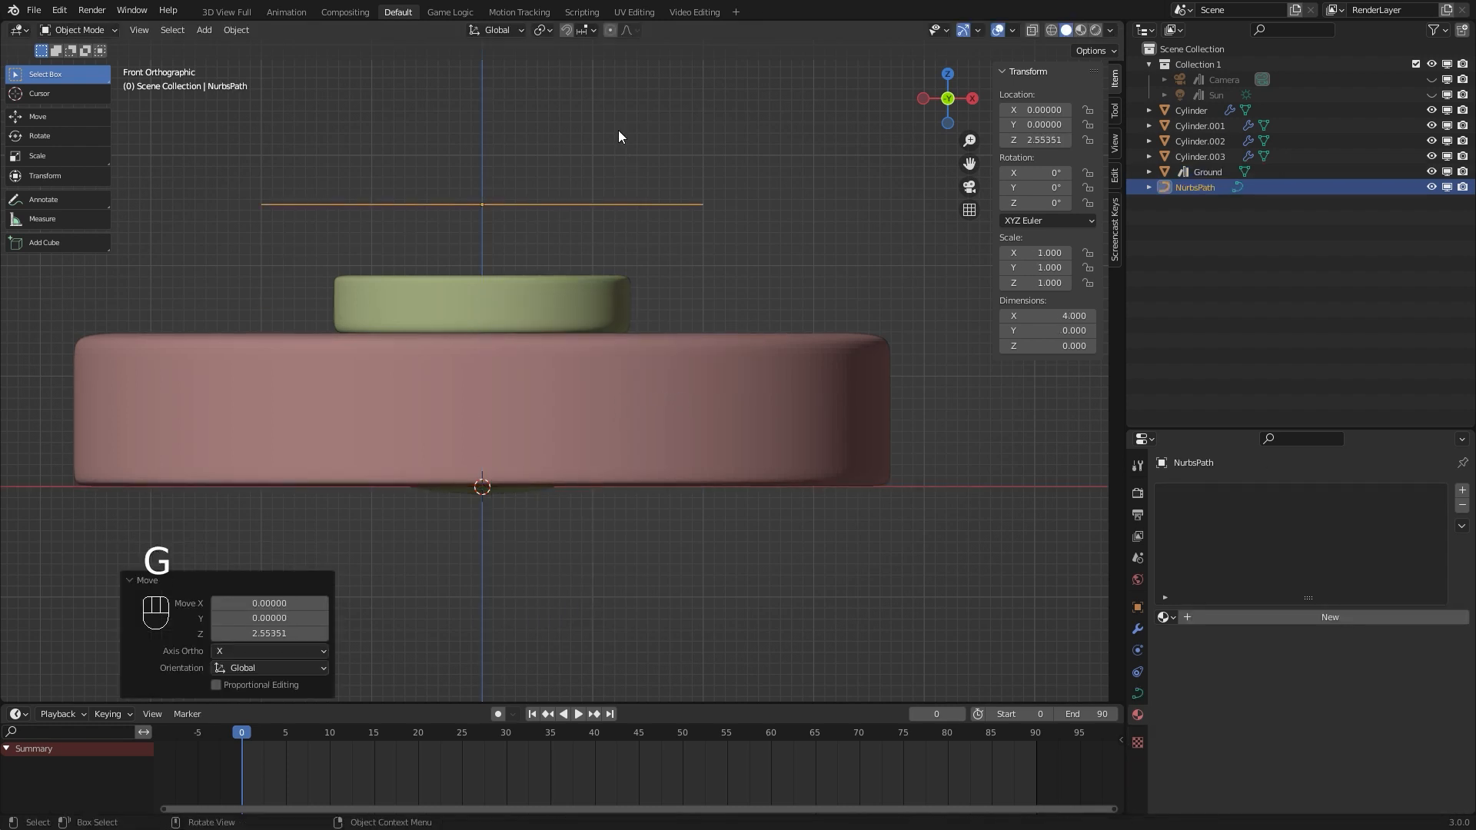
# Edit the path in wireframe, moving its outer end point down into the basin and the adjacent point to about X 2.48, Z -0.19
pyautogui.press('Tab')
pyautogui.press('z')
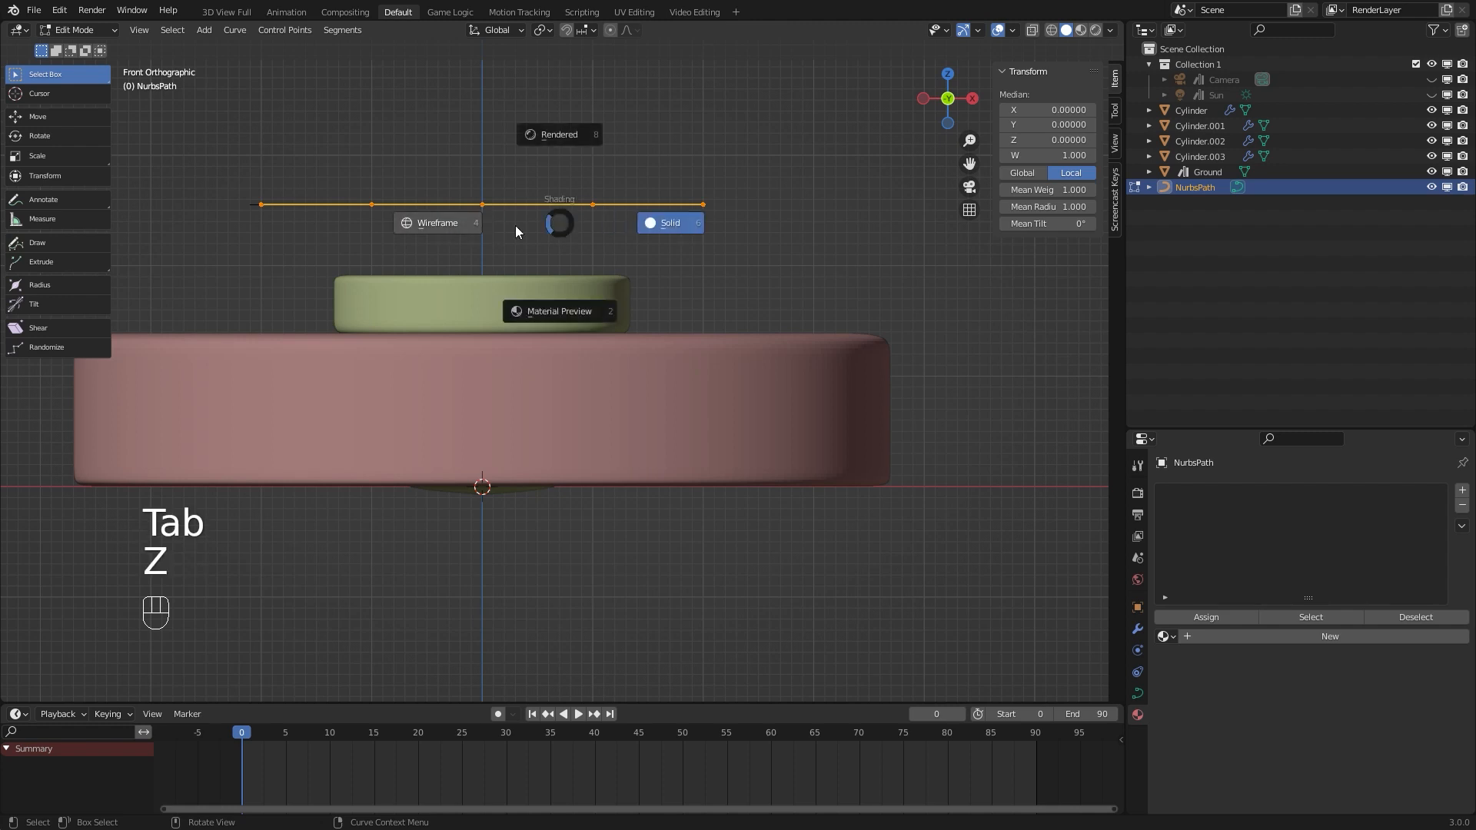
pyautogui.click(448, 231)
pyautogui.click(704, 213)
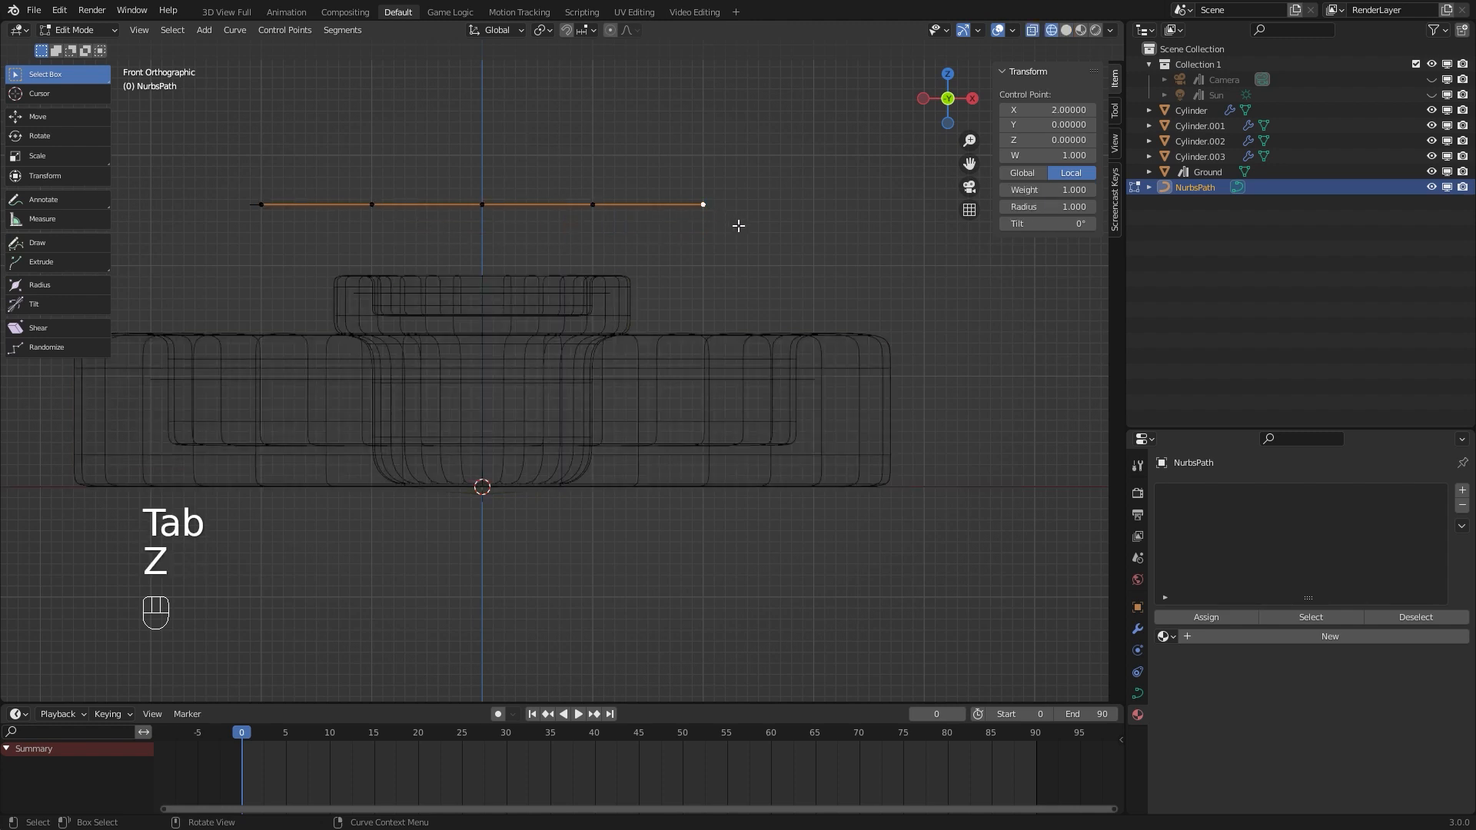
pyautogui.press('g')
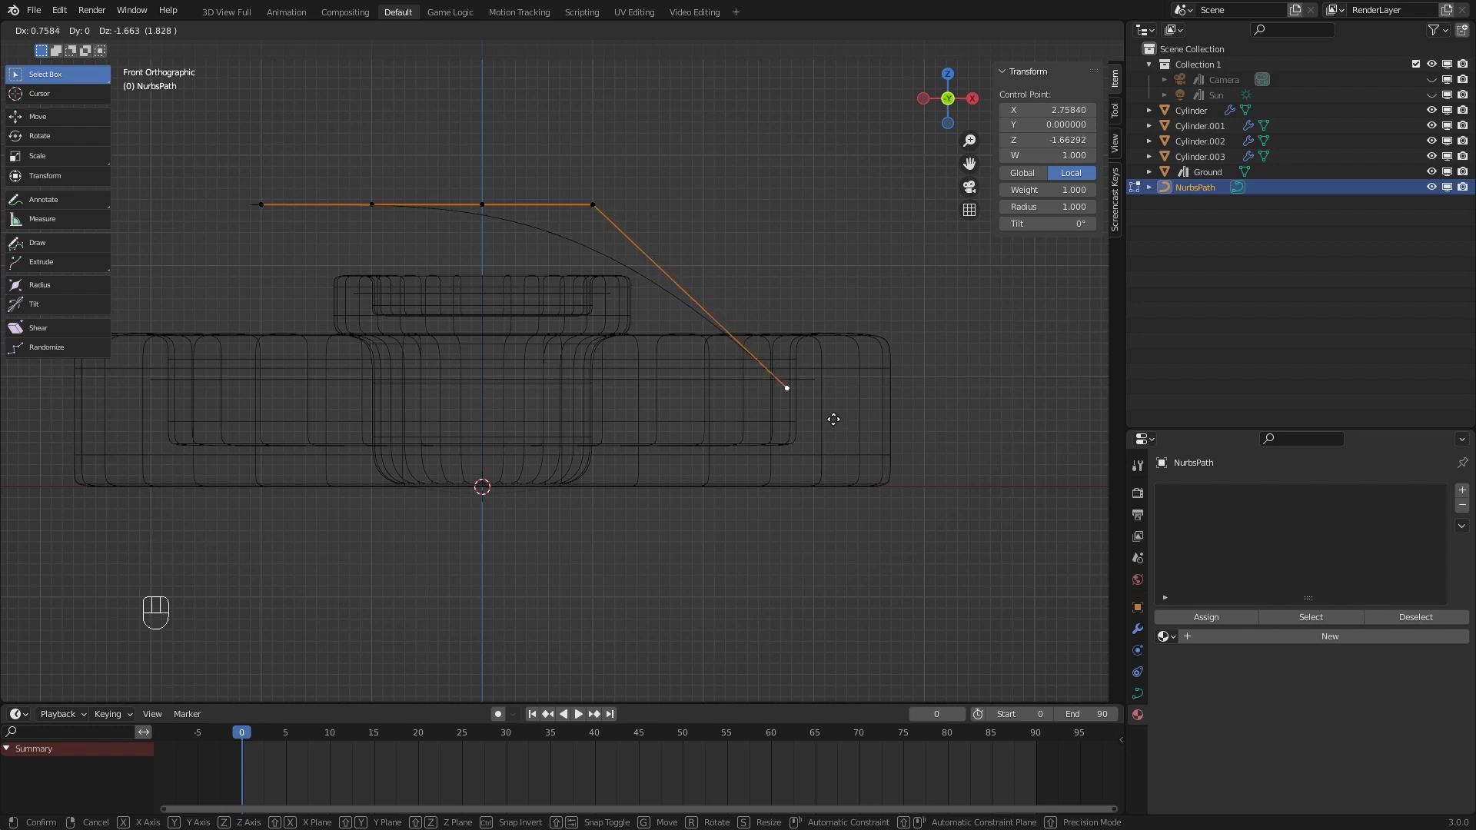
pyautogui.click(799, 418)
pyautogui.click(593, 204)
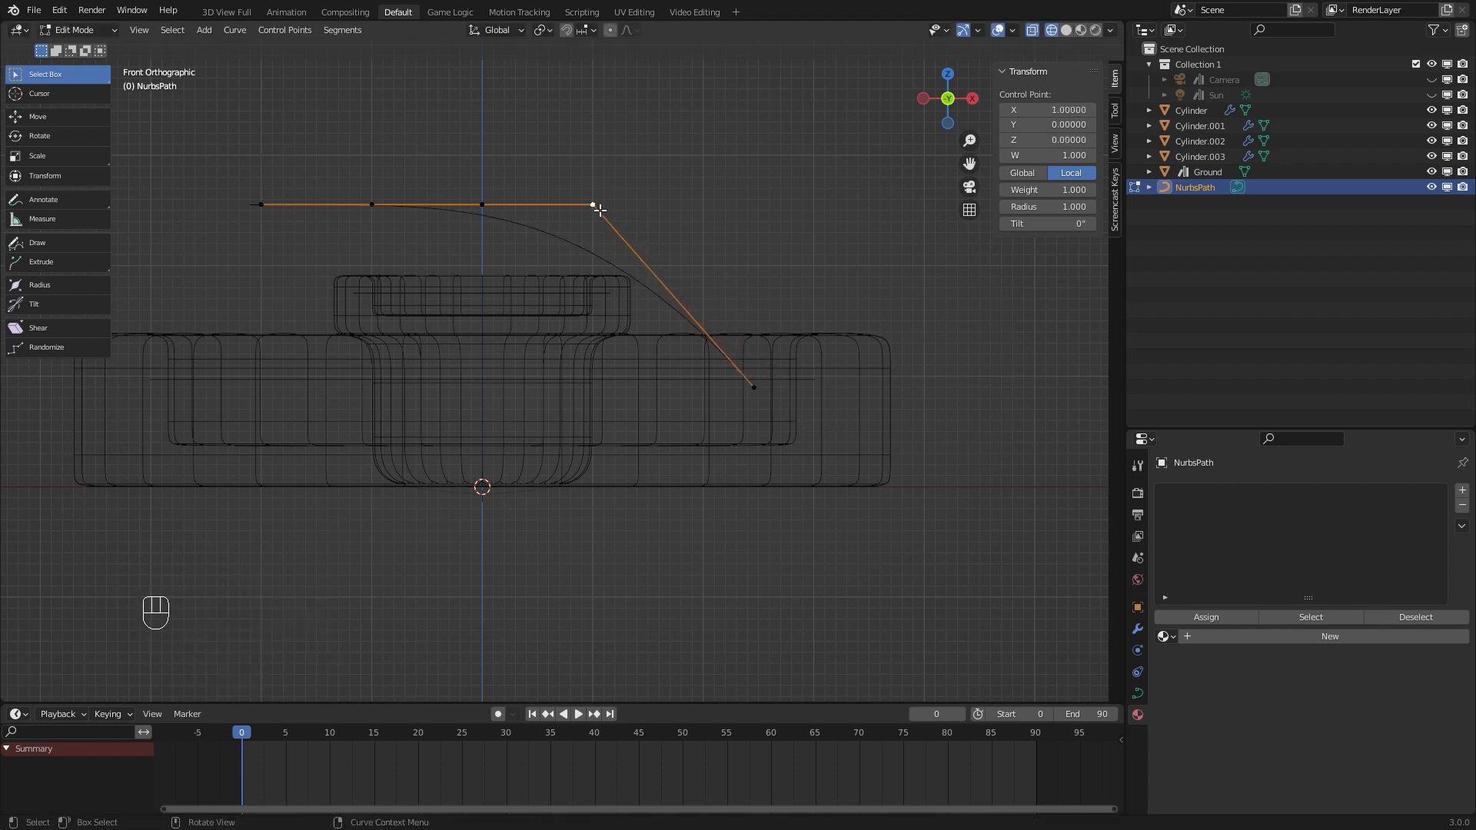
pyautogui.press('g')
pyautogui.click(765, 231)
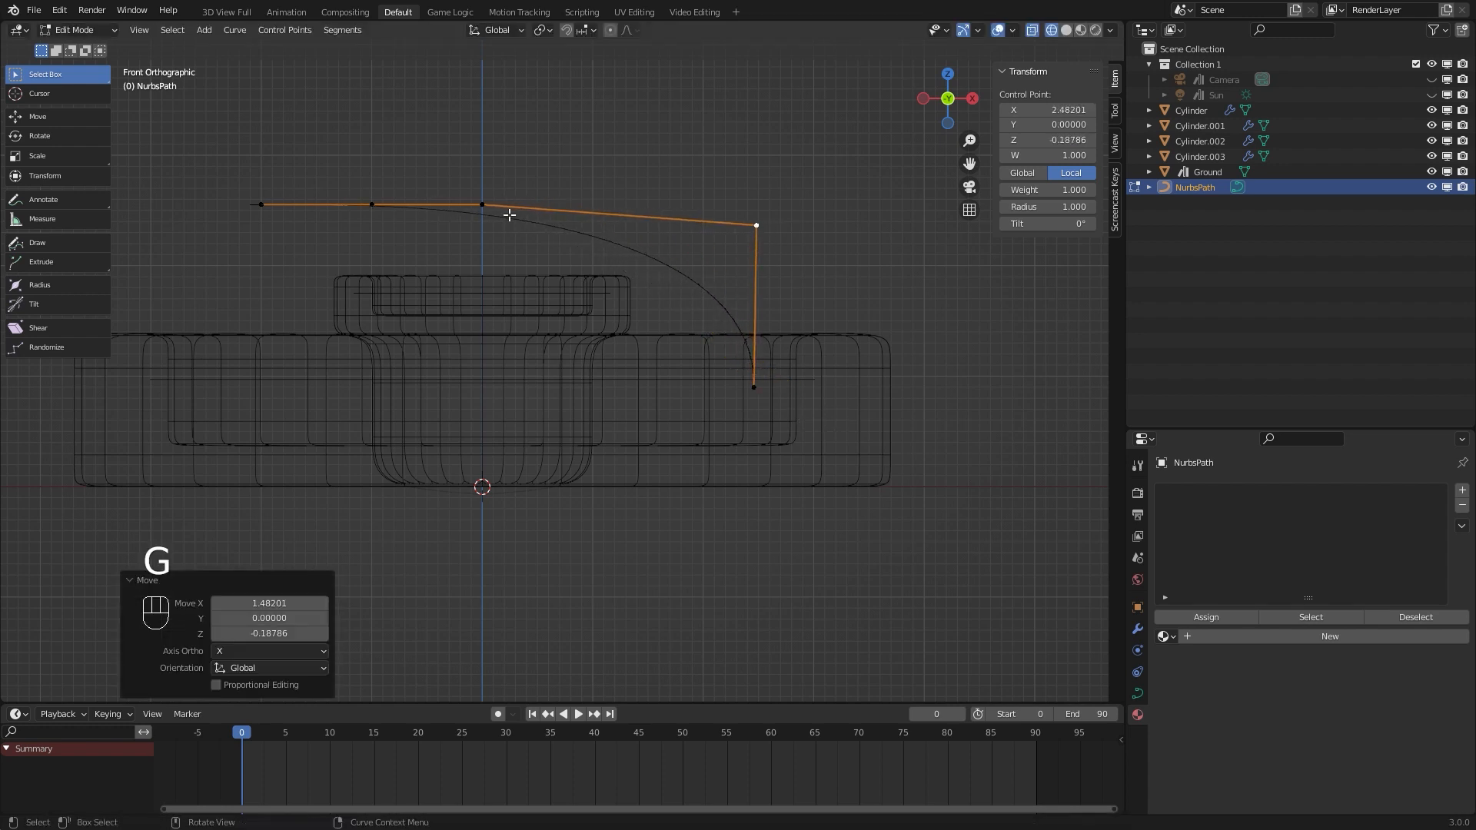
# Arch the path by moving its middle and fourth points outward and its start point down into the central bowl
pyautogui.click(487, 208)
pyautogui.press('g')
pyautogui.click(692, 195)
pyautogui.click(377, 206)
pyautogui.press('g')
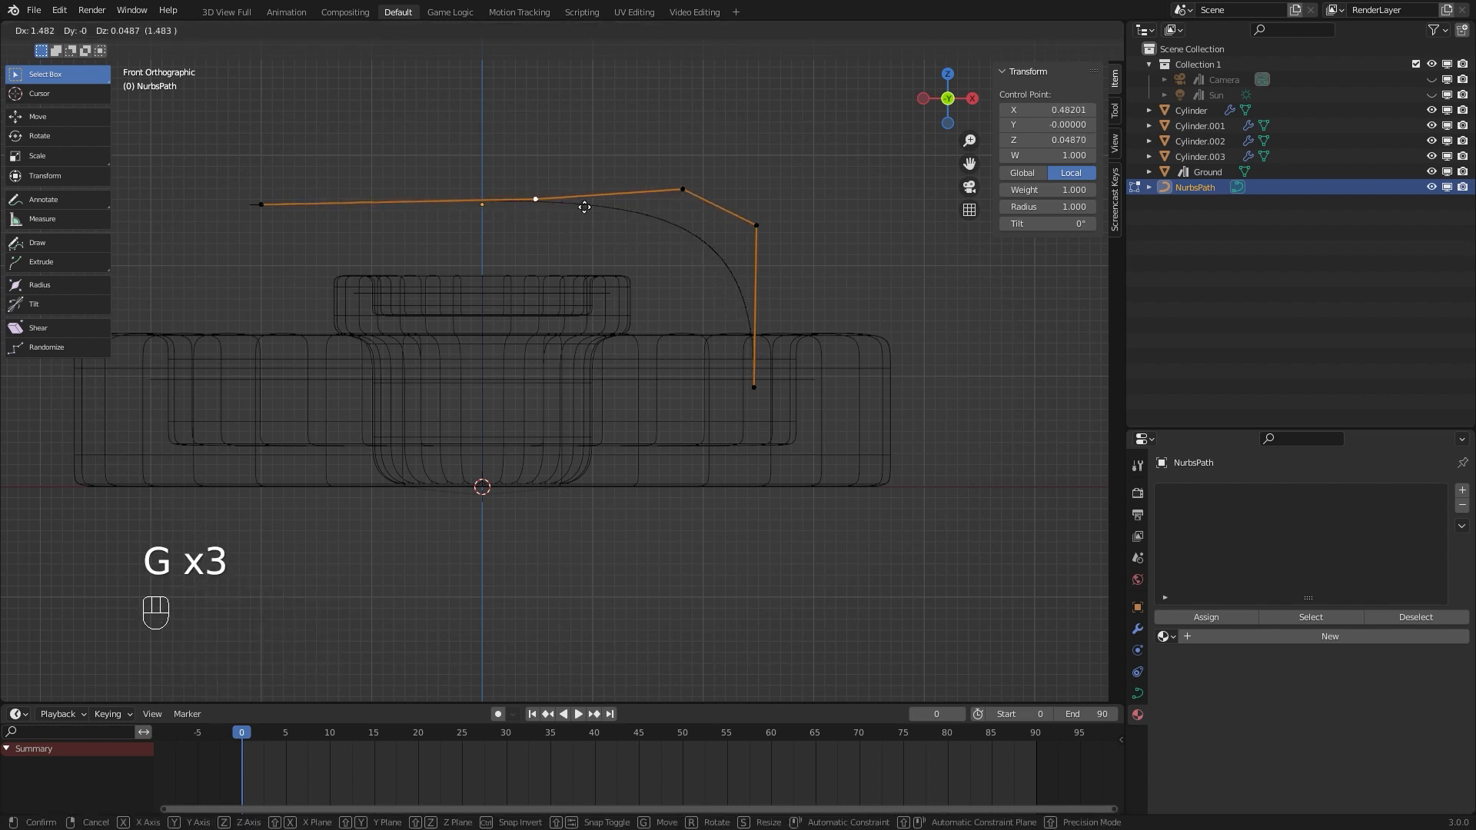
pyautogui.click(611, 196)
pyautogui.click(263, 206)
pyautogui.press('g')
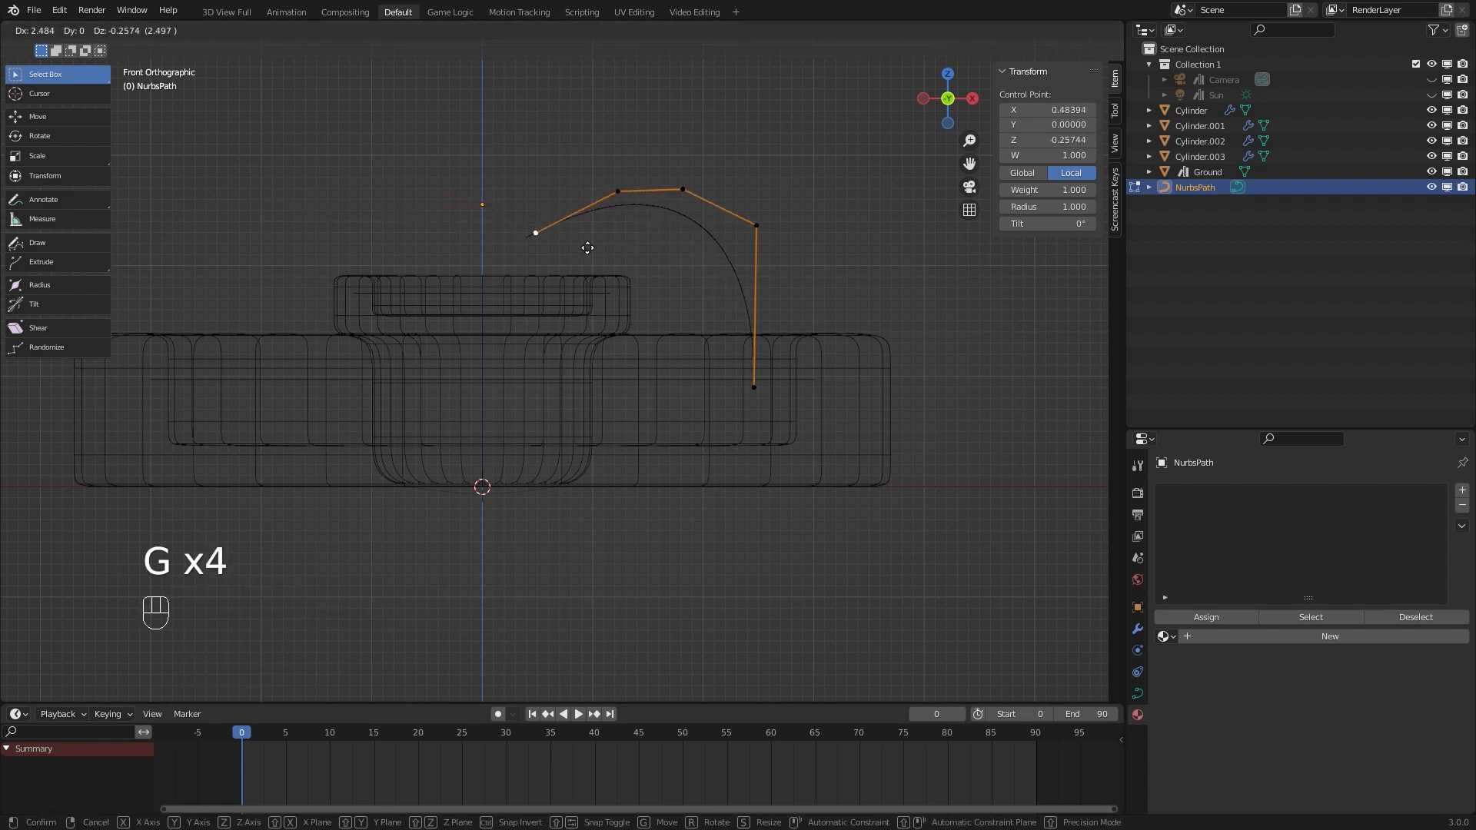
pyautogui.click(572, 261)
pyautogui.click(619, 196)
pyautogui.press('g')
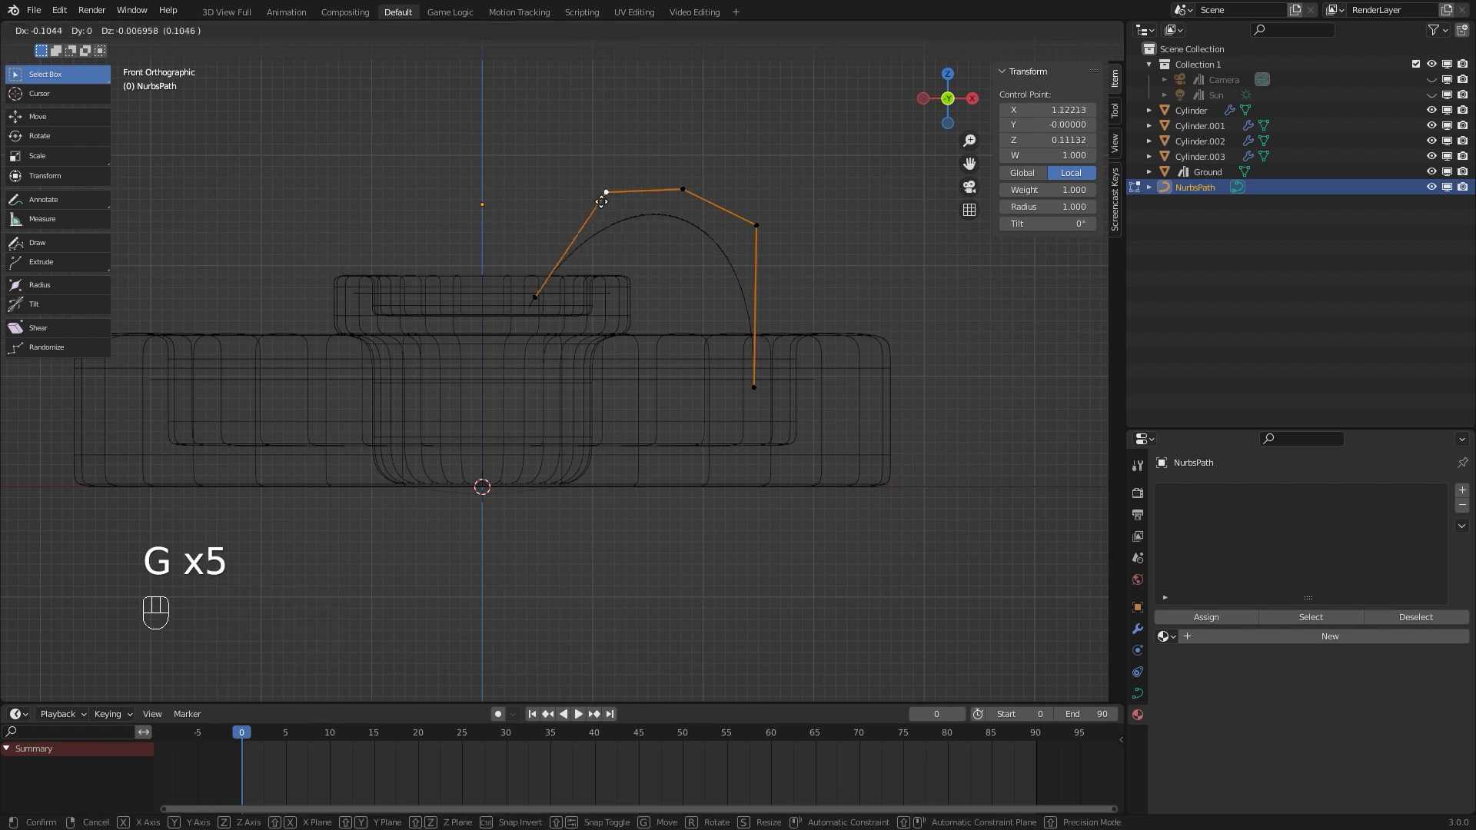
pyautogui.click(556, 214)
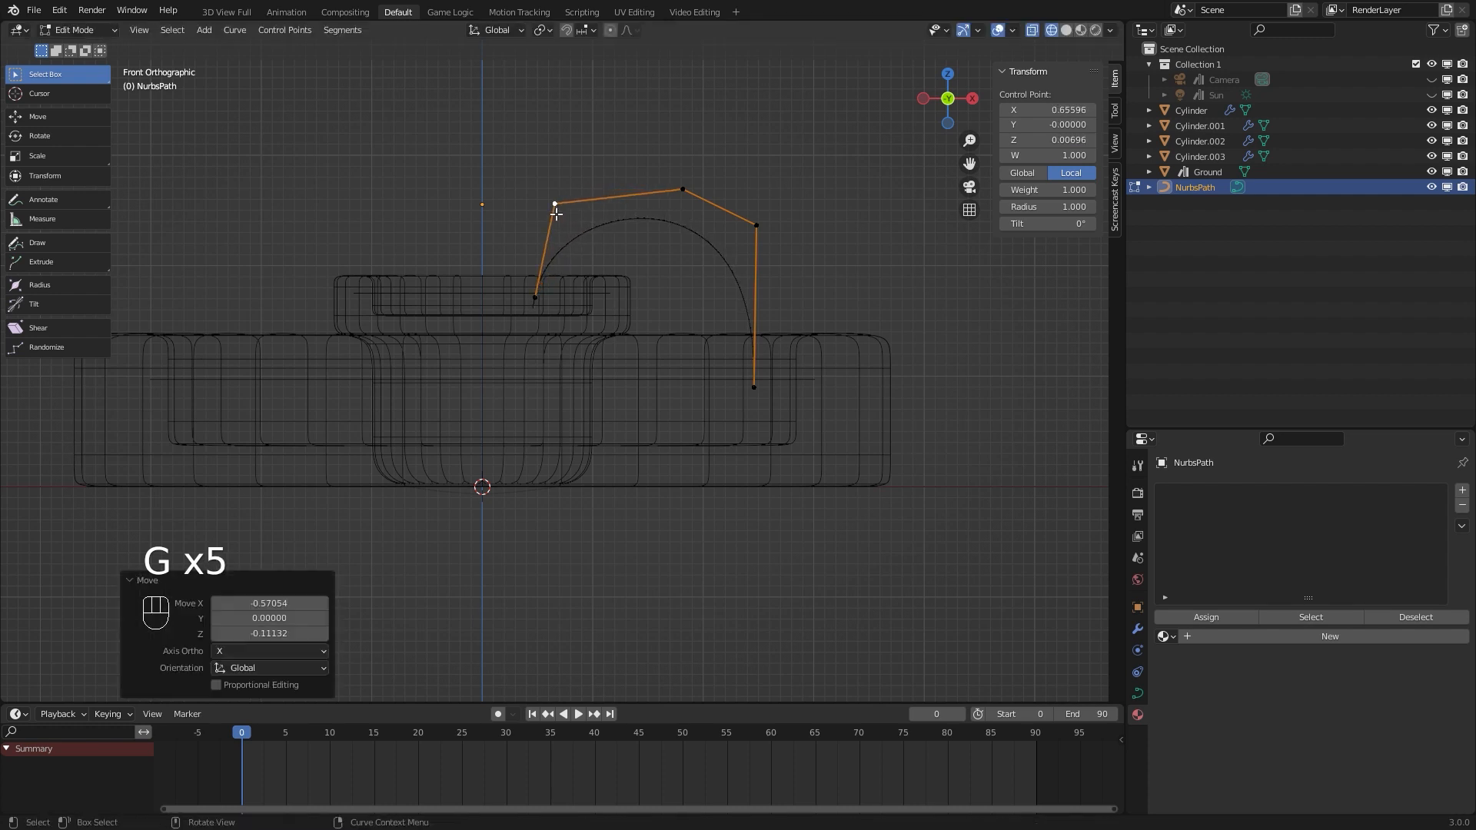
# Refine the arc's start point and two upper control points with small moves, and return to Object Mode in solid shading
pyautogui.click(541, 304)
pyautogui.press('g')
pyautogui.click(575, 301)
pyautogui.press('g')
pyautogui.click(566, 207)
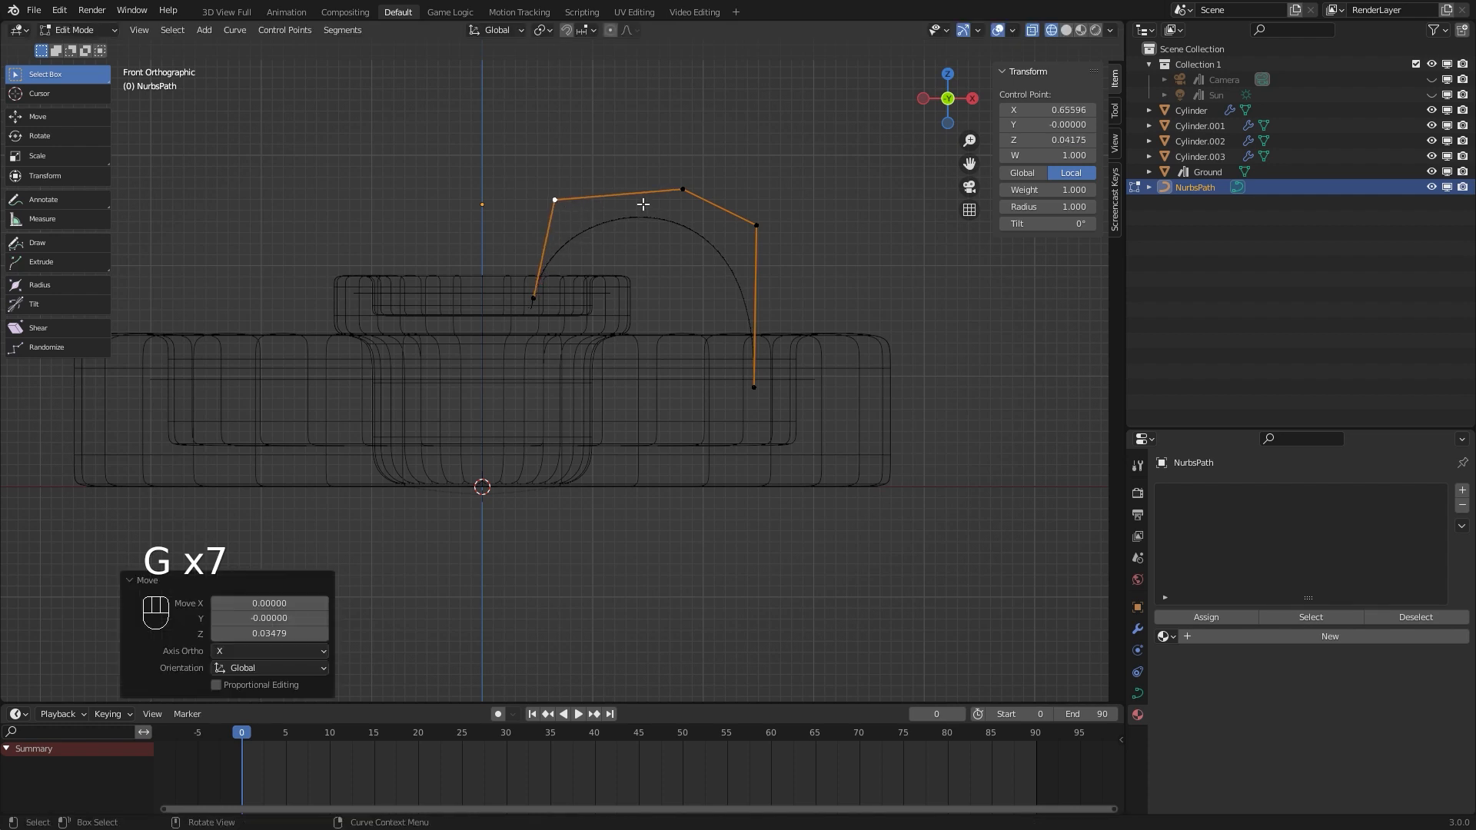
pyautogui.click(683, 191)
pyautogui.press('g')
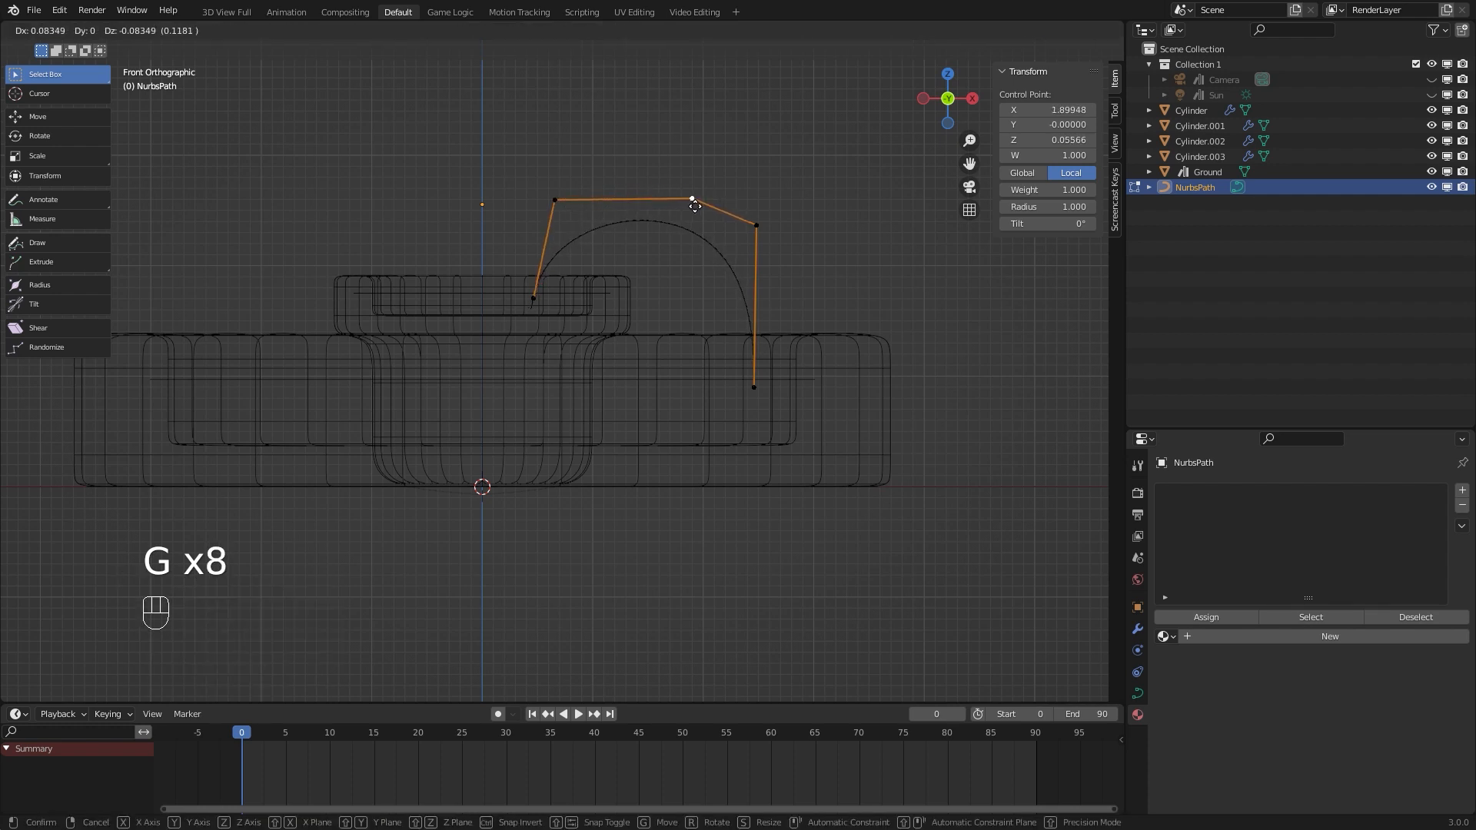
pyautogui.click(684, 201)
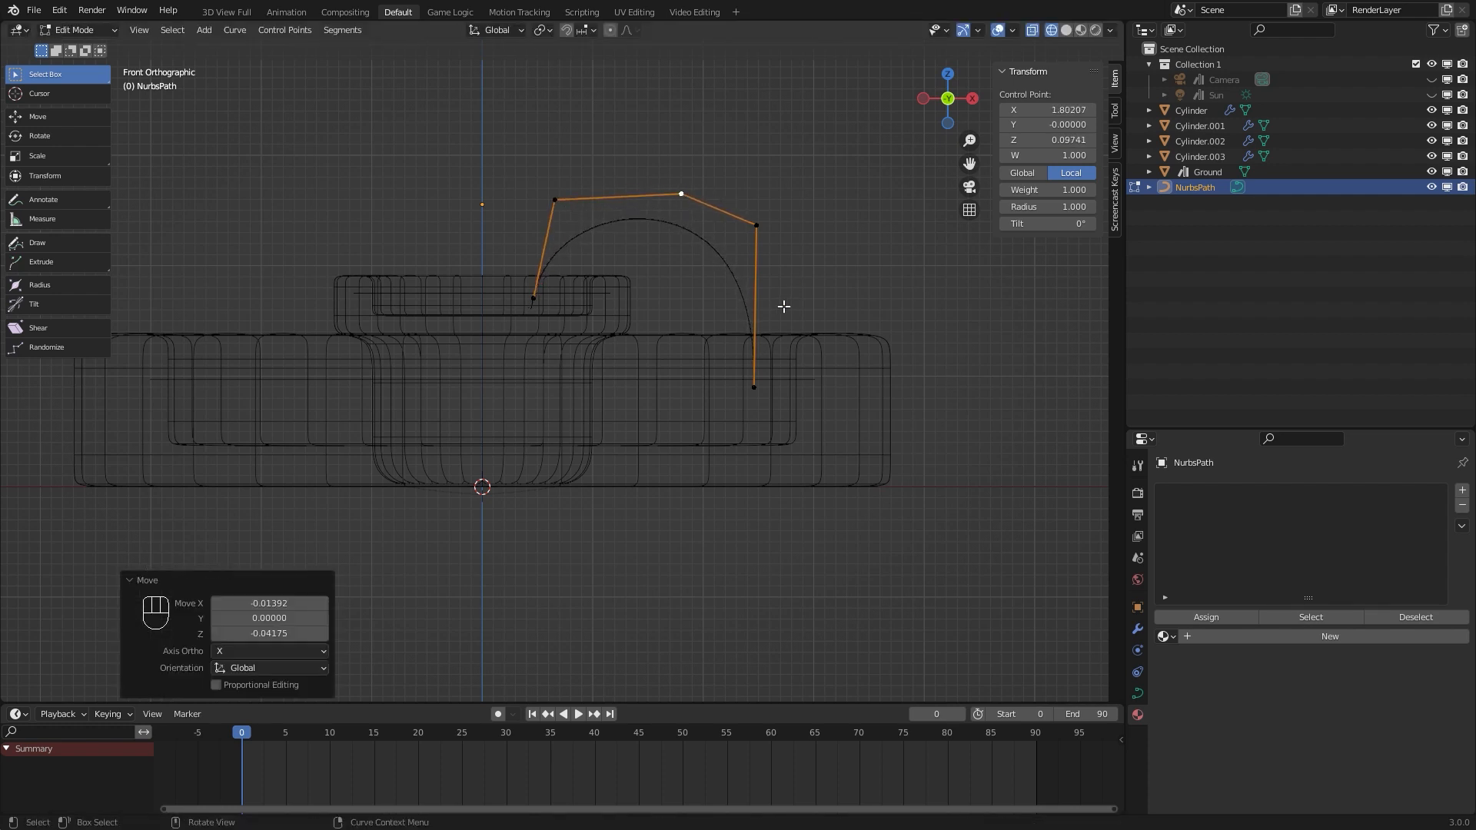
pyautogui.press('Tab')
pyautogui.press('z')
pyautogui.click(857, 300)
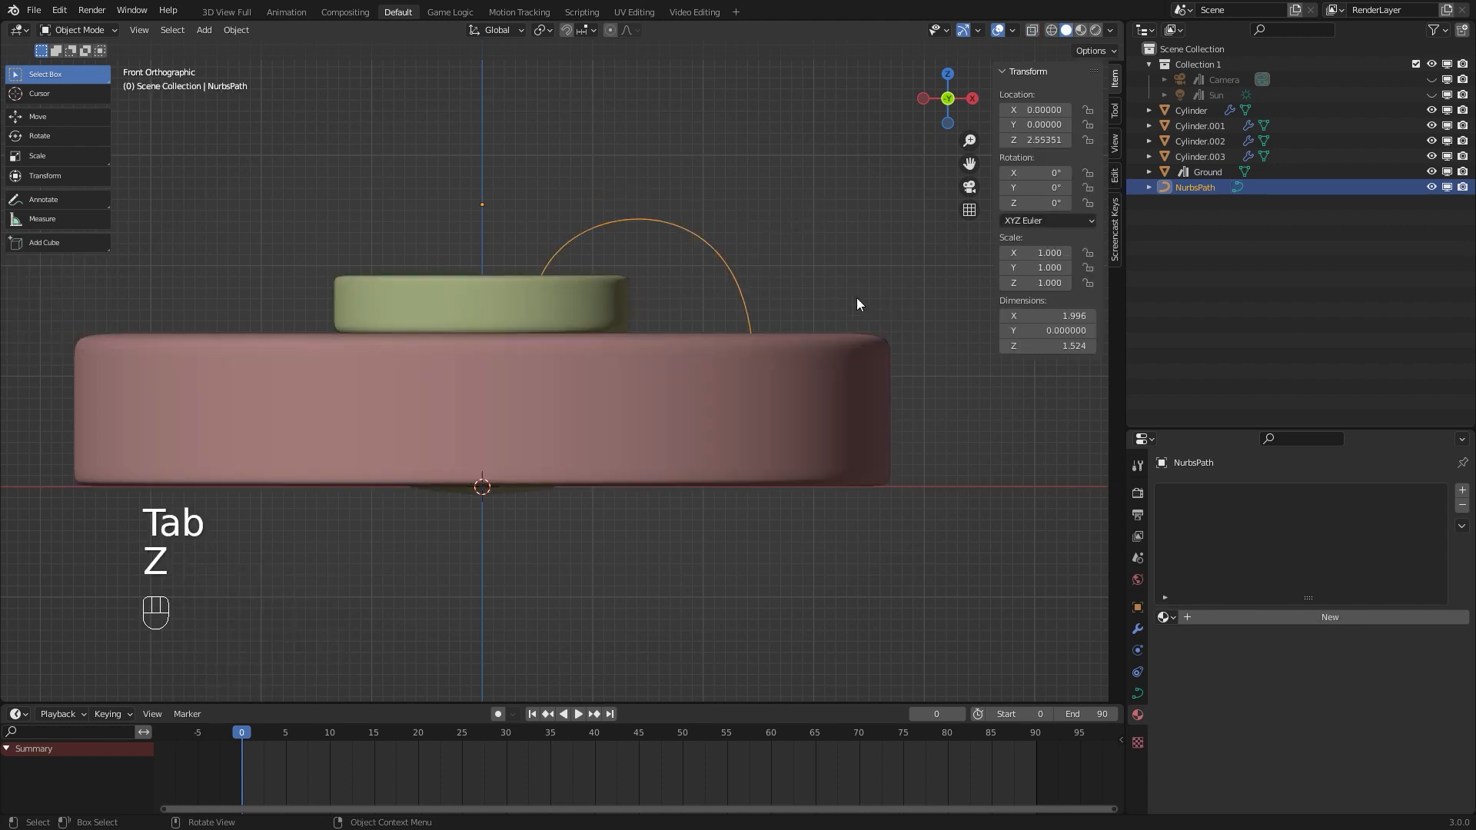
pyautogui.moveTo(856, 297)
pyautogui.mouseDown(button='middle')
pyautogui.moveTo(753, 283)
pyautogui.moveTo(731, 326)
pyautogui.moveTo(788, 325)
pyautogui.moveTo(807, 303)
pyautogui.mouseUp(button='middle')
# Narrow the arc to about 1.77 wide by moving its basin end point and three upper control points towards its middle
pyautogui.press('KP_1')
pyautogui.press('z')
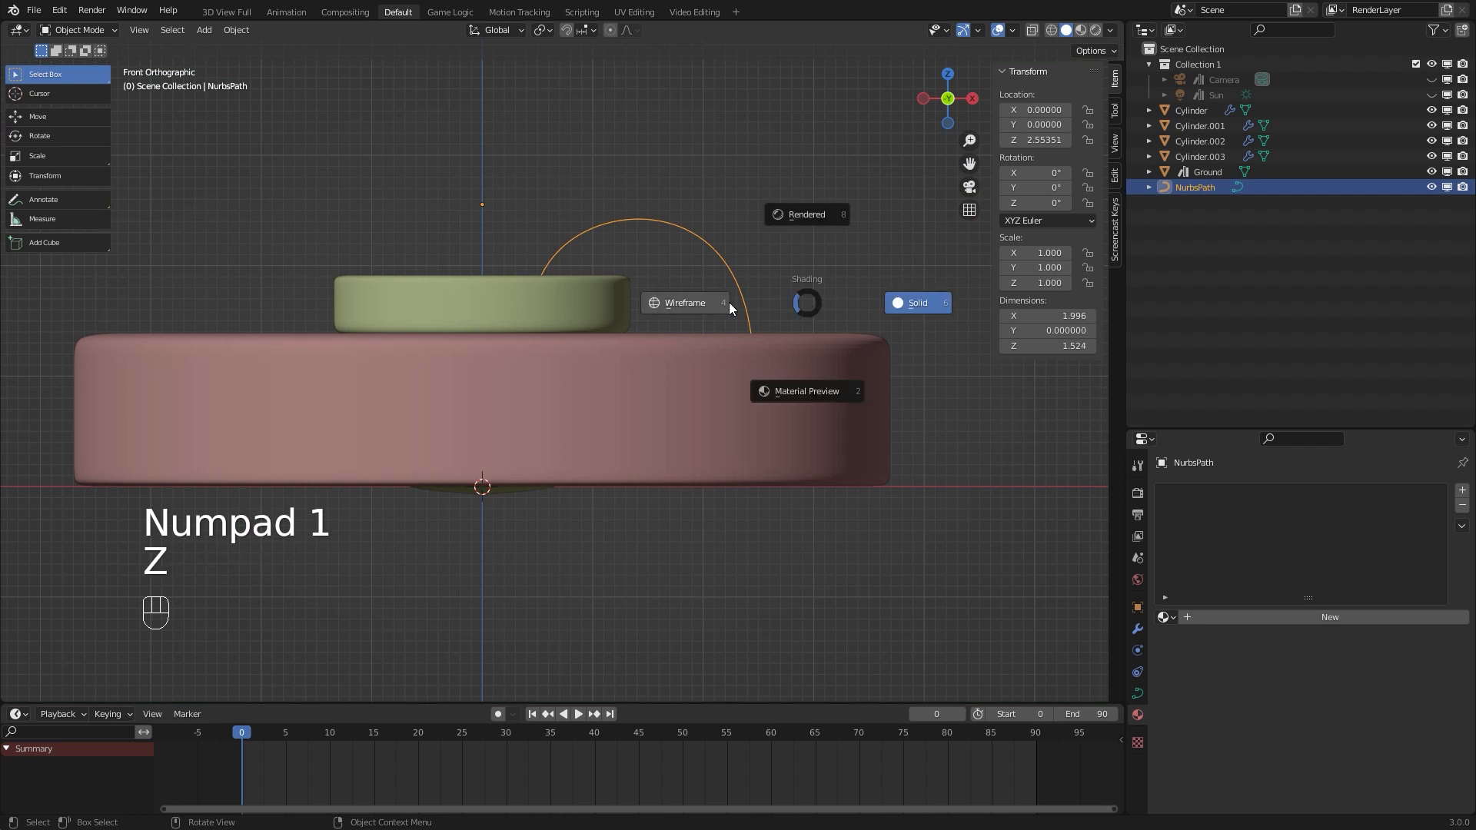
pyautogui.click(729, 302)
pyautogui.press('Tab')
pyautogui.press('g')
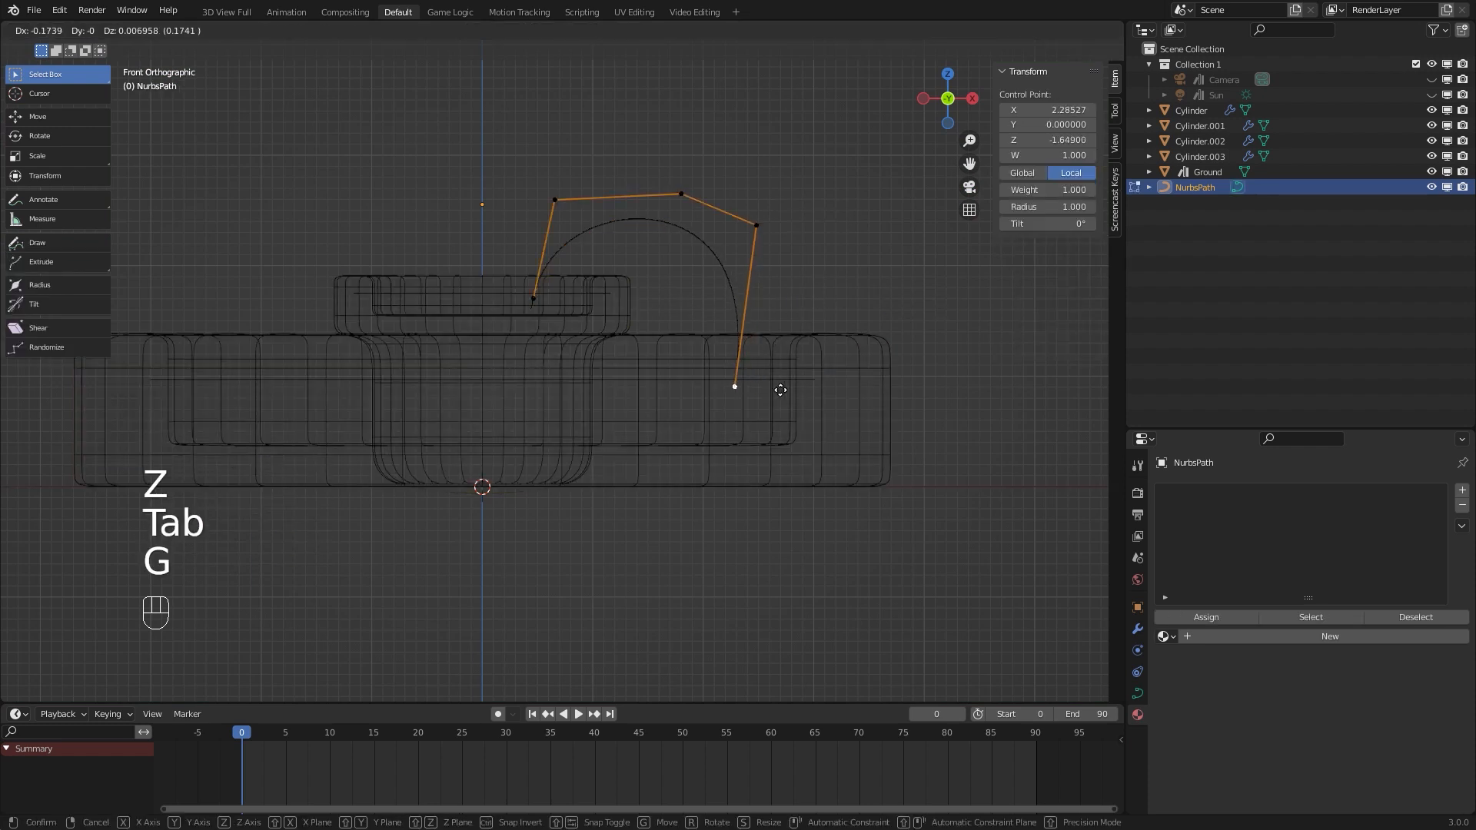
pyautogui.click(775, 390)
pyautogui.click(689, 202)
pyautogui.press('g')
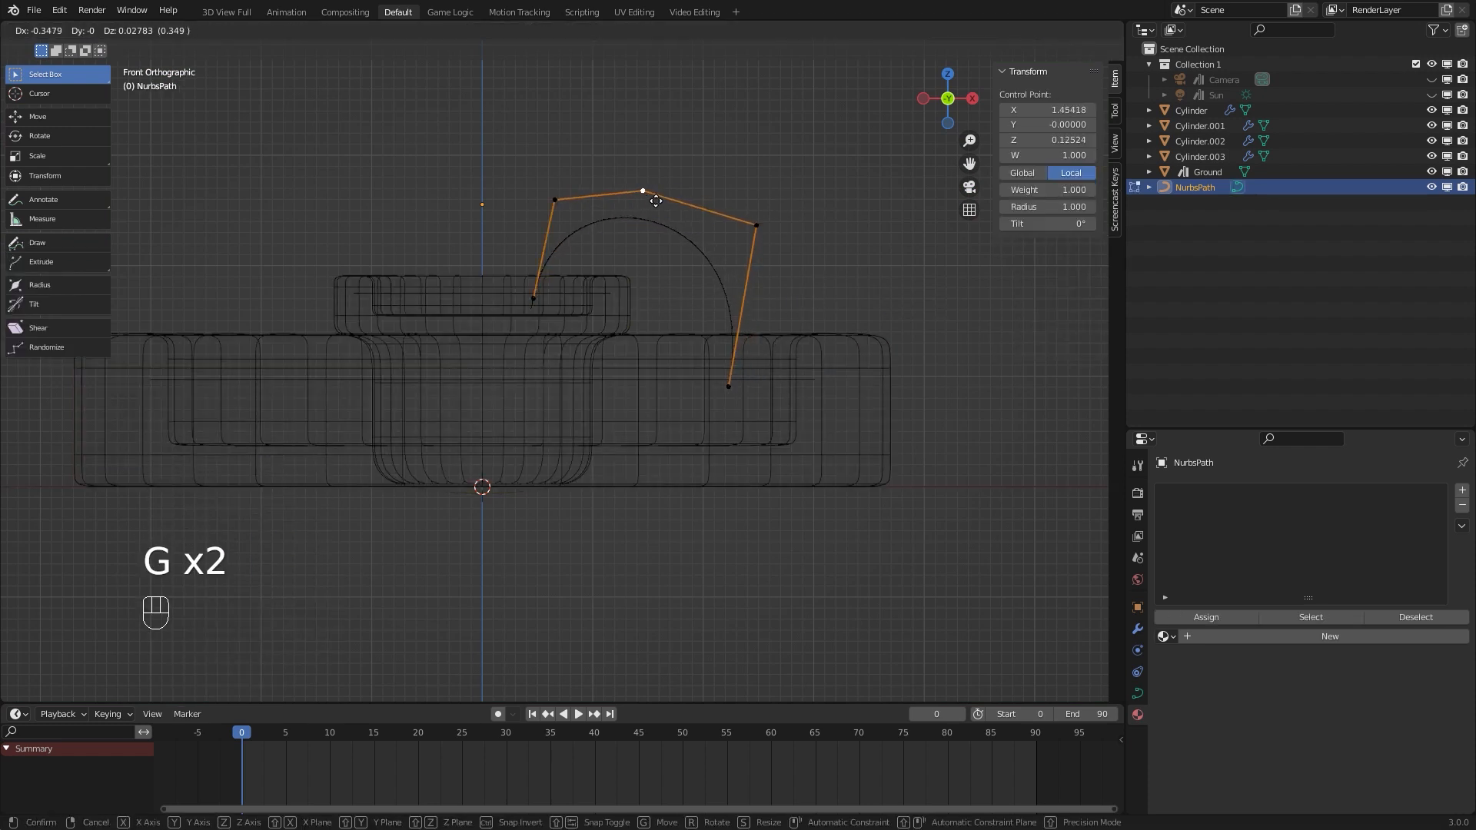
pyautogui.click(670, 209)
pyautogui.click(775, 232)
pyautogui.press('g')
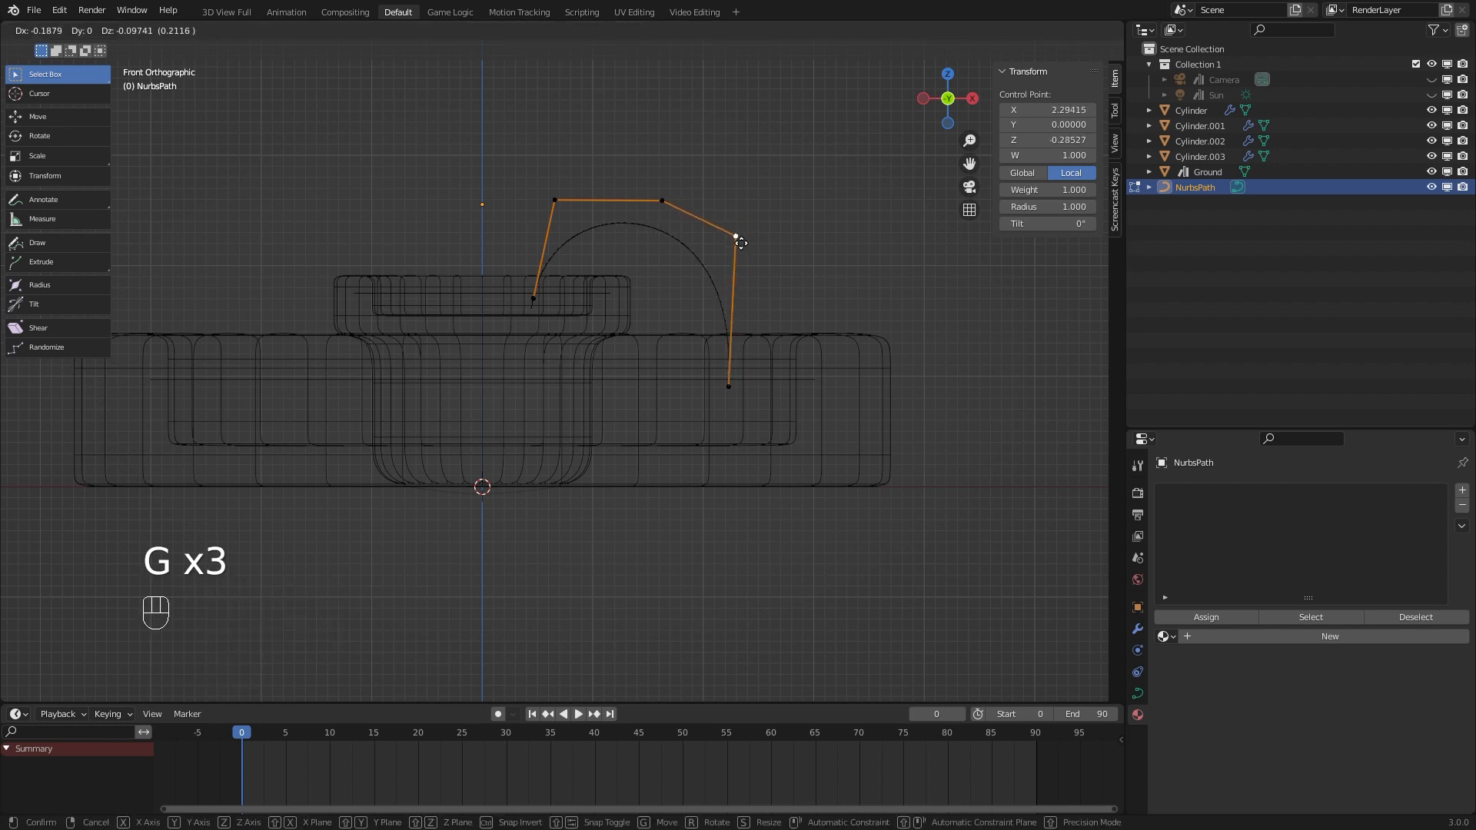
pyautogui.click(750, 243)
pyautogui.click(564, 209)
pyautogui.press('g')
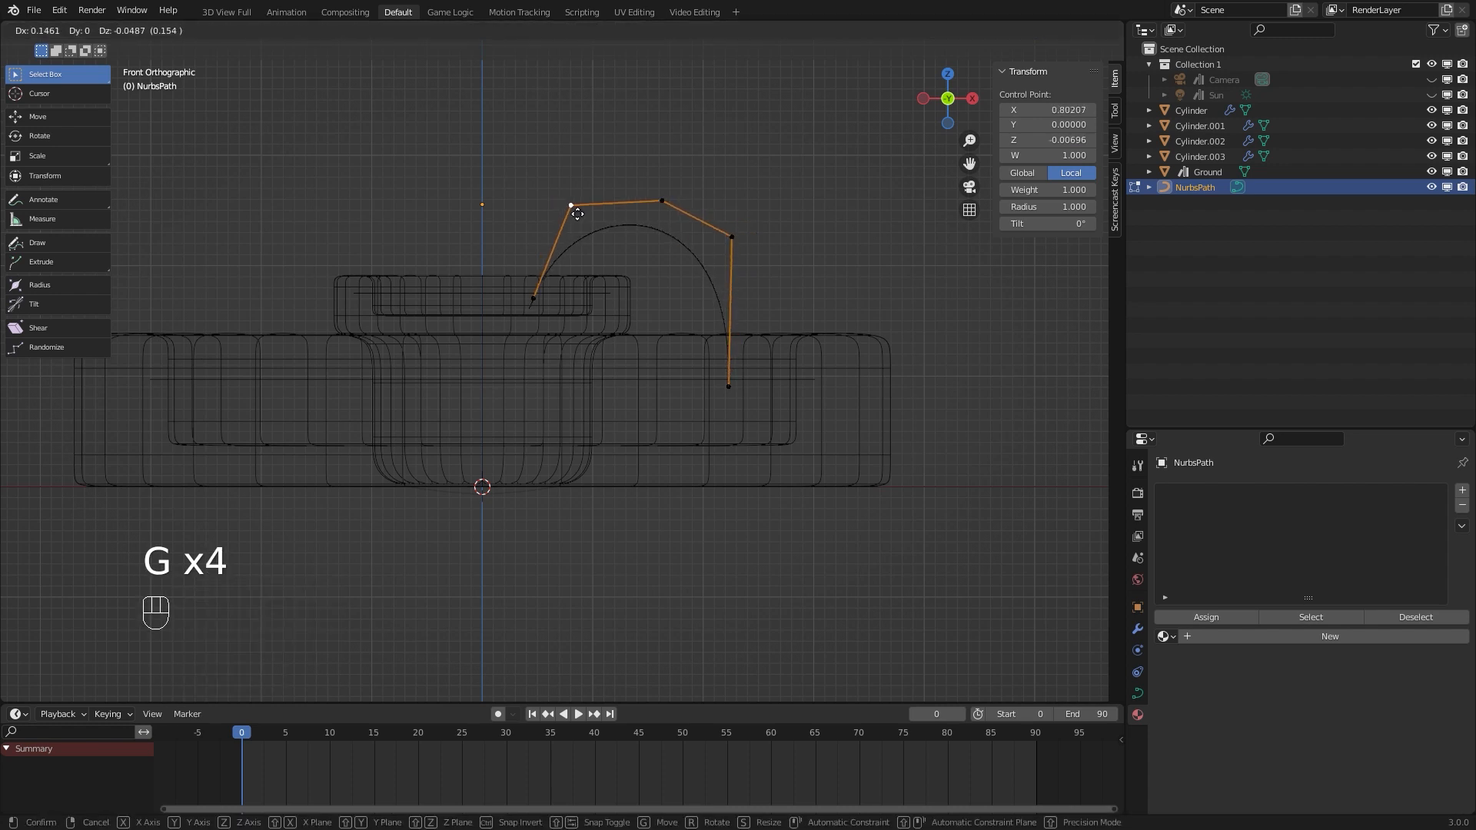
pyautogui.click(578, 213)
pyautogui.press('Tab')
# Return to Object Mode in solid shading and give the arched path a round bevel with a depth of about 0.051
pyautogui.moveTo(708, 253); pyautogui.dragTo(646, 293, button='middle')
pyautogui.press('z')
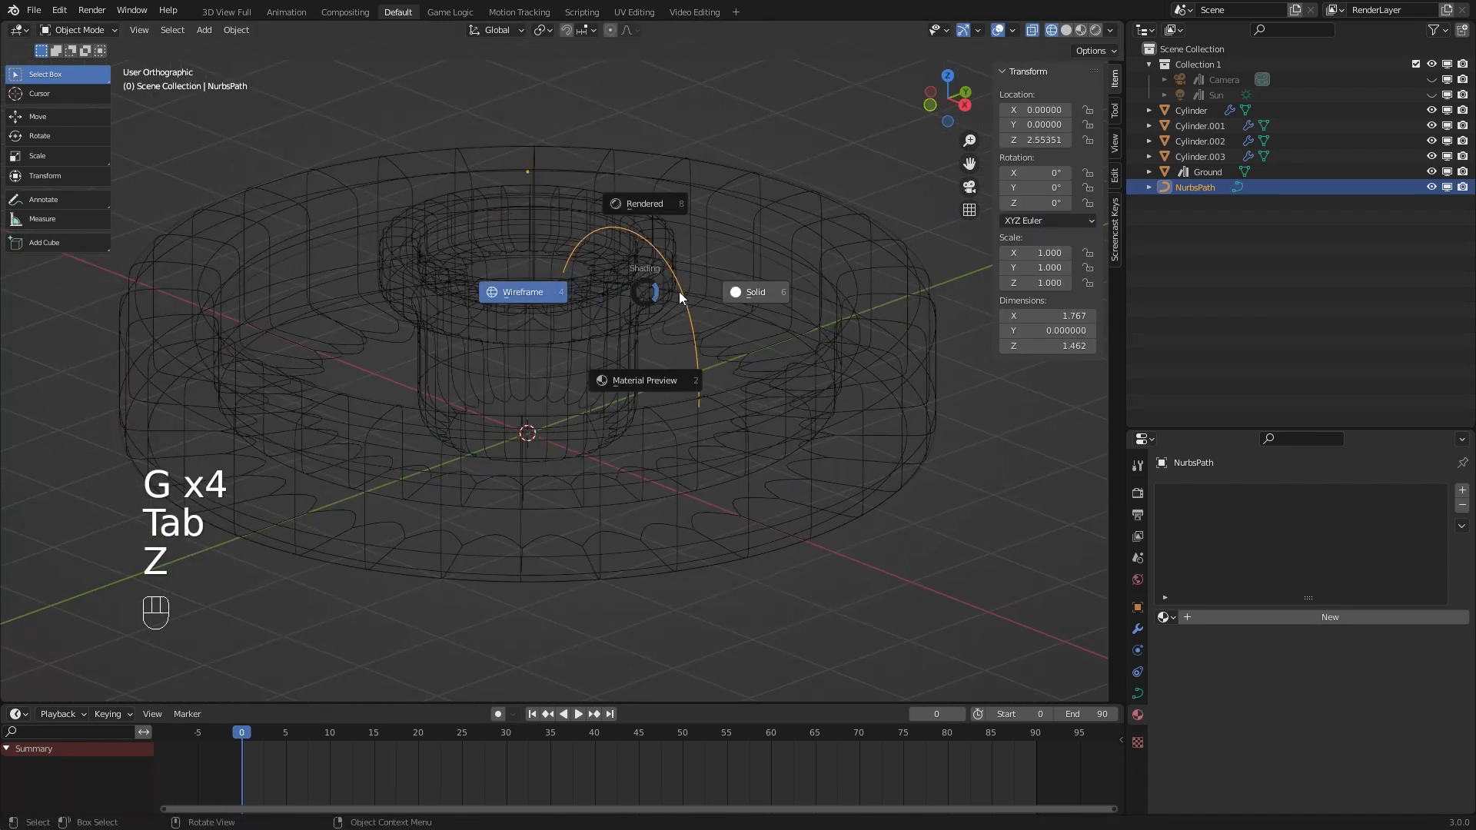
pyautogui.click(745, 291)
pyautogui.click(1138, 695)
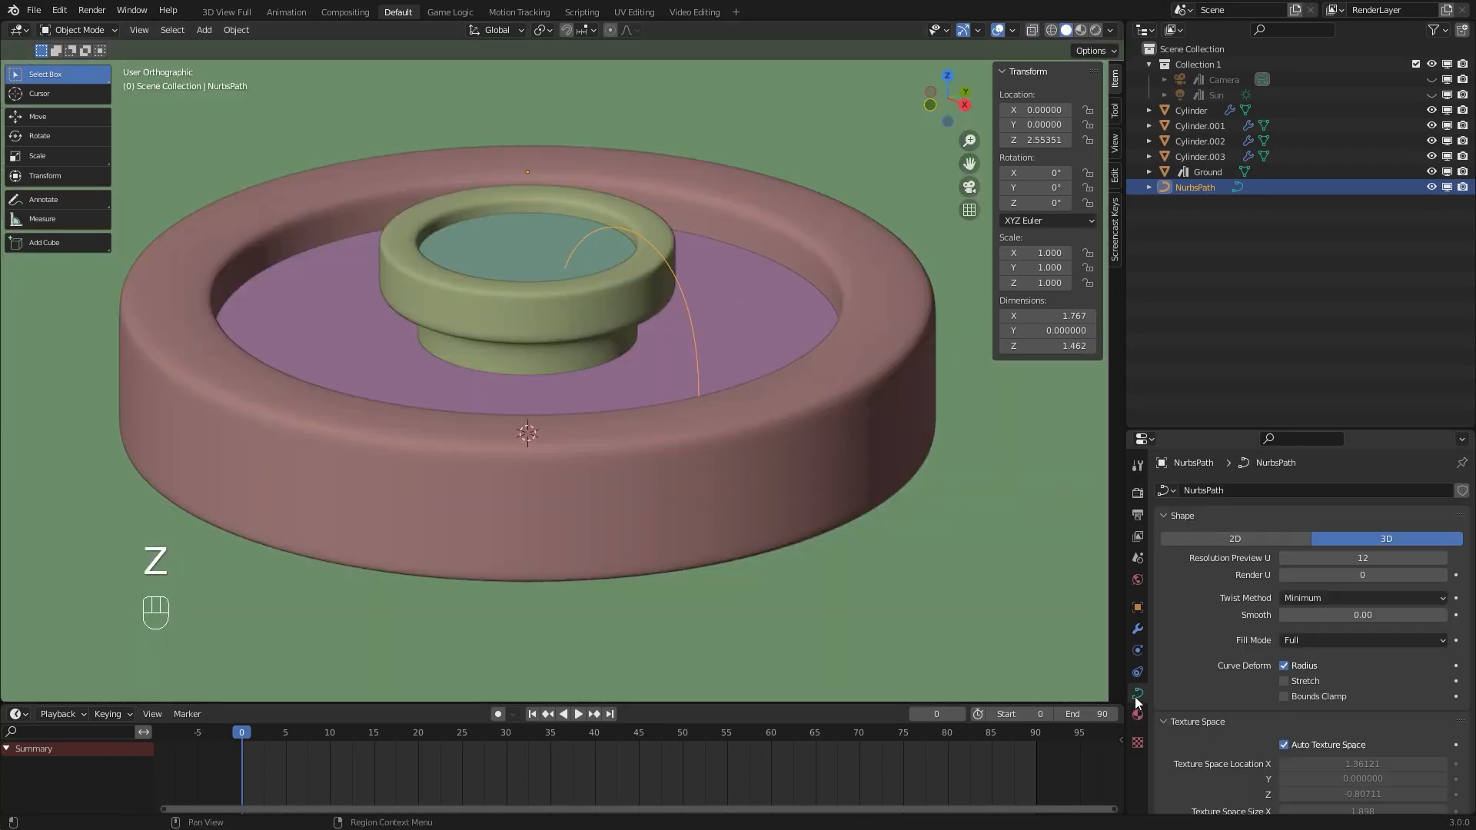
pyautogui.scroll(-7, 1187, 629)
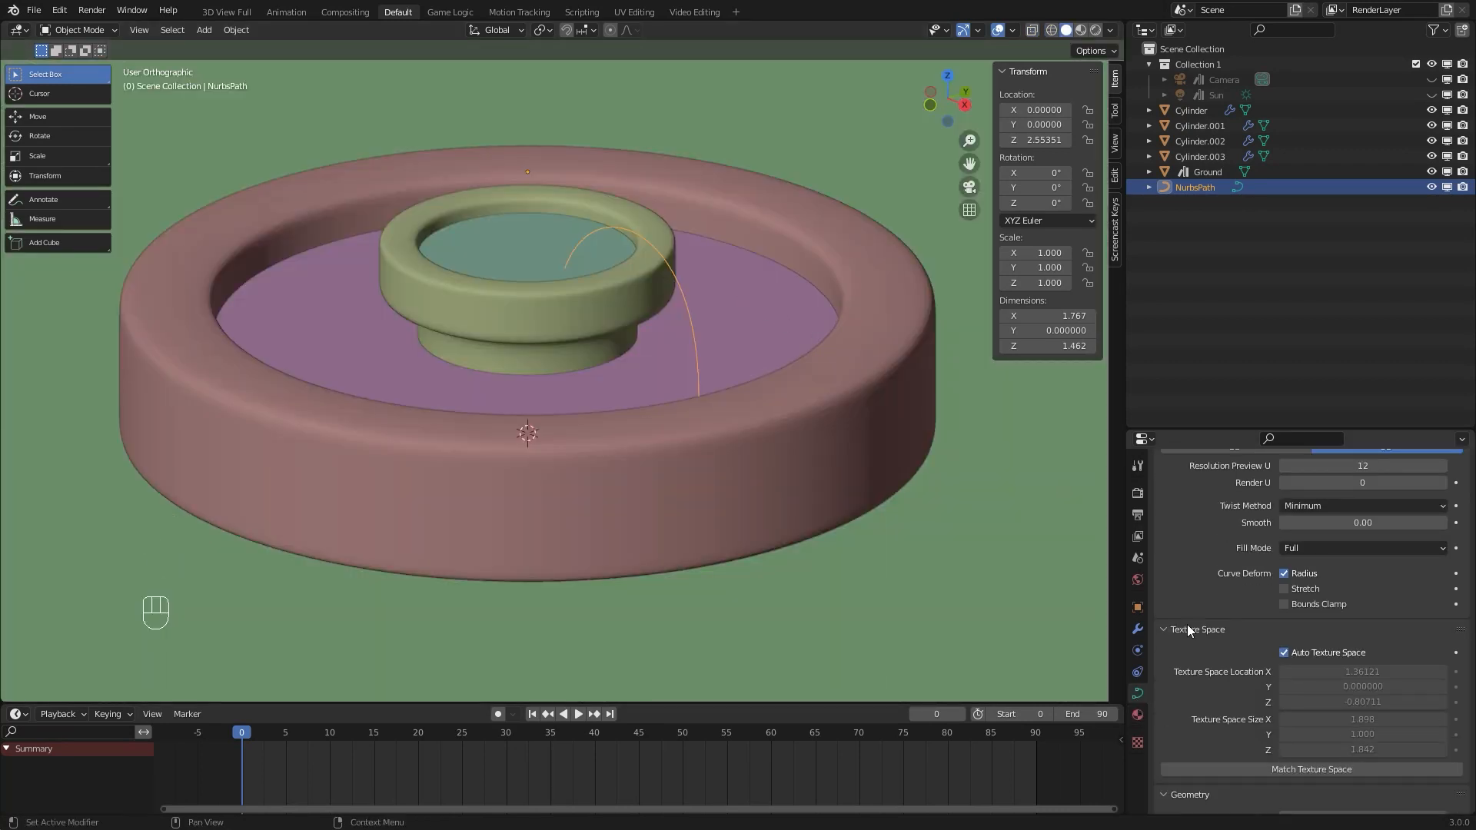
pyautogui.scroll(-4, 1187, 624)
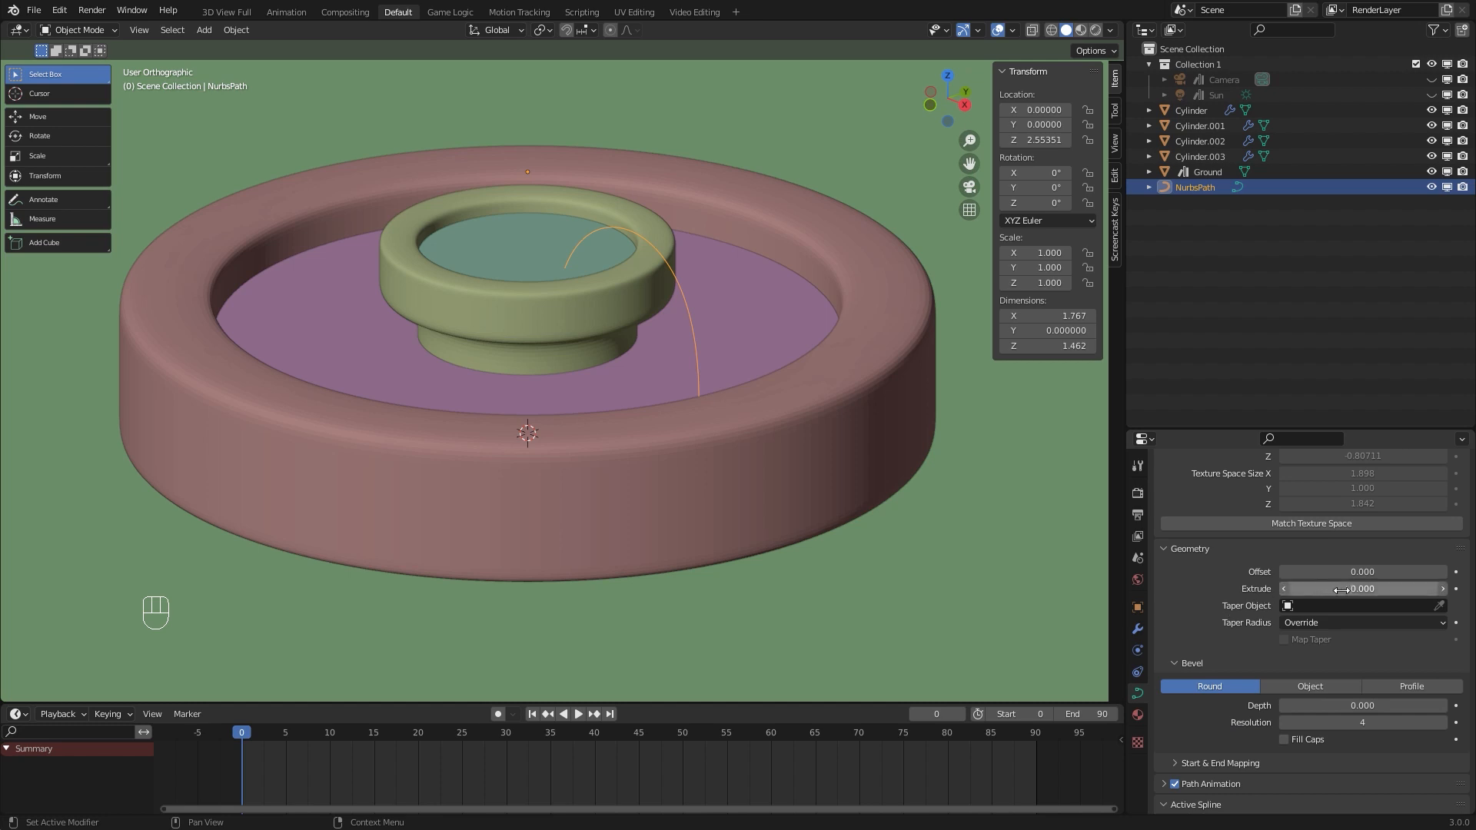
pyautogui.scroll(-4, 1334, 607)
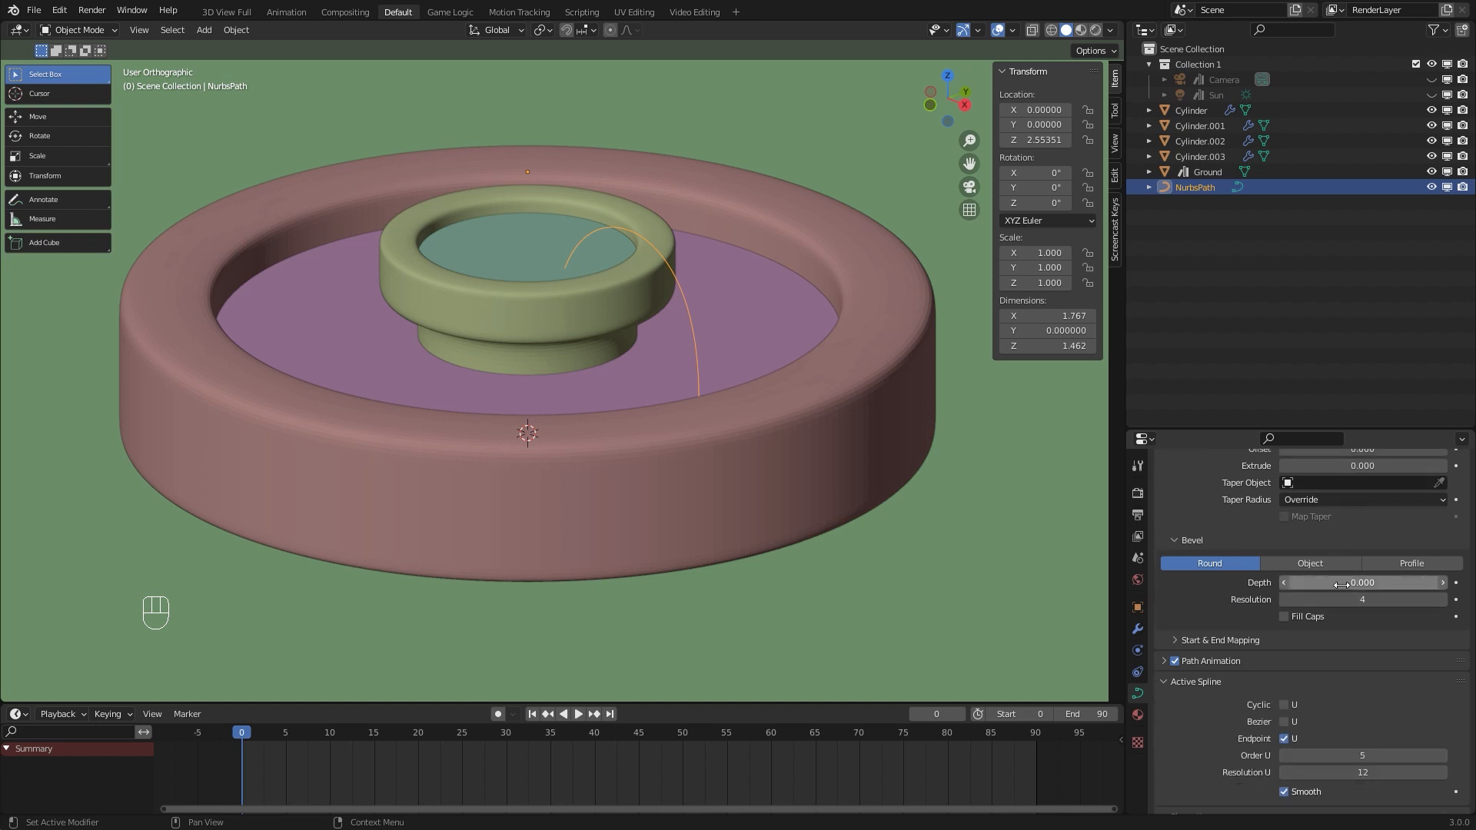
pyautogui.moveTo(1363, 582); pyautogui.dragTo(1417, 583)
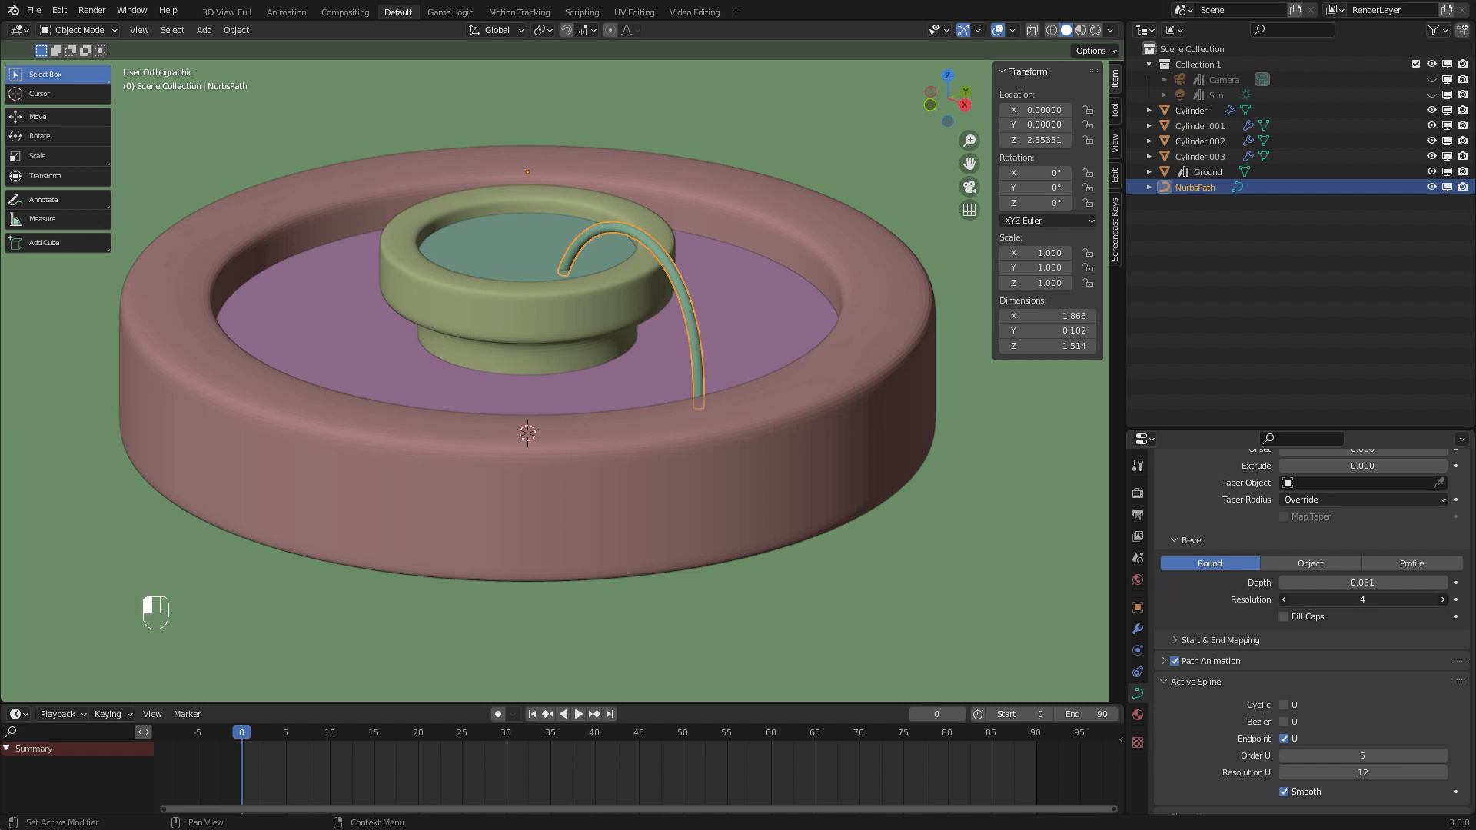
# Set the path's bevel resolution to 10 and the active spline's Resolution U to 42
pyautogui.scroll(13, 1228, 534)
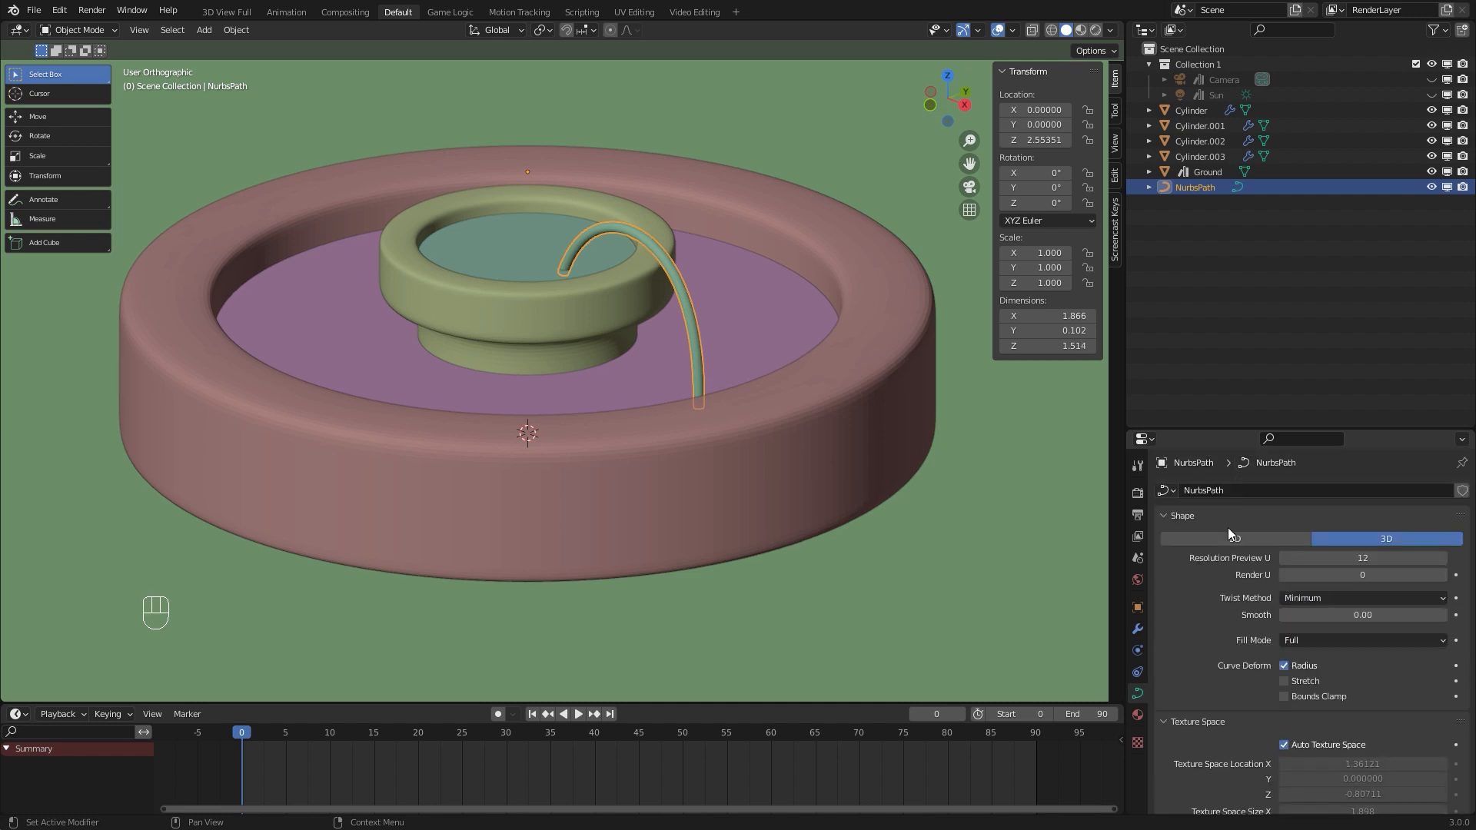
pyautogui.scroll(-9, 1300, 592)
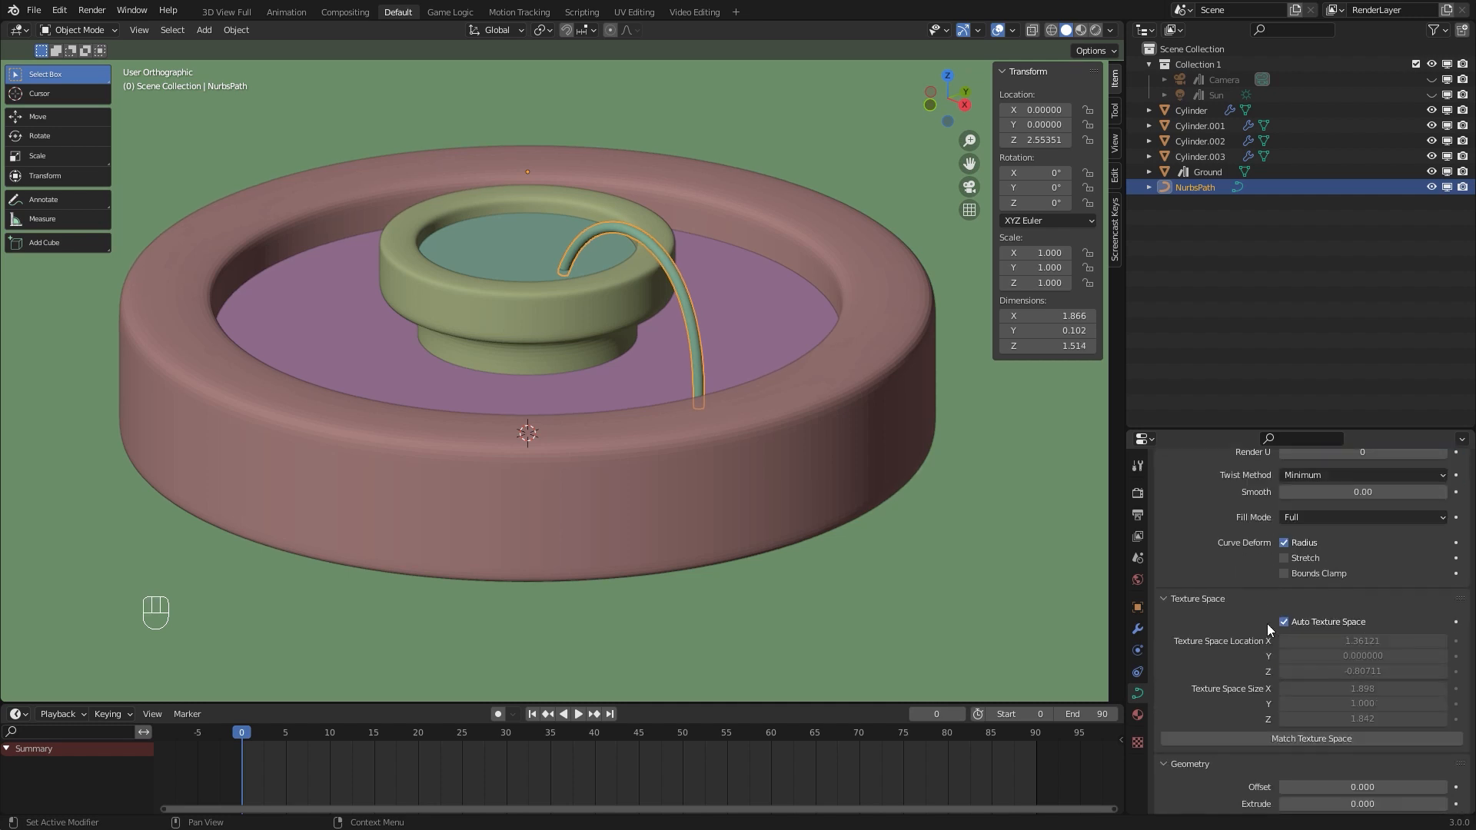
pyautogui.scroll(-8, 1267, 624)
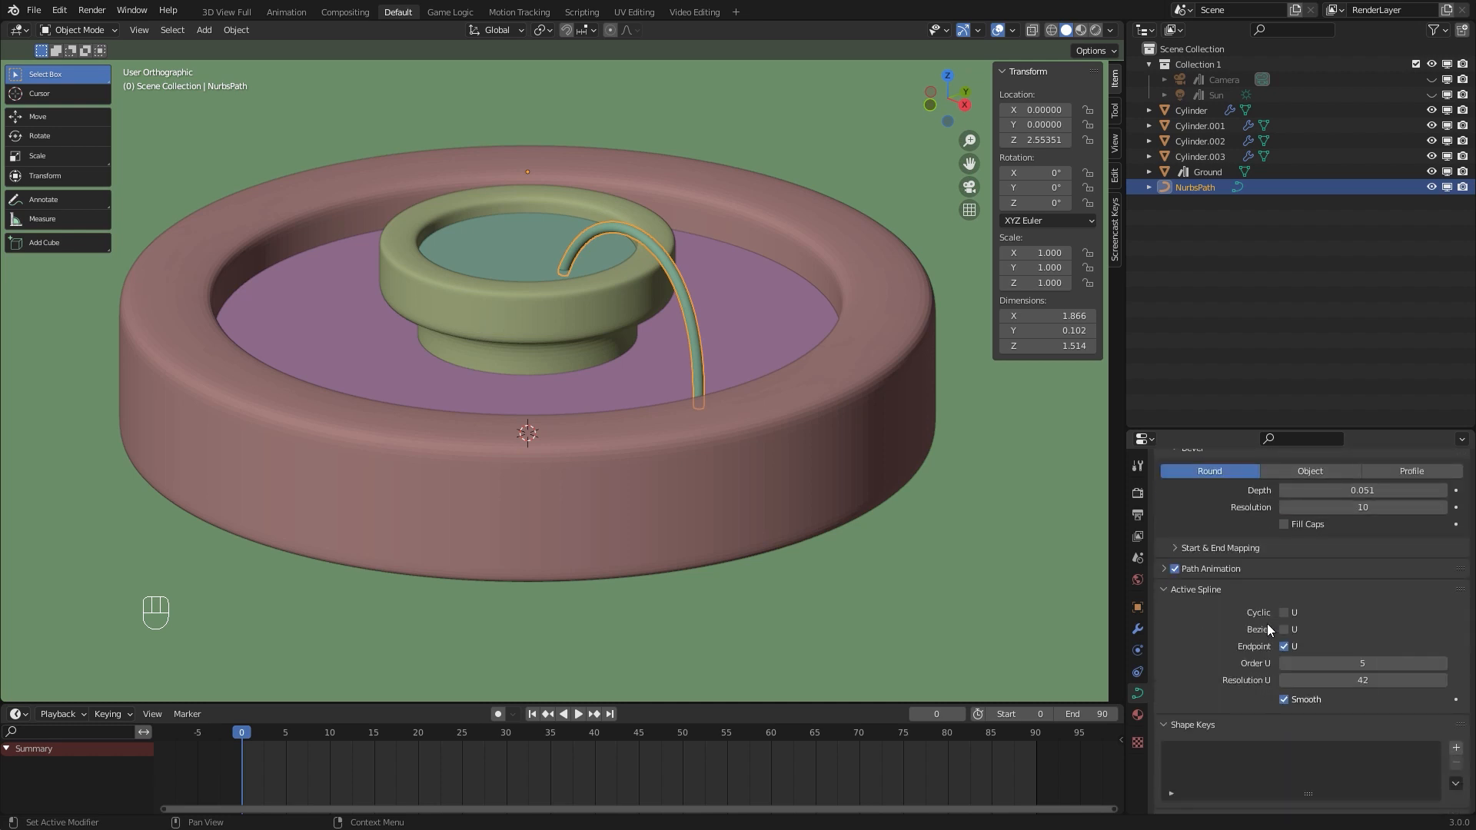
pyautogui.moveTo(747, 410)
pyautogui.mouseDown(button='middle')
pyautogui.moveTo(851, 398)
pyautogui.moveTo(821, 396)
pyautogui.moveTo(832, 405)
pyautogui.mouseUp(button='middle')
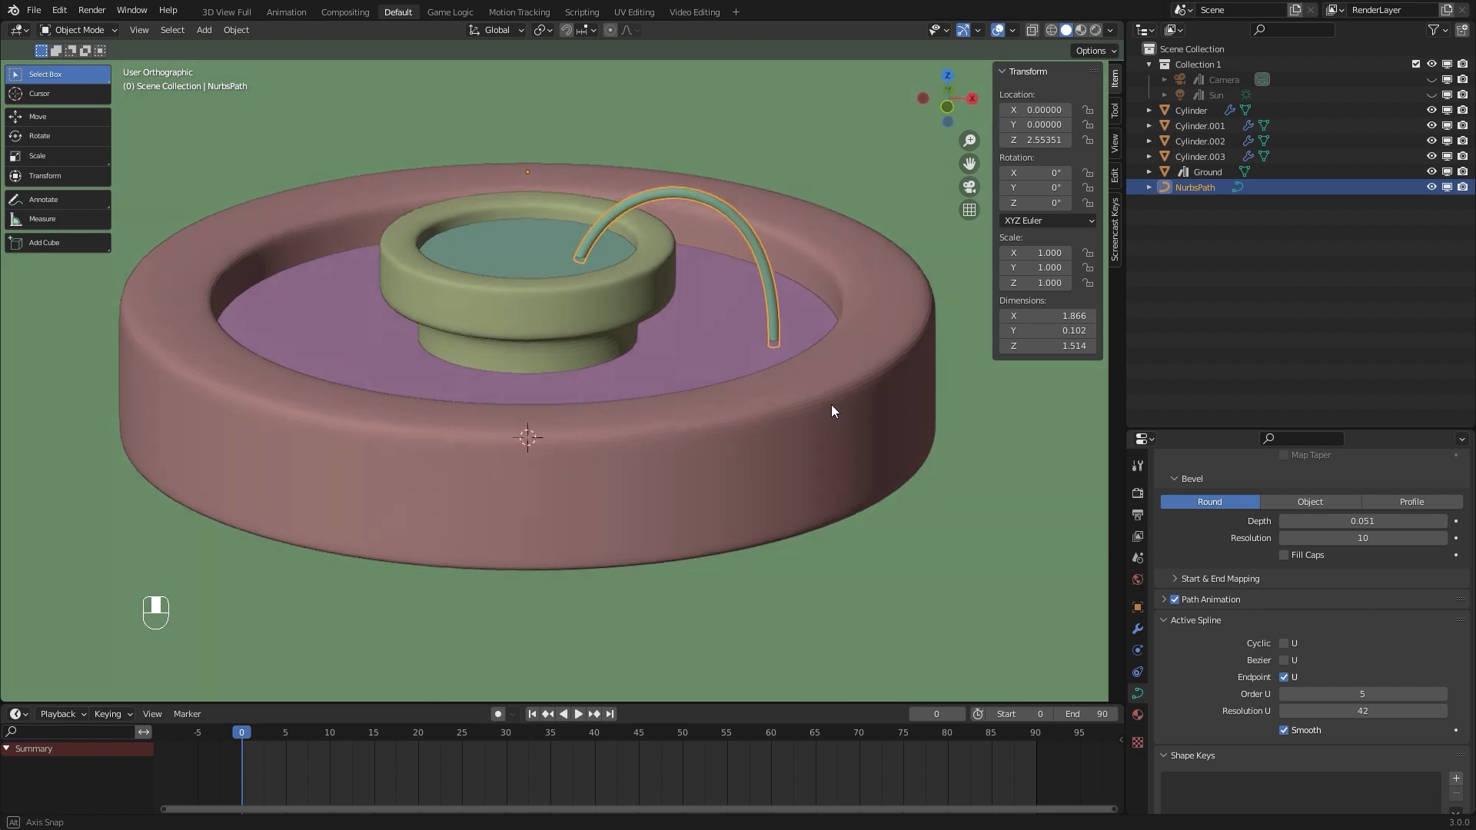
# In rendered shading, link the bowl liquid disc's material to the arched path, and leave only the path selected
pyautogui.click(1095, 29)
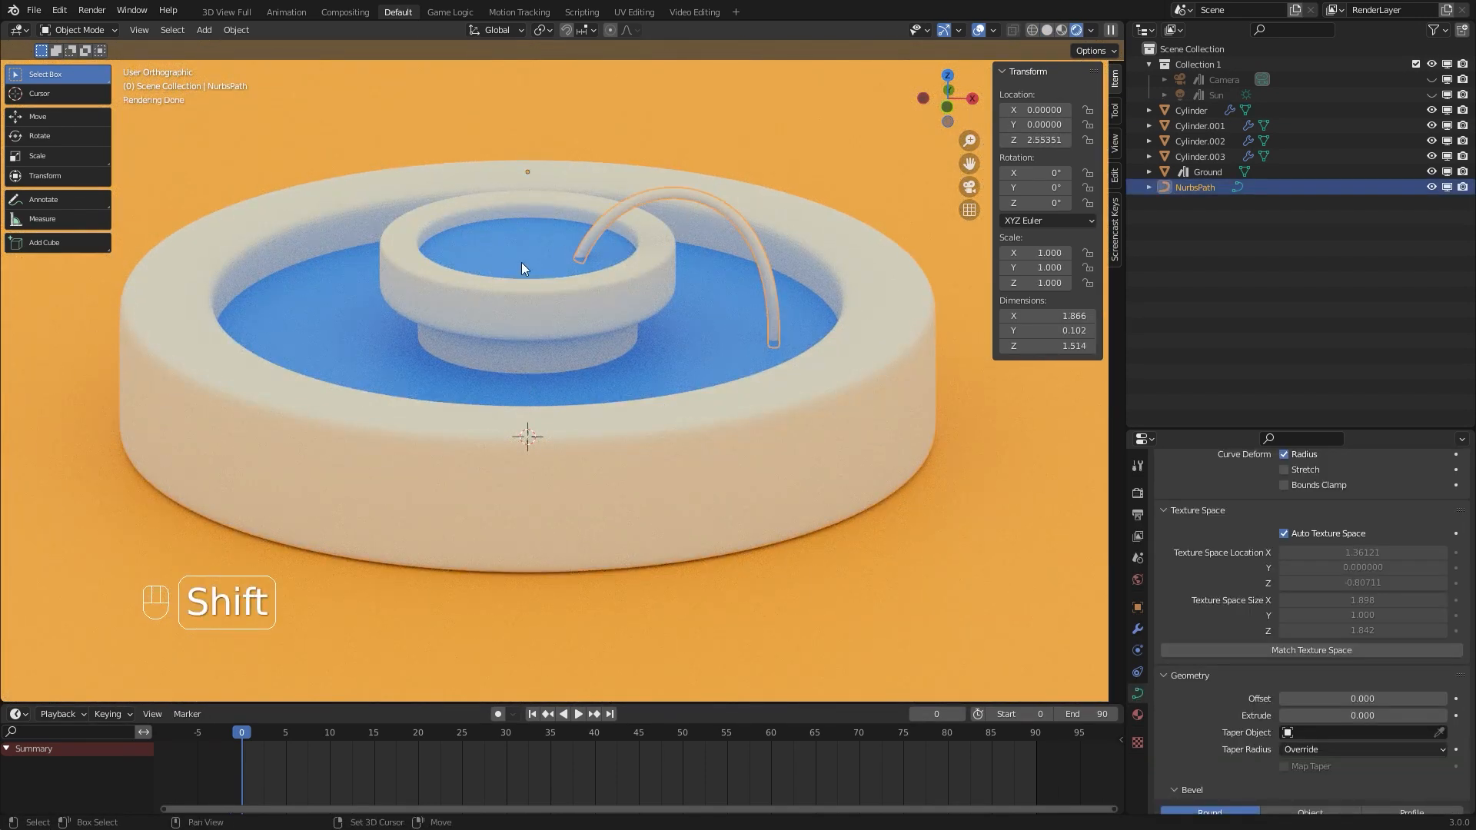
pyautogui.keyDown('shift'); pyautogui.click(504, 250); pyautogui.keyUp('shift')
pyautogui.hotkey('ctrl', 'l')
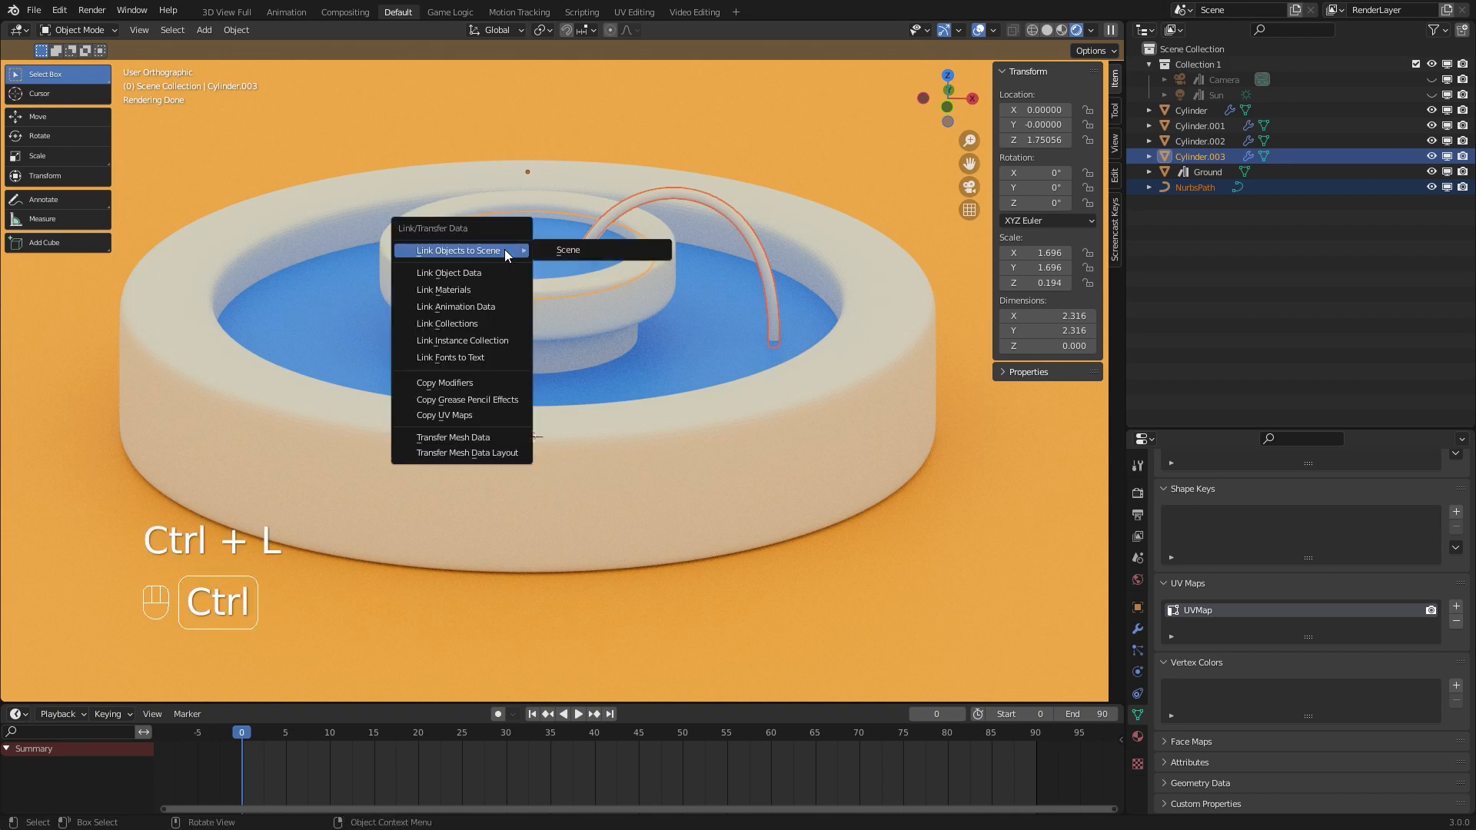
pyautogui.click(491, 289)
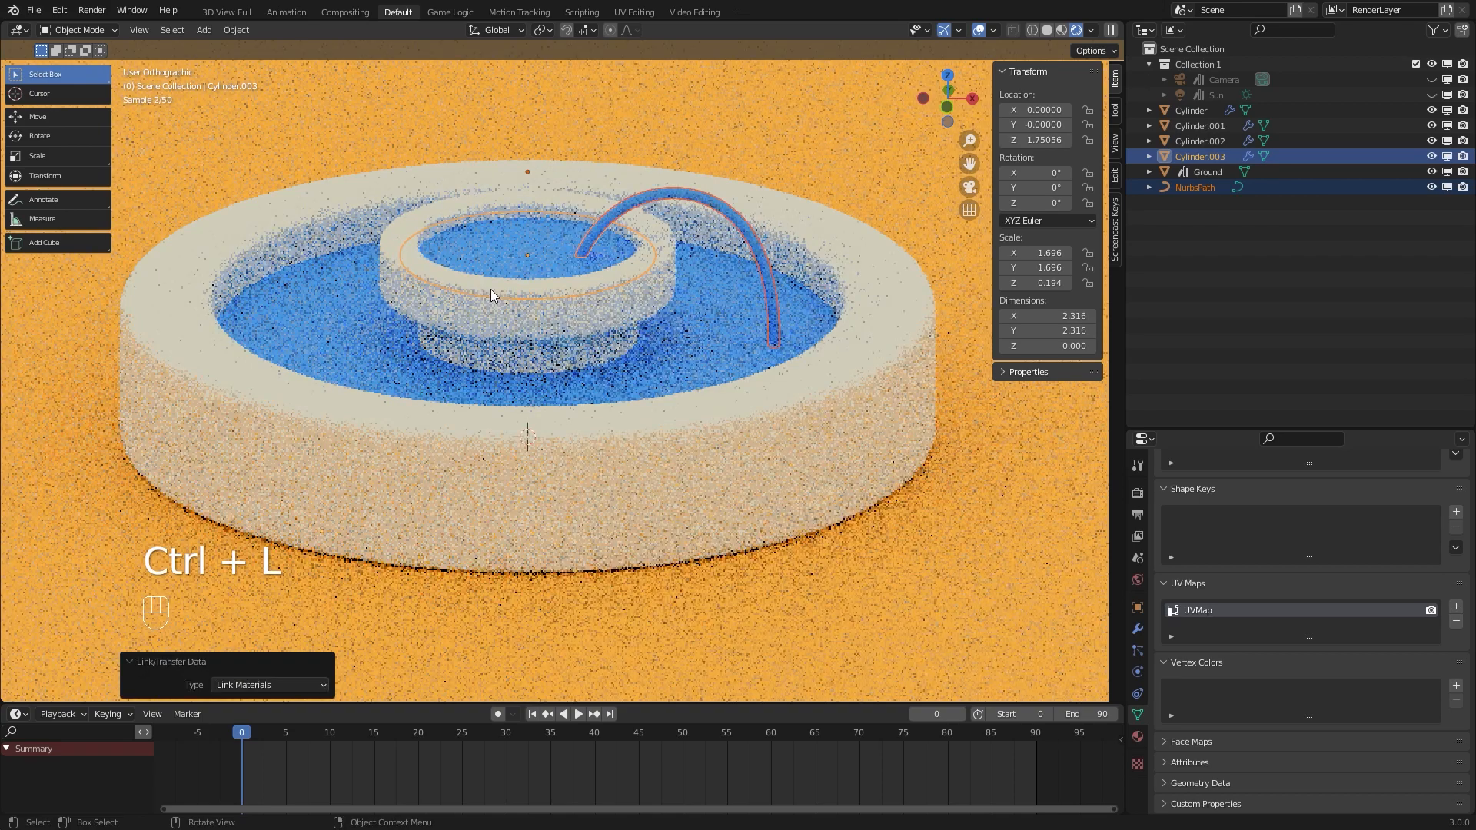
pyautogui.click(730, 212)
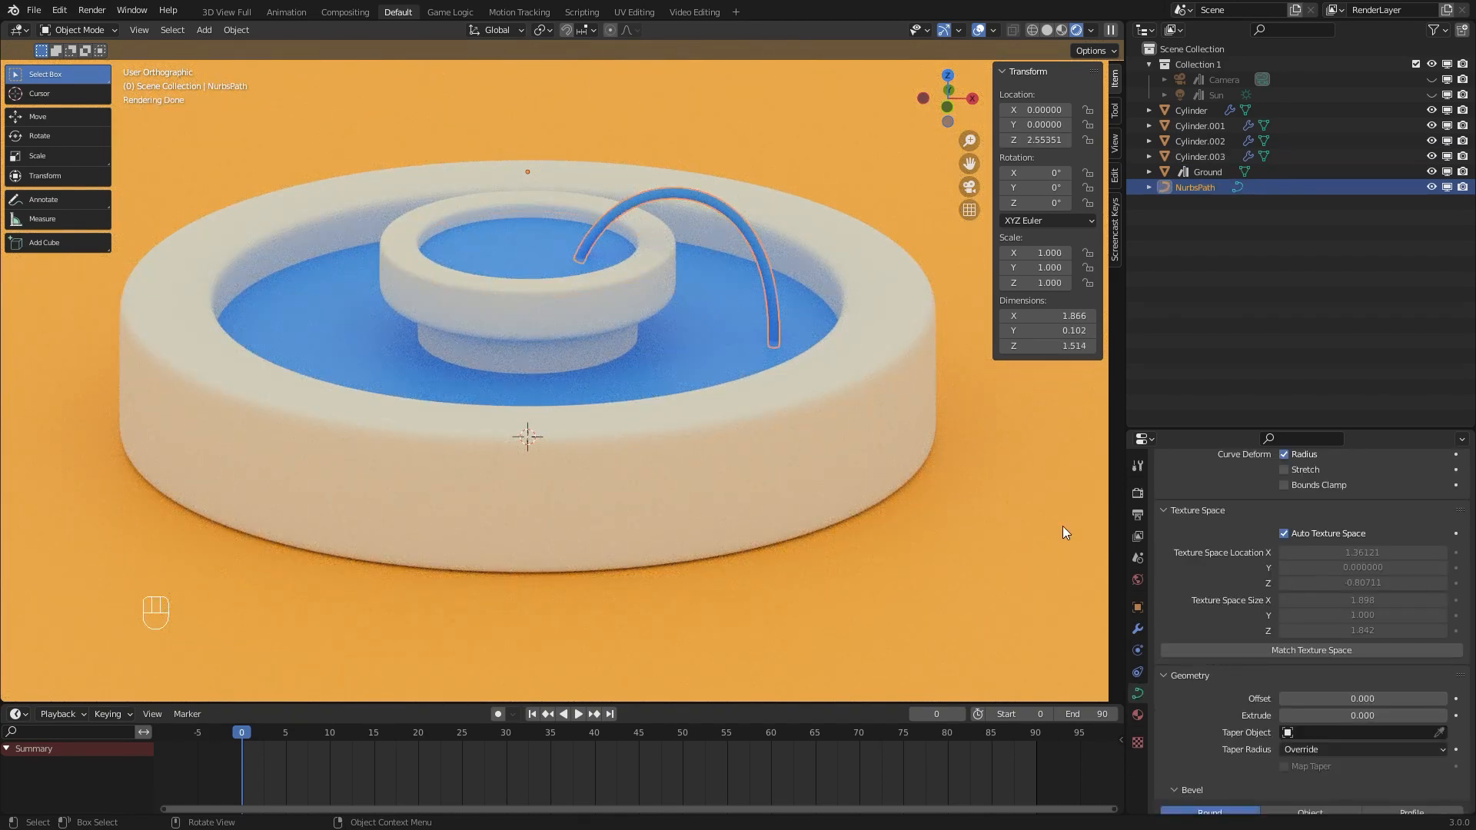
# Try trimming the path with Start & End Mapping, lowering the End factor to 0.837 and restoring it to 1.000 in solid shading
pyautogui.scroll(-8, 1228, 680)
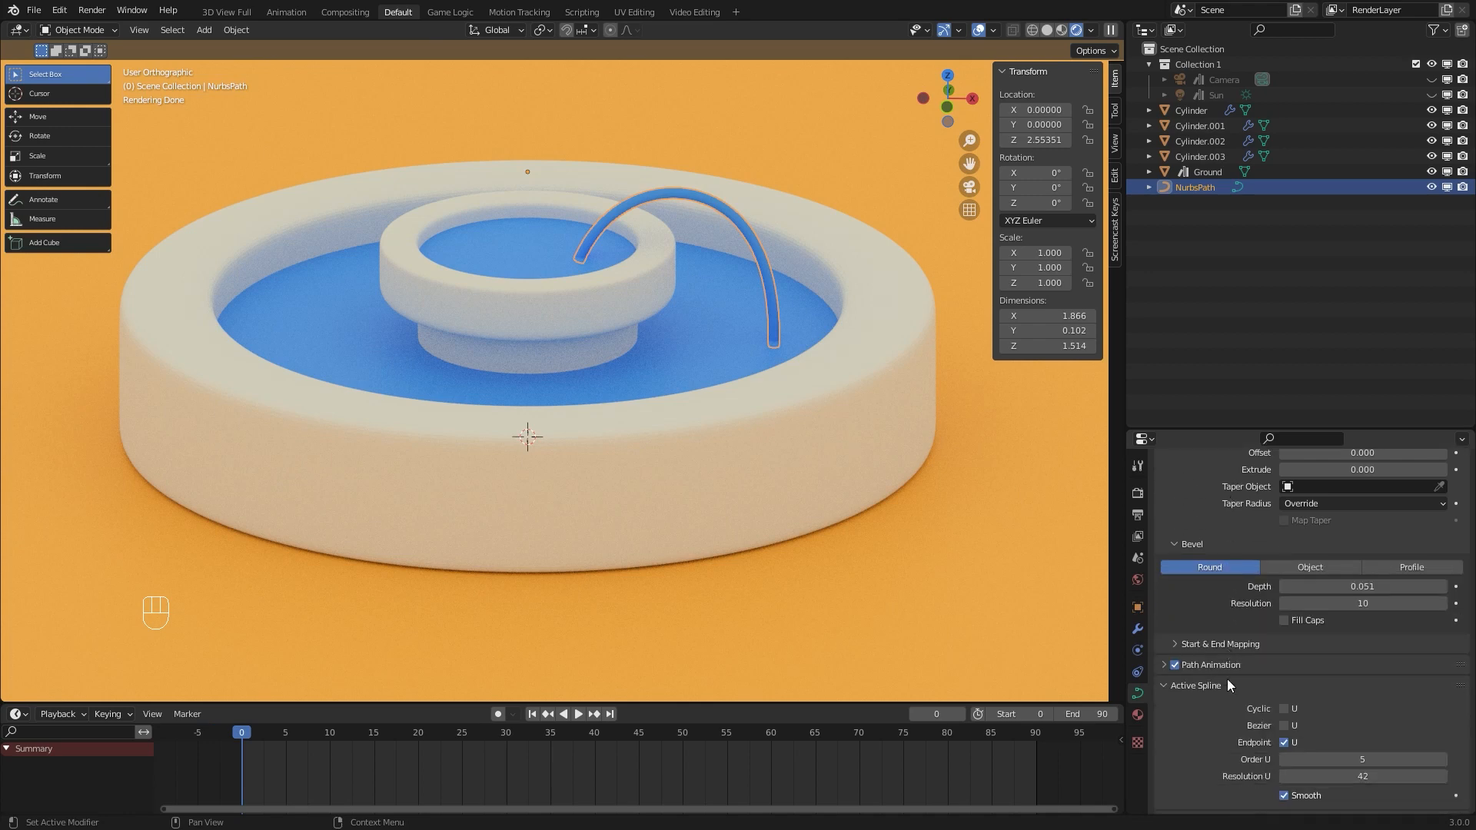
pyautogui.scroll(-4, 1228, 681)
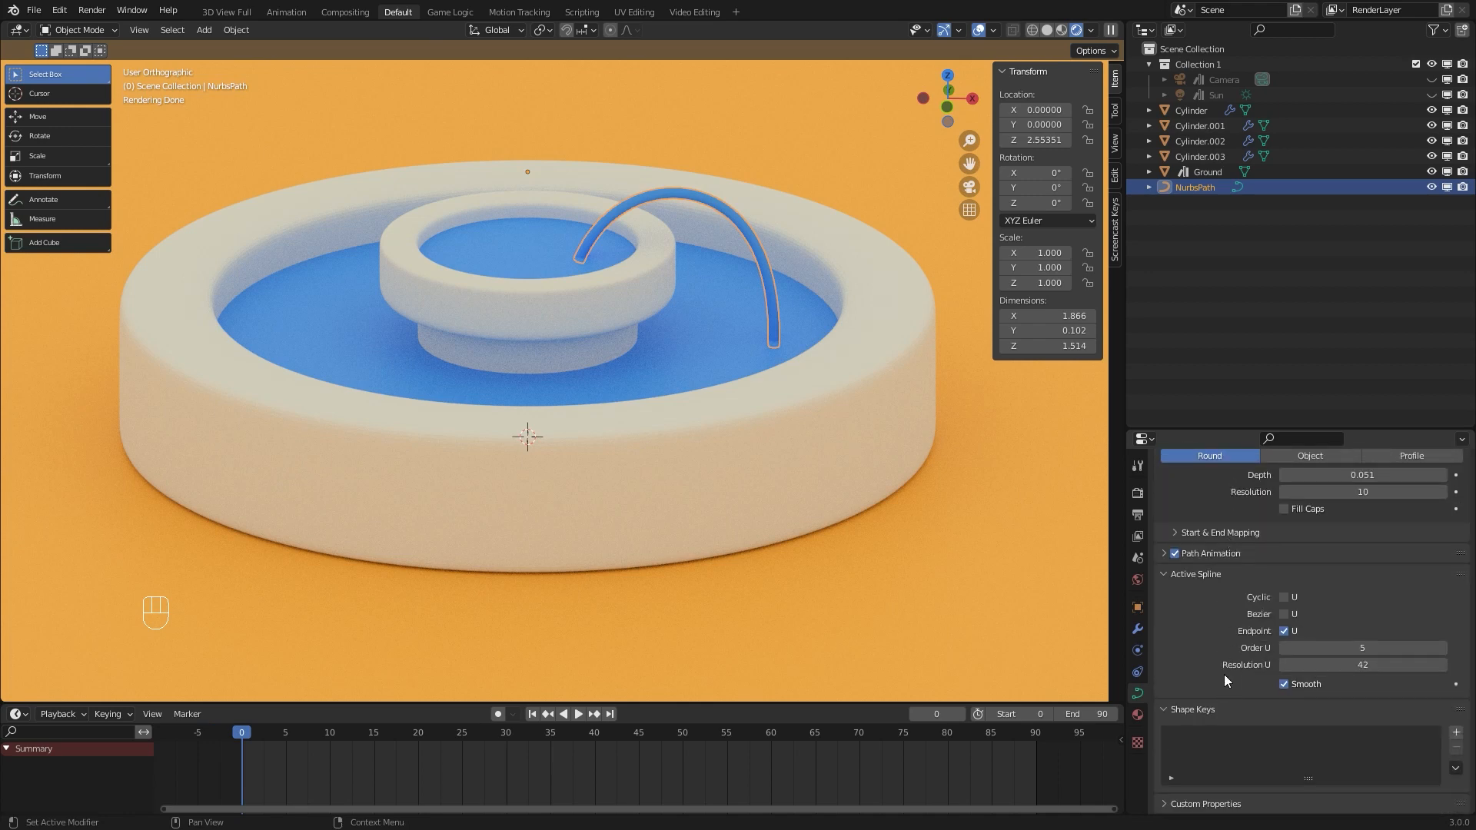
pyautogui.scroll(2, 1224, 675)
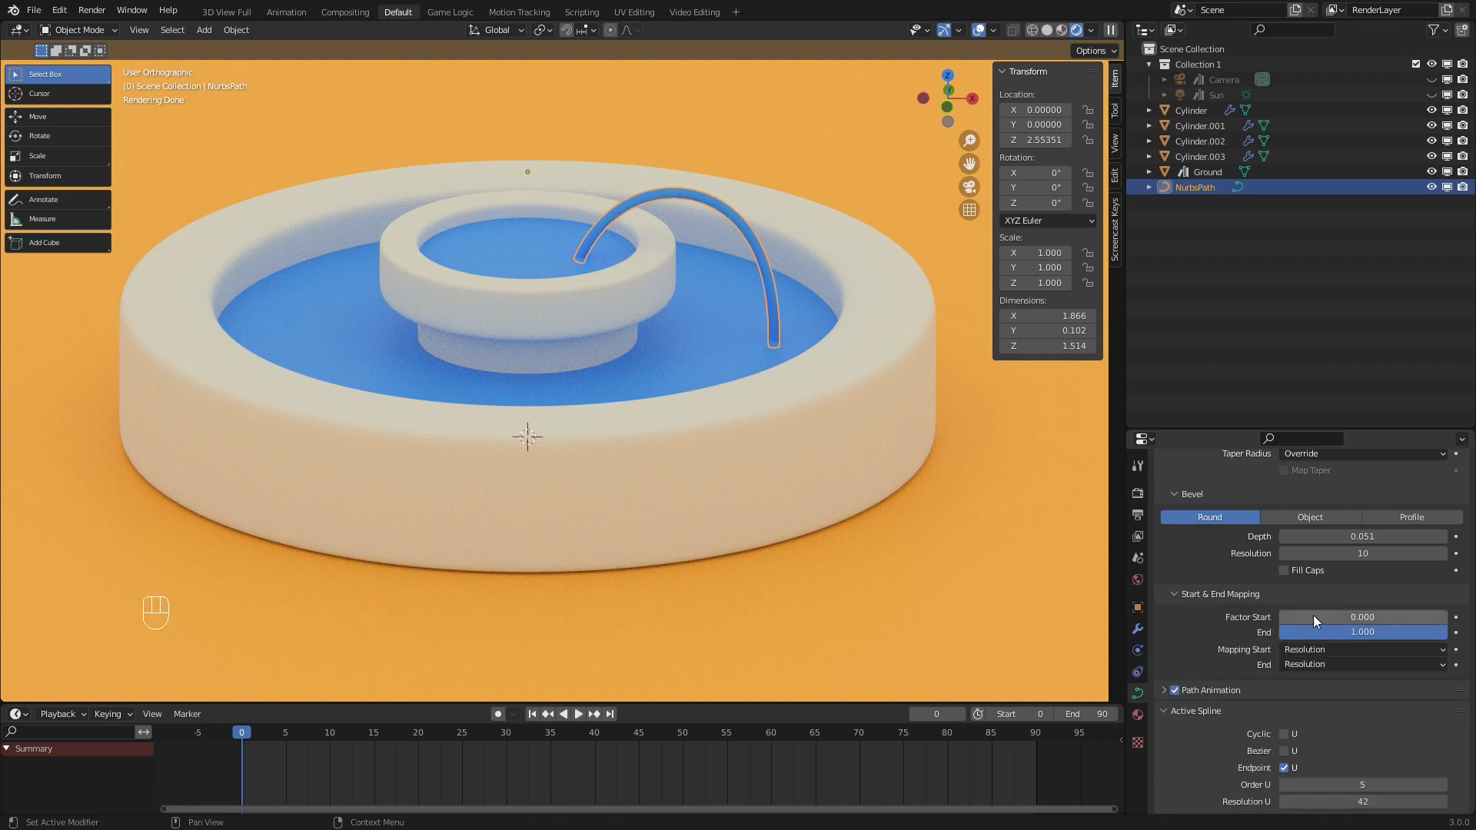
pyautogui.moveTo(1433, 634)
pyautogui.mouseDown()
pyautogui.moveTo(1299, 632)
pyautogui.moveTo(1404, 633)
pyautogui.mouseUp()
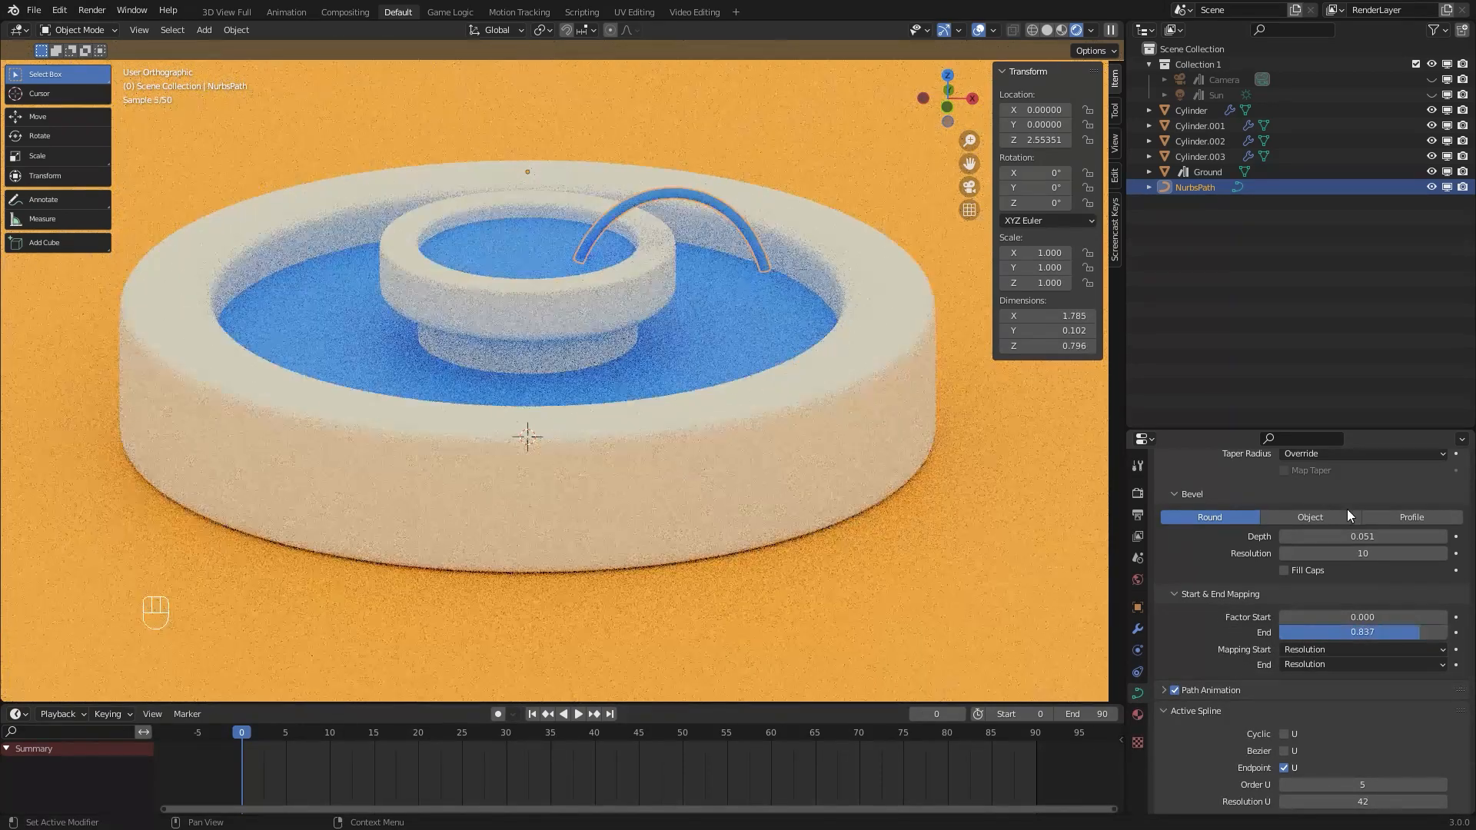
pyautogui.click(1048, 30)
pyautogui.moveTo(1279, 618); pyautogui.dragTo(1325, 637)
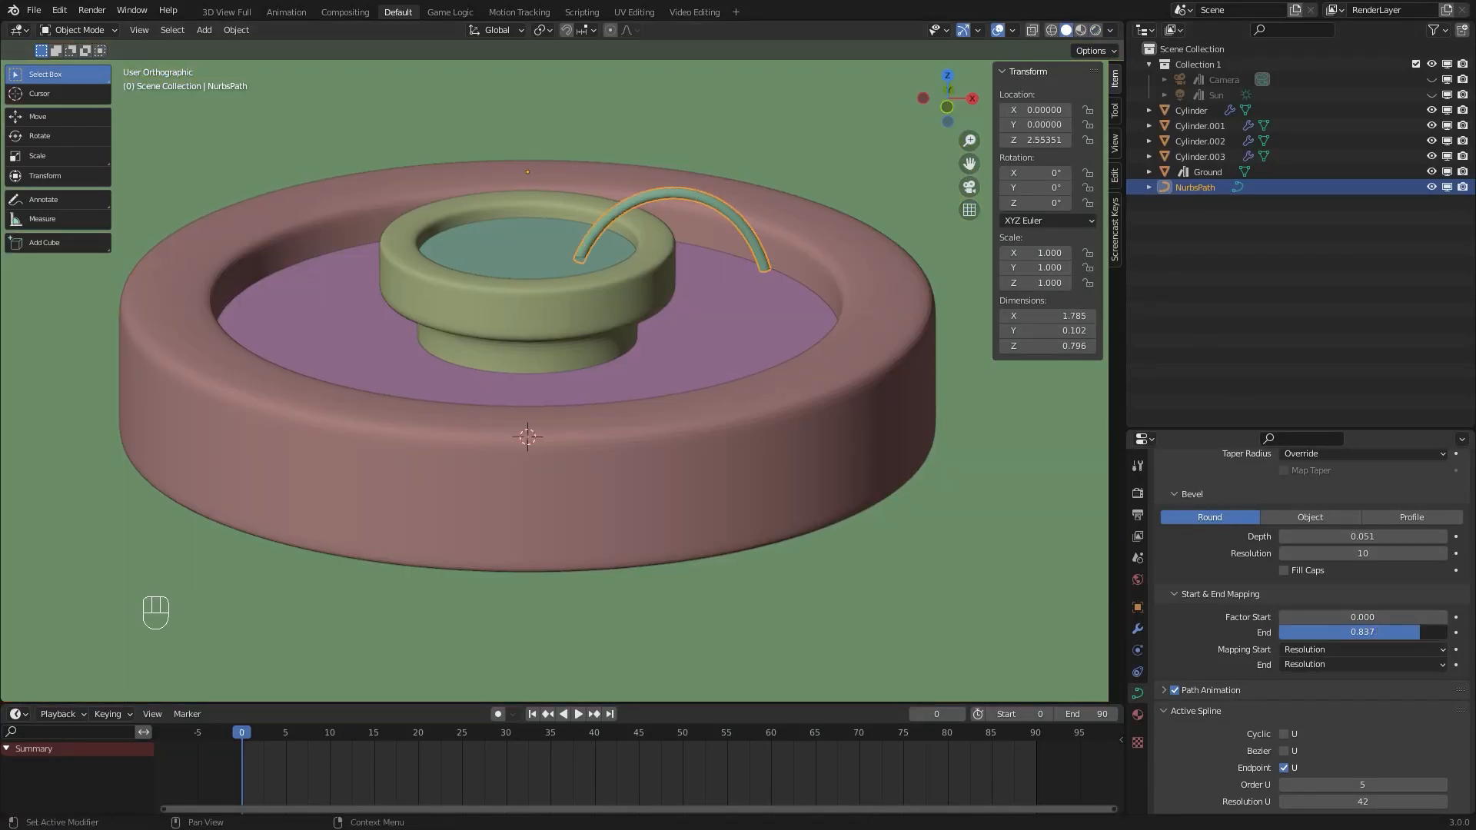
pyautogui.moveTo(1420, 632)
pyautogui.mouseDown()
pyautogui.moveTo(1307, 632)
pyautogui.moveTo(1440, 632)
pyautogui.mouseUp()
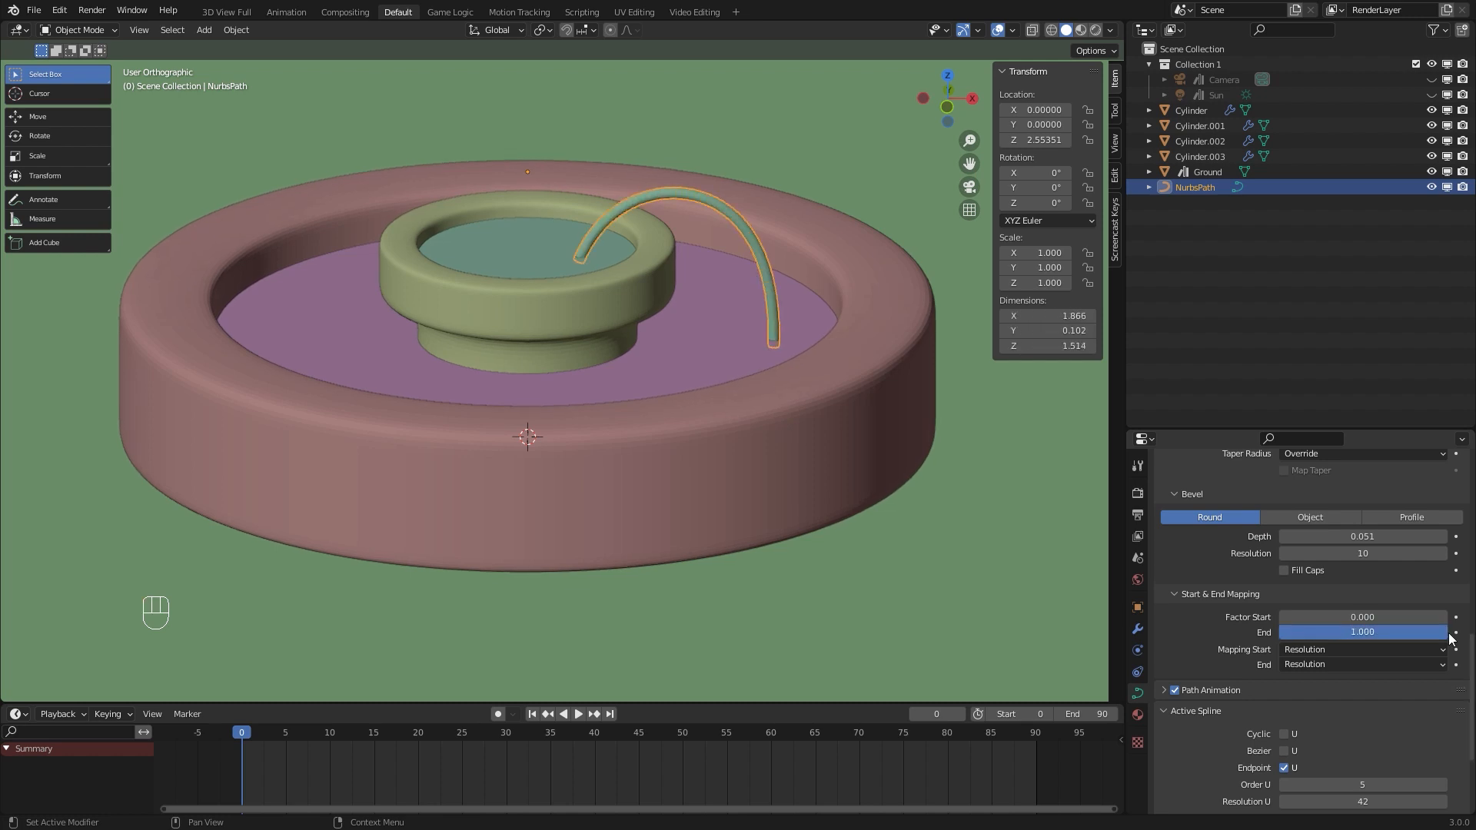
# Enlarge the timeline and, at frame 20, set the path's Factor Start to 1.000 and keyframe both Start and End factors
pyautogui.moveTo(447, 705); pyautogui.dragTo(369, 581)
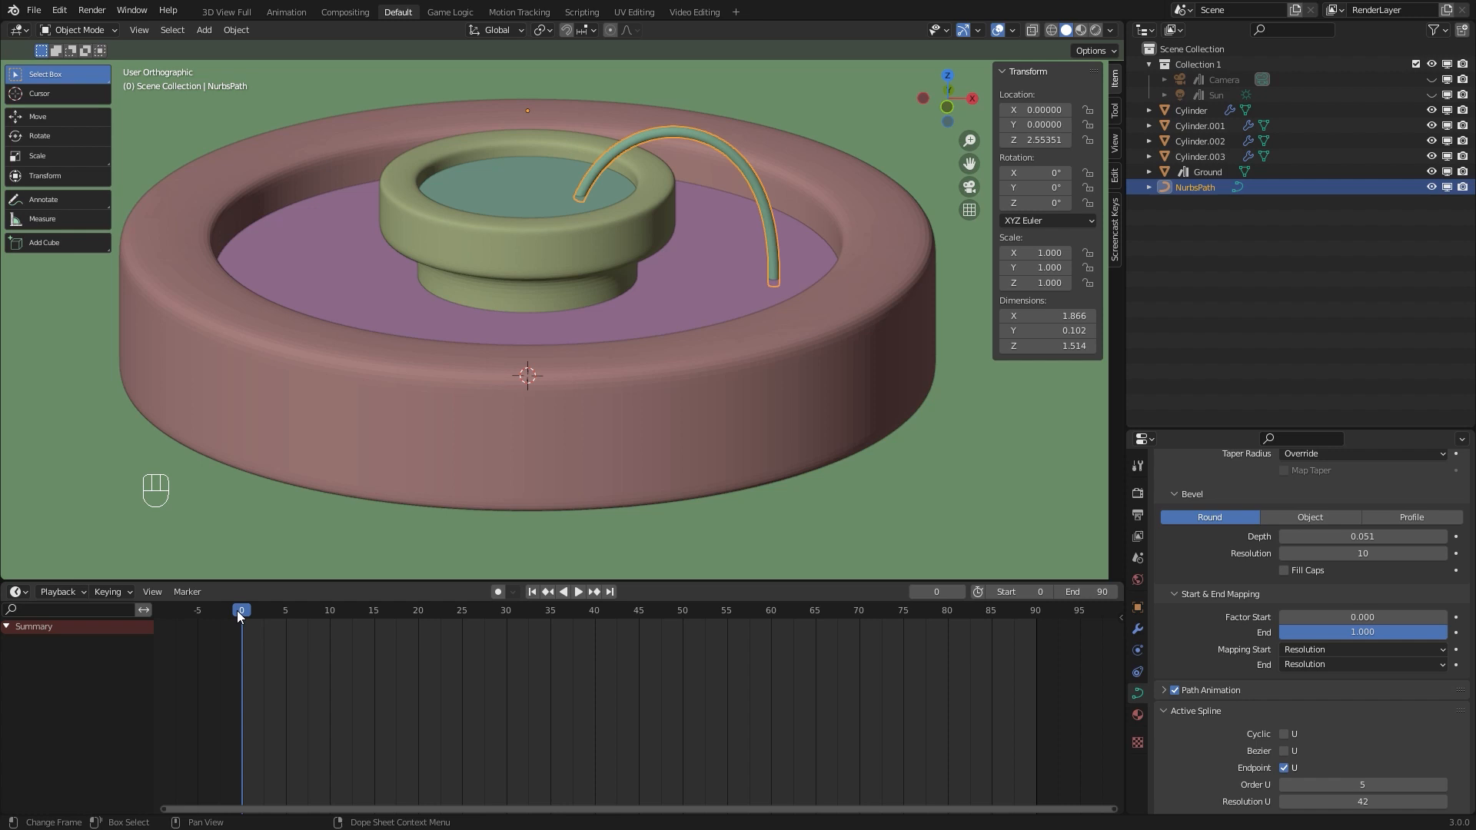
pyautogui.moveTo(239, 612); pyautogui.dragTo(417, 612)
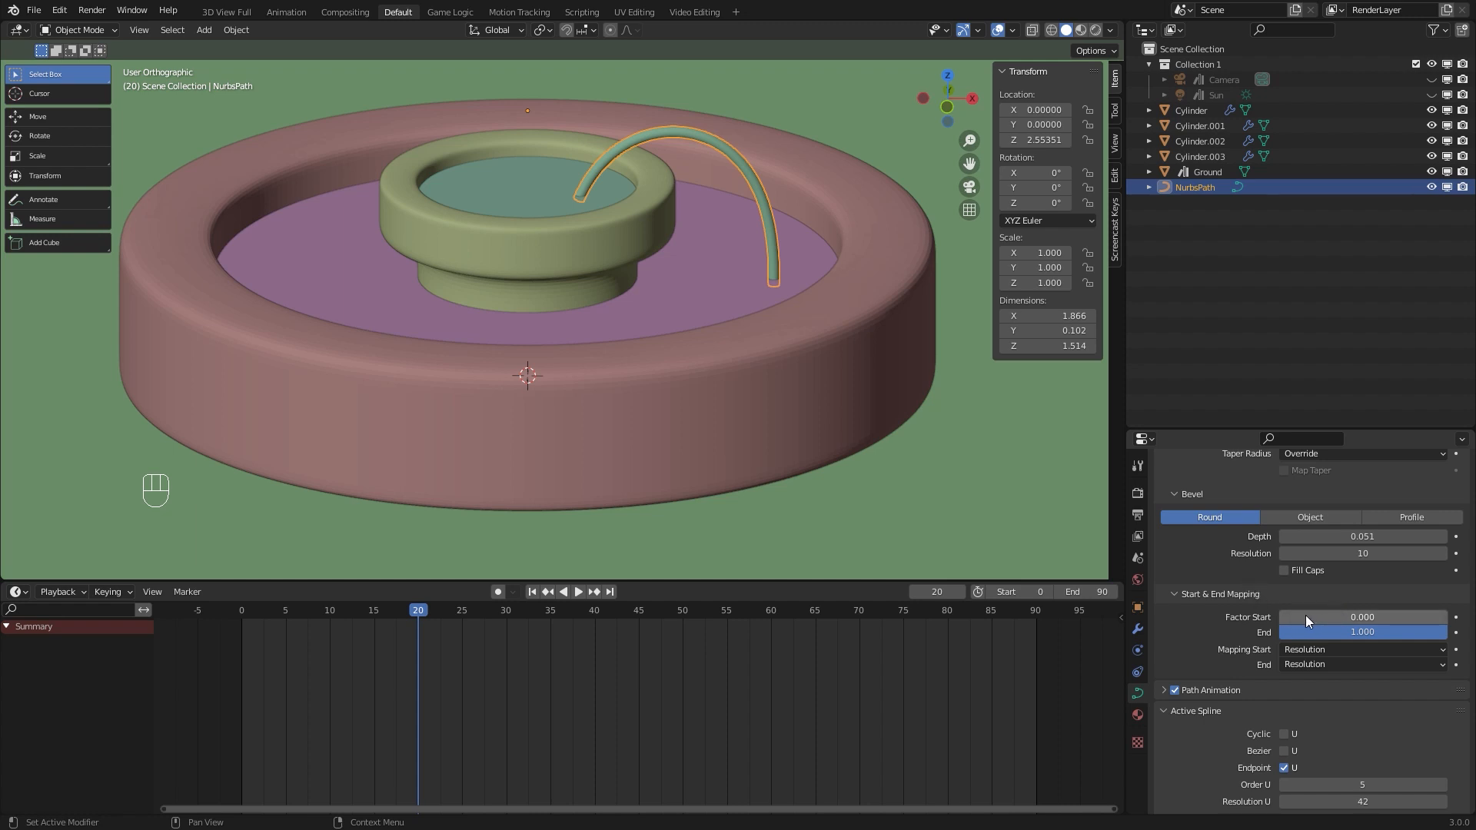
pyautogui.moveTo(1306, 615); pyautogui.dragTo(1453, 615)
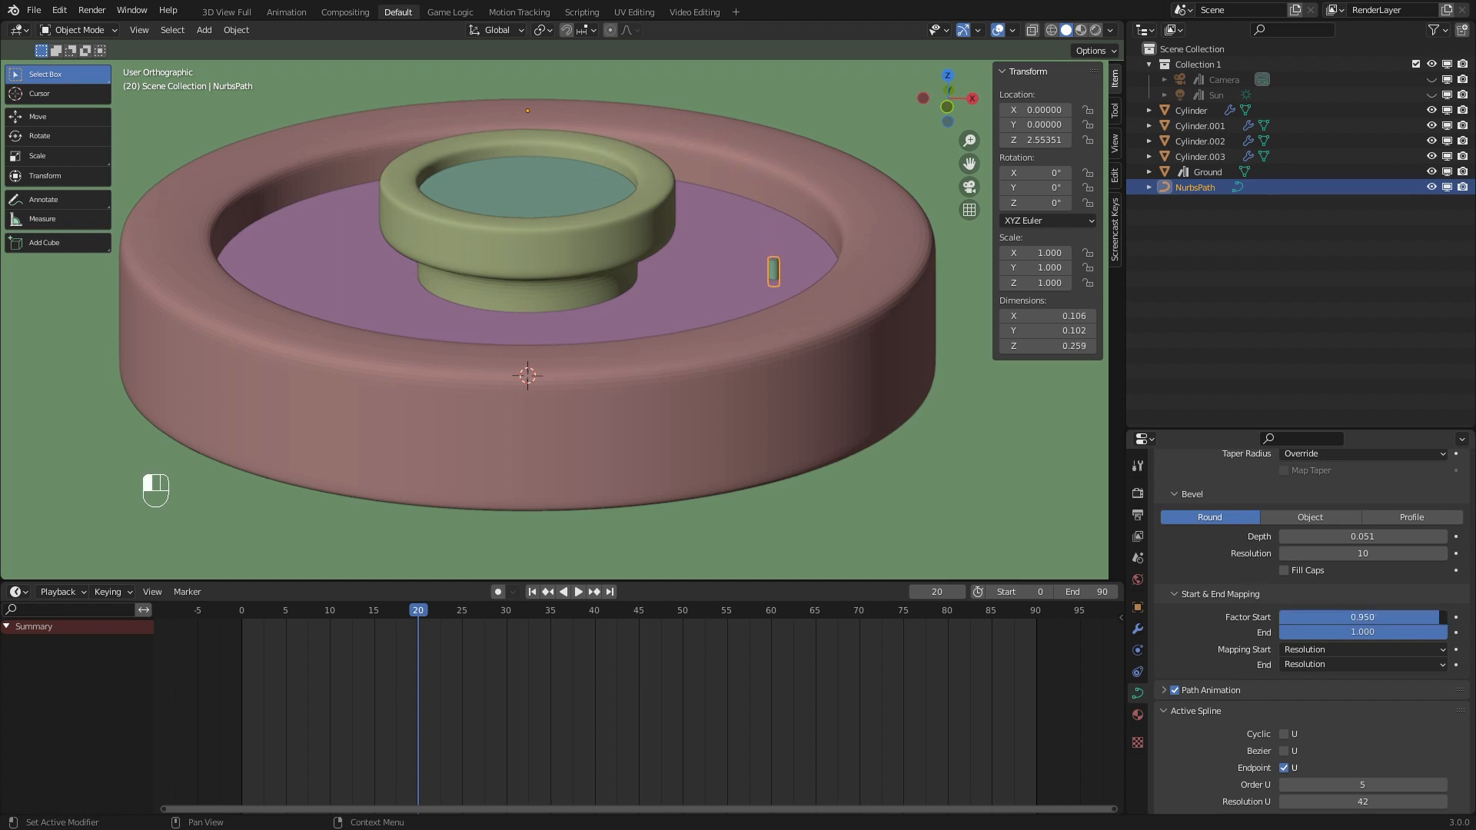
pyautogui.doubleClick(1407, 617)
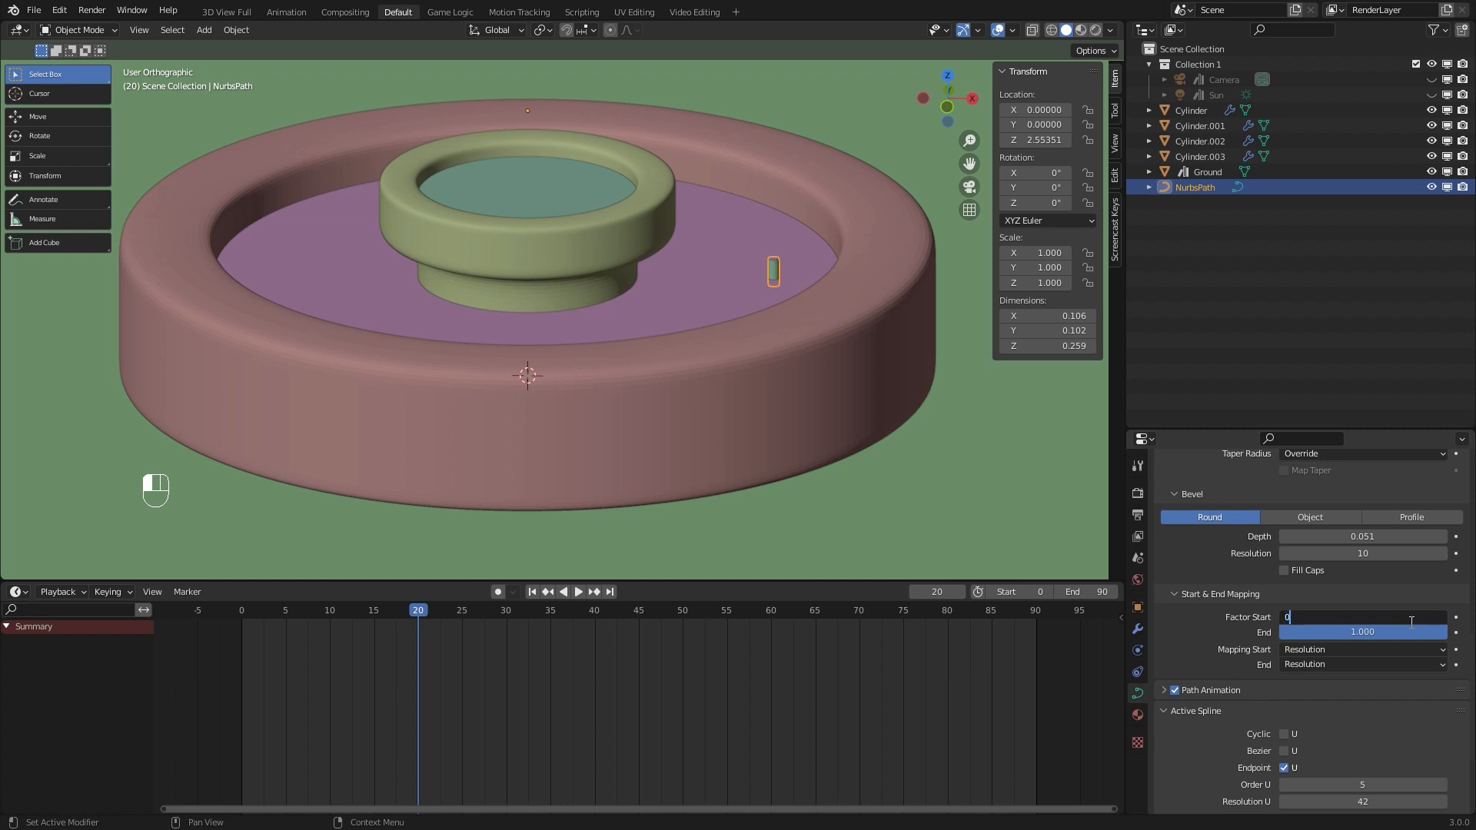
pyautogui.press('BackSpace')
pyautogui.press('BackSpace')
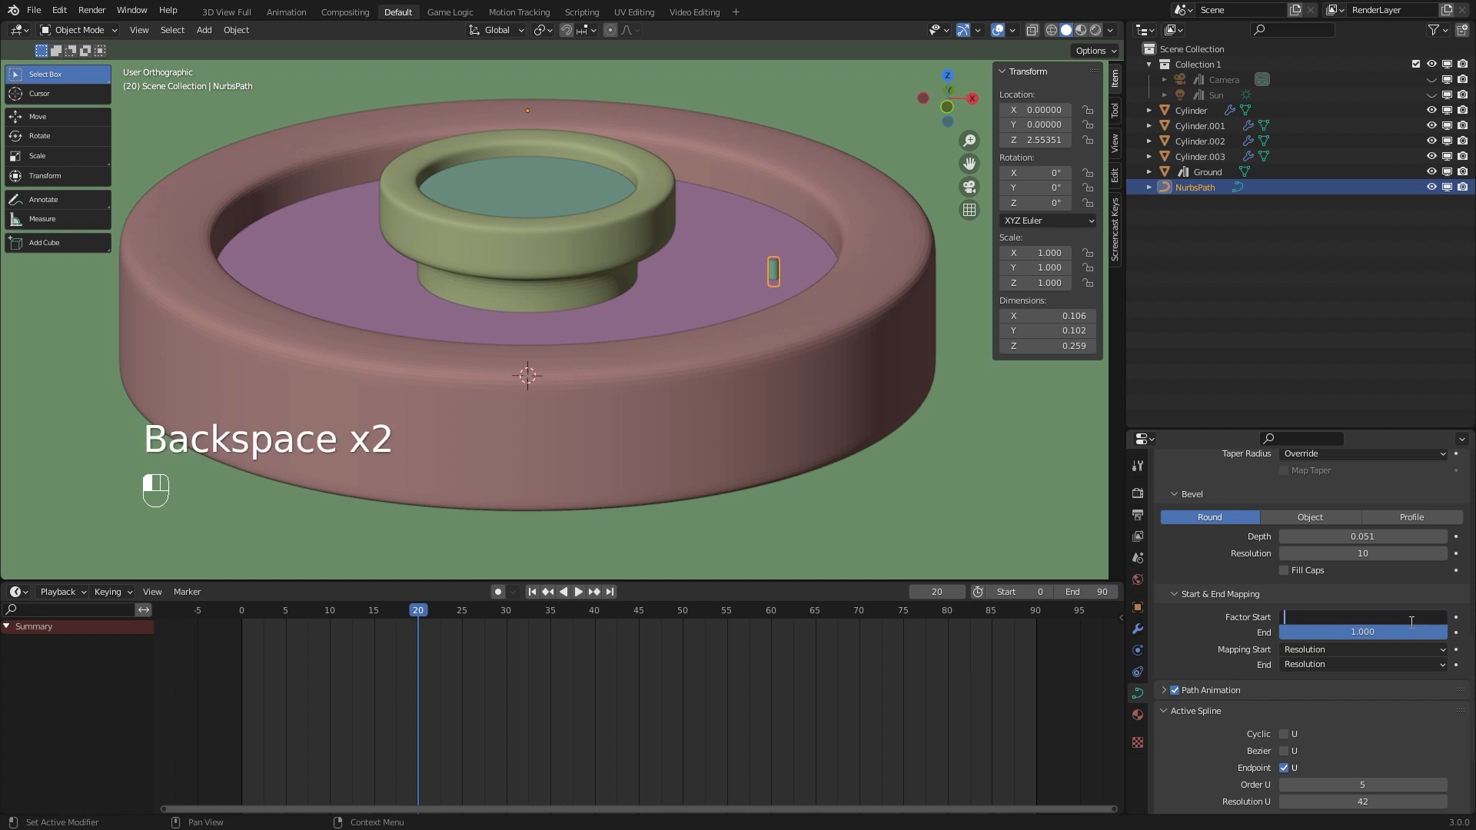
pyautogui.press('Return')
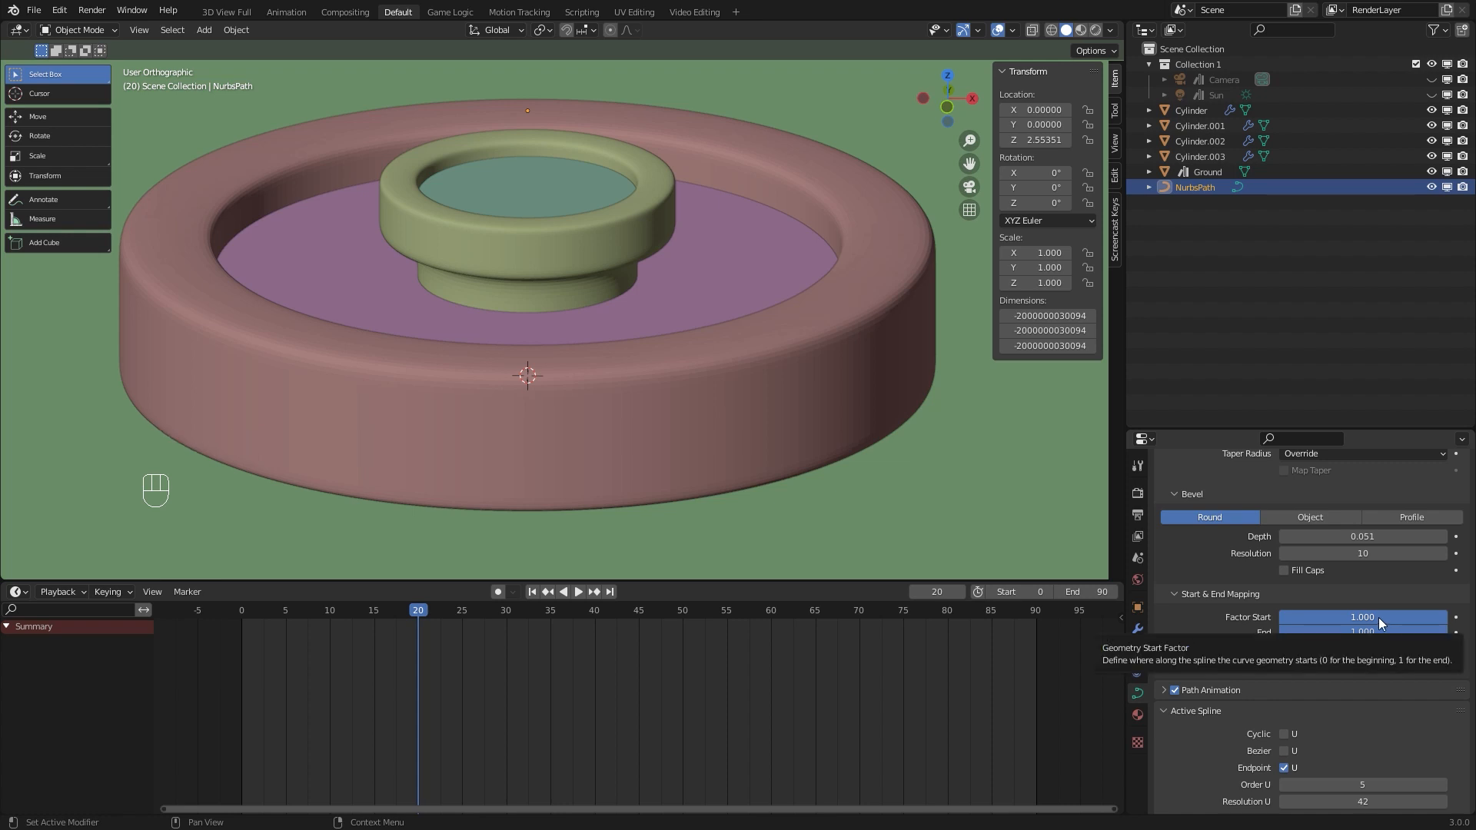
pyautogui.press('i')
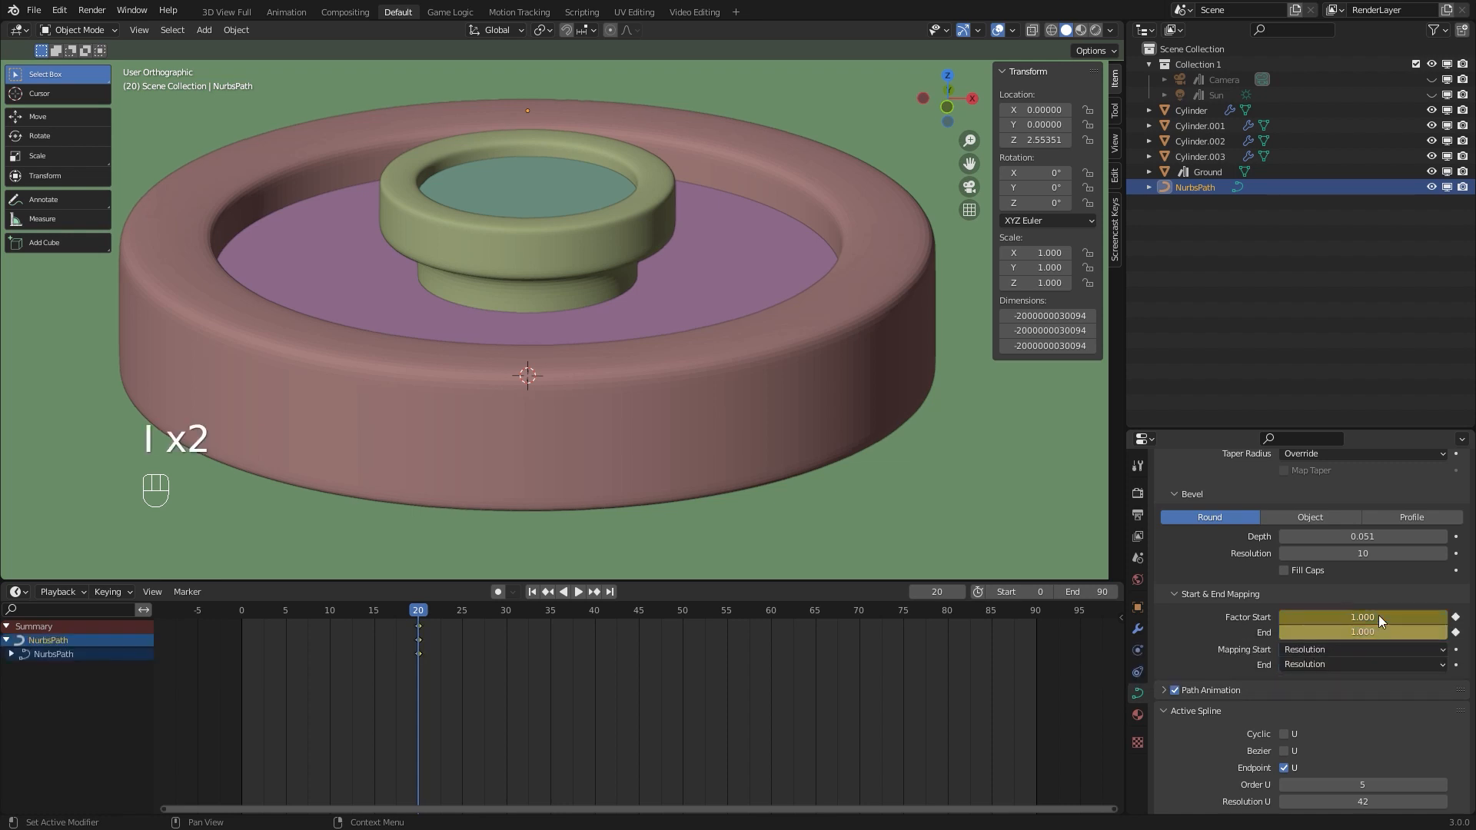
pyautogui.press('i')
# At frame 0, set the path's Factor Start to 0.000 and End to 0.050, and keyframe both
pyautogui.moveTo(418, 613); pyautogui.dragTo(242, 613)
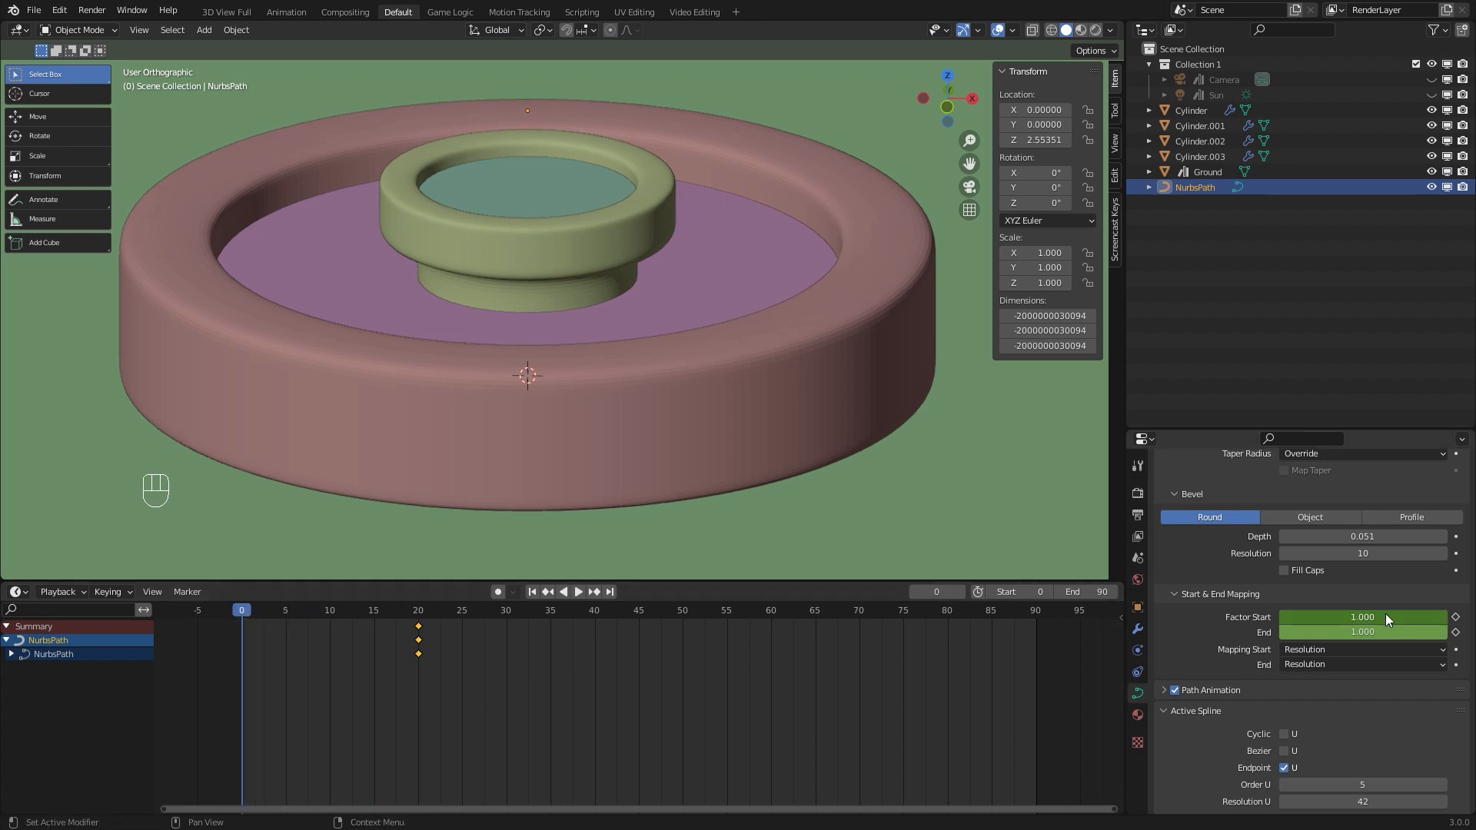
pyautogui.moveTo(1397, 623); pyautogui.dragTo(1250, 622)
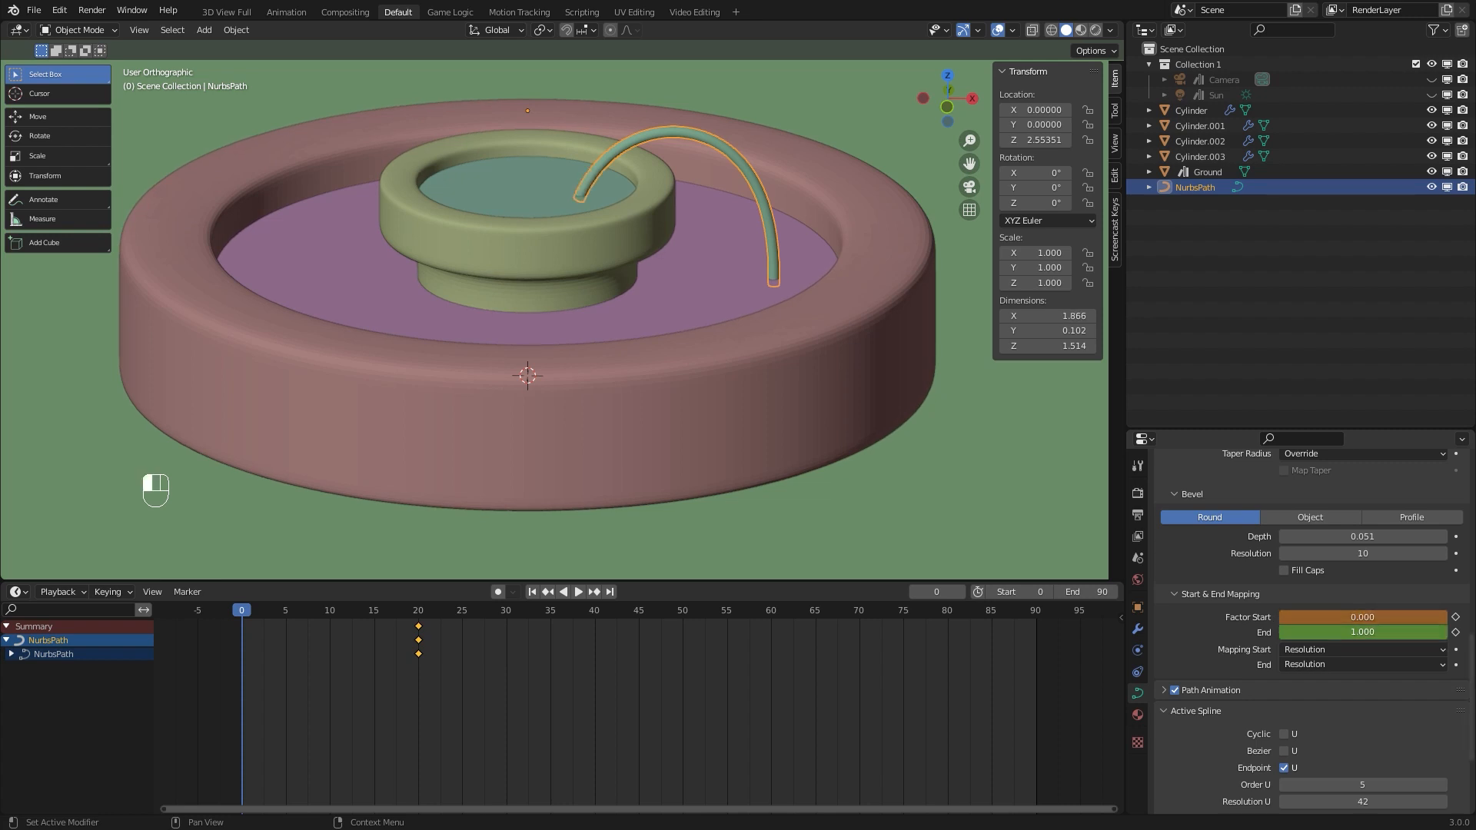
pyautogui.moveTo(1429, 632); pyautogui.dragTo(1364, 632)
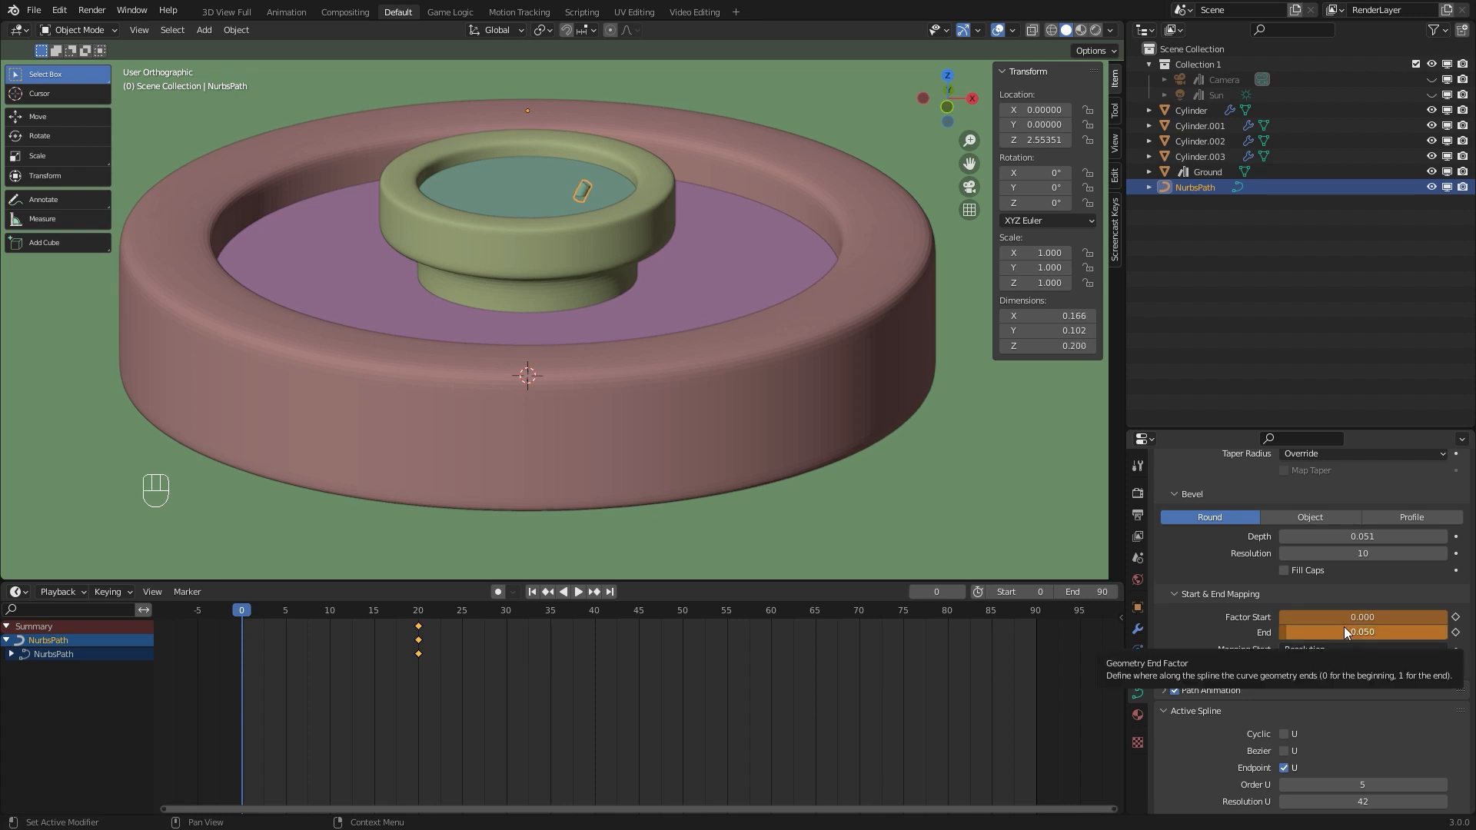
pyautogui.press('i')
pyautogui.press('i')
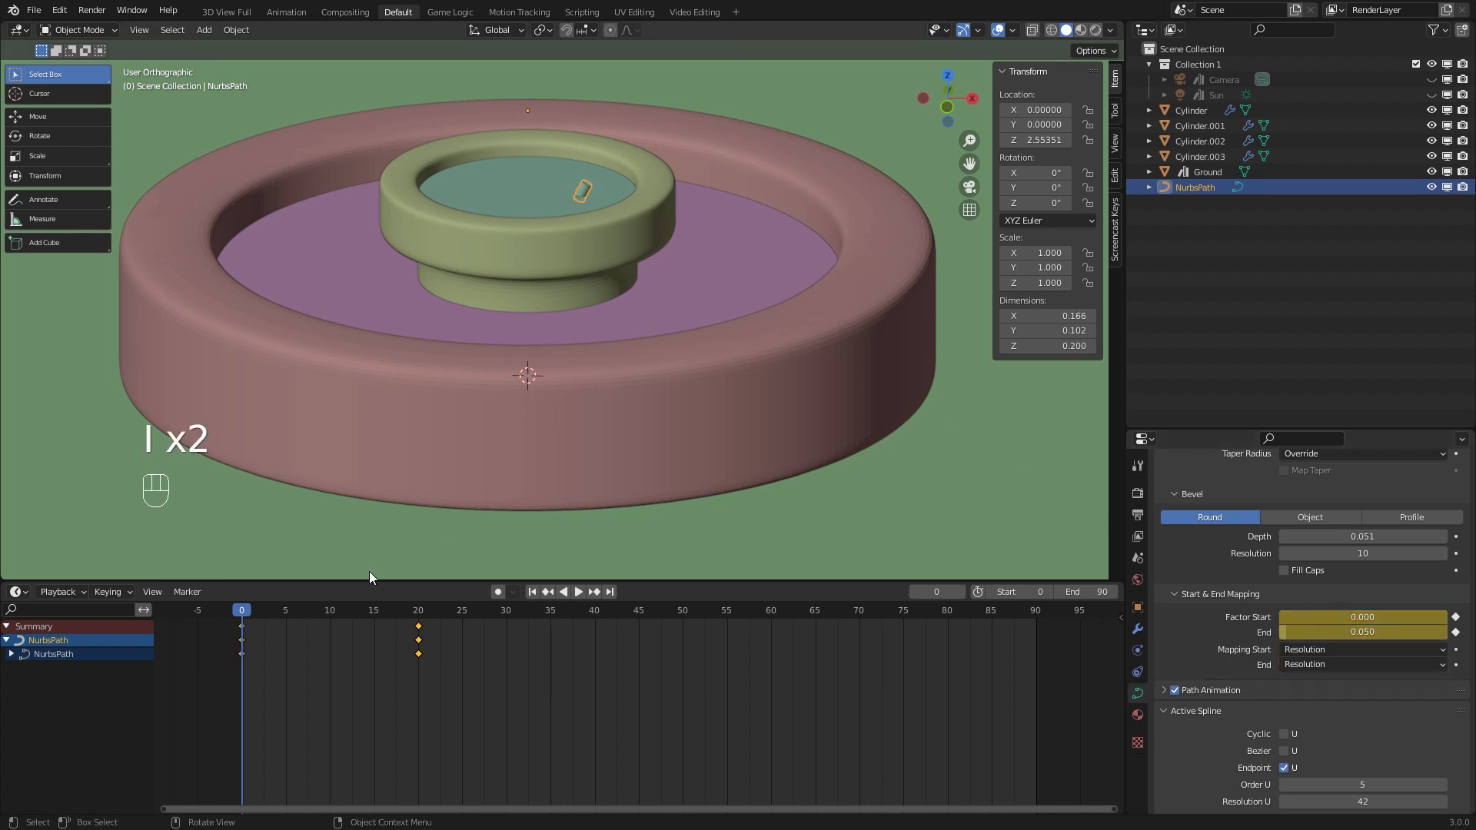
# At frame 10, set the path's Factor Start to 0.250 and End to 0.600, and keyframe both
pyautogui.moveTo(246, 610); pyautogui.dragTo(333, 612)
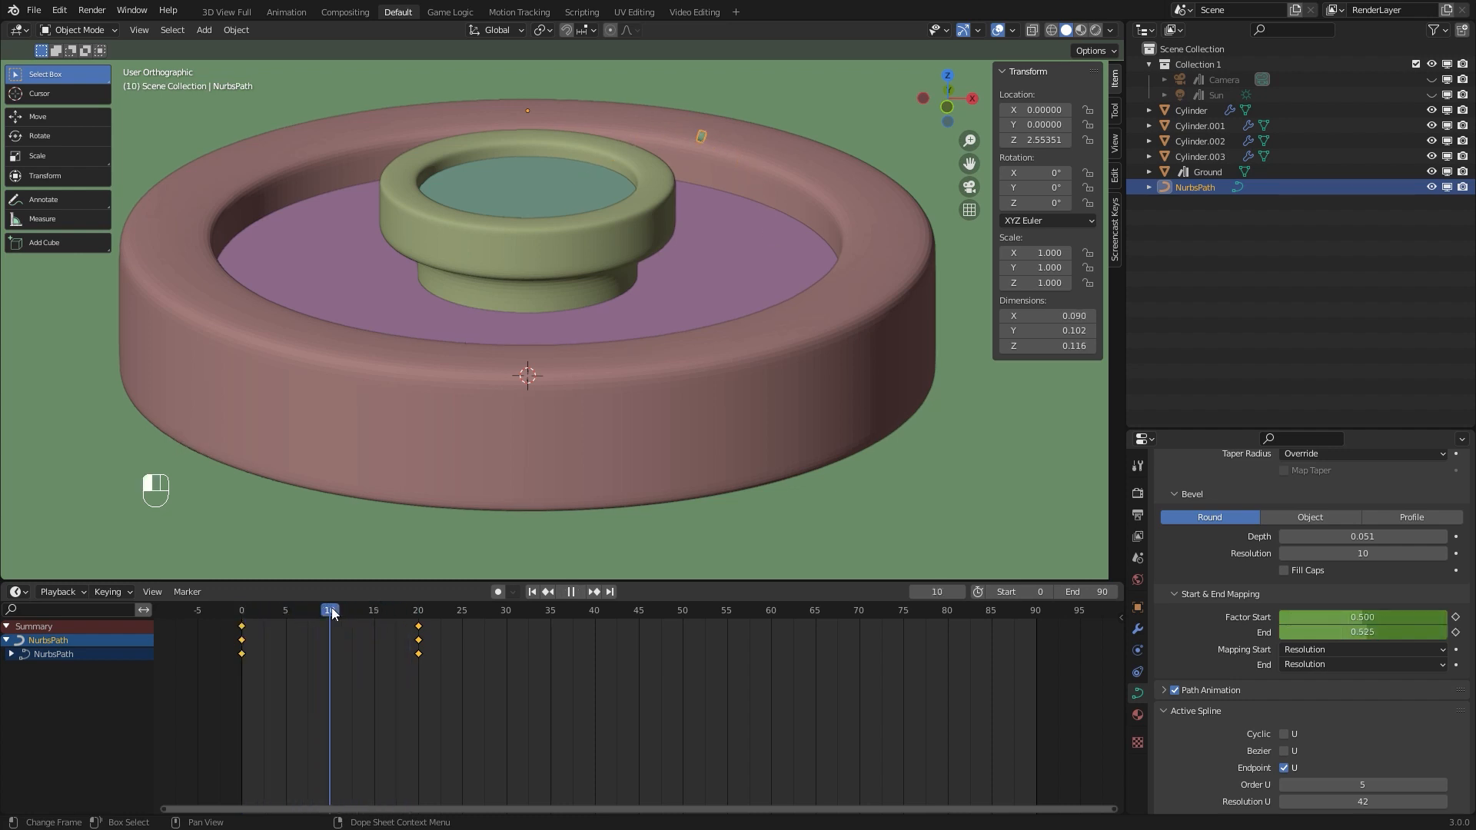
pyautogui.click(1373, 619)
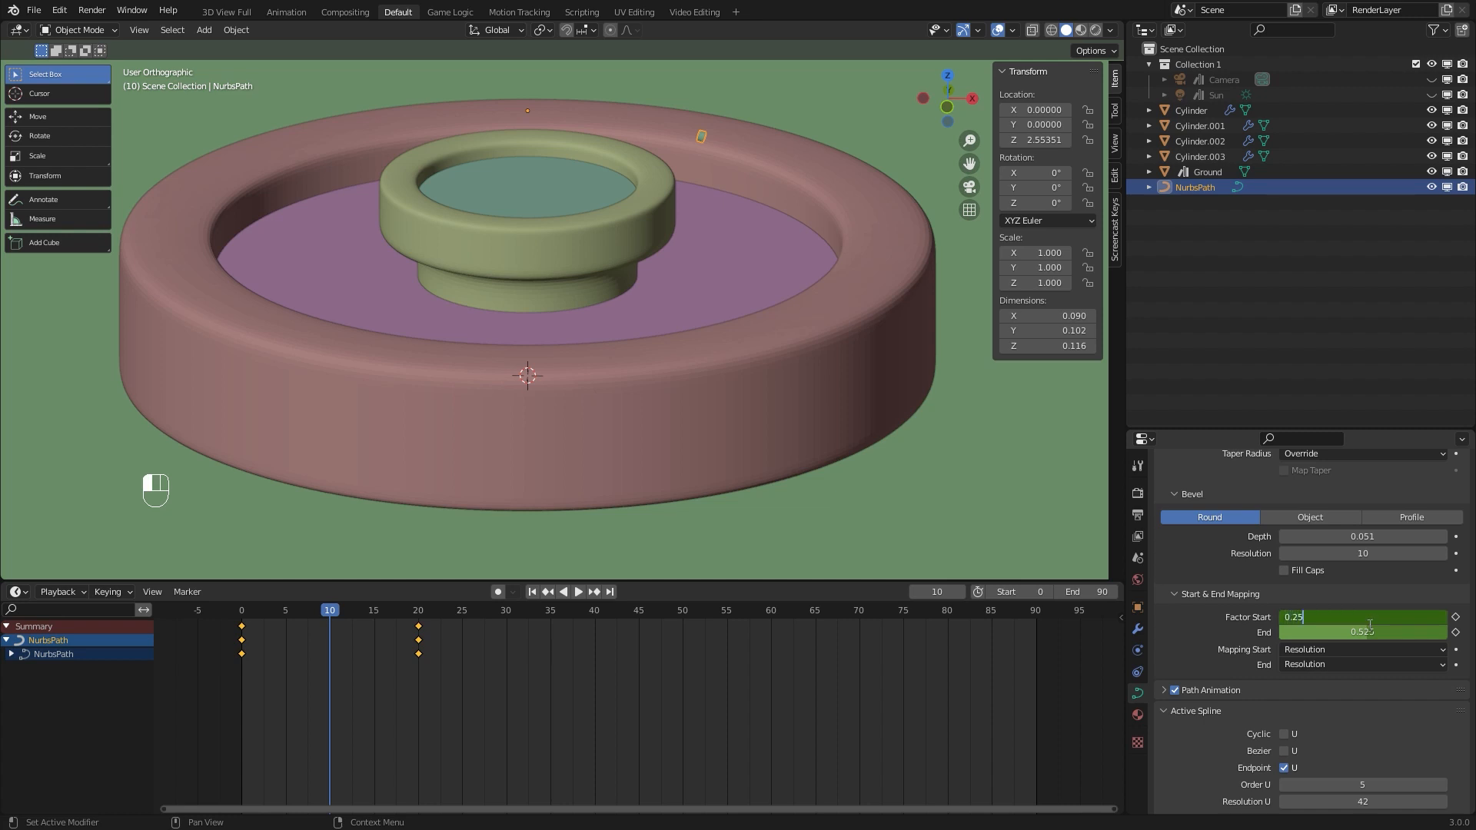
pyautogui.write('0.25')
pyautogui.press('Return')
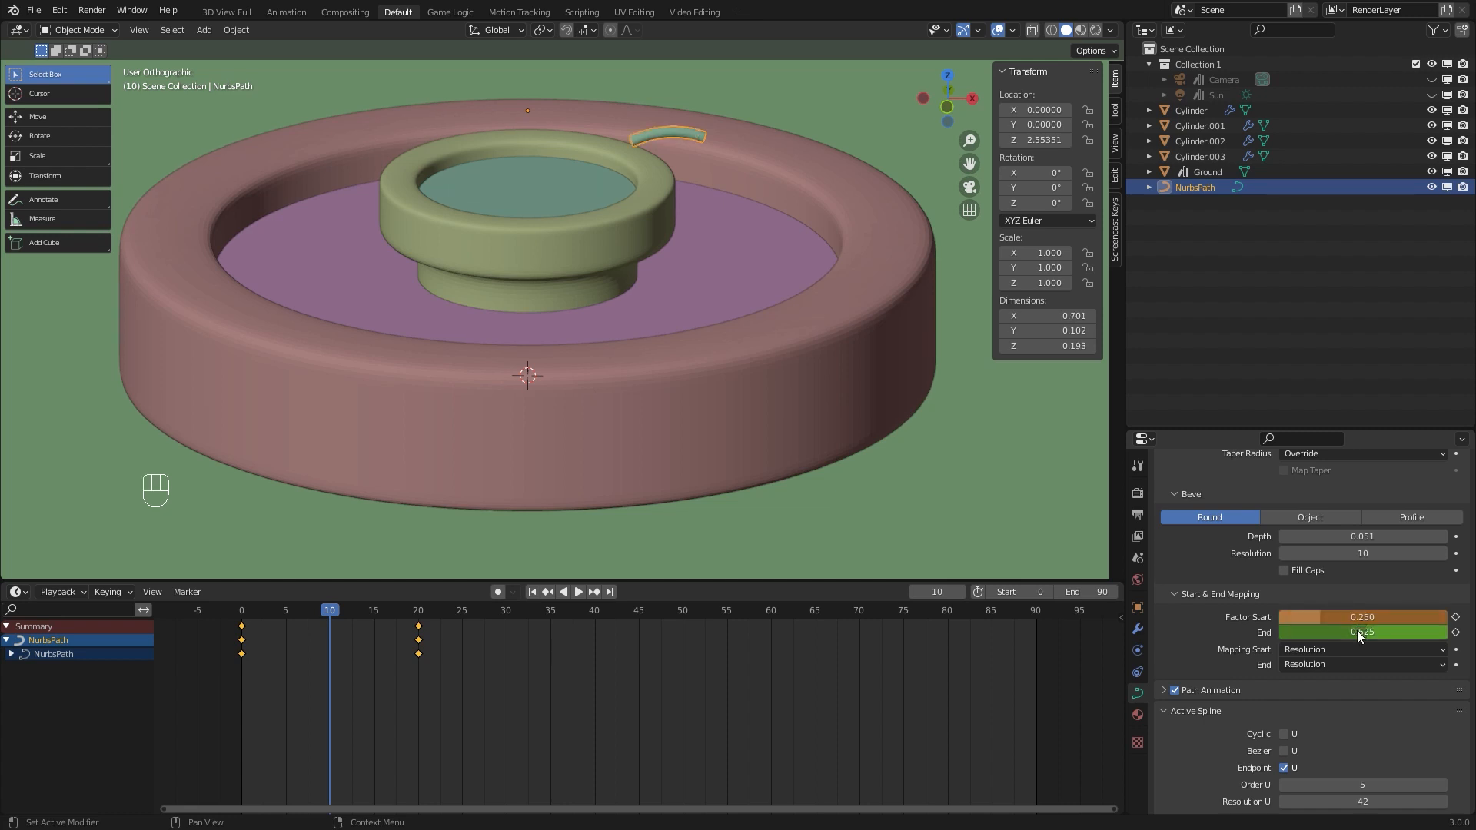
pyautogui.click(1365, 636)
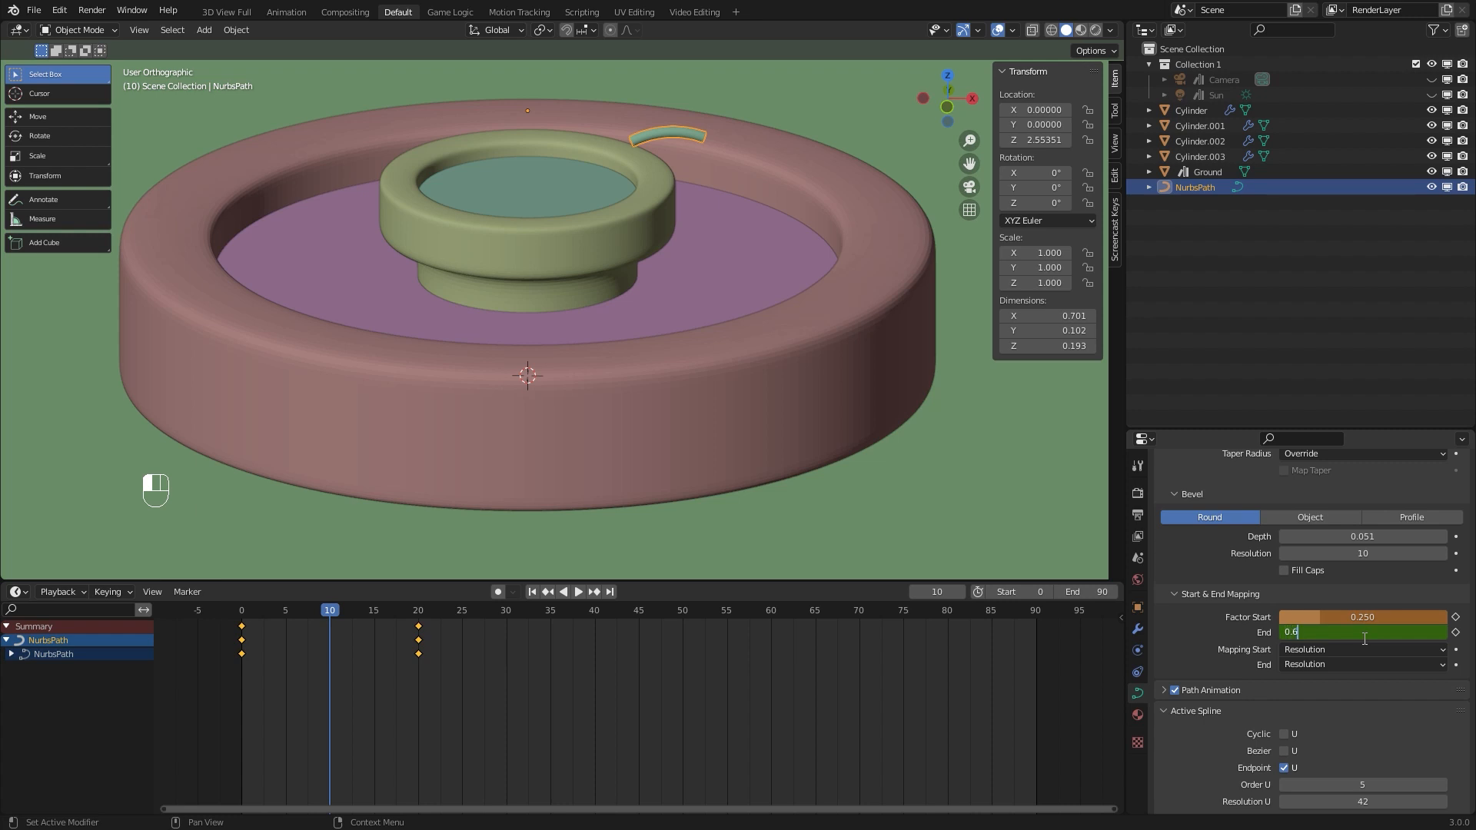
pyautogui.write('0.6')
pyautogui.press('Return')
pyautogui.press('i')
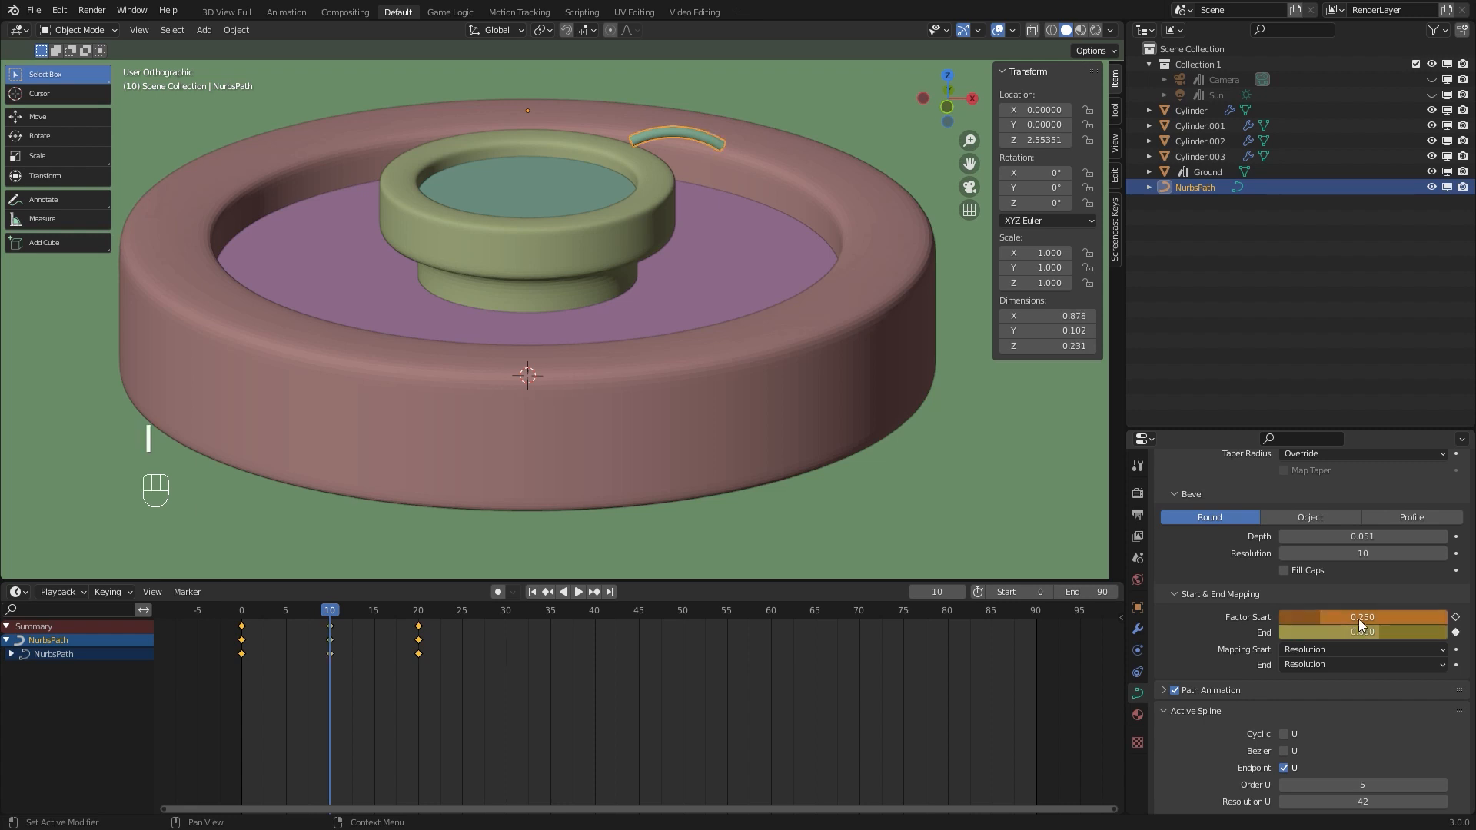
pyautogui.press('i')
# Play the water jet animation from frame 0 to review the motion, and stop it
pyautogui.moveTo(328, 612); pyautogui.dragTo(231, 617)
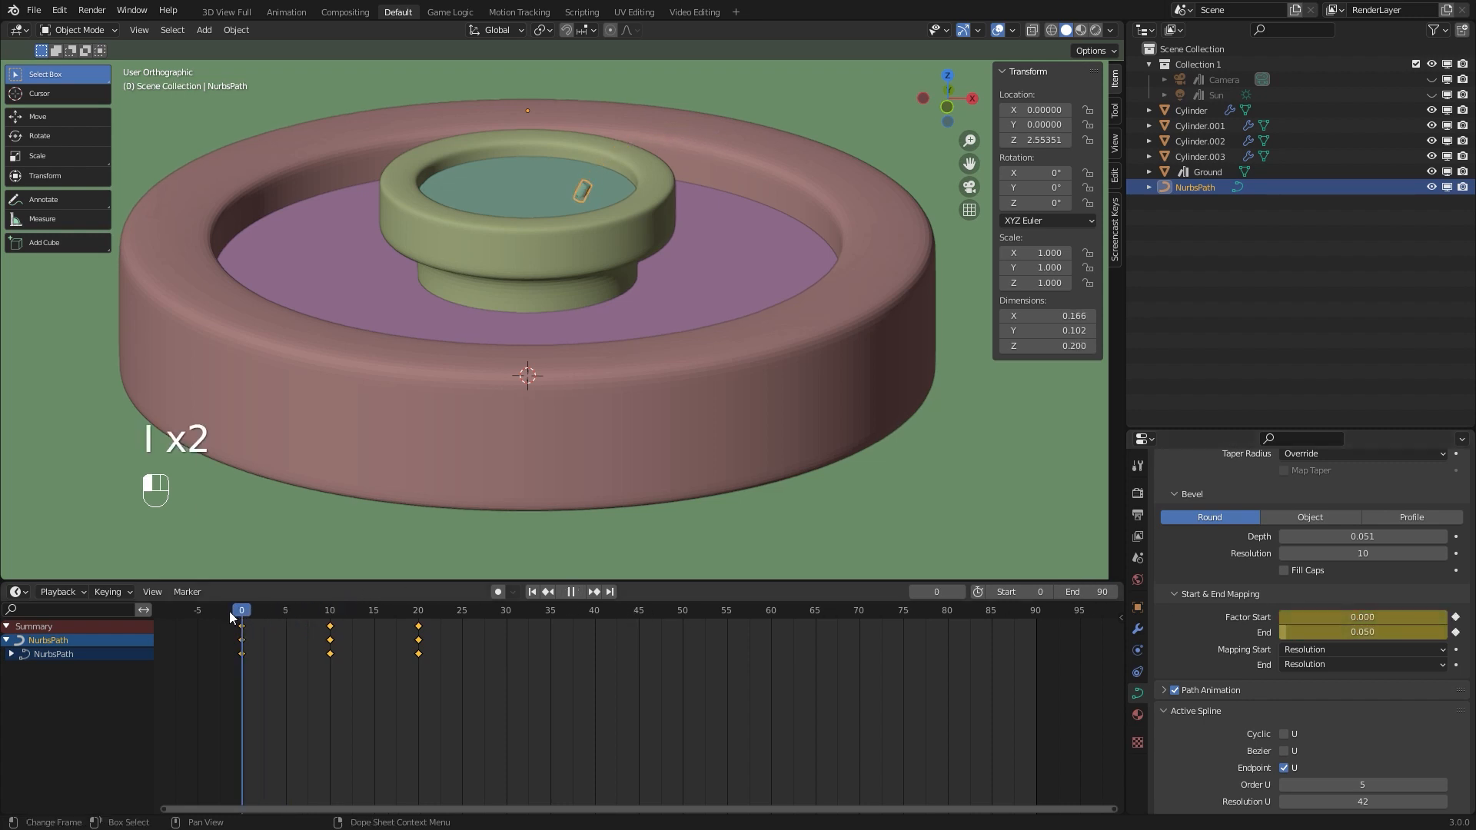
pyautogui.click(578, 591)
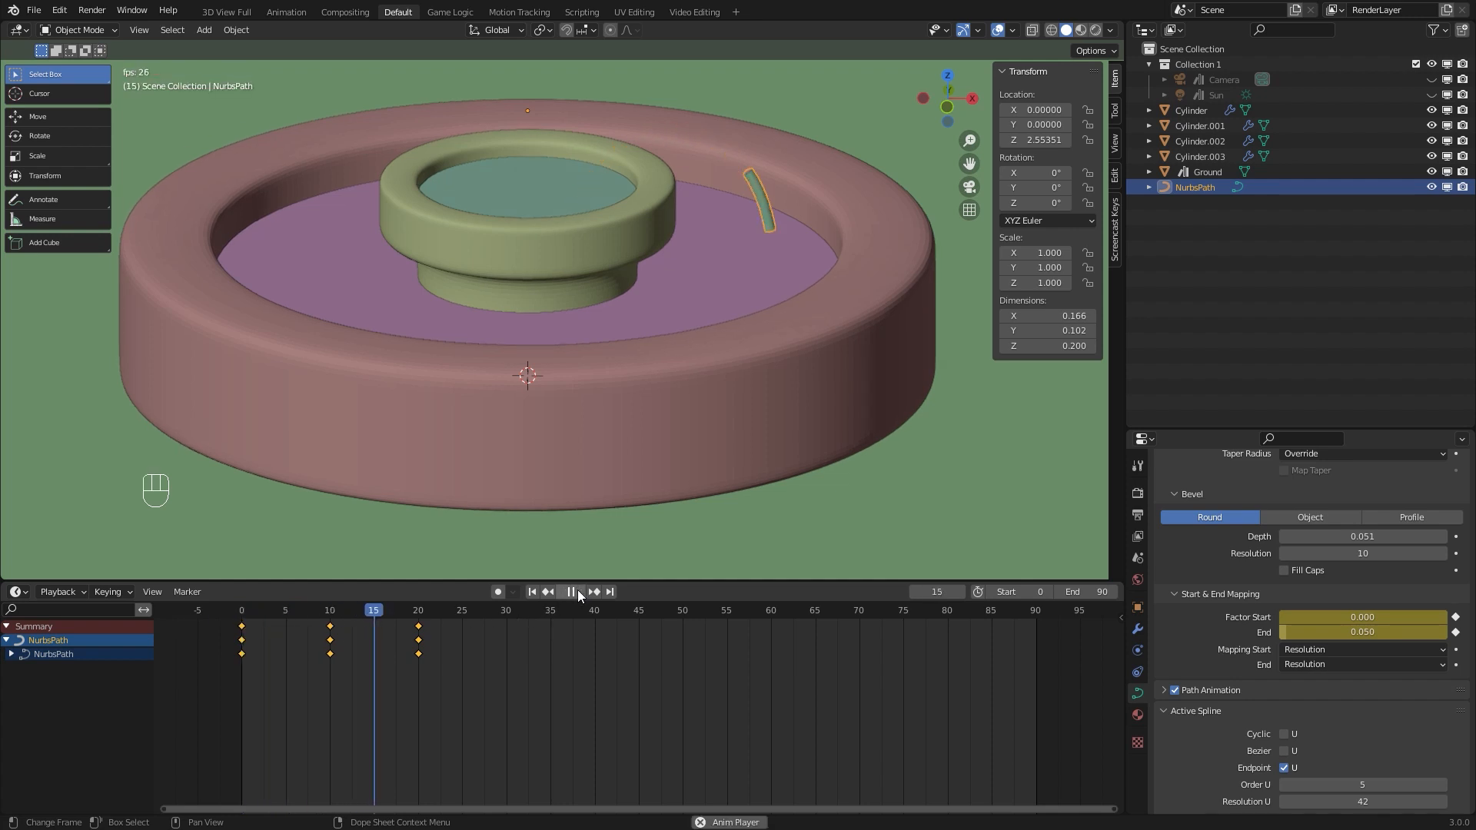
pyautogui.click(578, 592)
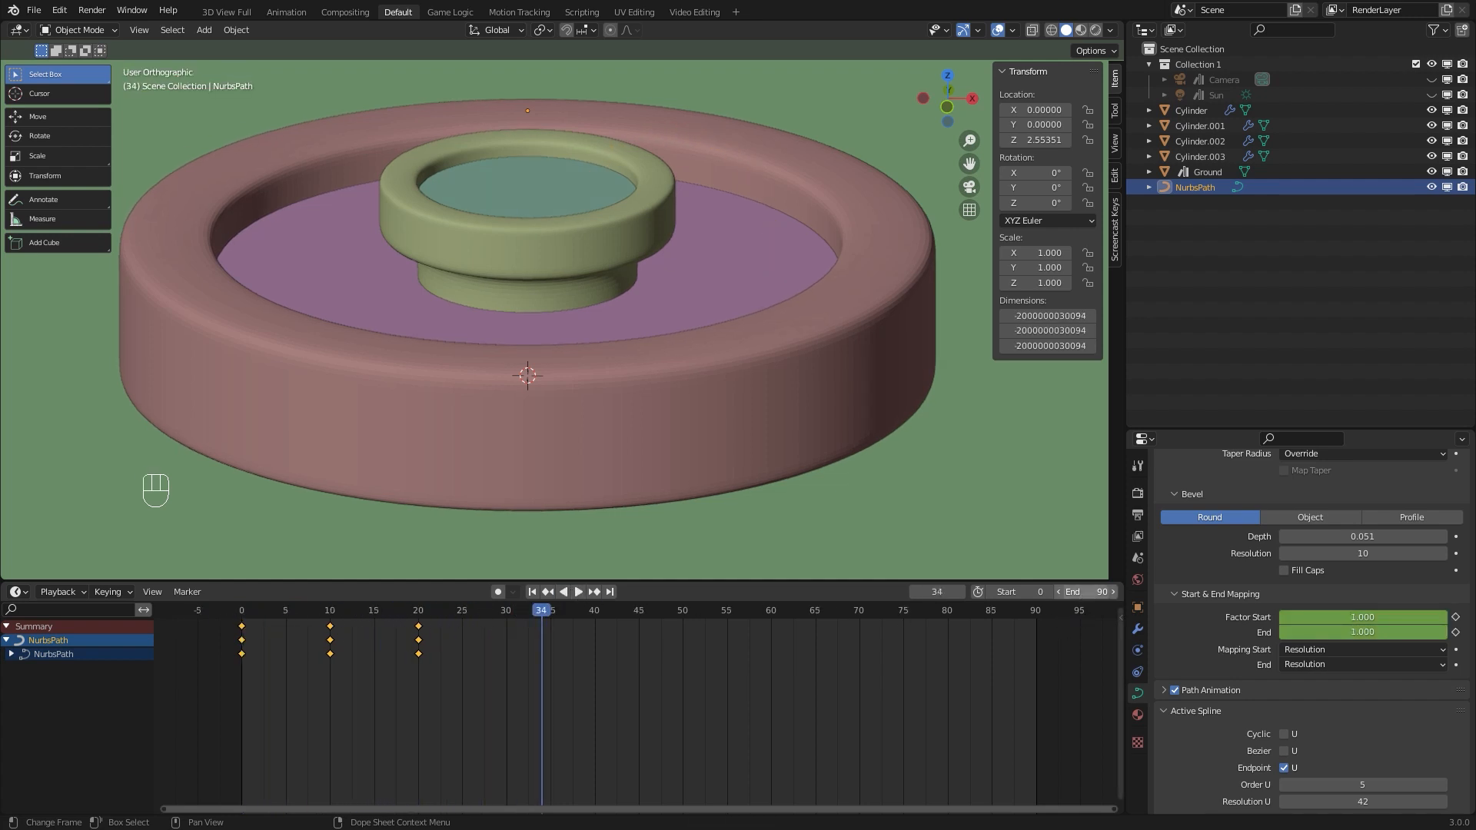
# Set the scene's end frame to 30, replay the shortened animation, and return to frame 0
pyautogui.click(1087, 595)
pyautogui.press('Return')
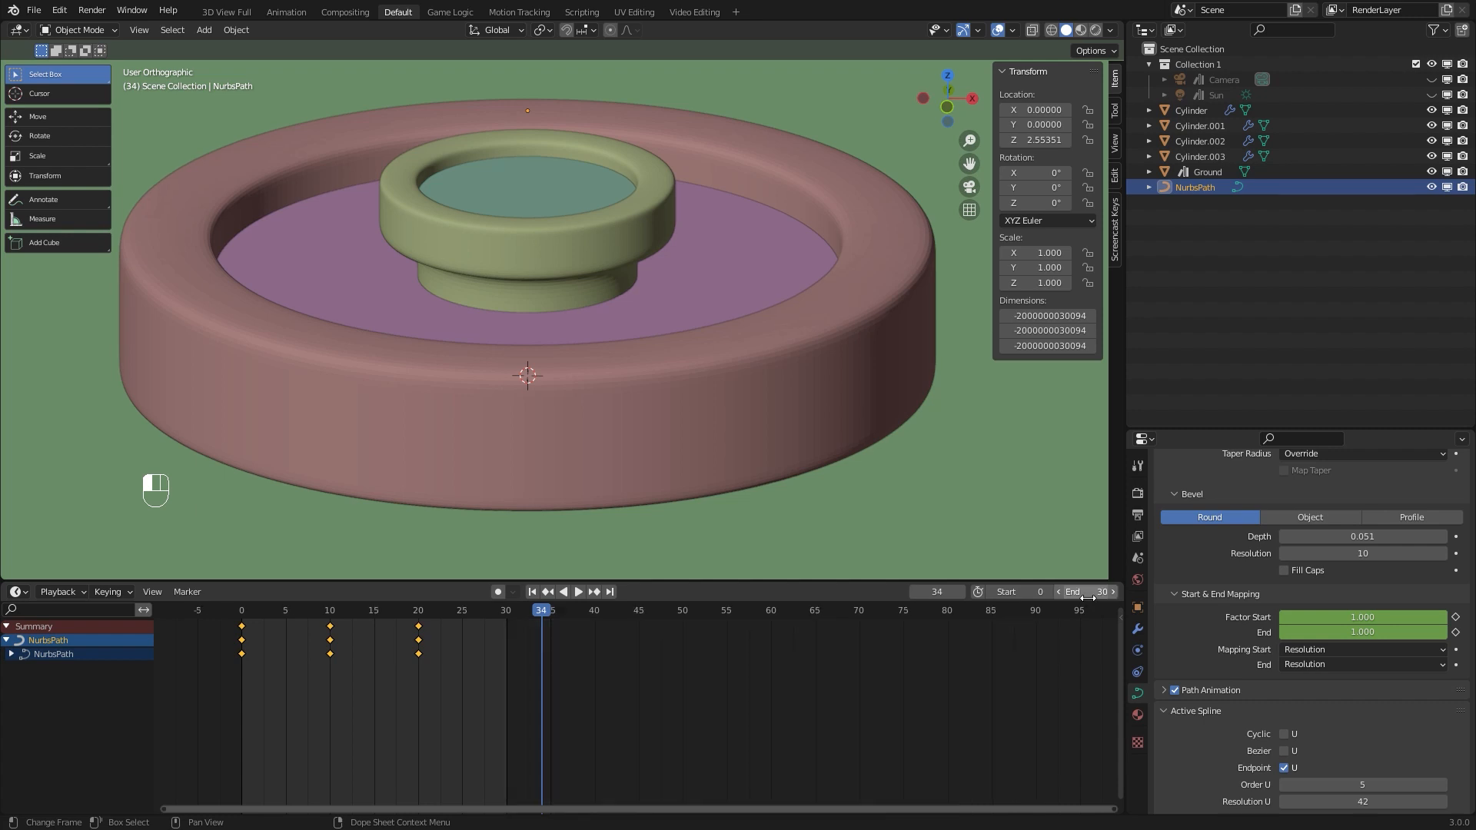
pyautogui.press('space')
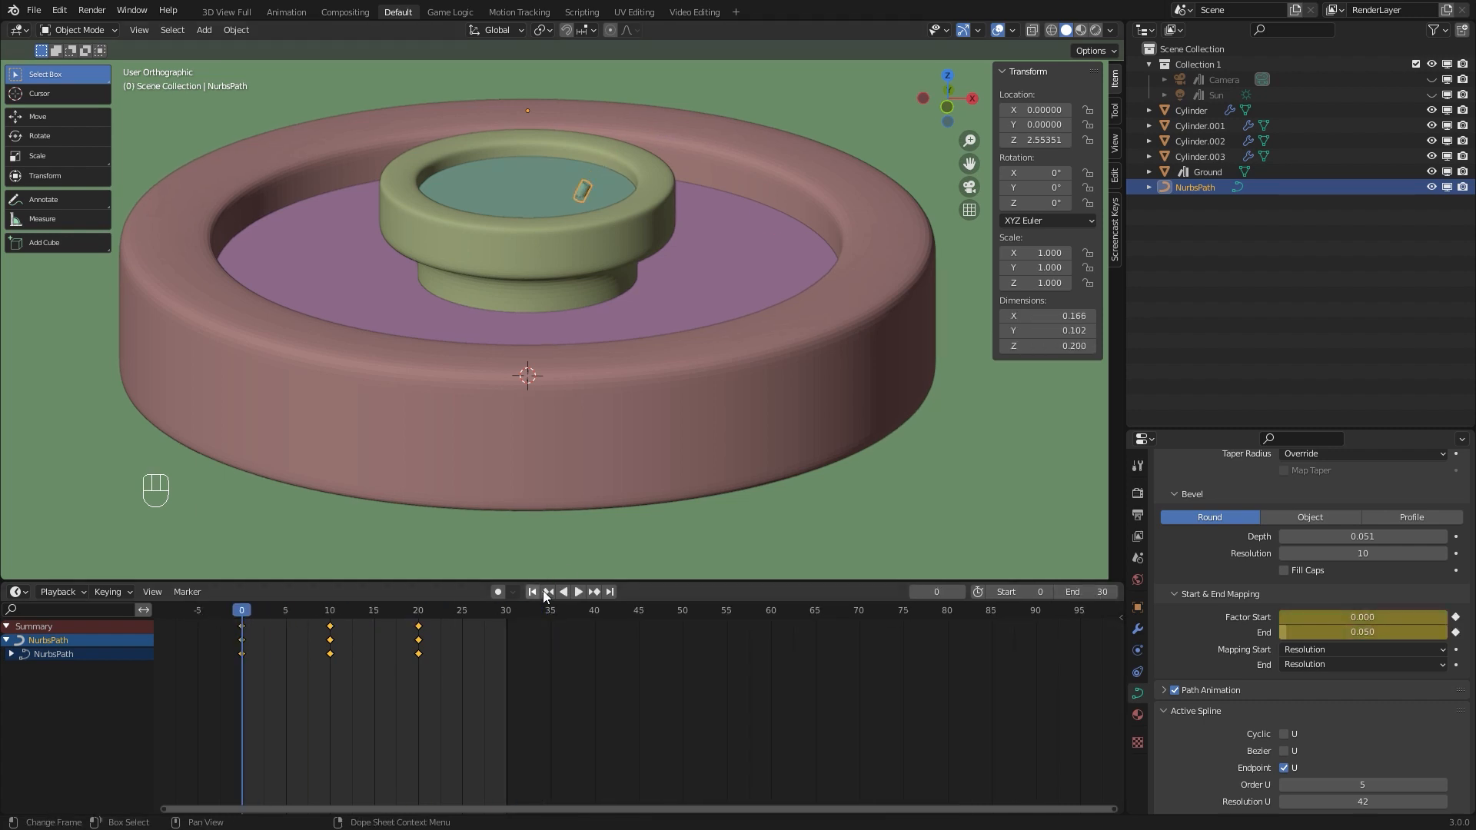
pyautogui.click(578, 592)
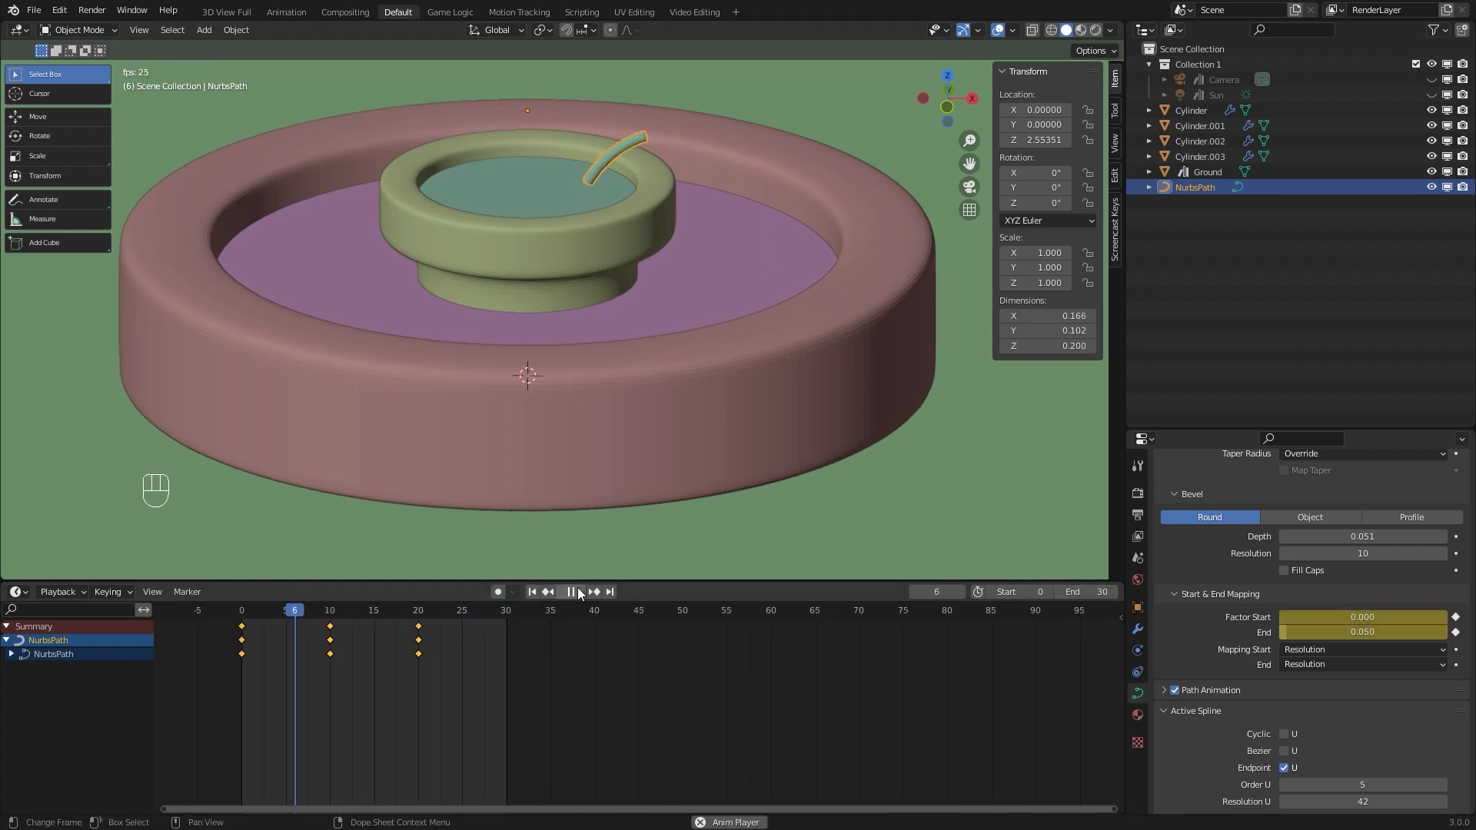
pyautogui.click(575, 592)
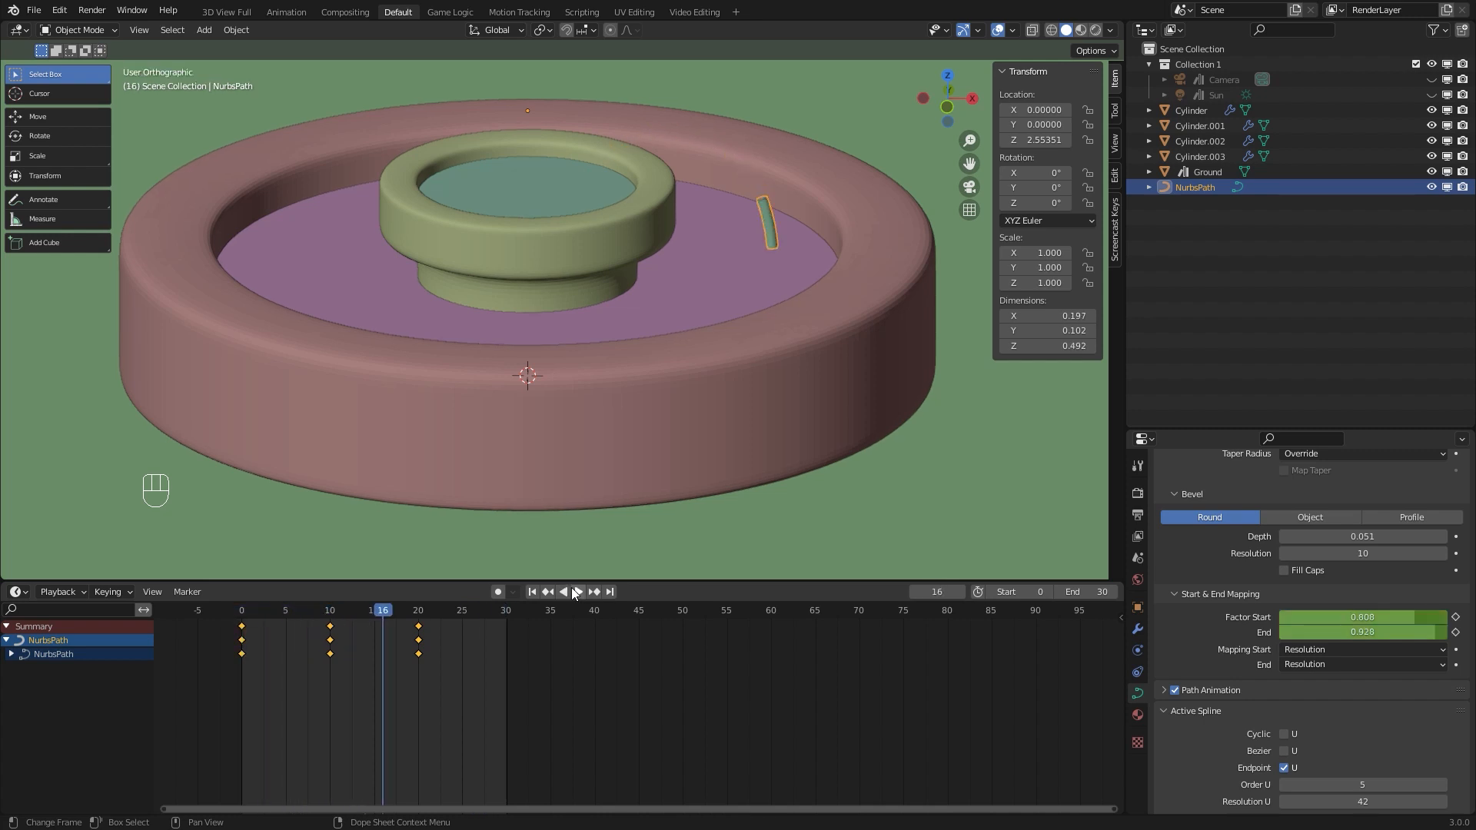
pyautogui.moveTo(379, 613); pyautogui.dragTo(241, 612)
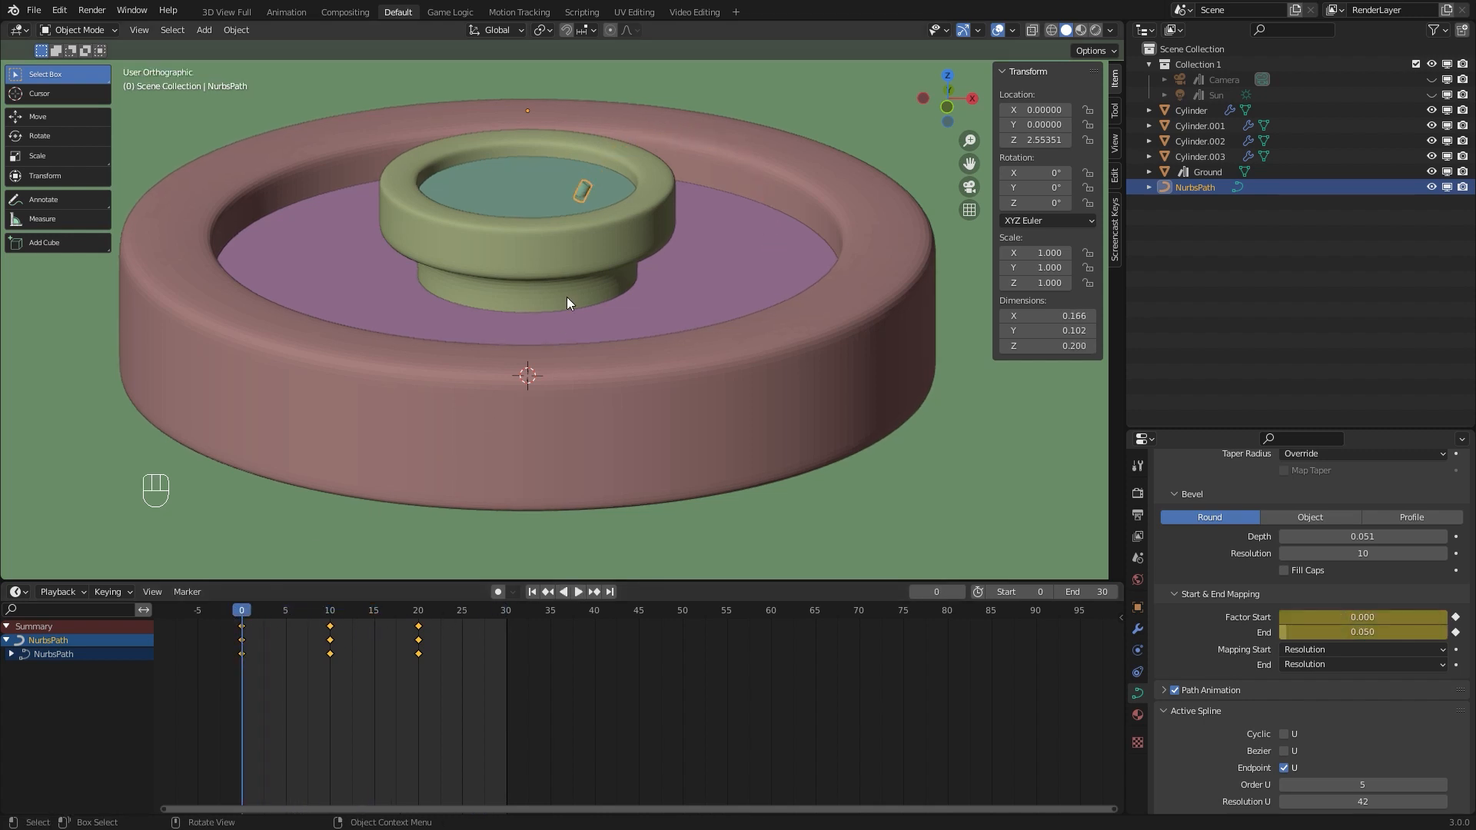
# In wireframe front view, move the path's starting control point deeper into the bowl, about -0.089 in X and -0.175 in Z
pyautogui.press('KP_1')
pyautogui.press('z')
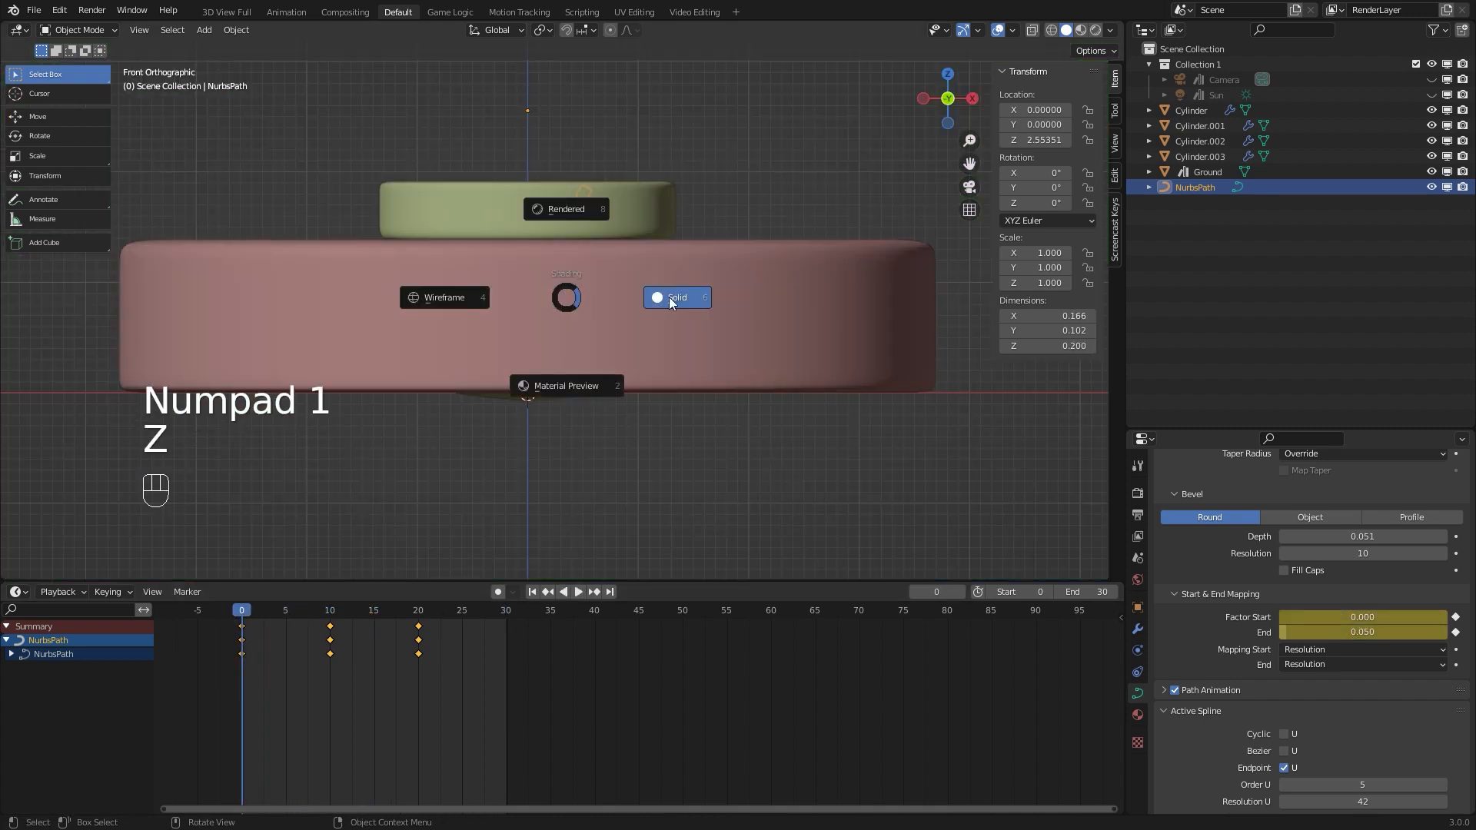
pyautogui.click(465, 289)
pyautogui.scroll(3, 615, 190)
pyautogui.keyDown('shift'); pyautogui.moveTo(662, 164); pyautogui.dragTo(644, 295, button='middle'); pyautogui.keyUp('shift')
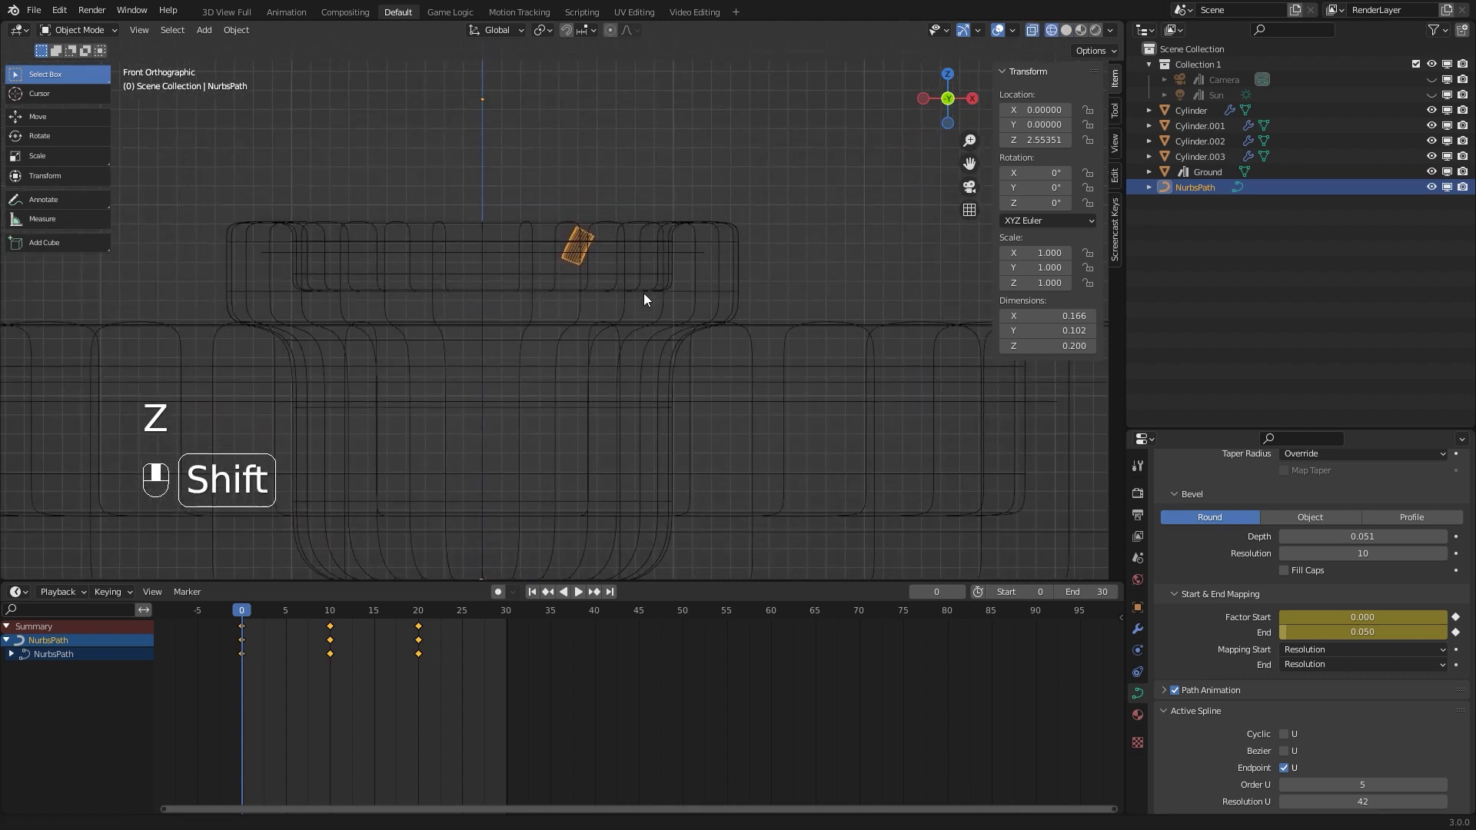
pyautogui.scroll(5, 616, 293)
pyautogui.press('Tab')
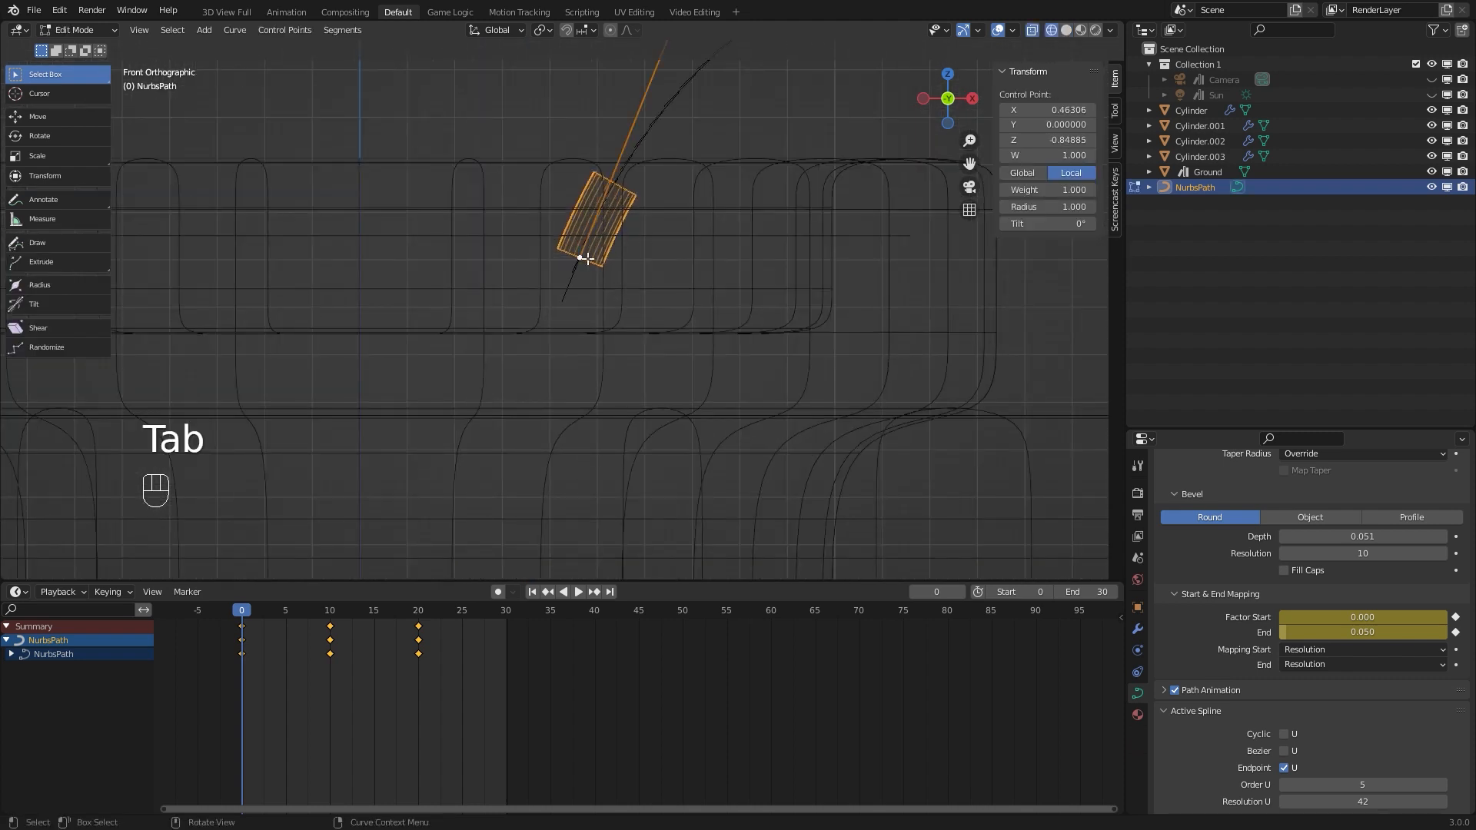
pyautogui.press('g')
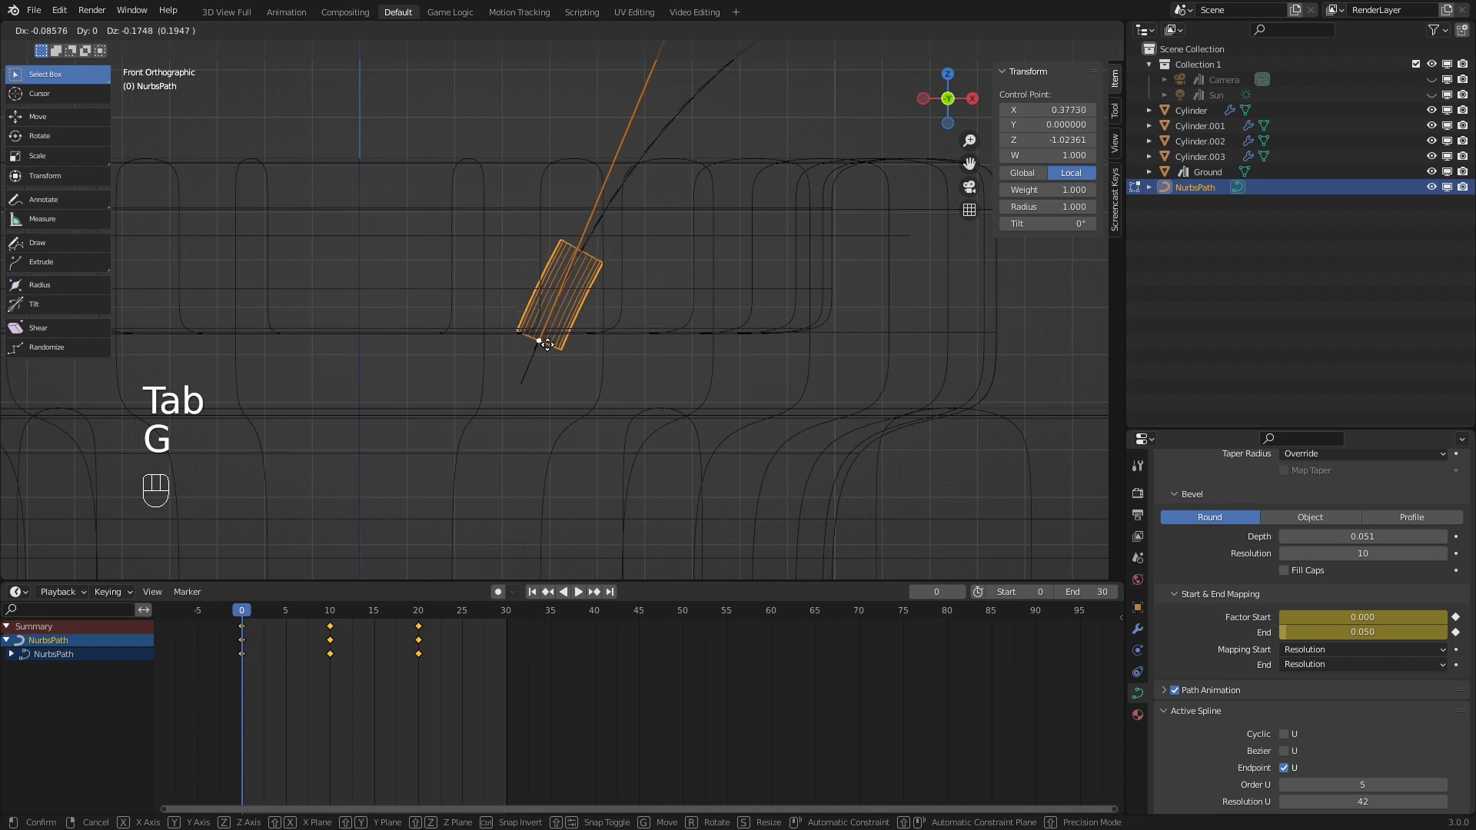
pyautogui.click(547, 344)
# Move the path's second control point about -0.151 in X and 0.029 in Z, and return to object mode with solid shading
pyautogui.scroll(-4, 673, 358)
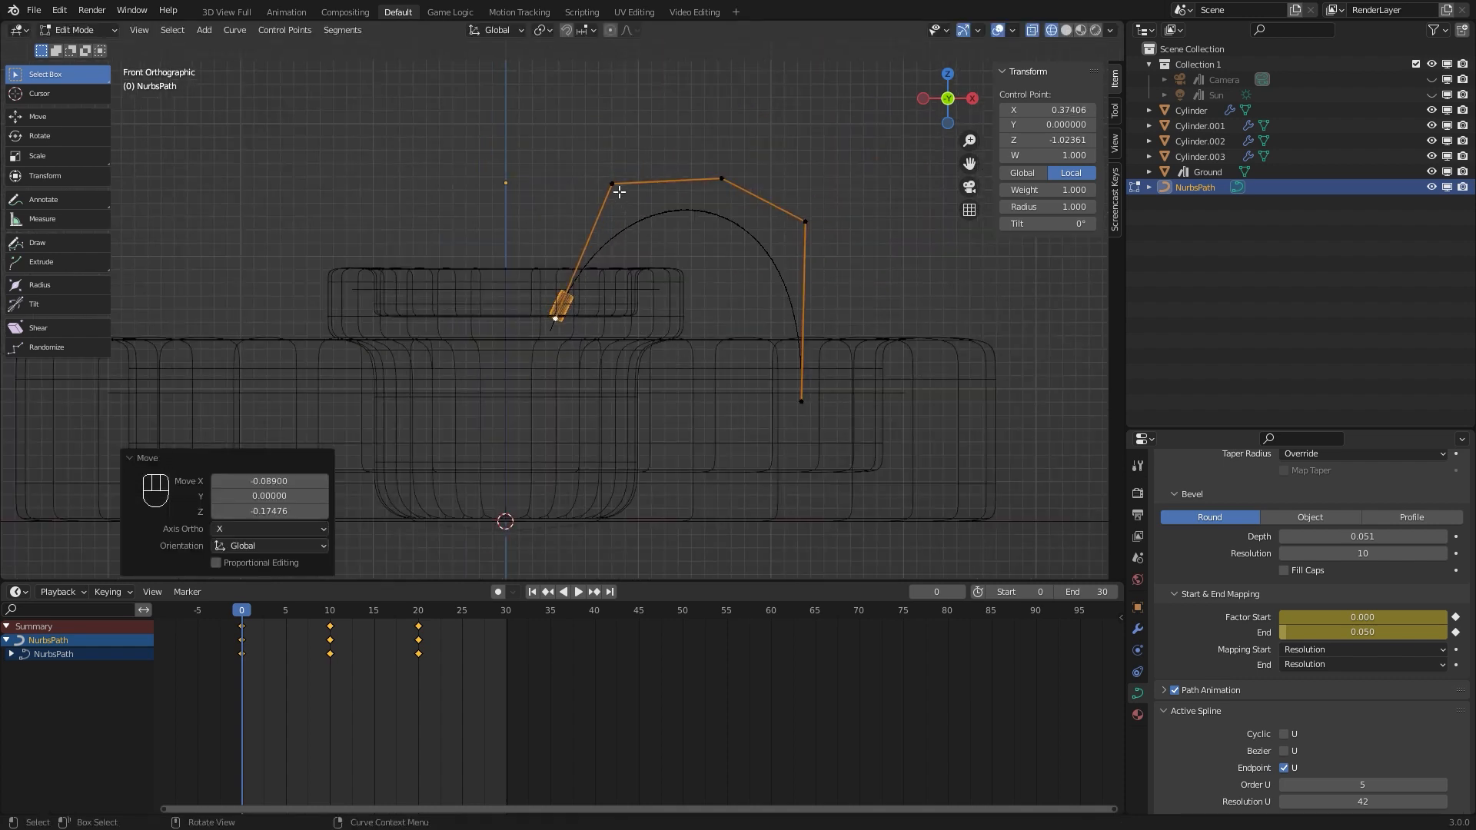
pyautogui.click(618, 190)
pyautogui.press('g')
pyautogui.click(620, 198)
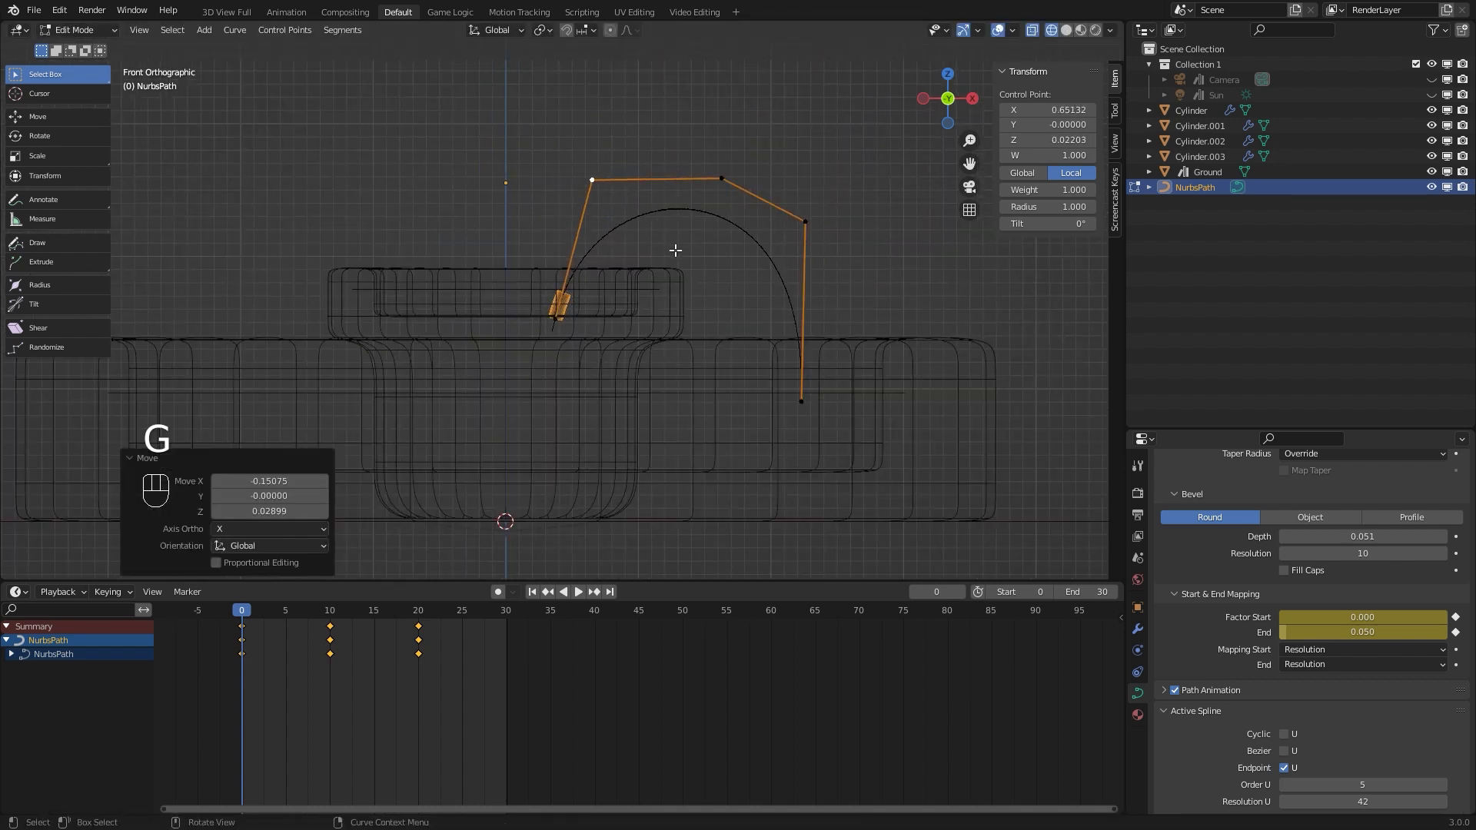
pyautogui.press('Tab')
pyautogui.press('z')
pyautogui.click(779, 255)
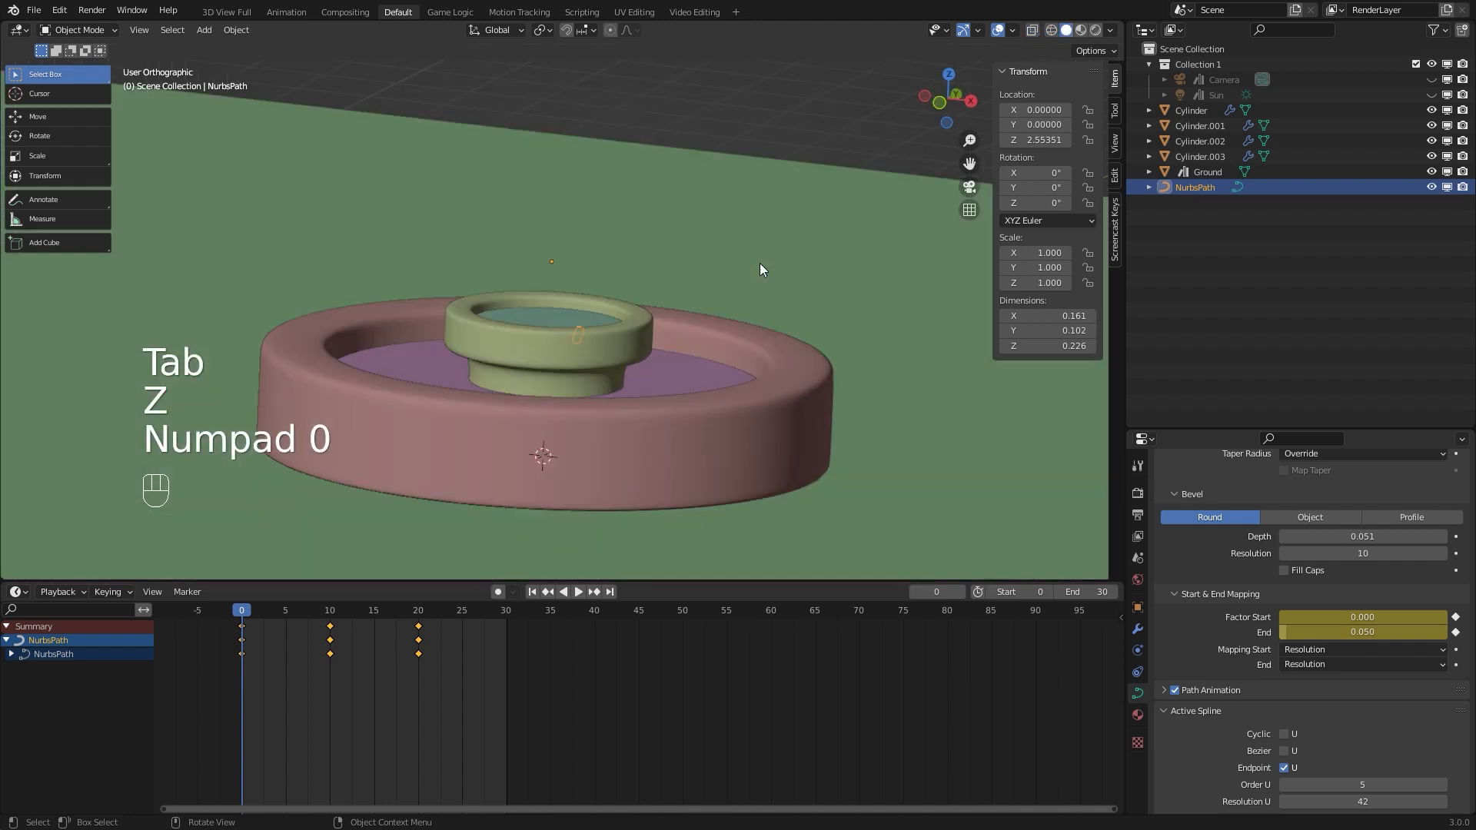
# Play the animation through the camera view, stop it, and go to frame 20
pyautogui.press('KP_0')
pyautogui.click(580, 592)
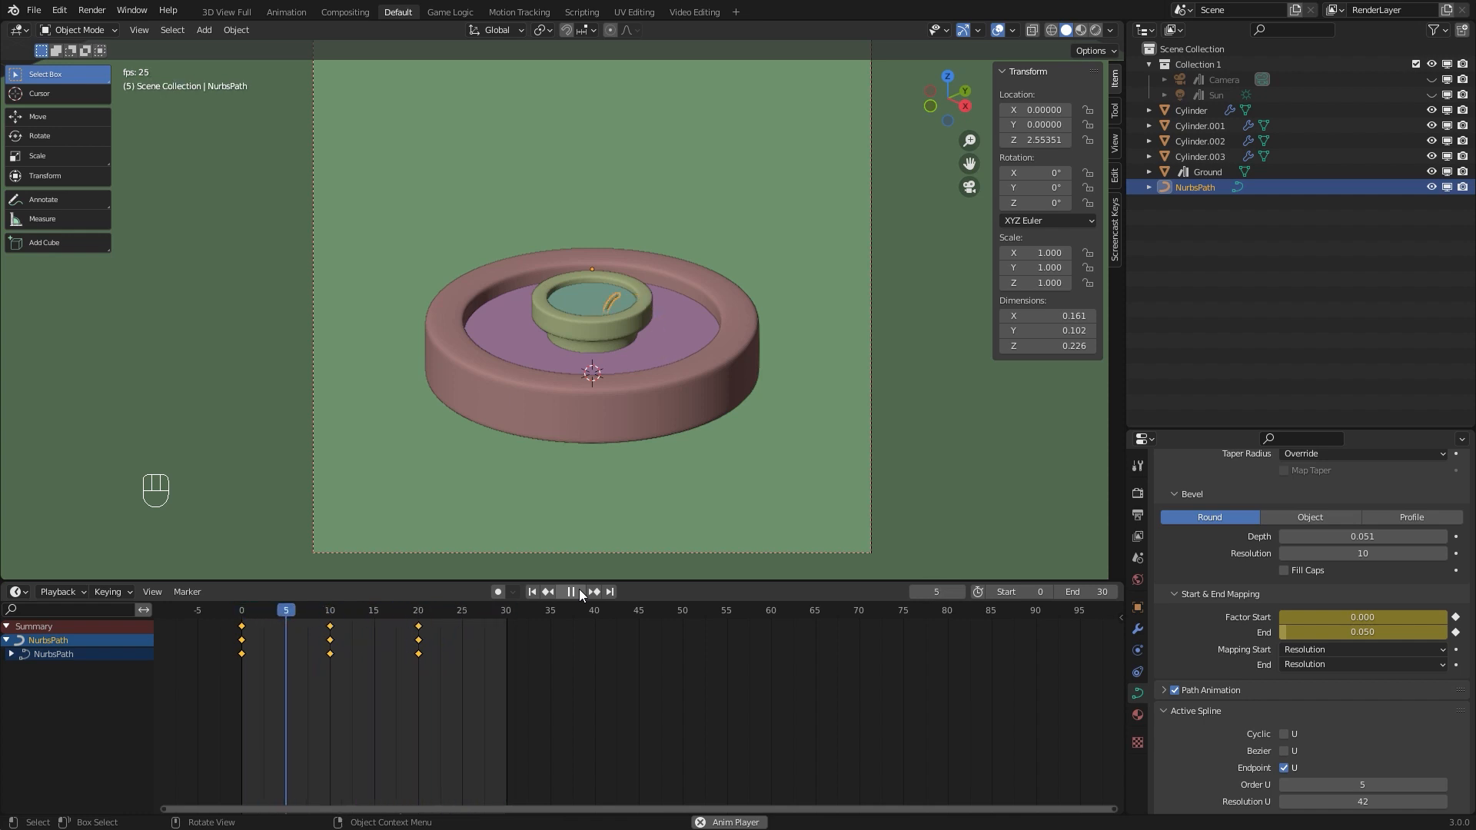
pyautogui.click(579, 590)
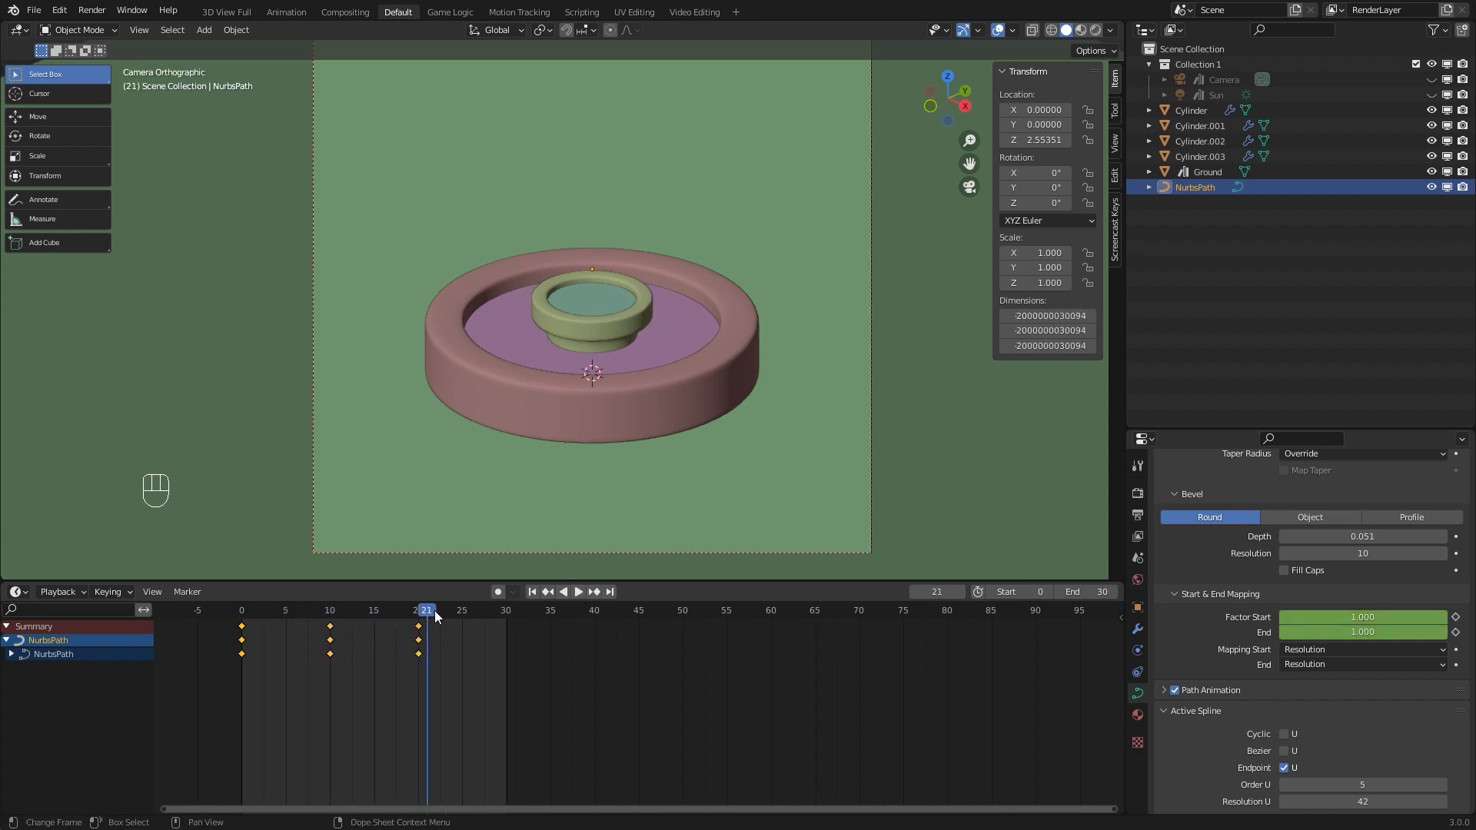
pyautogui.moveTo(427, 615); pyautogui.dragTo(421, 615)
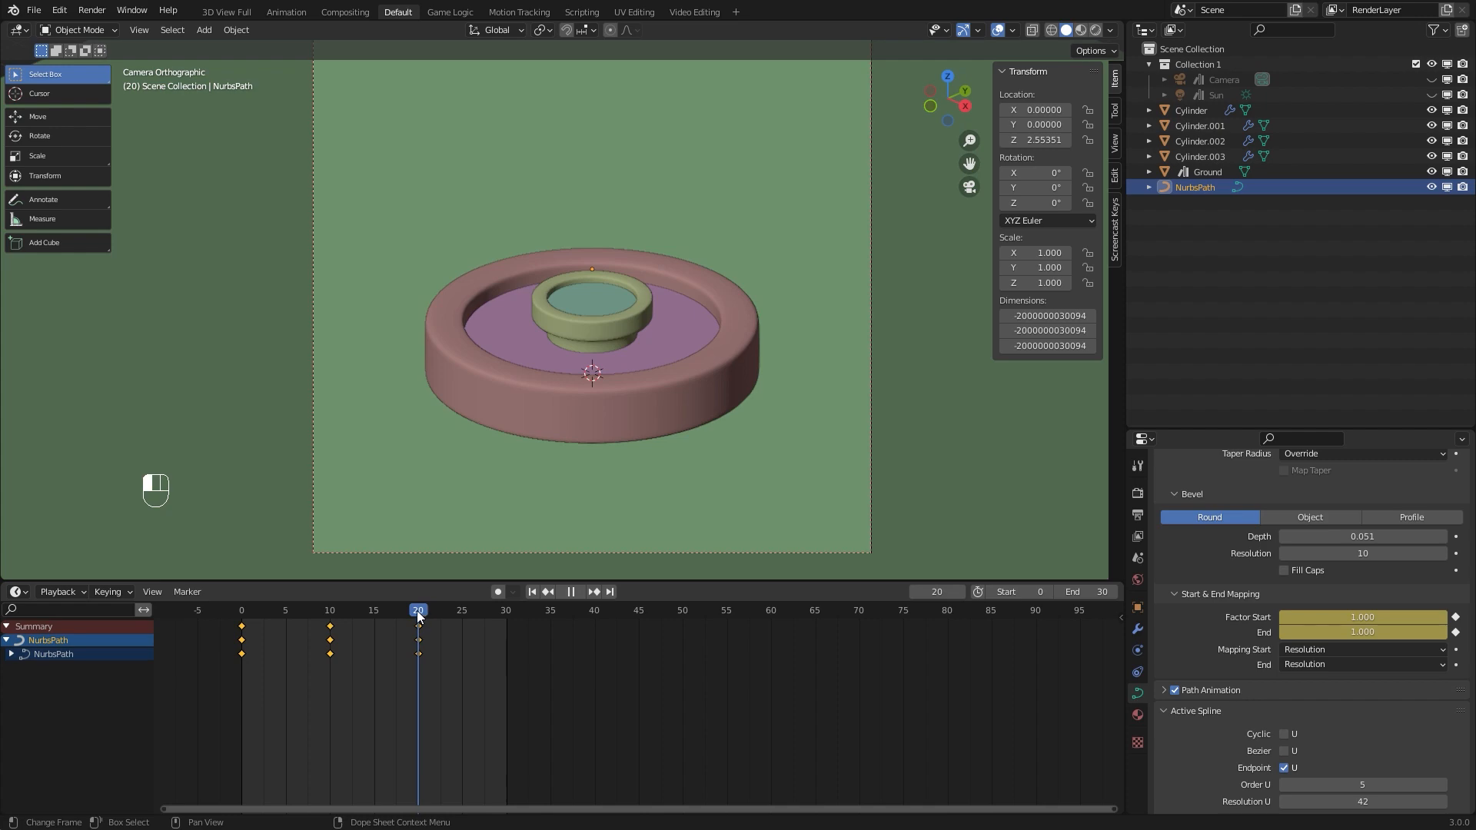
# In wireframe top view, open the outer basin's mesh for editing and circle-select the faces of its inner wall and floor
pyautogui.click(736, 359)
pyautogui.press('KP_7')
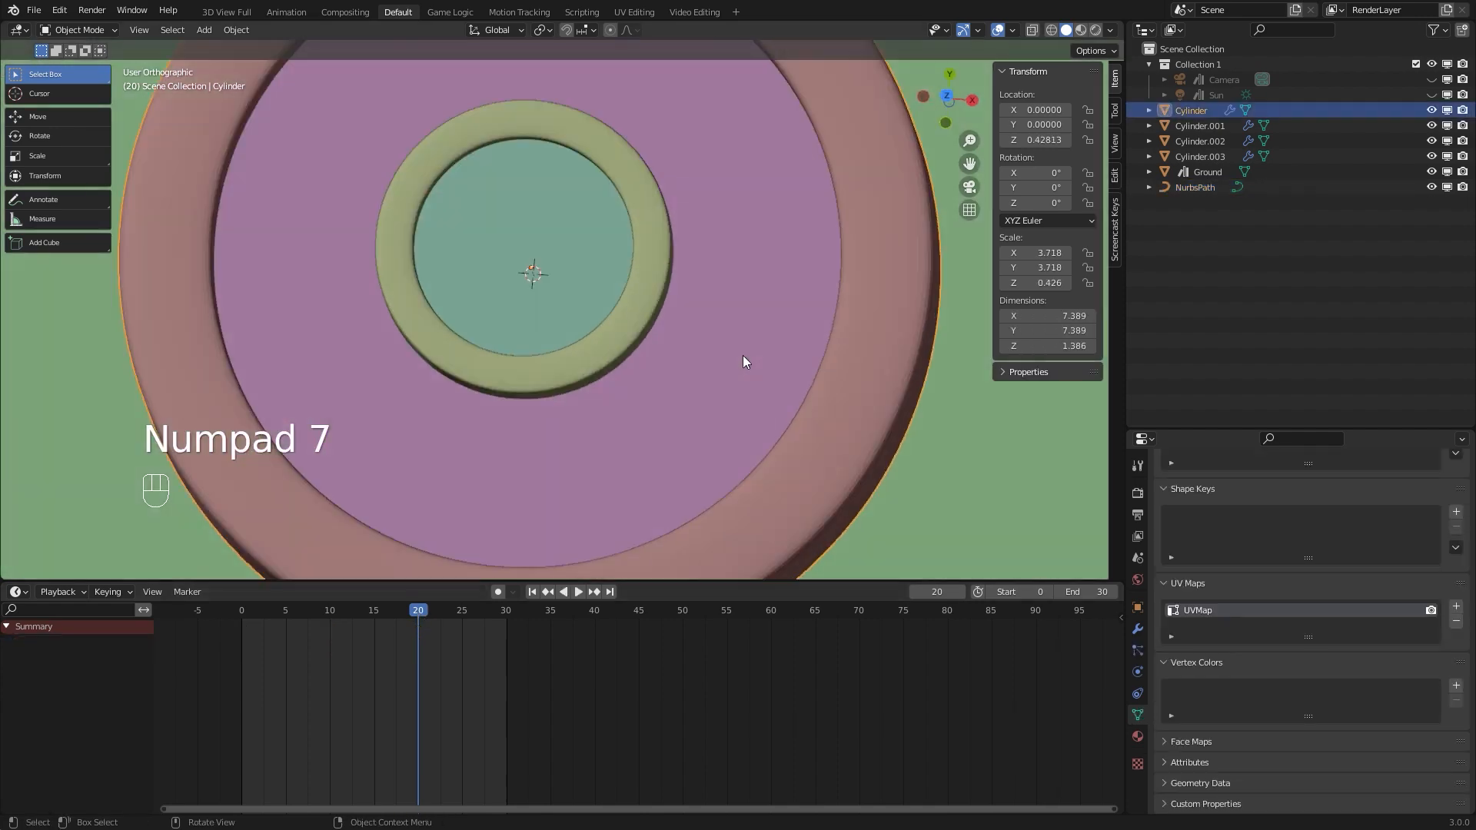
pyautogui.press('z')
pyautogui.click(629, 352)
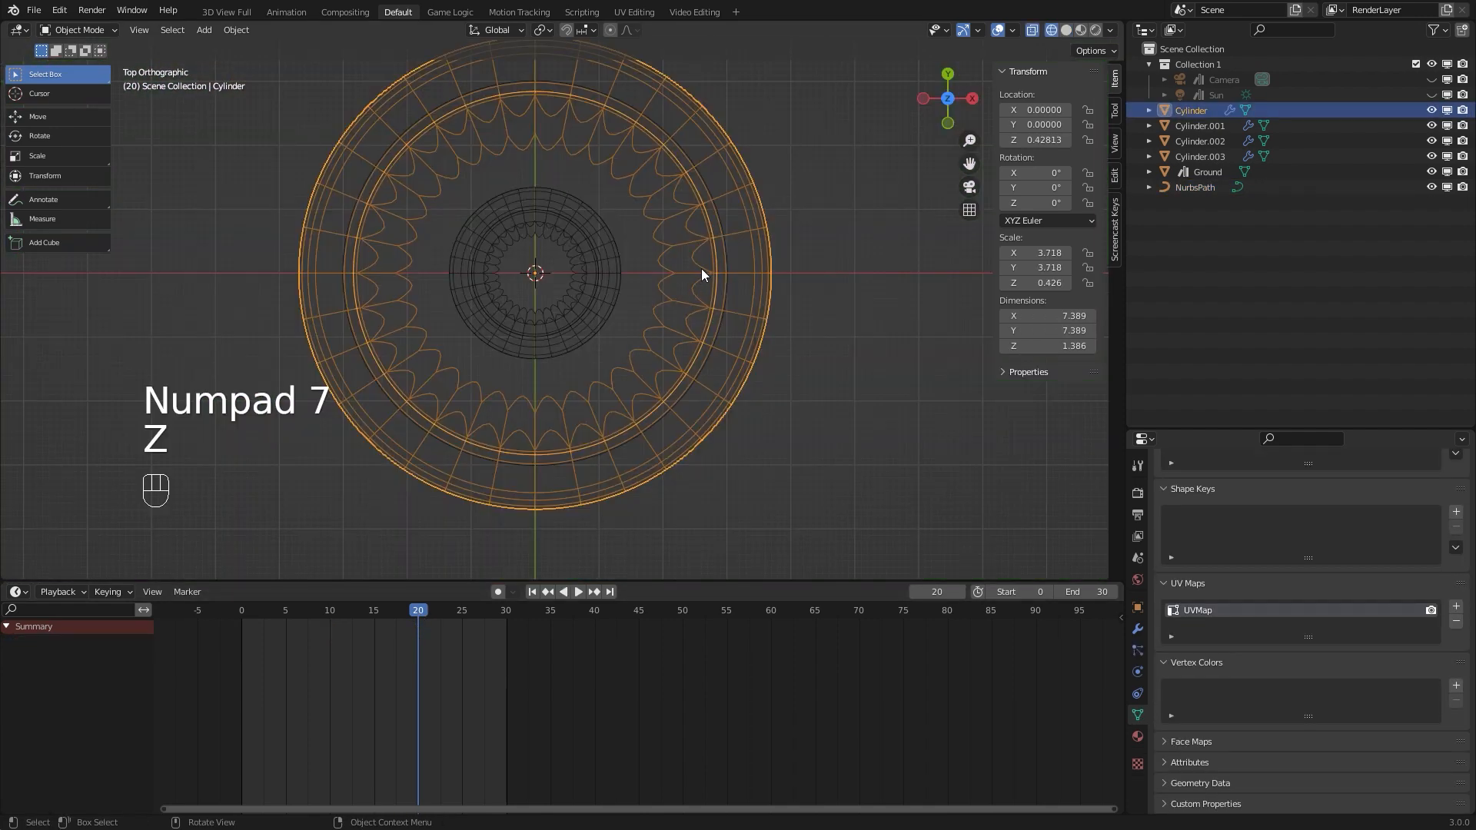
pyautogui.moveTo(701, 269); pyautogui.dragTo(699, 198, button='middle')
pyautogui.press('Tab')
pyautogui.press('KP_7')
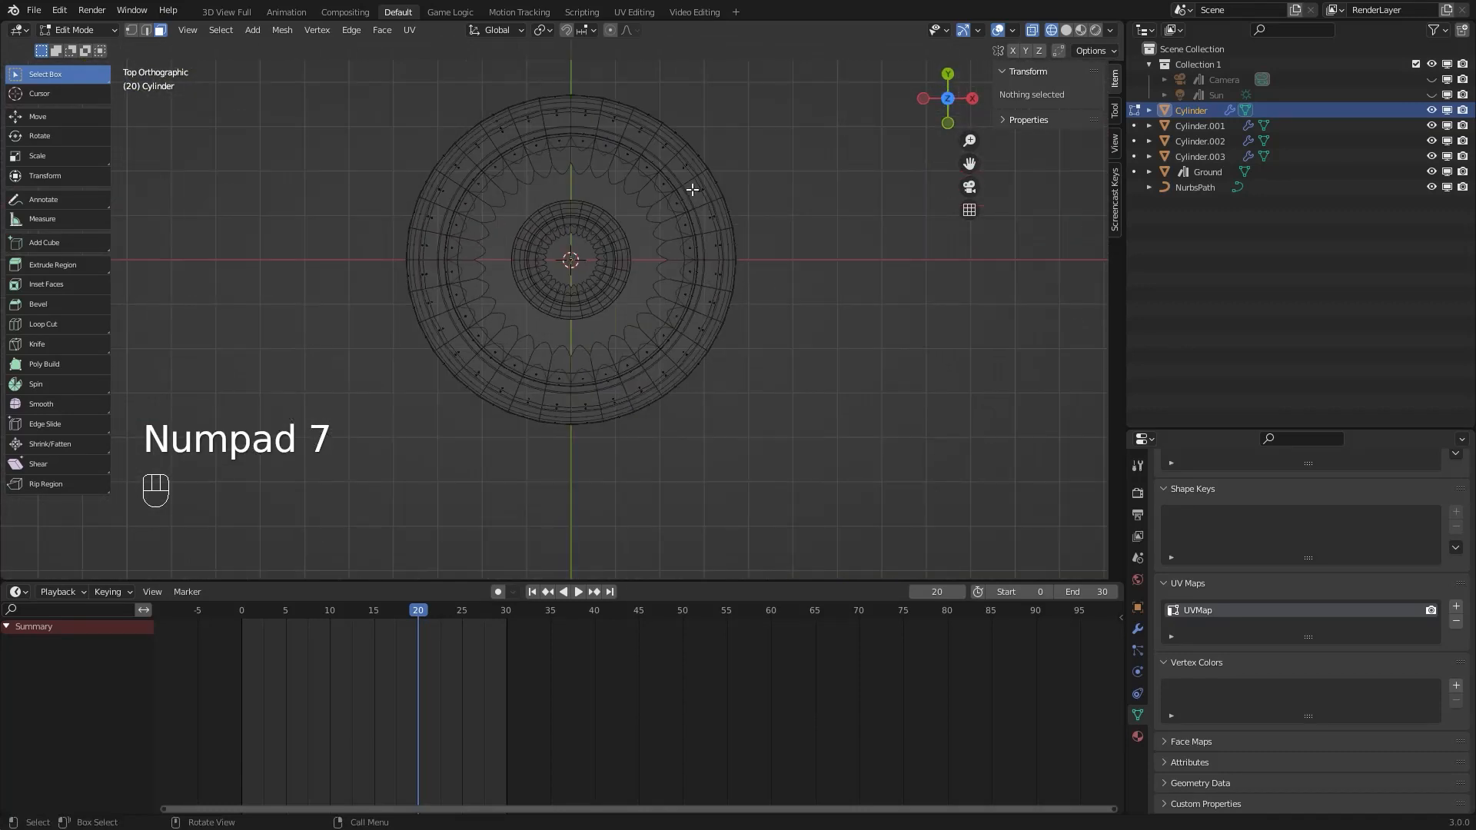
pyautogui.press('c')
pyautogui.moveTo(695, 174)
pyautogui.mouseDown()
pyautogui.moveTo(608, 105)
pyautogui.moveTo(522, 116)
pyautogui.moveTo(454, 152)
pyautogui.moveTo(418, 247)
pyautogui.moveTo(445, 323)
pyautogui.moveTo(392, 328)
pyautogui.mouseUp()
pyautogui.moveTo(386, 256); pyautogui.dragTo(411, 318, button='middle')
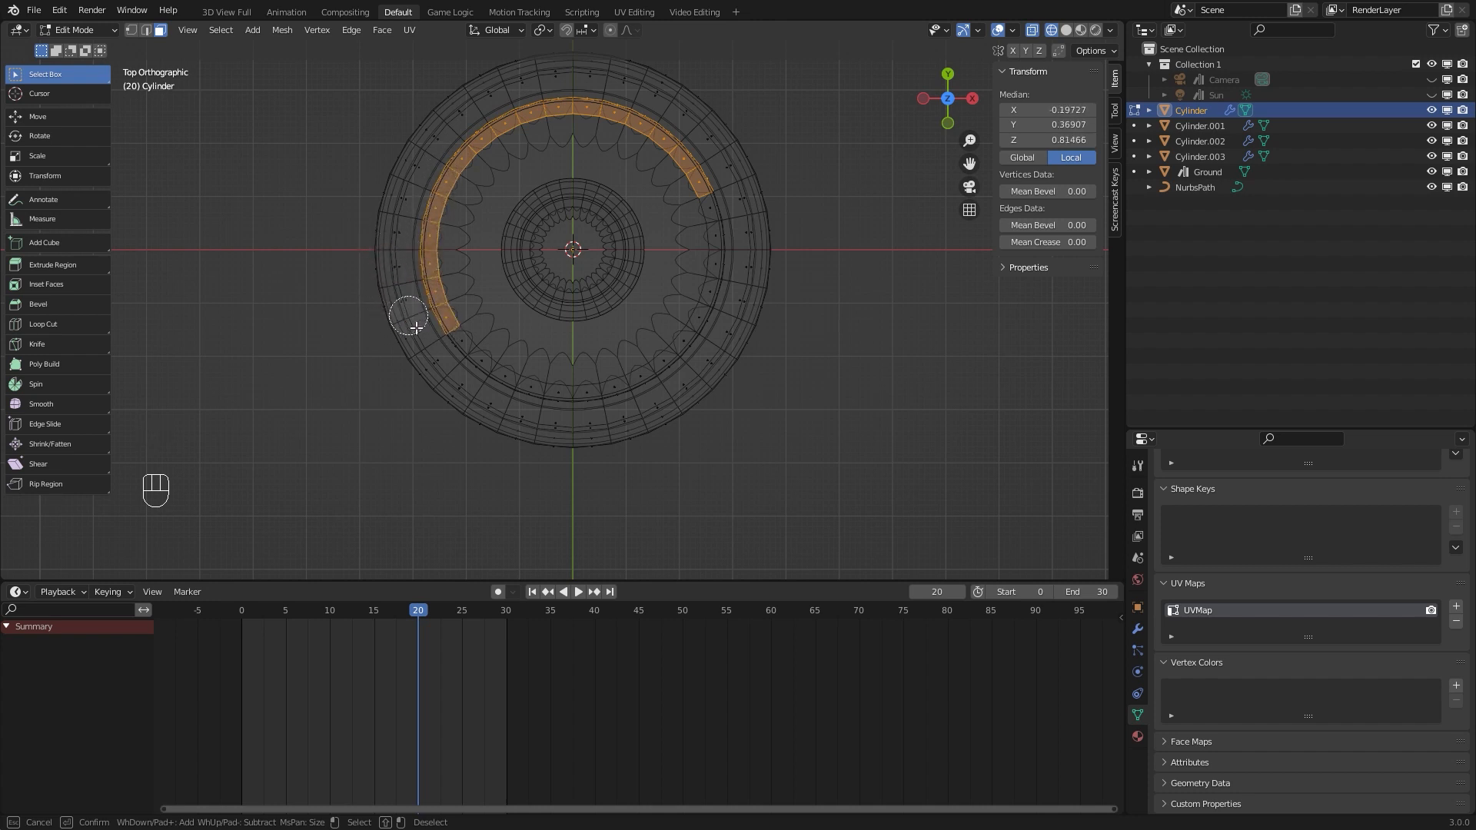
pyautogui.moveTo(462, 304)
pyautogui.mouseDown()
pyautogui.moveTo(523, 367)
pyautogui.moveTo(472, 342)
pyautogui.moveTo(560, 385)
pyautogui.moveTo(692, 355)
pyautogui.moveTo(708, 253)
pyautogui.moveTo(682, 165)
pyautogui.mouseUp()
pyautogui.moveTo(582, 282); pyautogui.dragTo(540, 260)
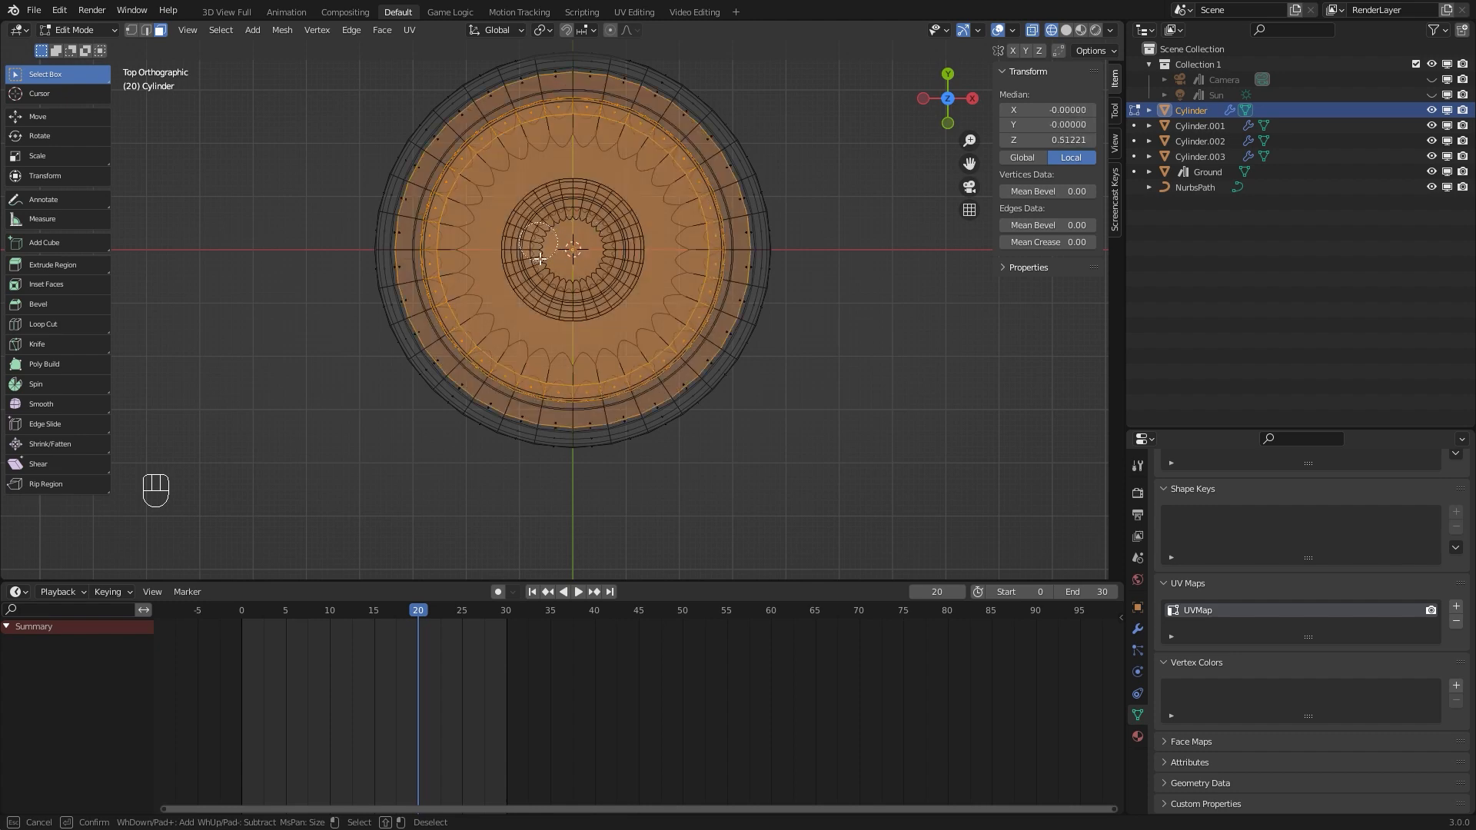
pyautogui.rightClick(540, 260)
pyautogui.moveTo(614, 288); pyautogui.dragTo(751, 209, button='middle')
pyautogui.press('s')
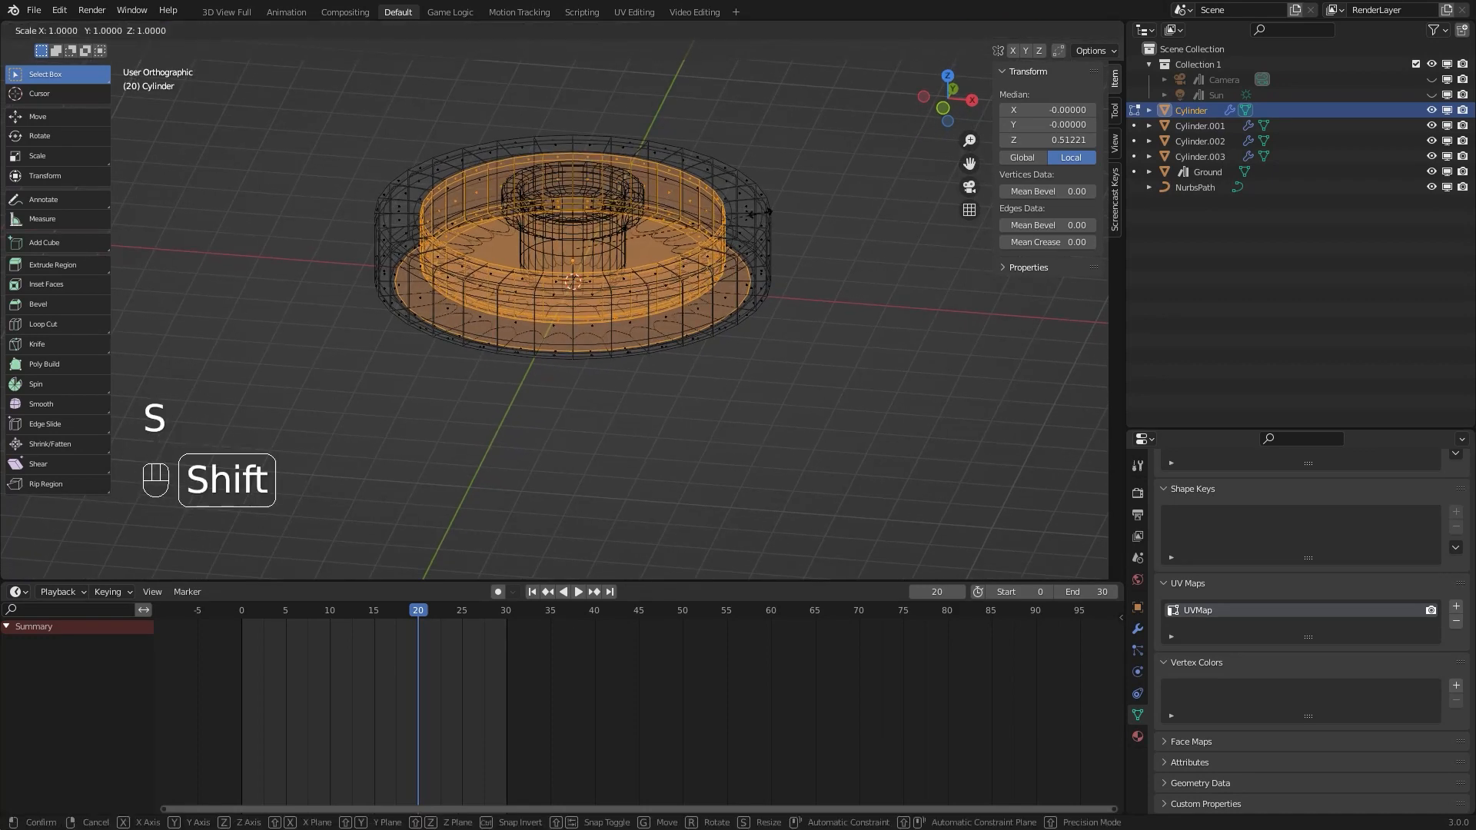
pyautogui.hotkey('shift', 'z')
pyautogui.rightClick(780, 212)
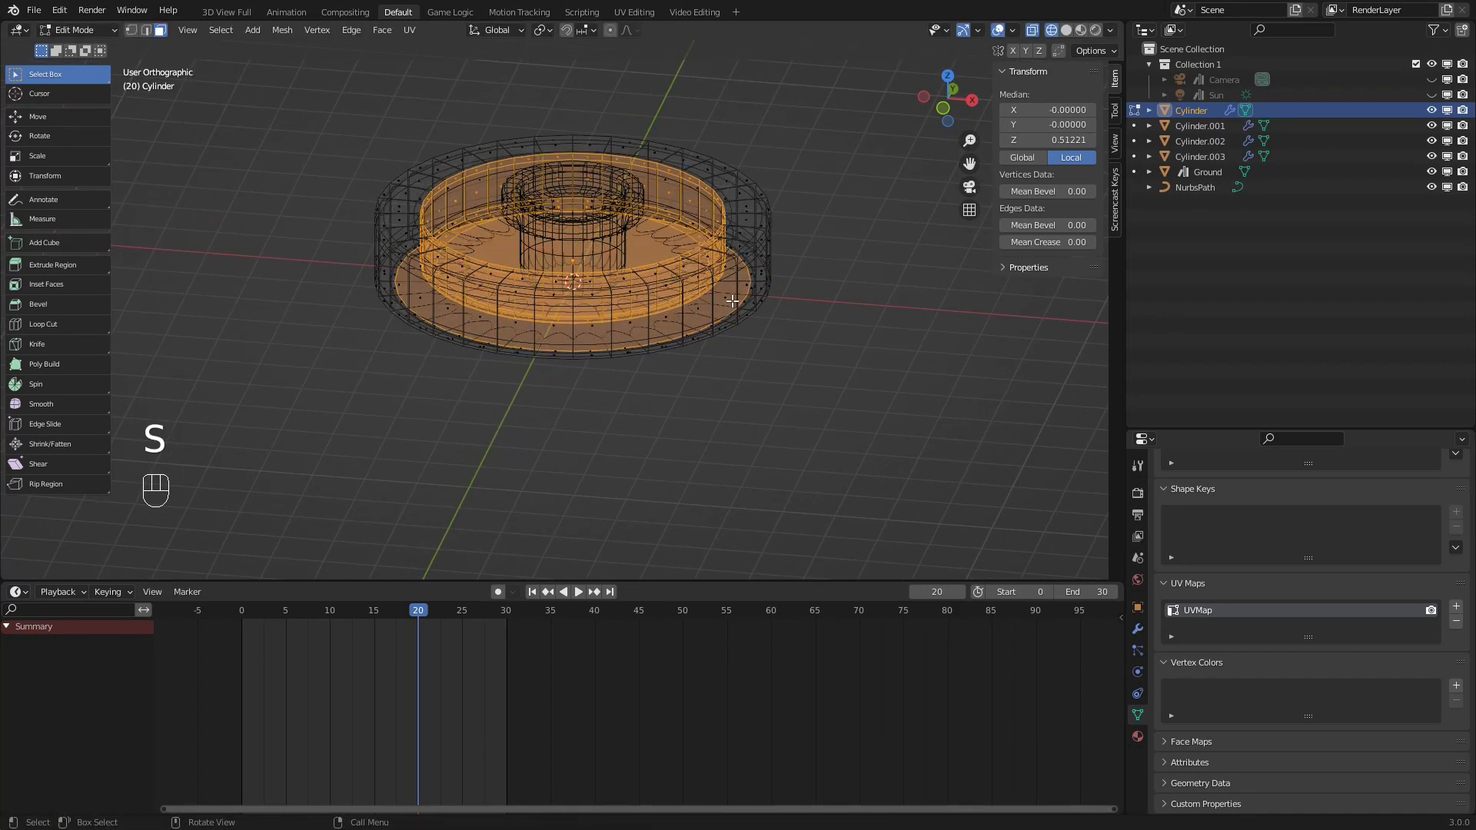
# Deselect the basin's underside face, scale the inner faces by 1.161 in X and Y only, and return to object mode in solid camera view
pyautogui.moveTo(667, 338); pyautogui.dragTo(624, 361, button='middle')
pyautogui.keyDown('shift'); pyautogui.click(581, 295); pyautogui.keyUp('shift')
pyautogui.press('KP_7')
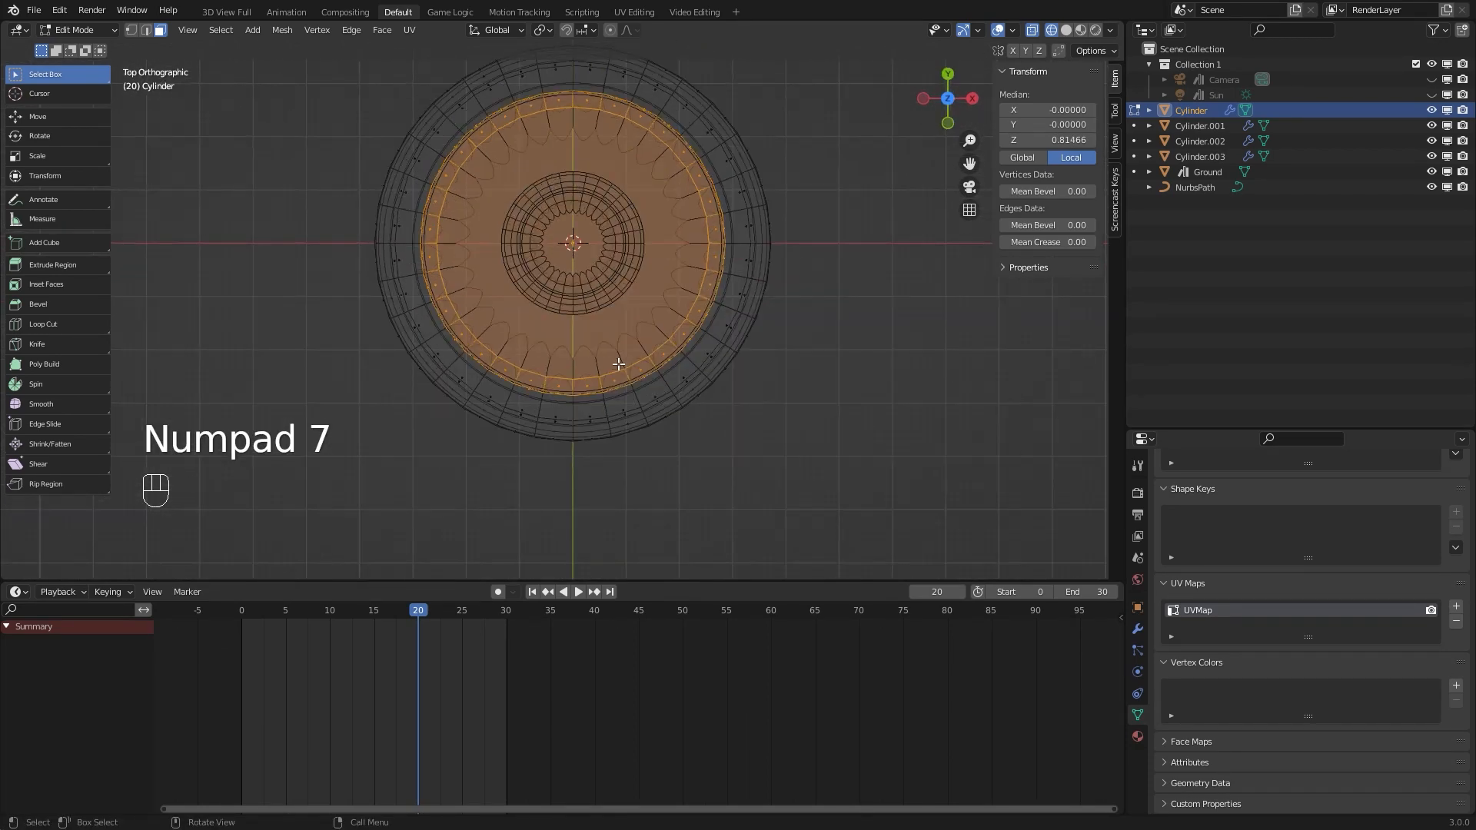
pyautogui.press('s')
pyautogui.hotkey('shift', 'z')
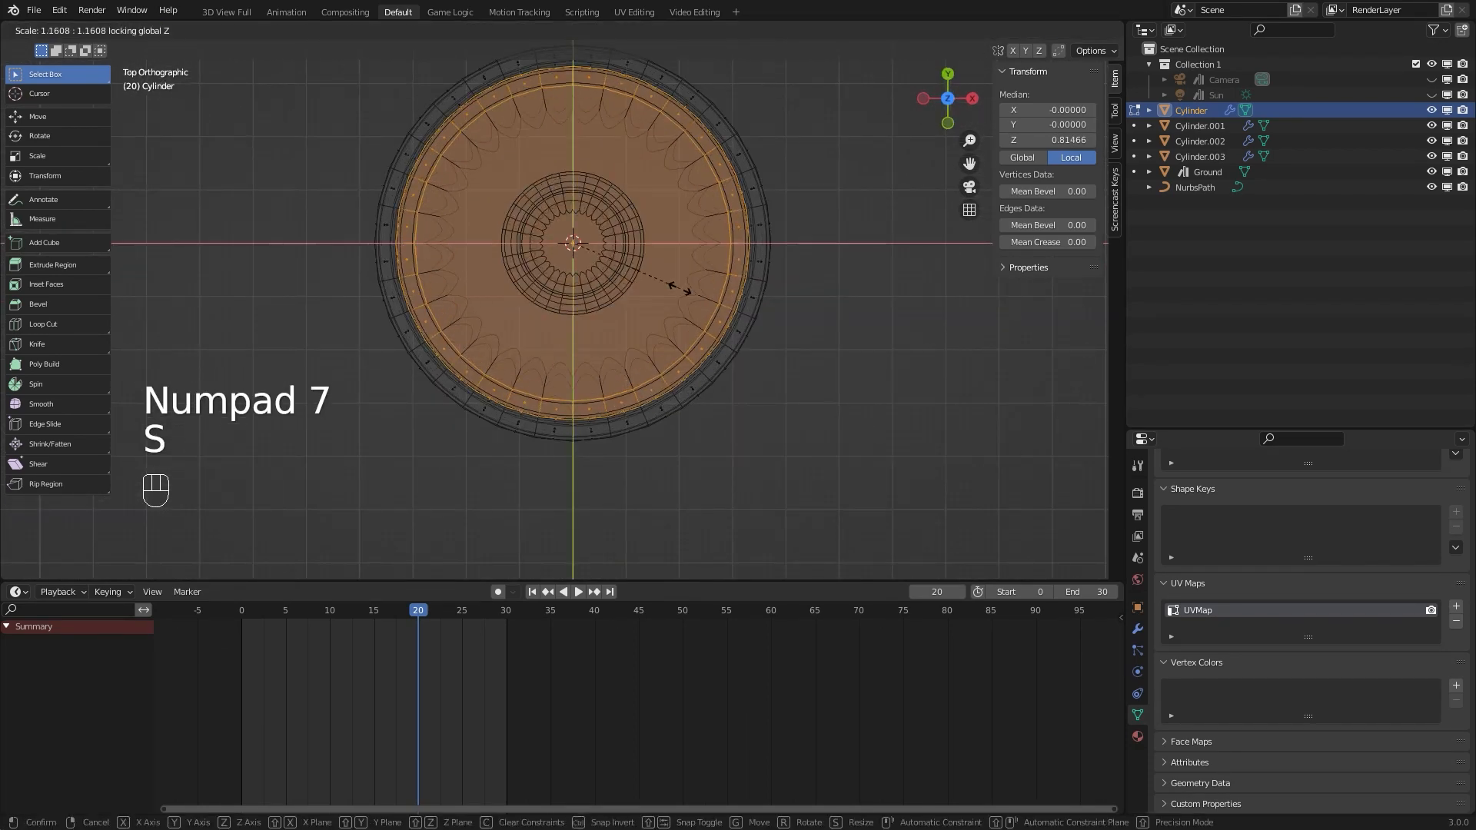
pyautogui.click(677, 284)
pyautogui.press('z')
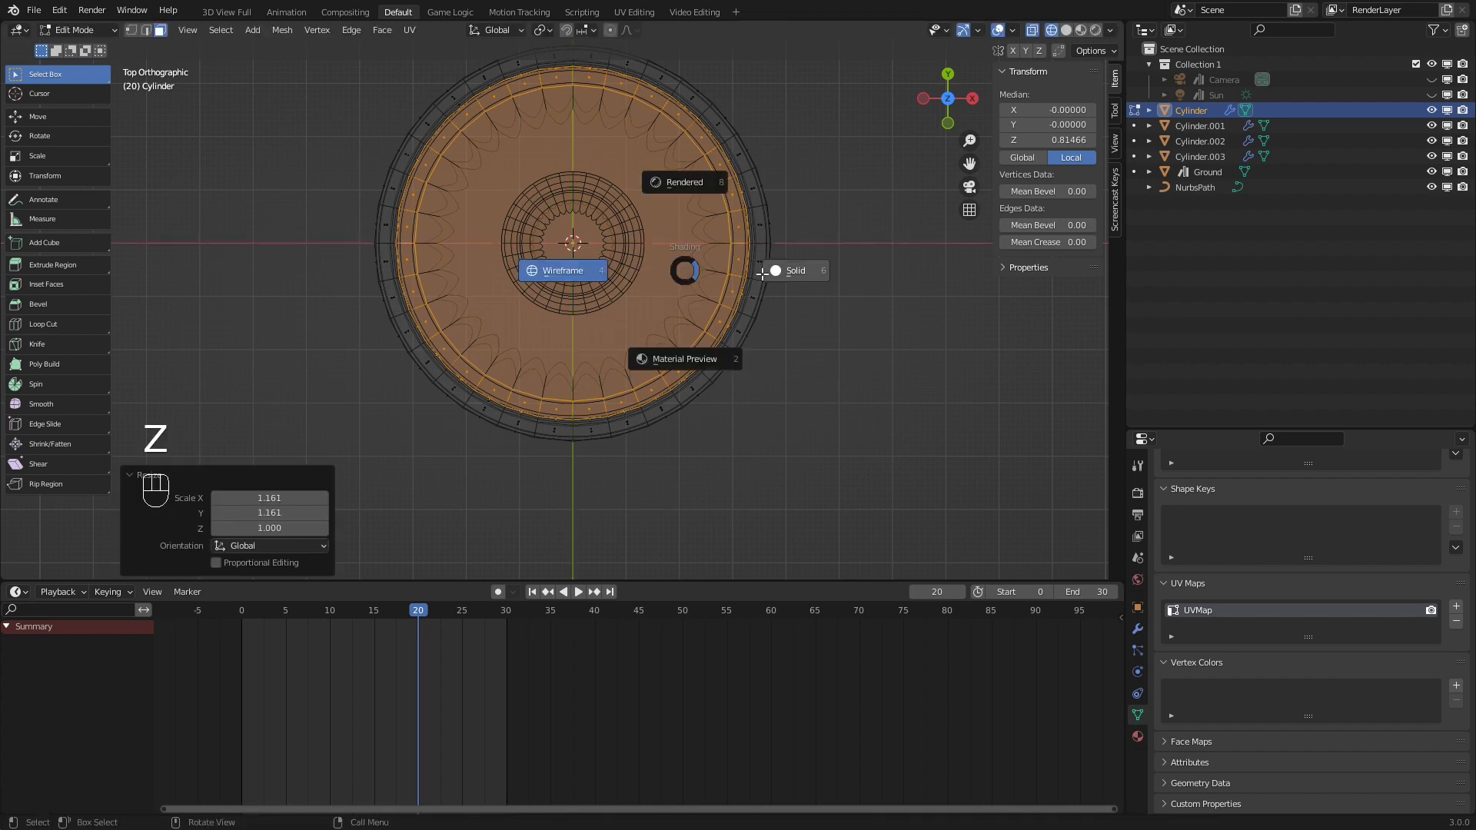
pyautogui.click(607, 272)
pyautogui.press('KP_0')
pyautogui.press('Tab')
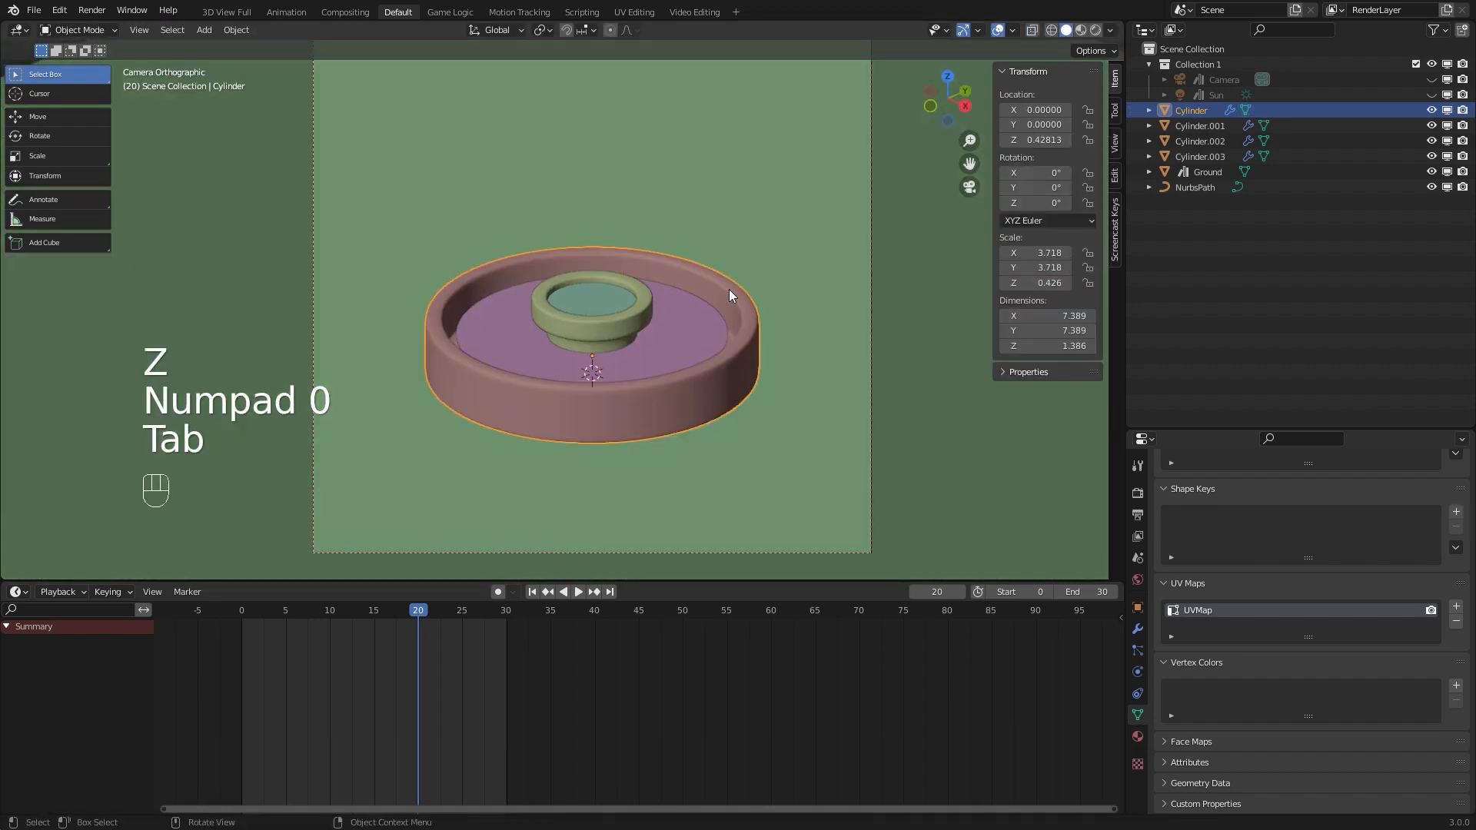
# Set the outer water disc's origin to its geometry and scale the disc uniformly by 1.158 to reach the basin wall
pyautogui.click(715, 329)
pyautogui.press('s')
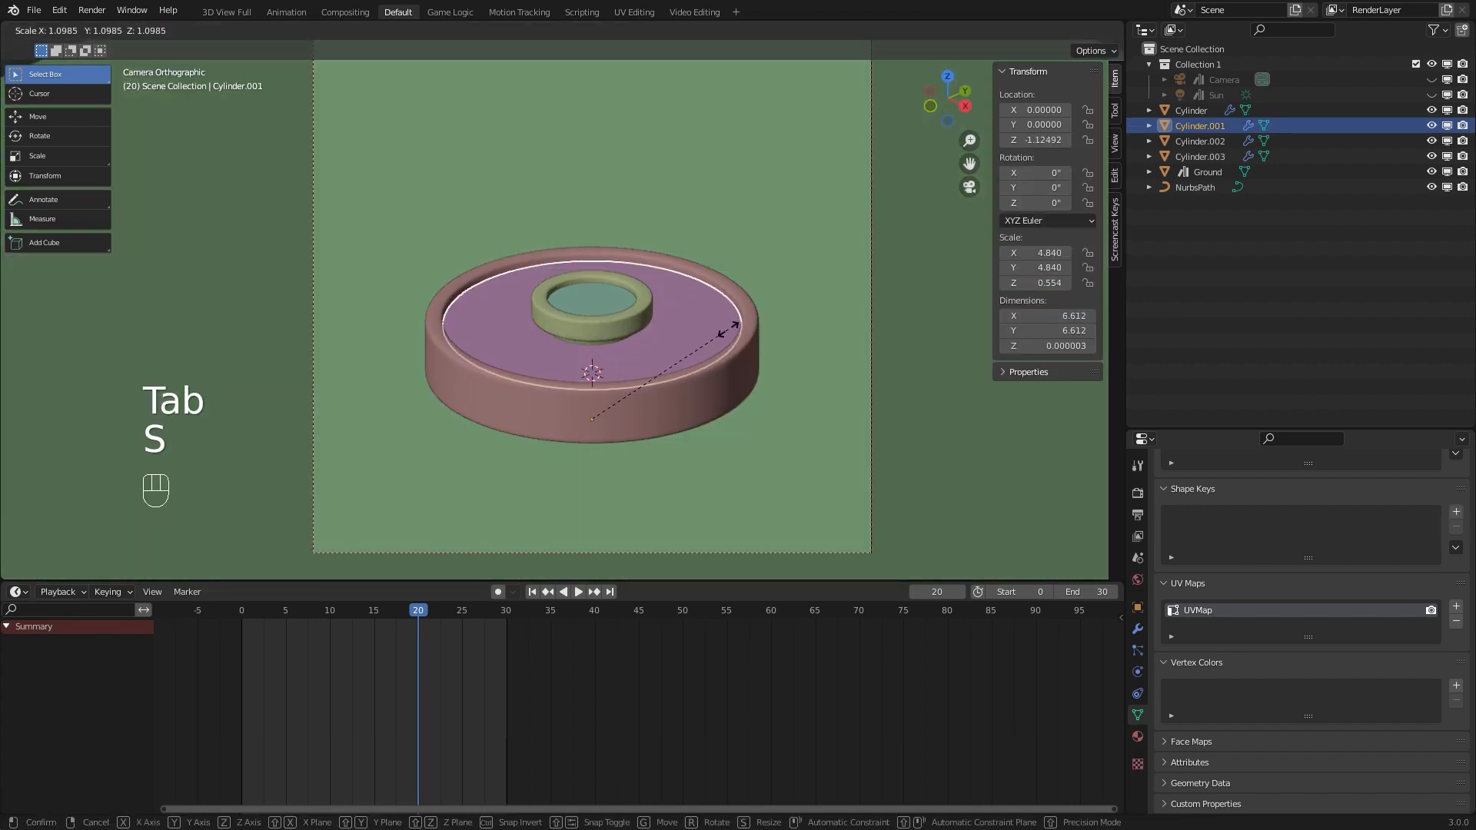
pyautogui.rightClick(702, 331)
pyautogui.rightClick(649, 338)
pyautogui.moveTo(648, 338)
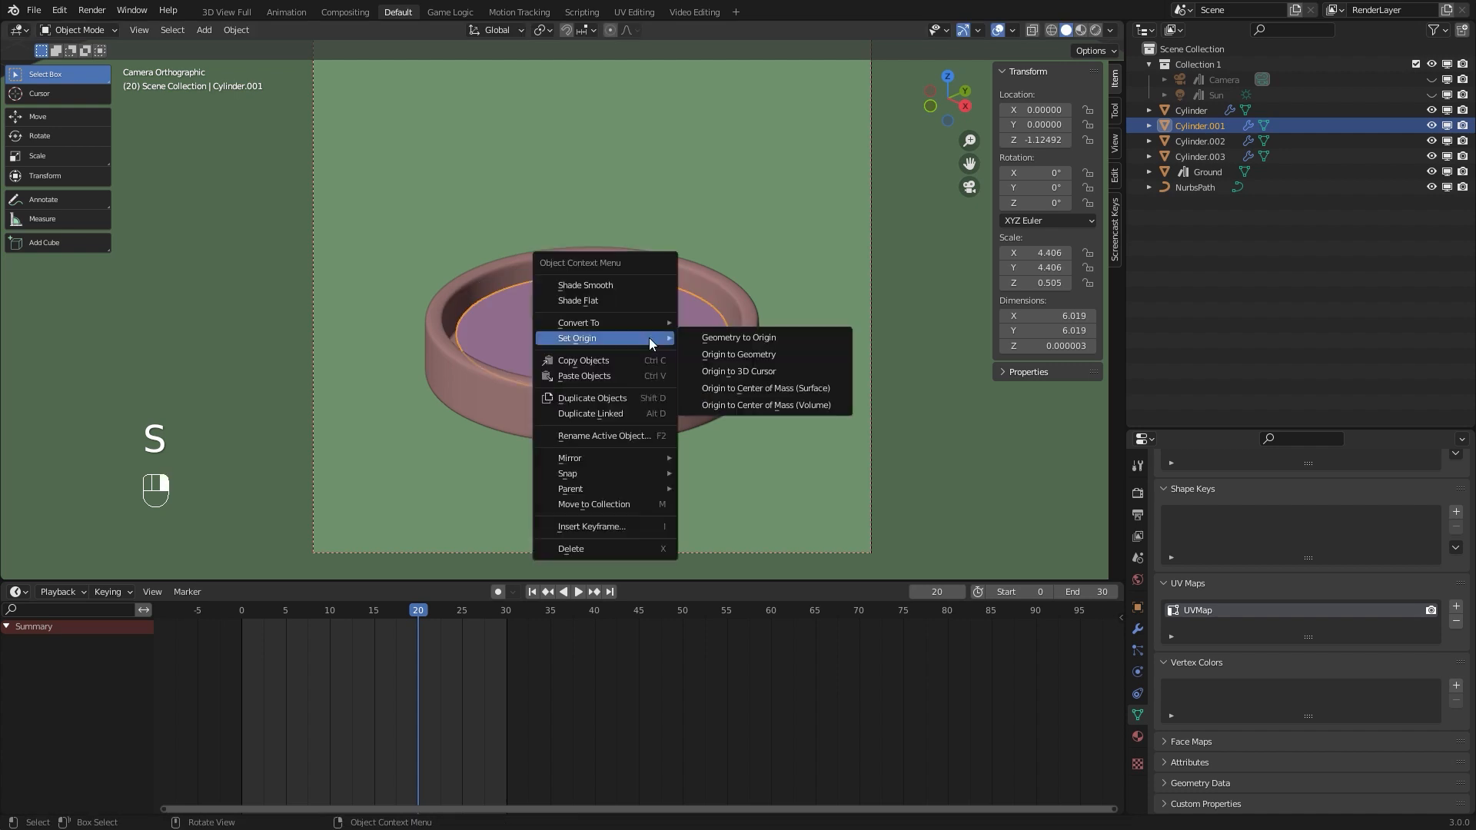
pyautogui.click(736, 353)
pyautogui.press('s')
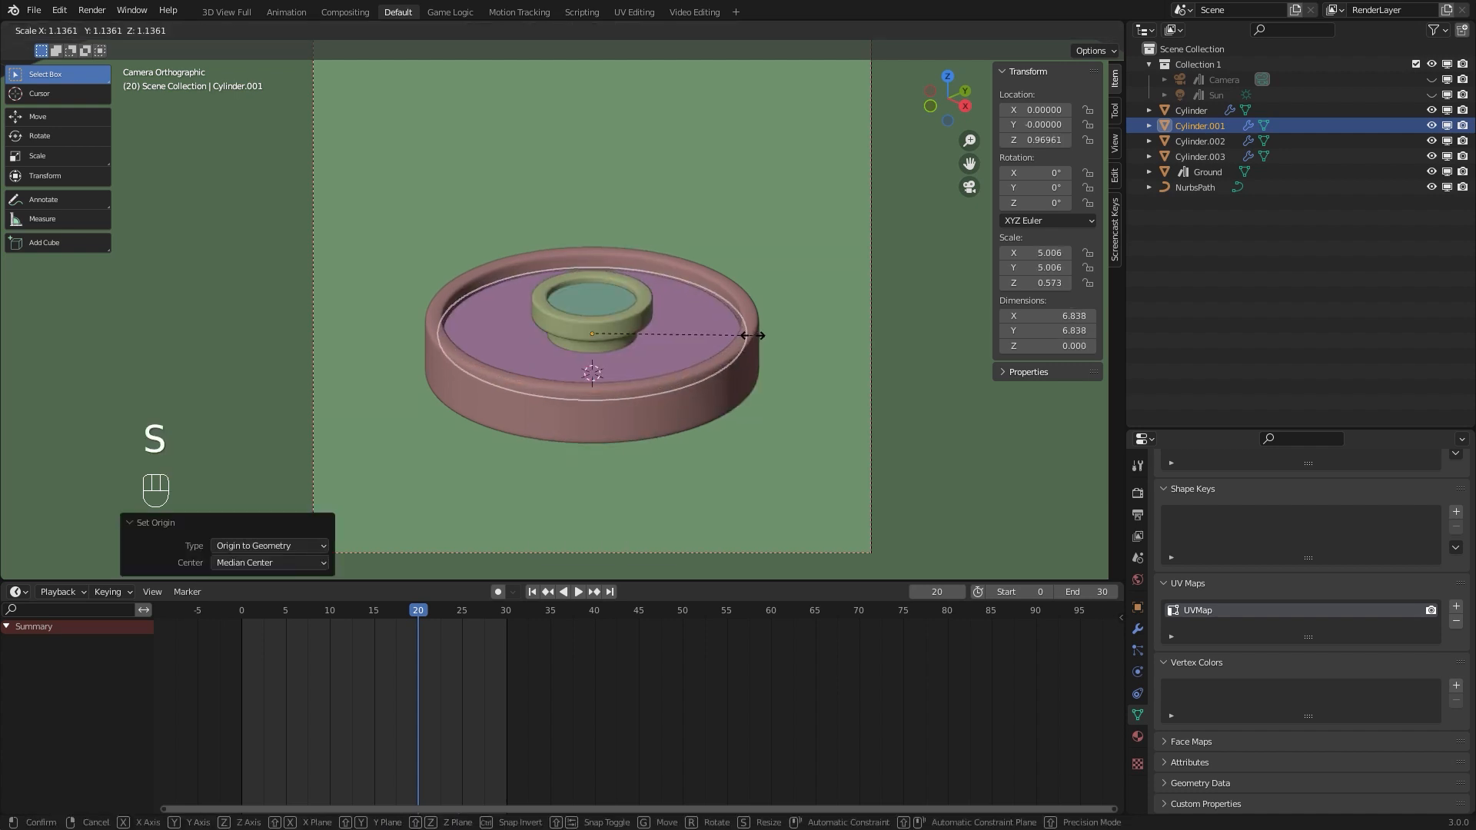
pyautogui.click(754, 341)
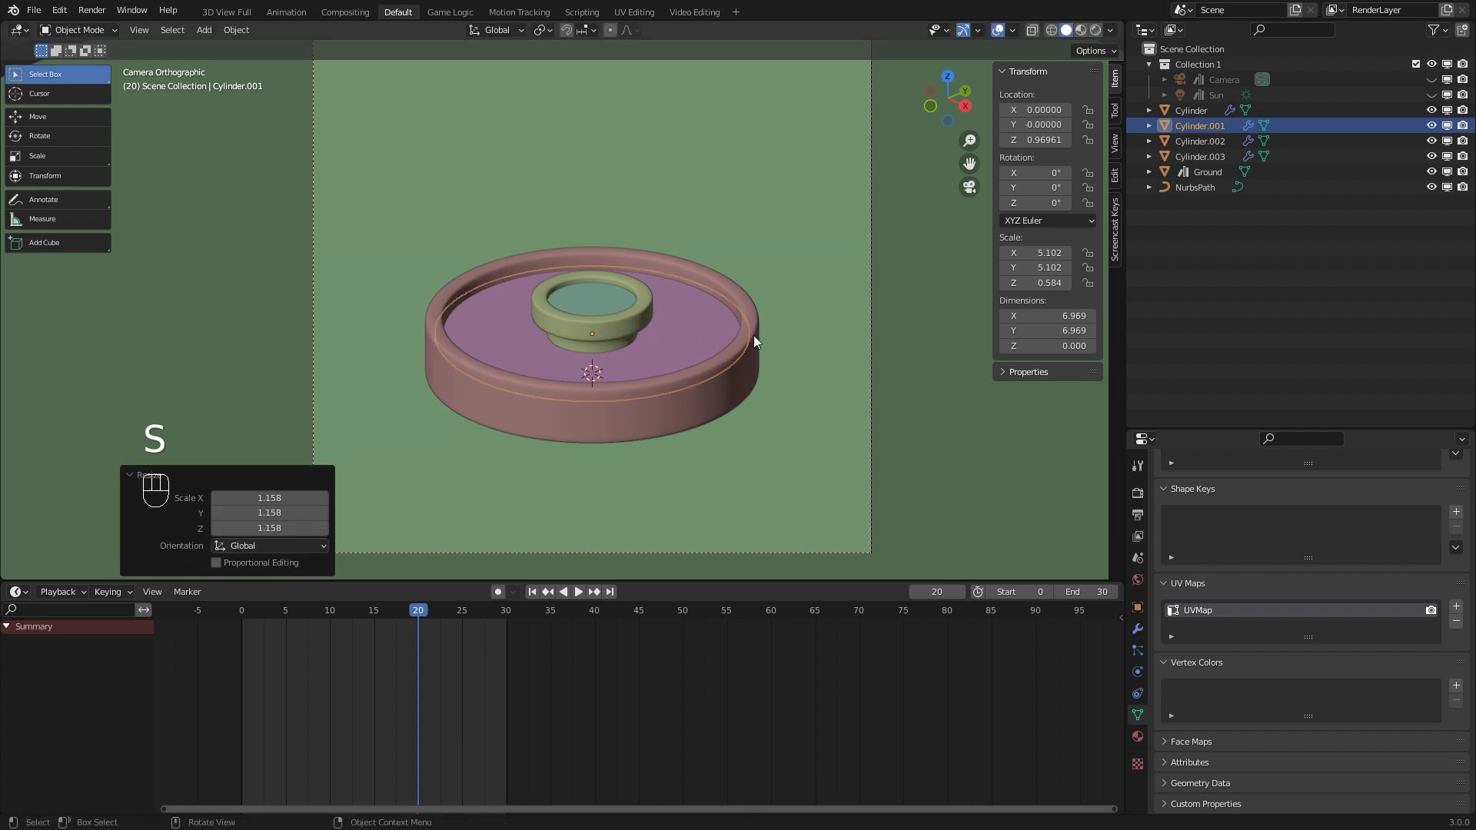
# Play the animation from frame 1, stop it, and go to frame 10
pyautogui.moveTo(417, 611); pyautogui.dragTo(251, 616)
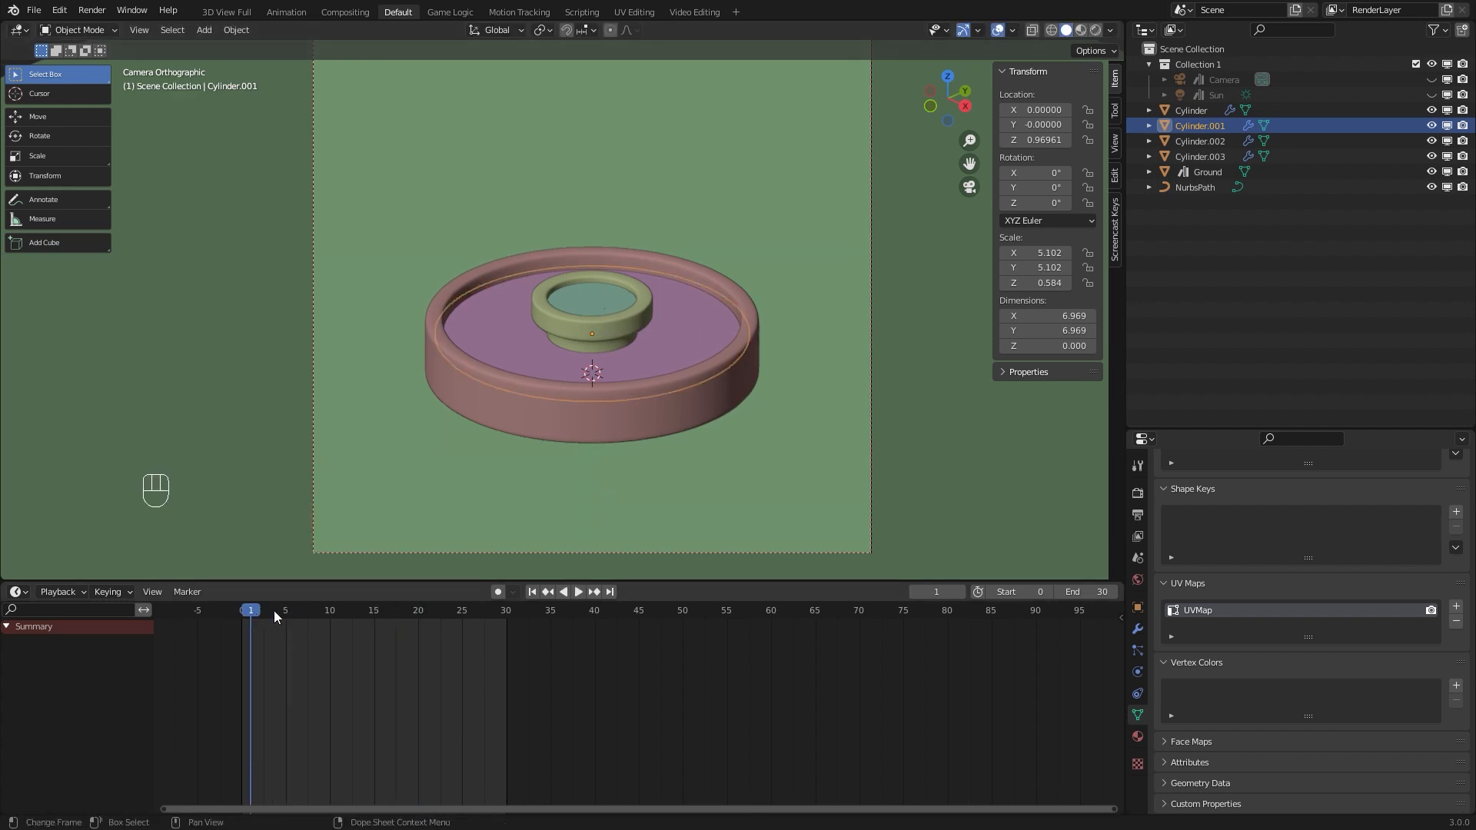
pyautogui.click(578, 592)
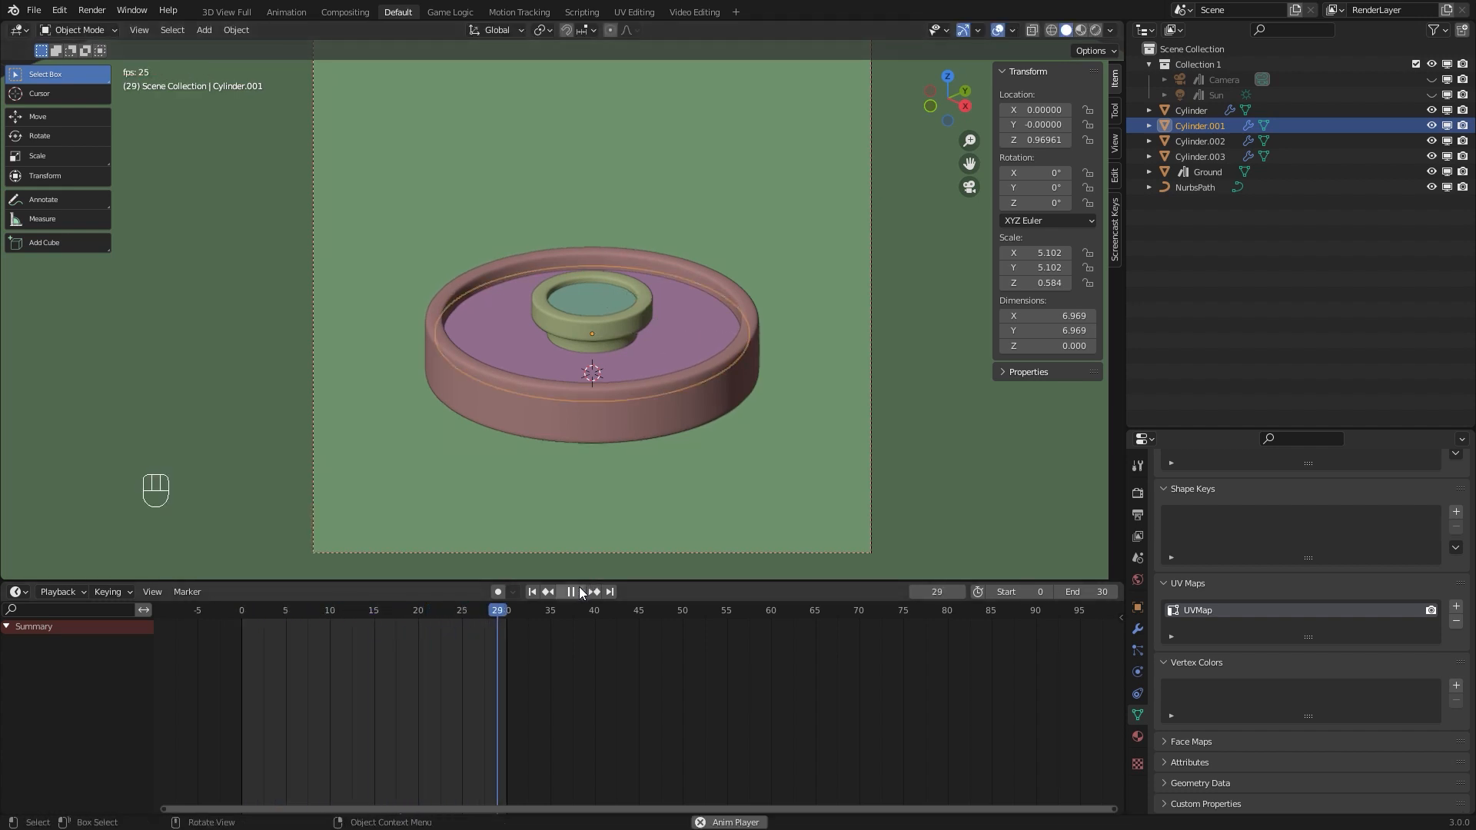
pyautogui.click(572, 592)
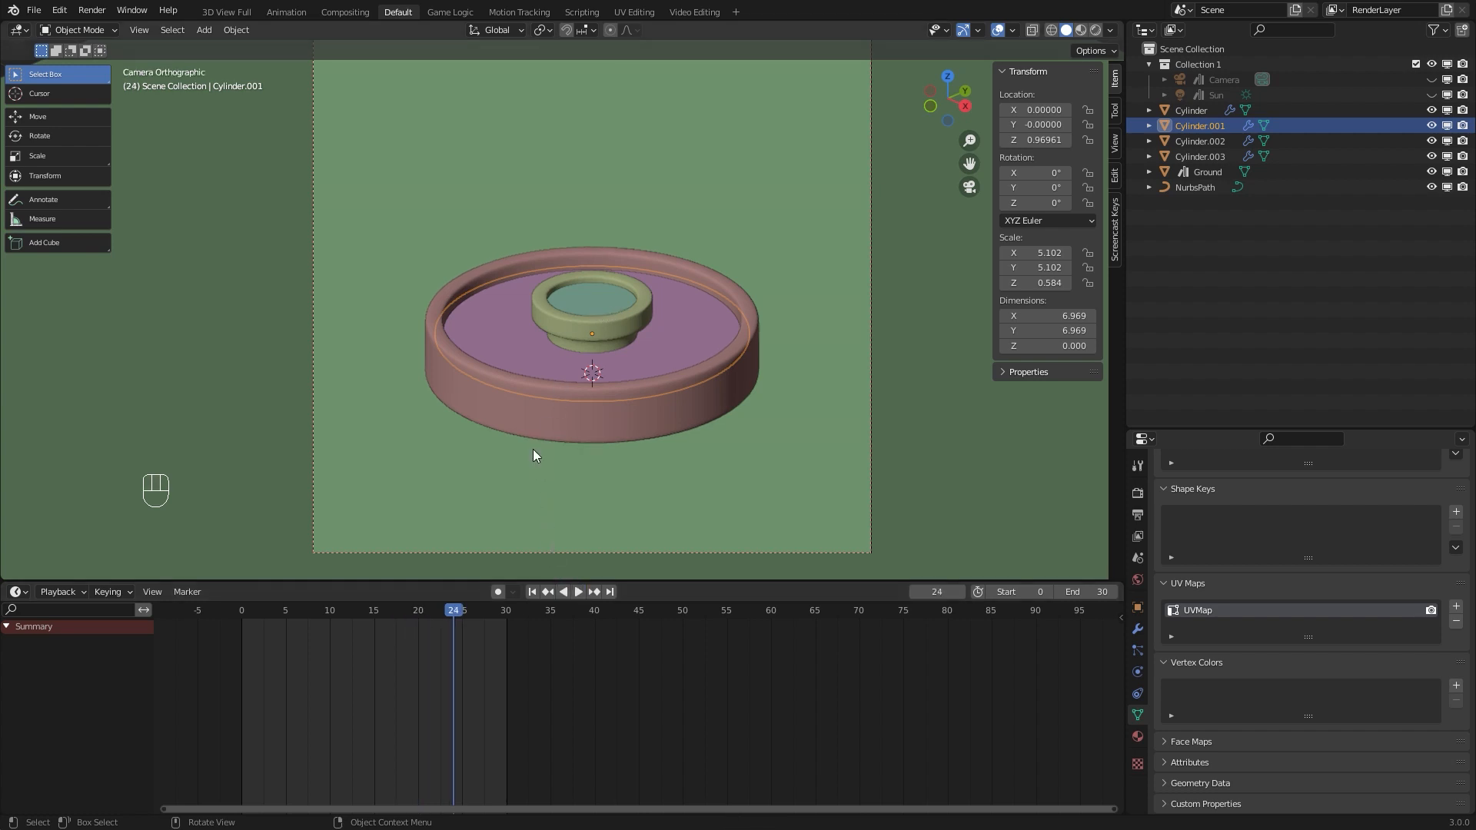
pyautogui.moveTo(418, 610); pyautogui.dragTo(334, 608)
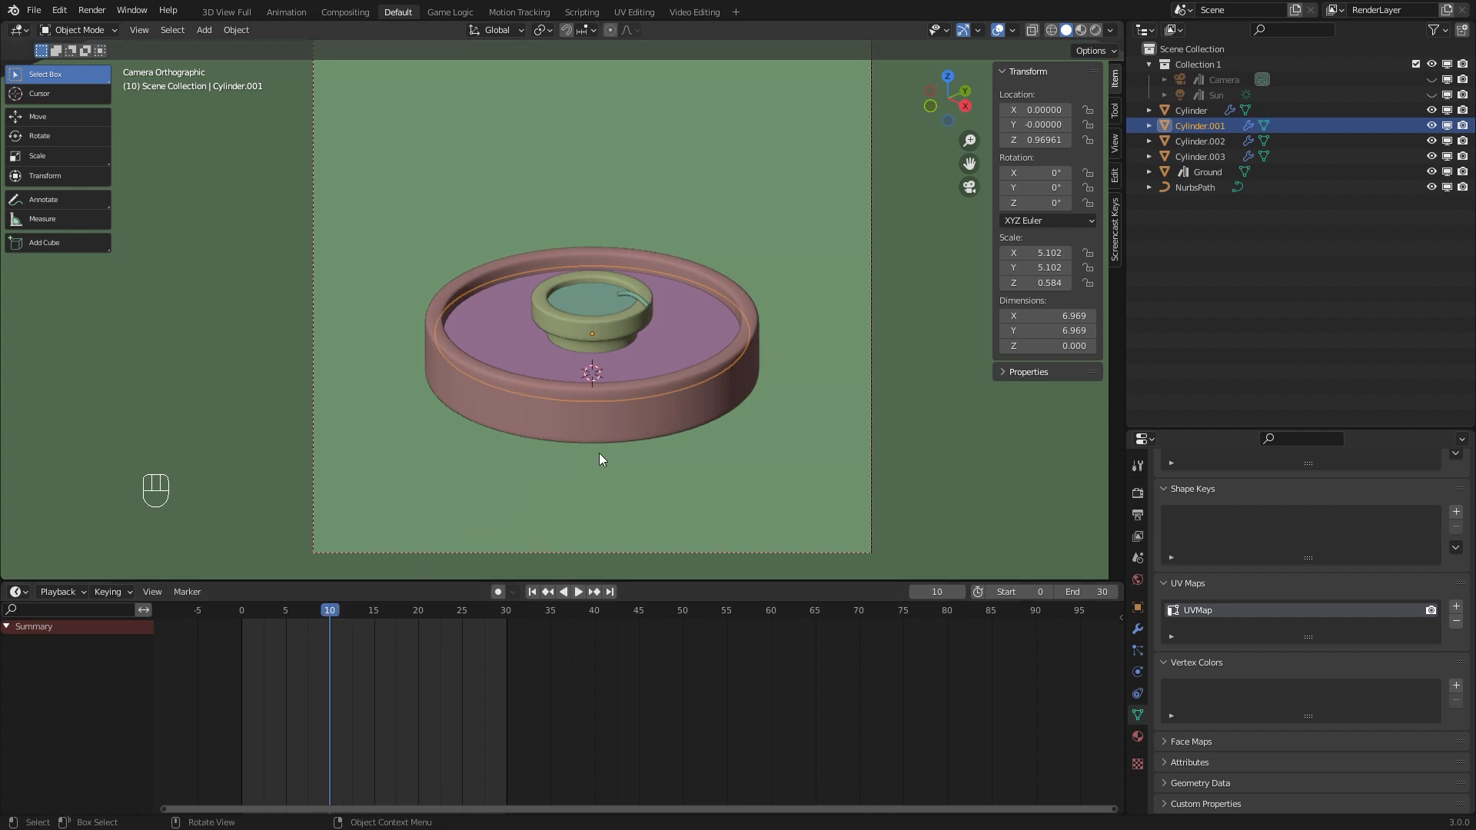
# Select the water jet path, view it up close from the side, and turn off backface culling in the viewport shading
pyautogui.press('KP_7')
pyautogui.click(658, 252)
pyautogui.scroll(3, 659, 257)
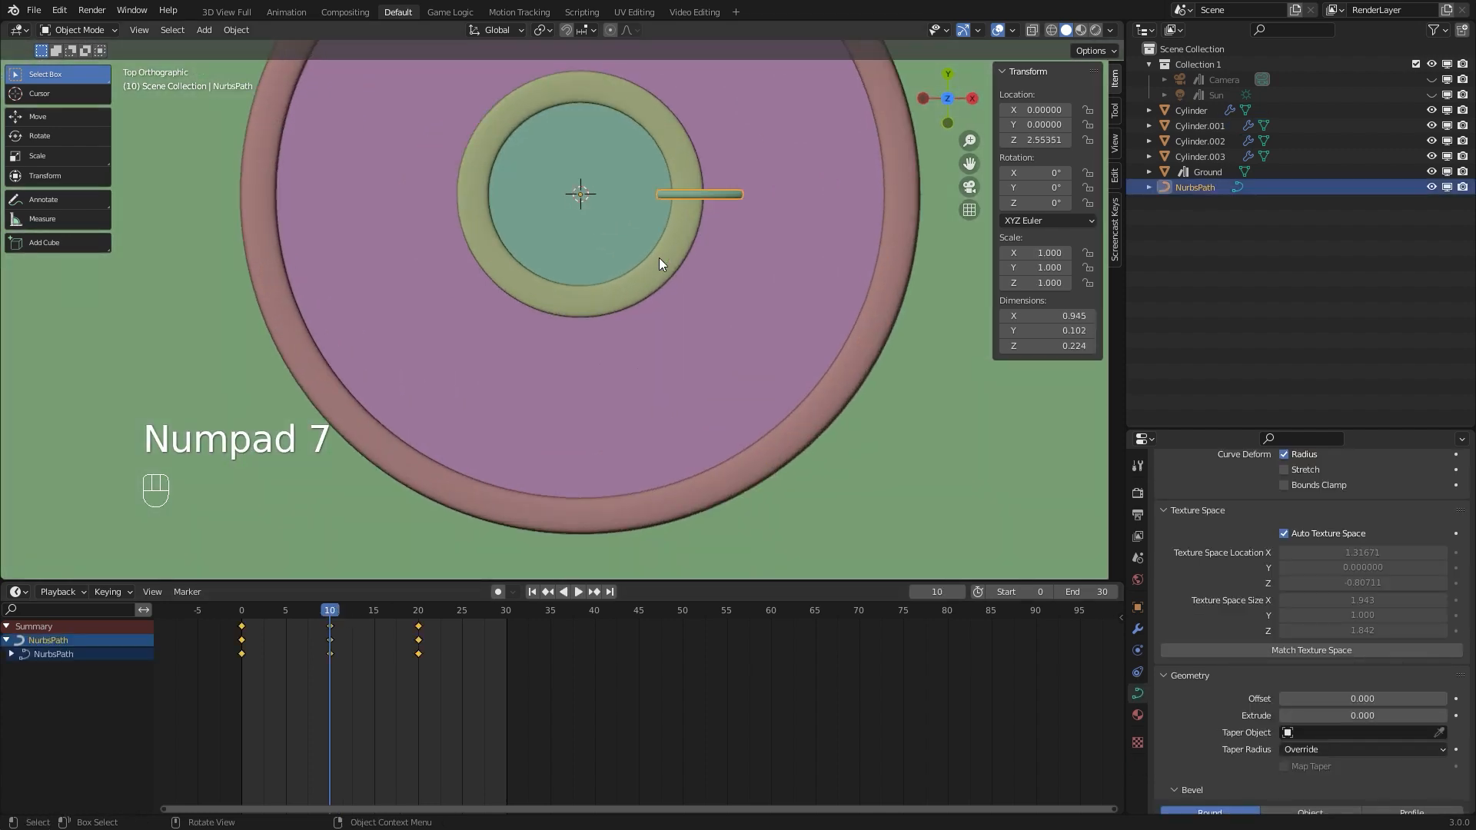
pyautogui.keyDown('shift'); pyautogui.moveTo(658, 257); pyautogui.dragTo(649, 326, button='middle'); pyautogui.keyUp('shift')
pyautogui.scroll(2, 659, 324)
pyautogui.moveTo(746, 331); pyautogui.dragTo(758, 262, button='middle')
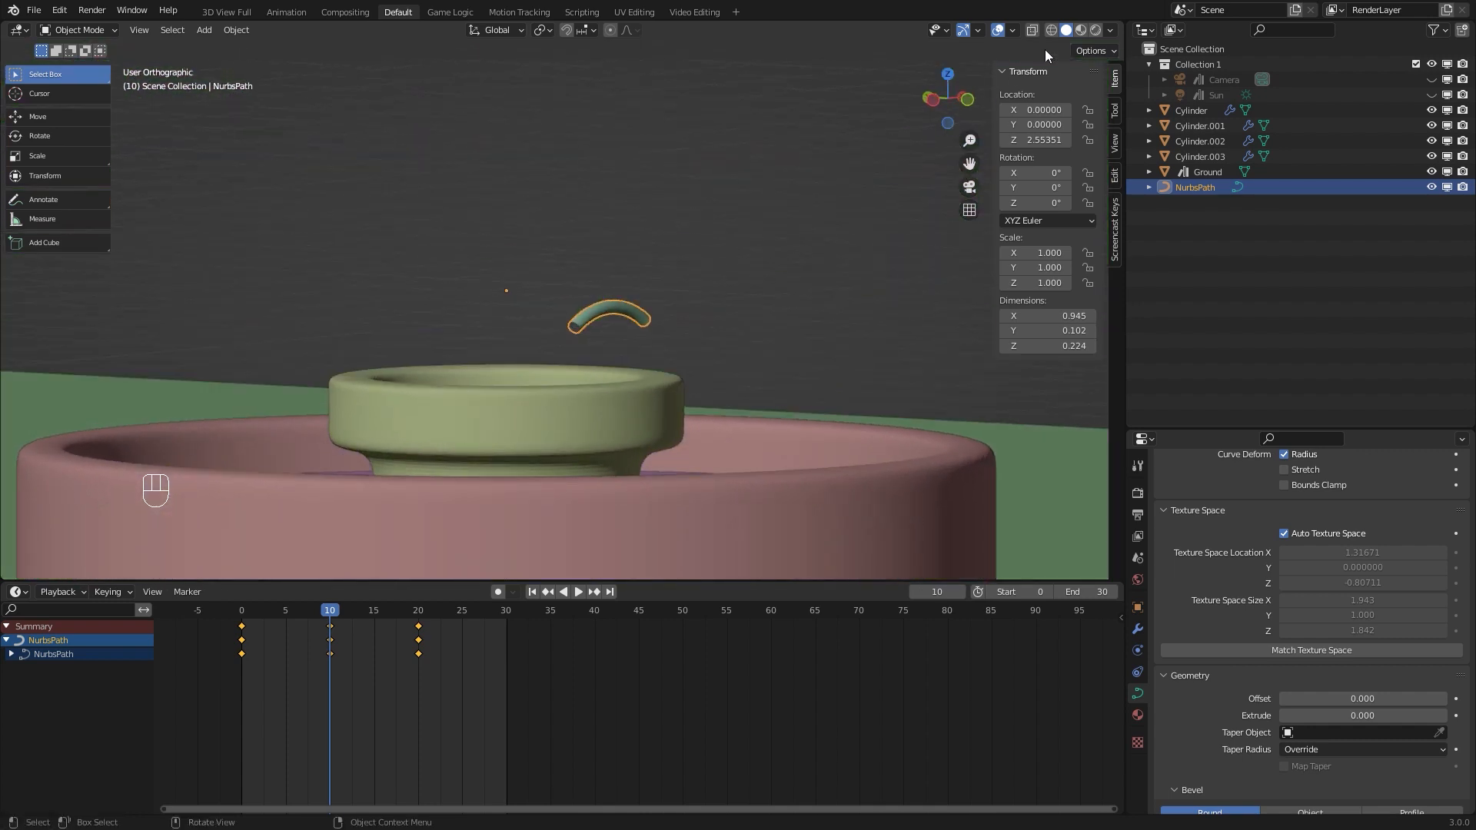
pyautogui.click(1111, 30)
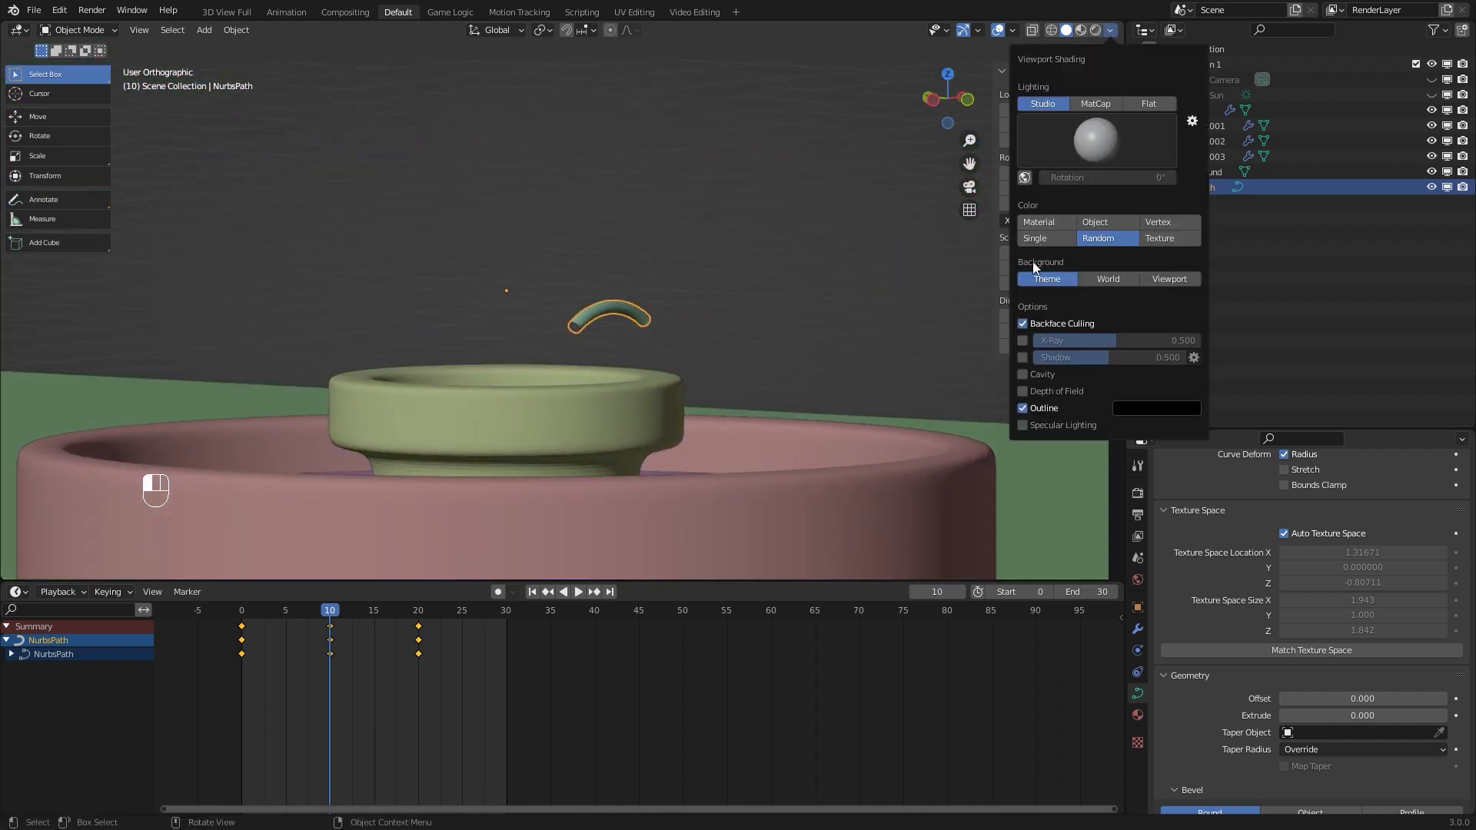
pyautogui.click(1024, 323)
# Enable Fill Caps in the path's bevel settings to close the open ends of the jet
pyautogui.scroll(8, 569, 315)
pyautogui.moveTo(641, 402)
pyautogui.mouseDown(button='middle')
pyautogui.moveTo(657, 376)
pyautogui.moveTo(648, 399)
pyautogui.mouseUp(button='middle')
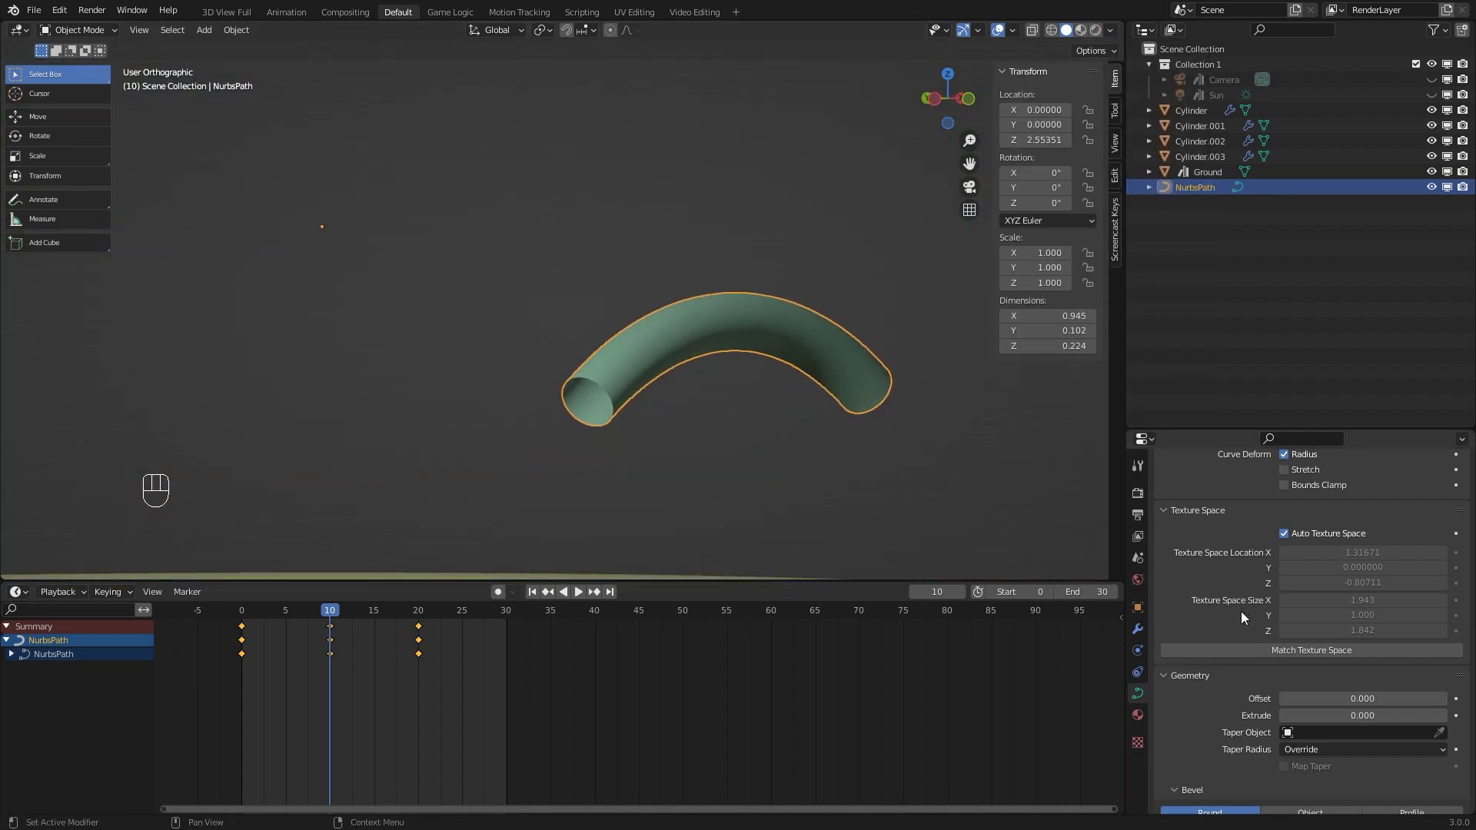
pyautogui.scroll(5, 1241, 596)
pyautogui.scroll(-4, 1241, 596)
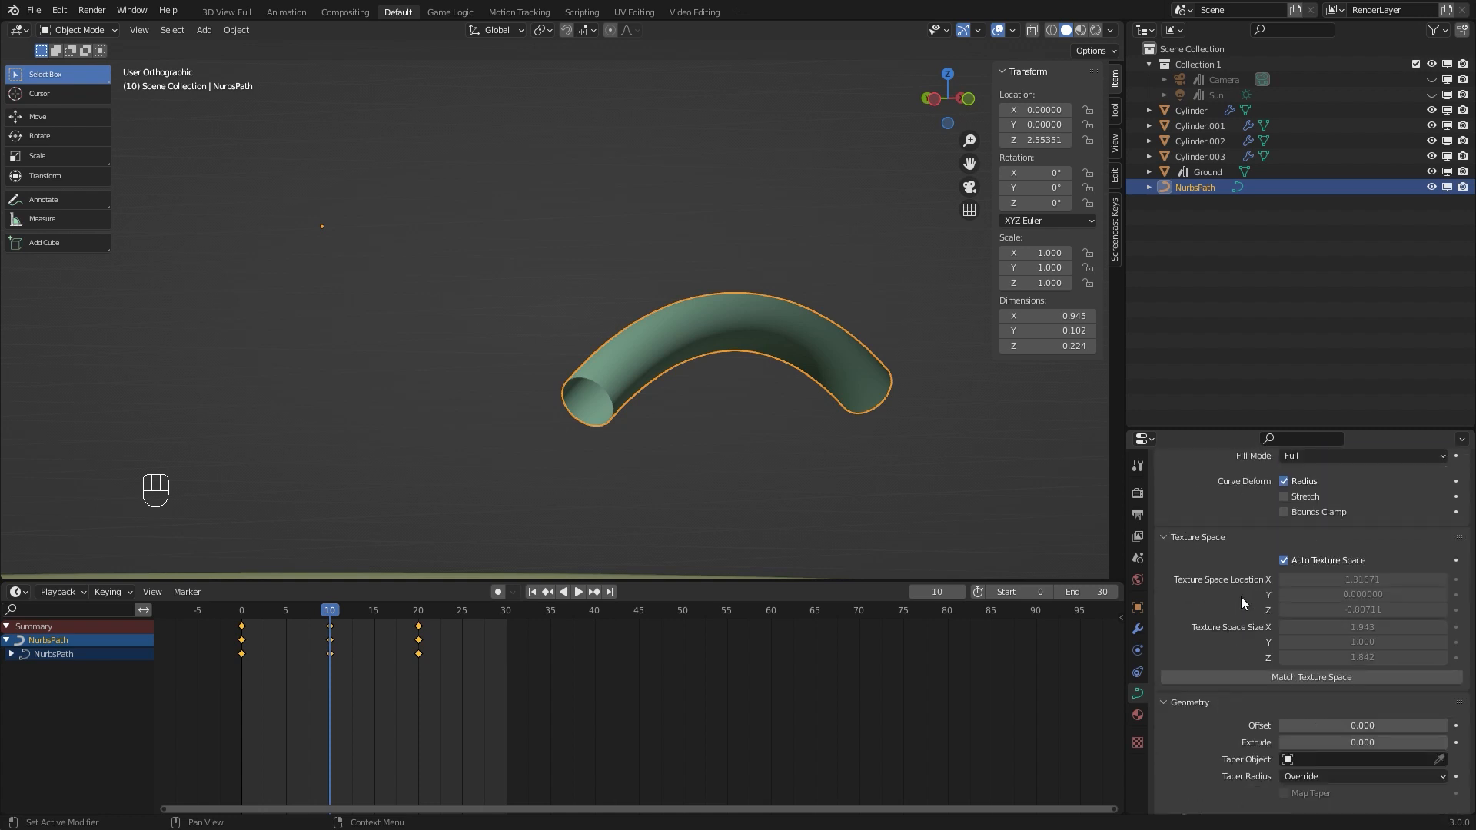
pyautogui.scroll(-8, 1241, 597)
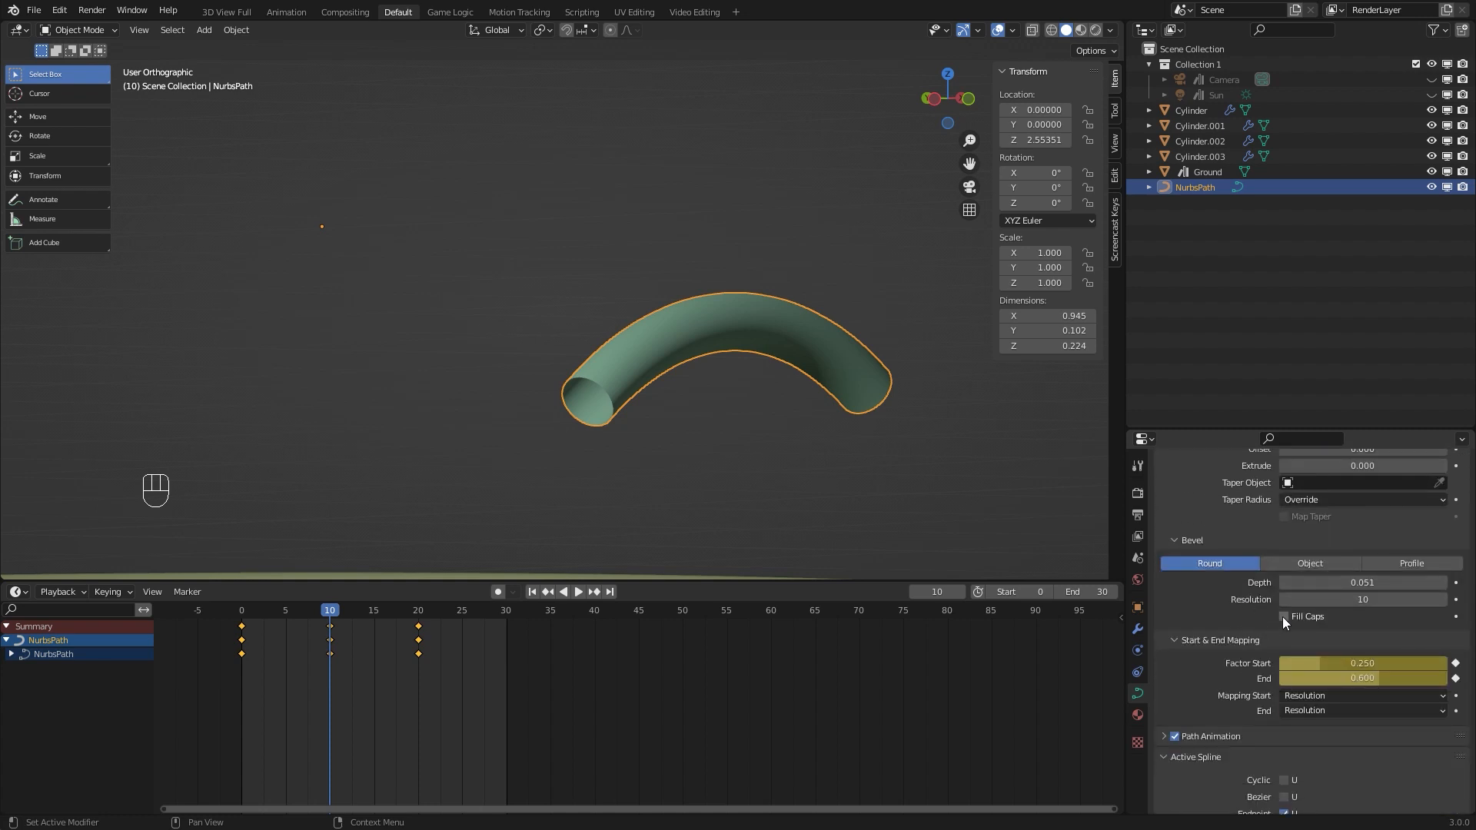
pyautogui.click(1282, 617)
pyautogui.moveTo(596, 415); pyautogui.dragTo(641, 436, button='middle')
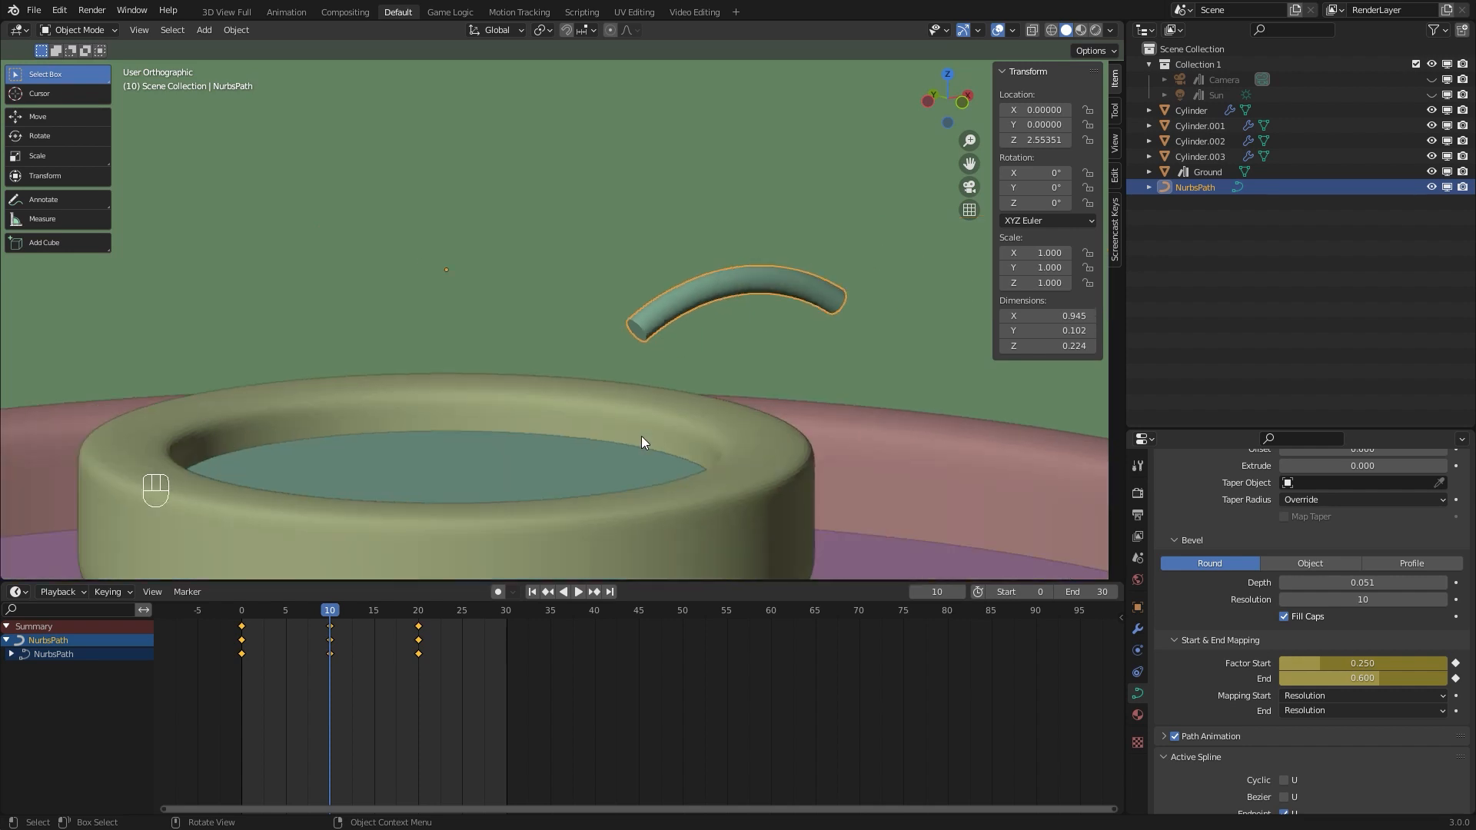
pyautogui.scroll(-3, 641, 436)
# In top view, duplicate the path in place and set the copy's Z rotation to 90°
pyautogui.press('KP_7')
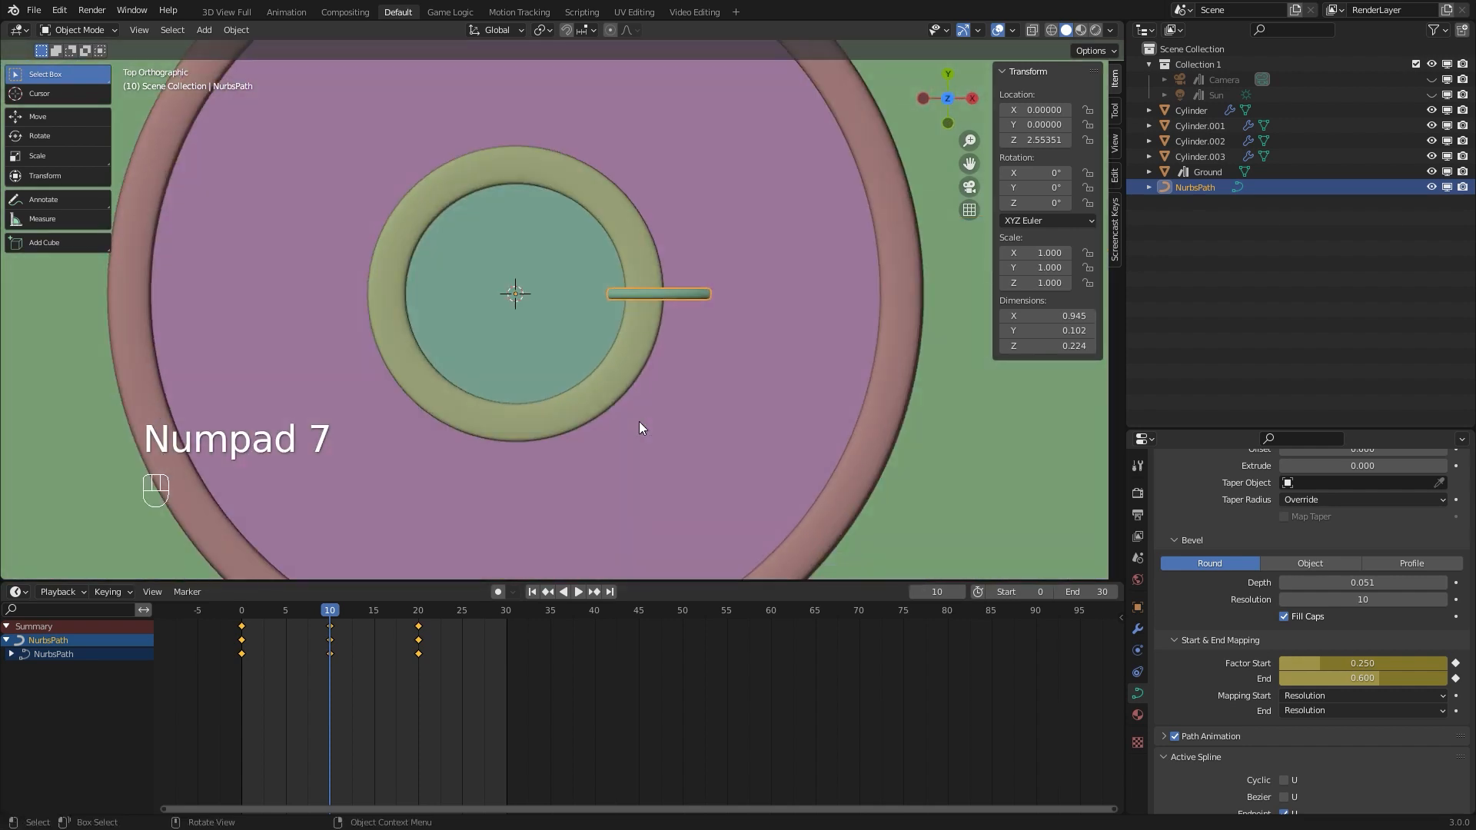
pyautogui.click(678, 293)
pyautogui.click(679, 293)
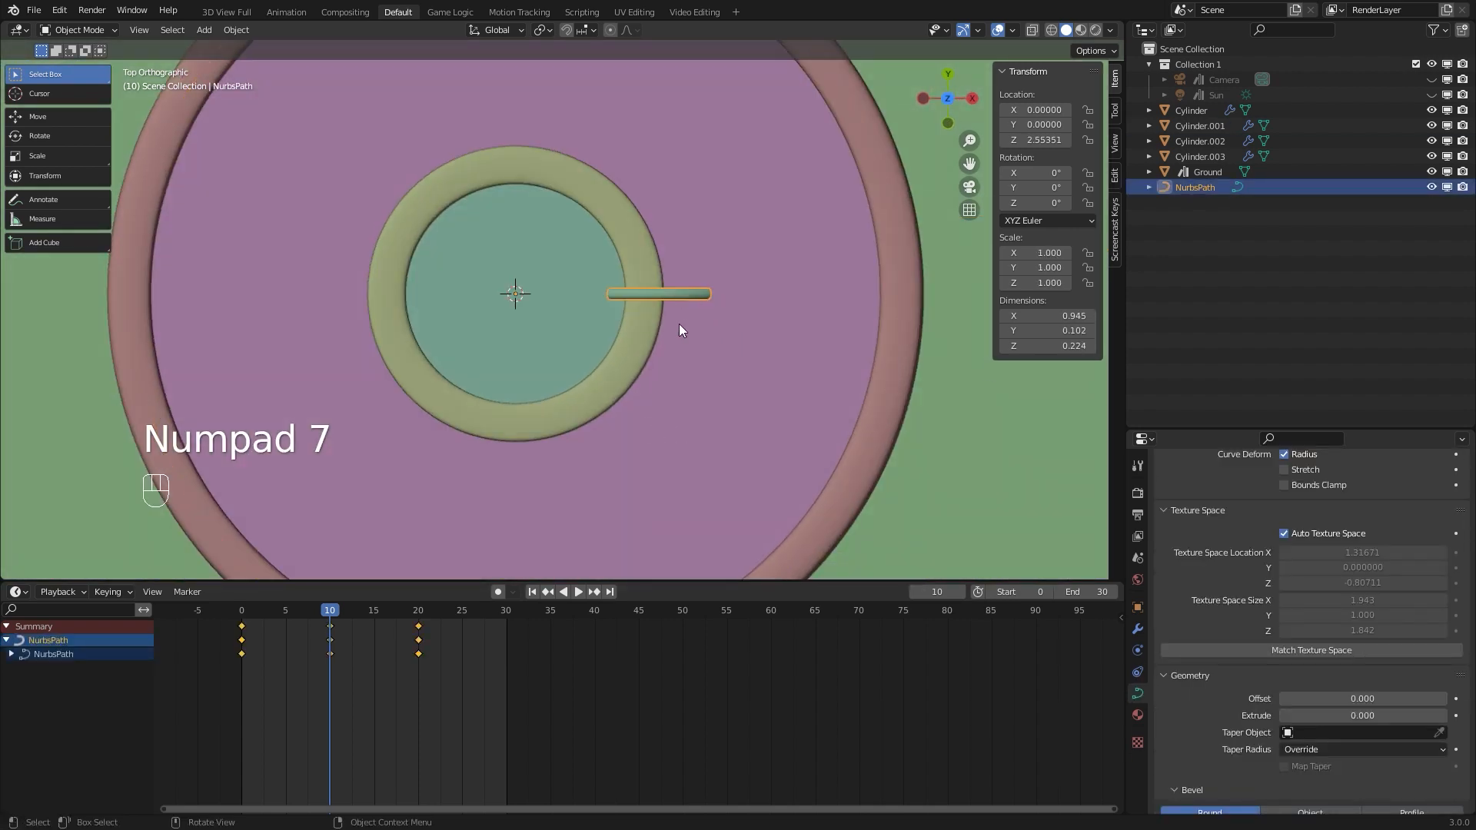
pyautogui.hotkey('shift', 'd')
pyautogui.rightClick(745, 410)
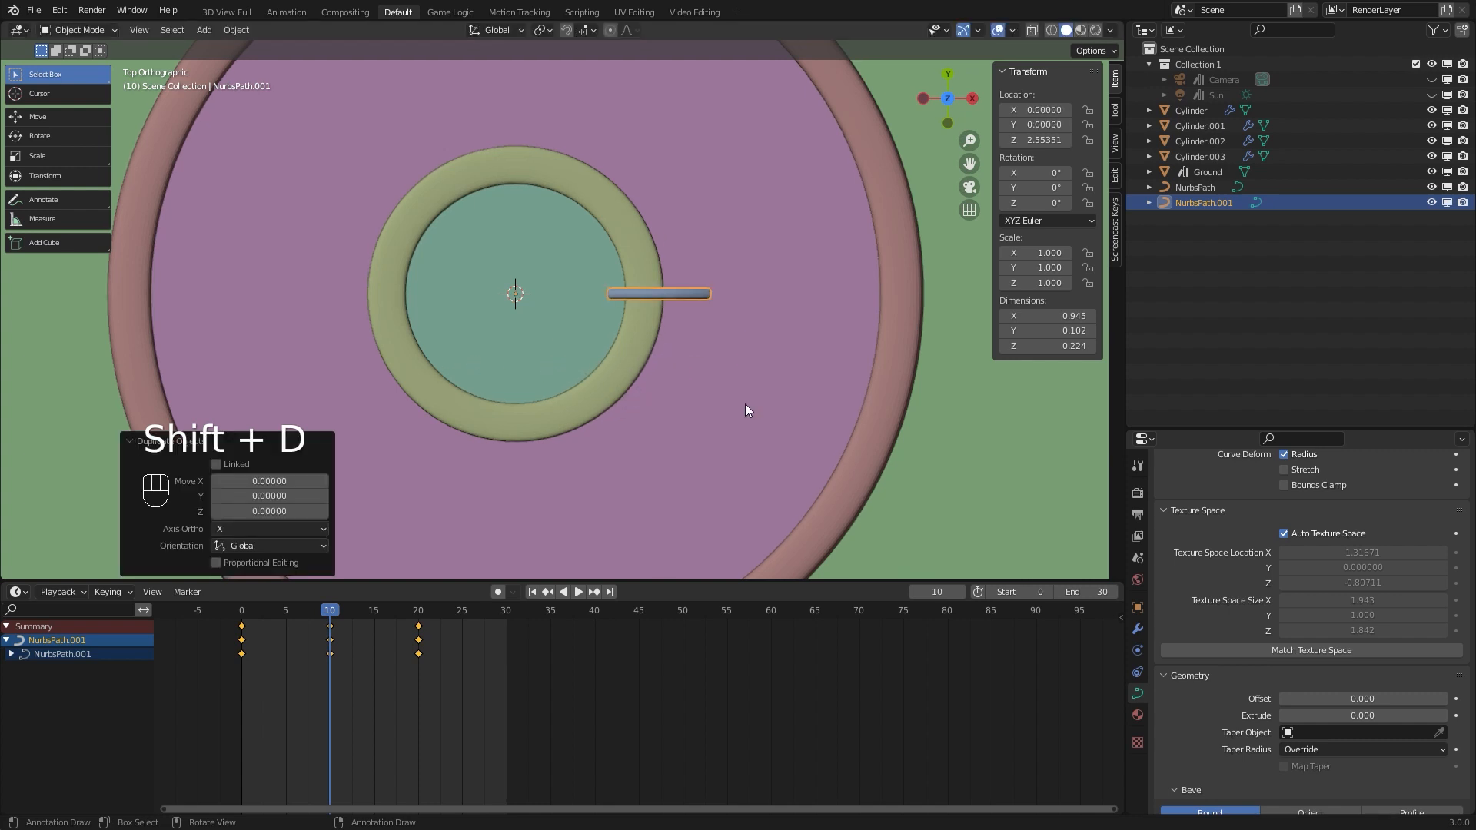
pyautogui.press('r')
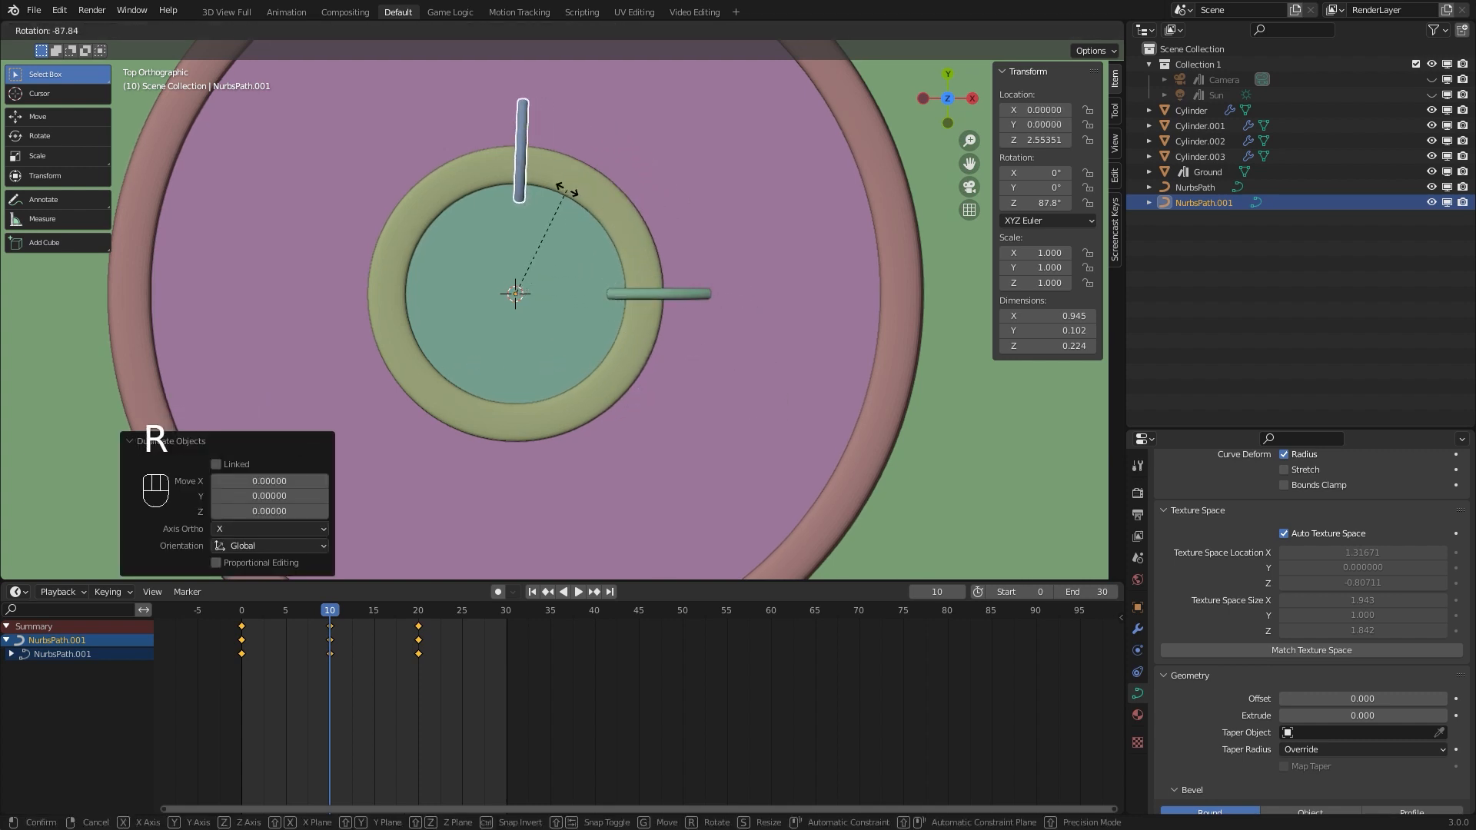
pyautogui.click(562, 191)
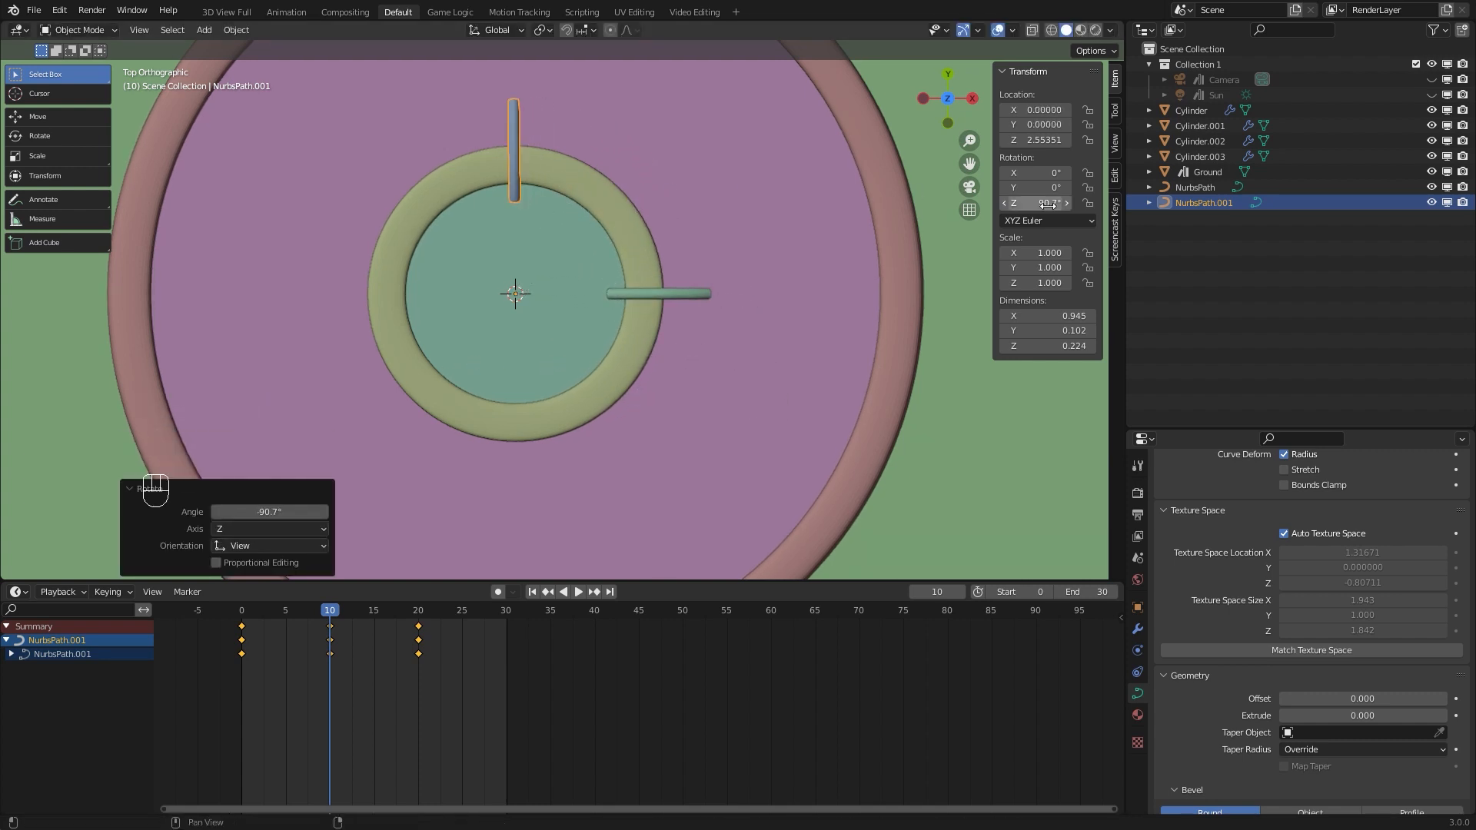
pyautogui.press('Return')
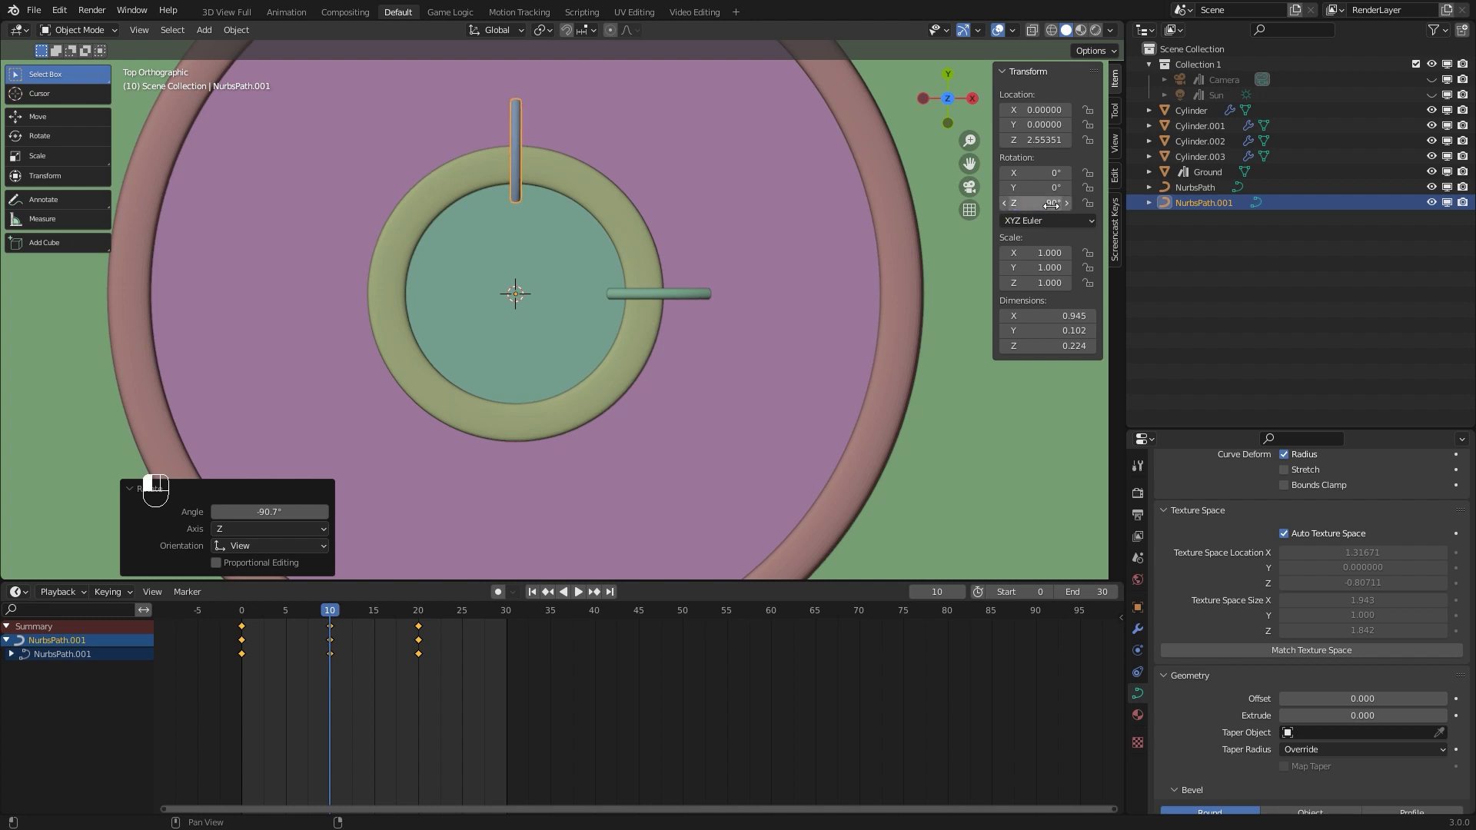
# Scrub the animation back to frame 10, duplicate the rotated path in place, and set the new copy's Z rotation to 180°
pyautogui.press('space')
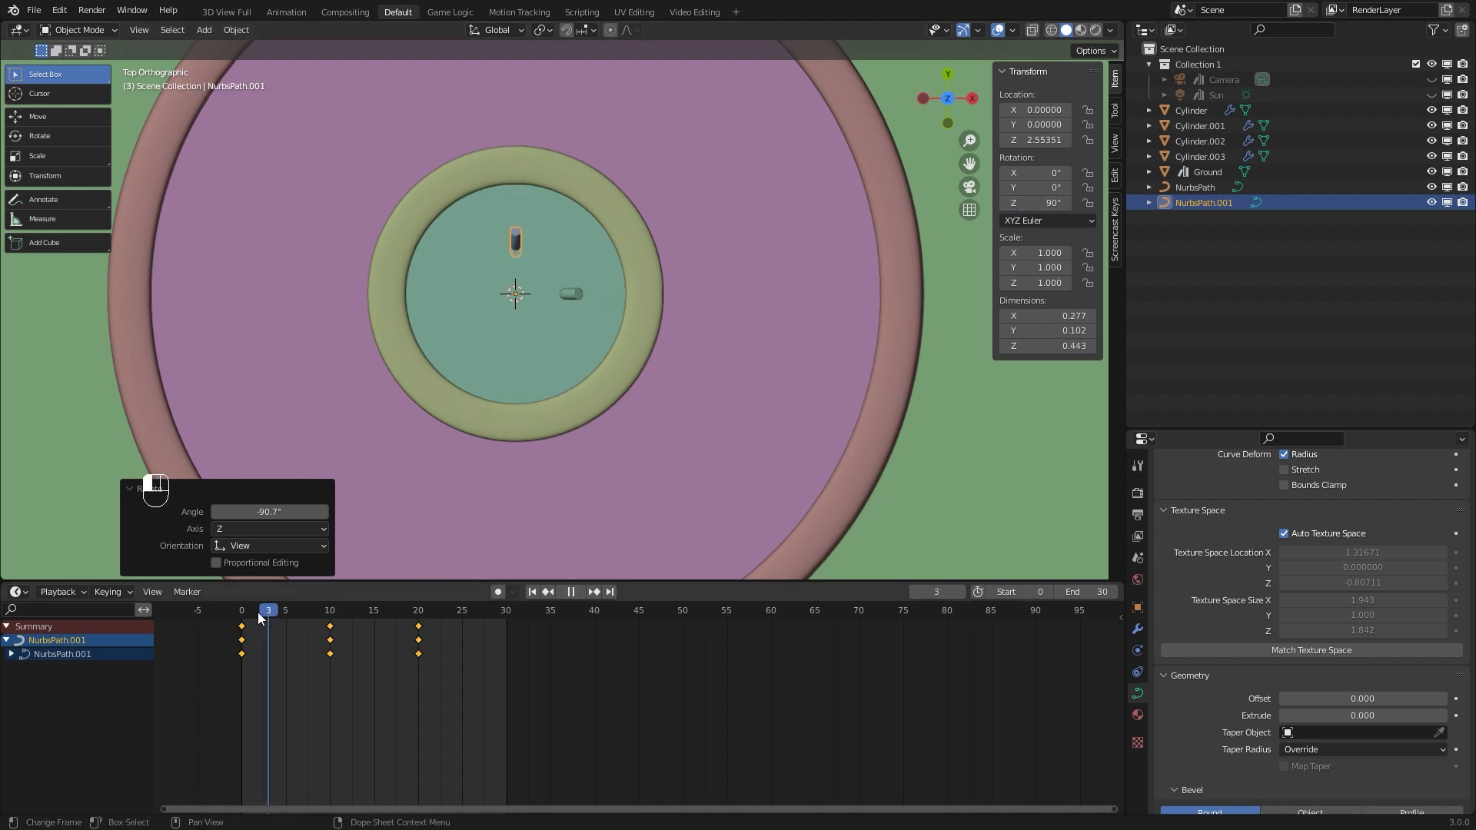
pyautogui.moveTo(317, 607); pyautogui.dragTo(329, 608)
pyautogui.hotkey('shift', 'd')
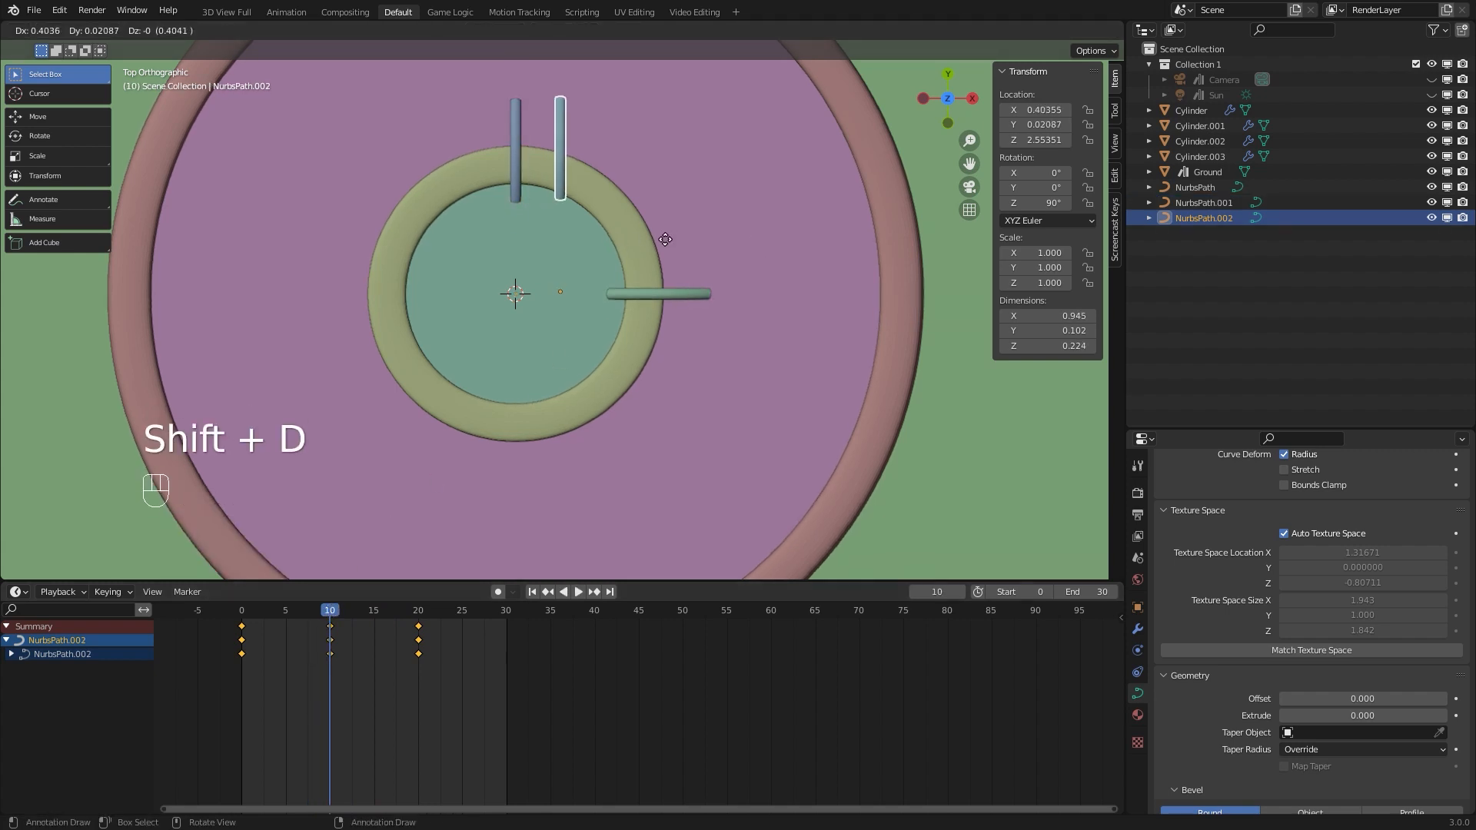
pyautogui.rightClick(659, 232)
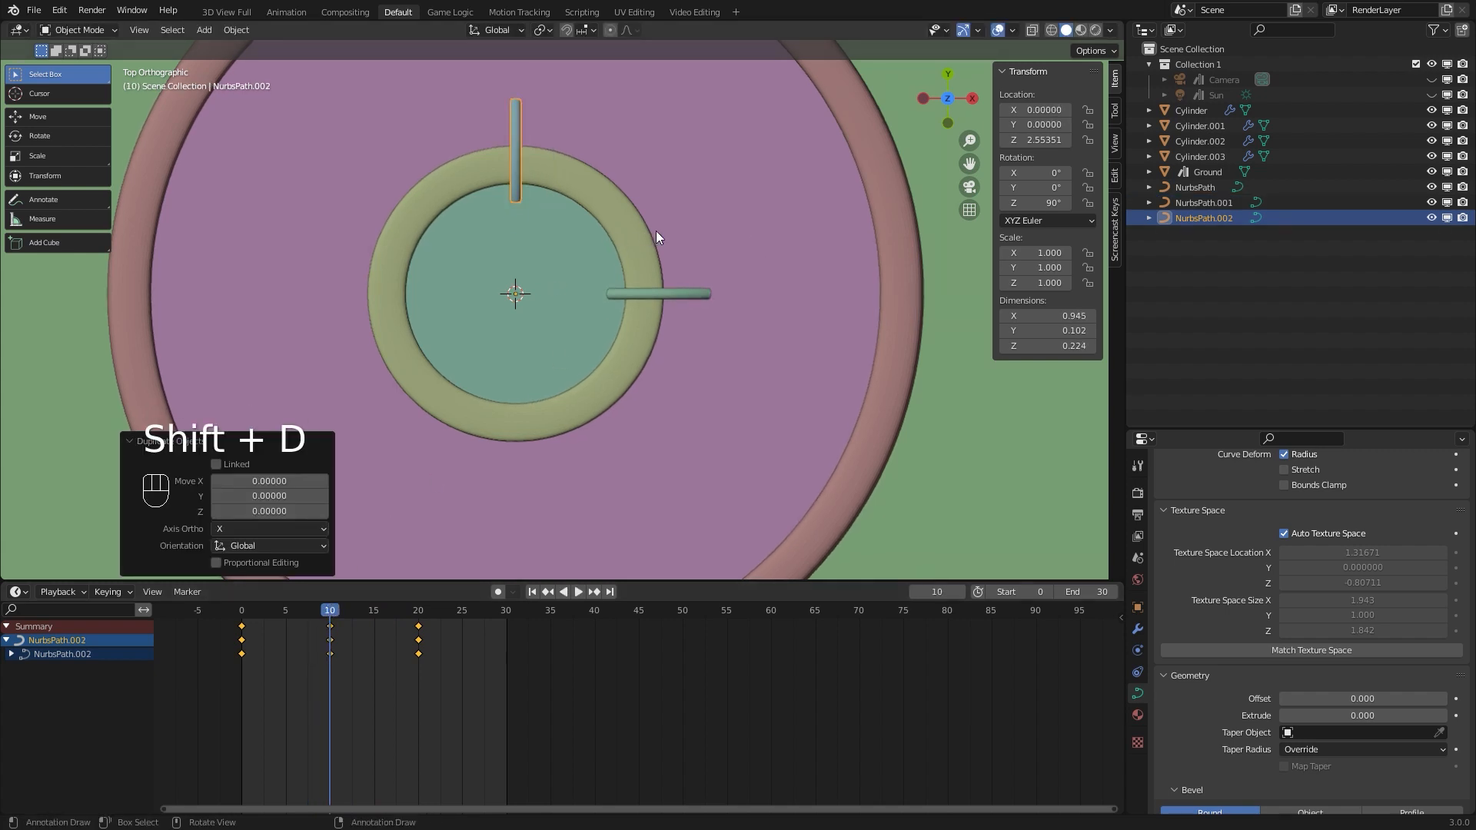
pyautogui.click(1046, 206)
pyautogui.write('180')
pyautogui.press('Return')
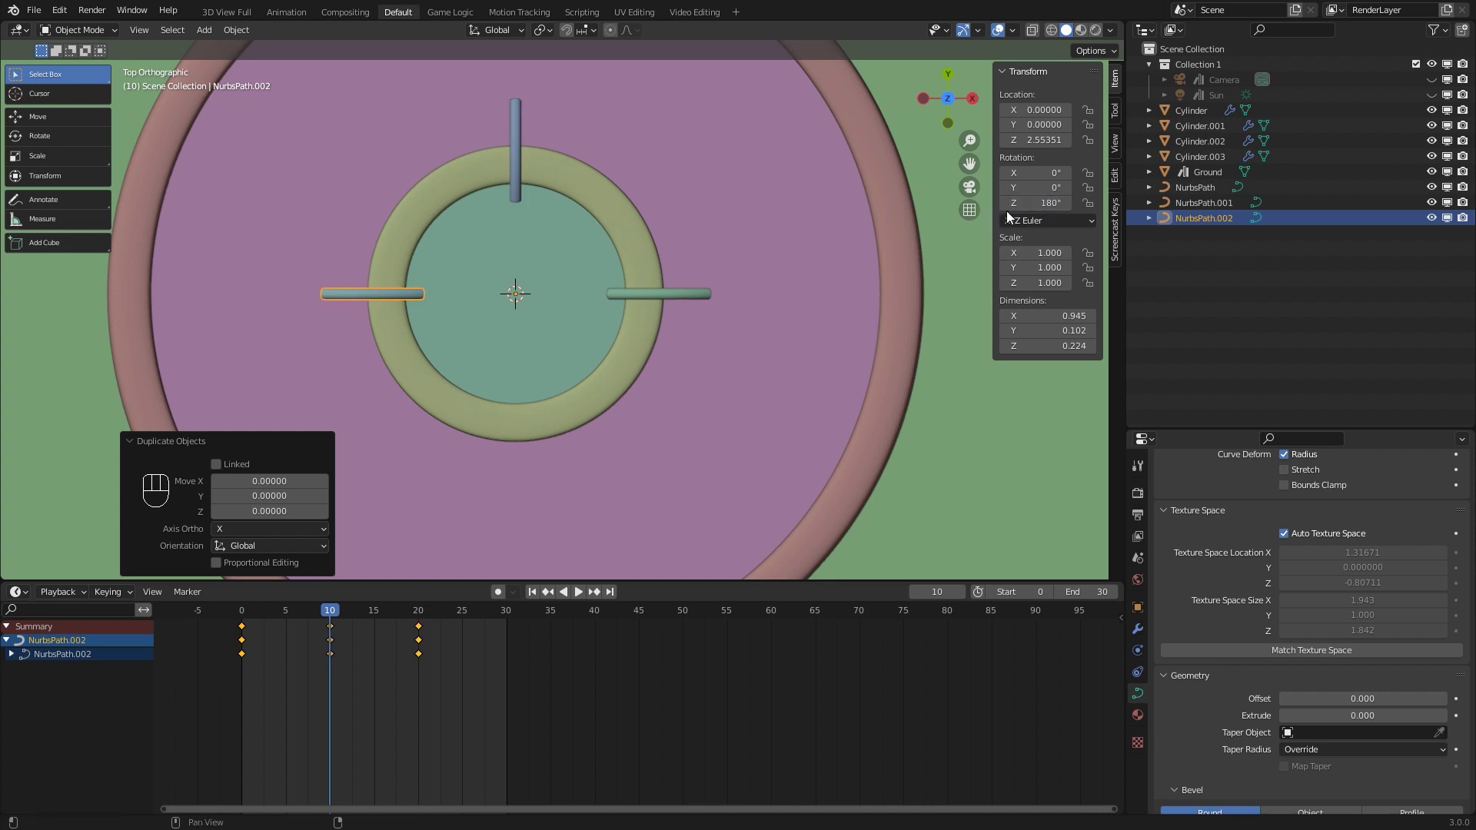
# Duplicate the 180° path in place and set the new copy's Z rotation to 270°
pyautogui.hotkey('shift', 'd')
pyautogui.rightClick(512, 292)
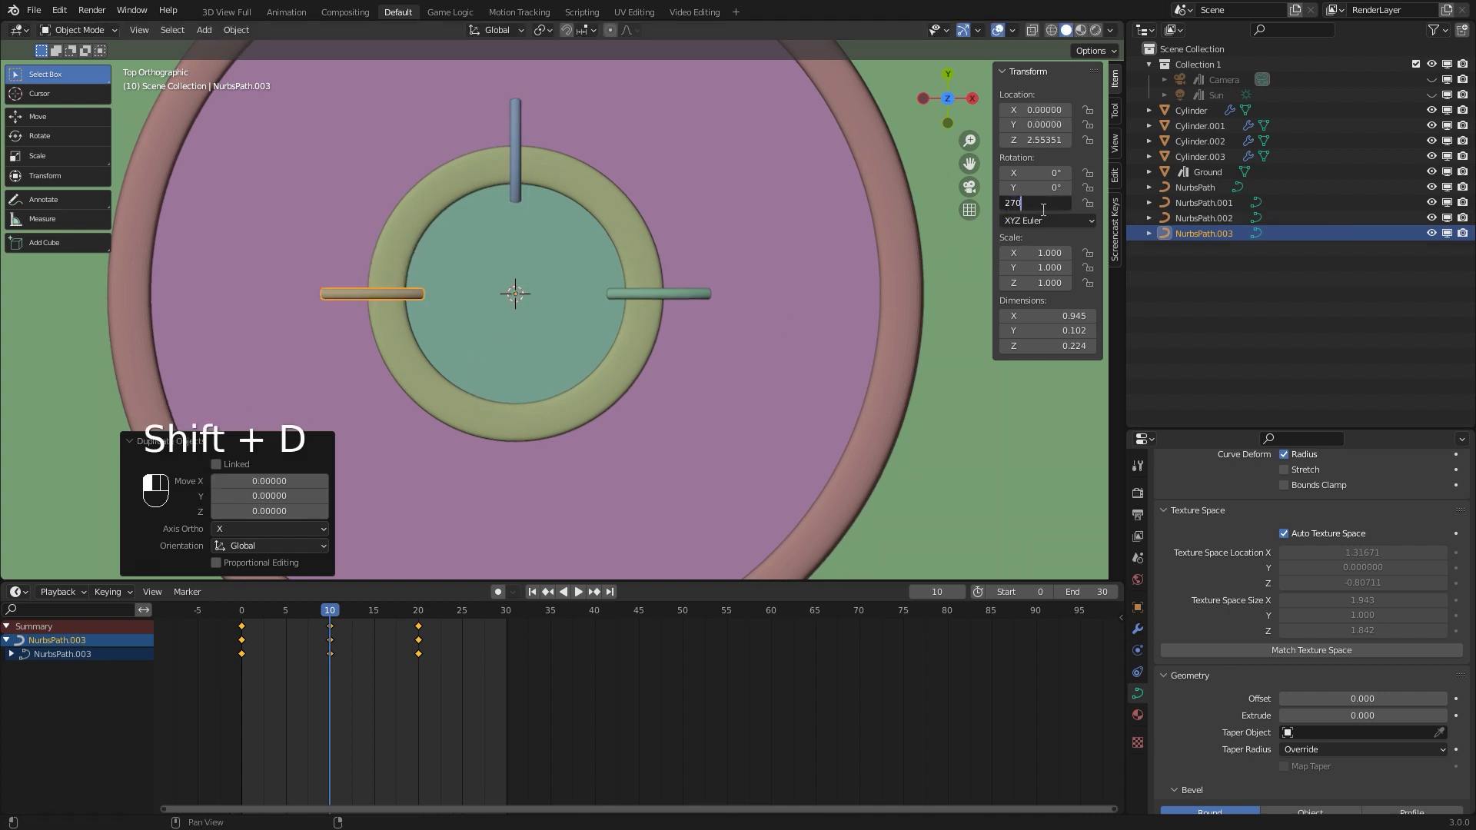
pyautogui.press('Return')
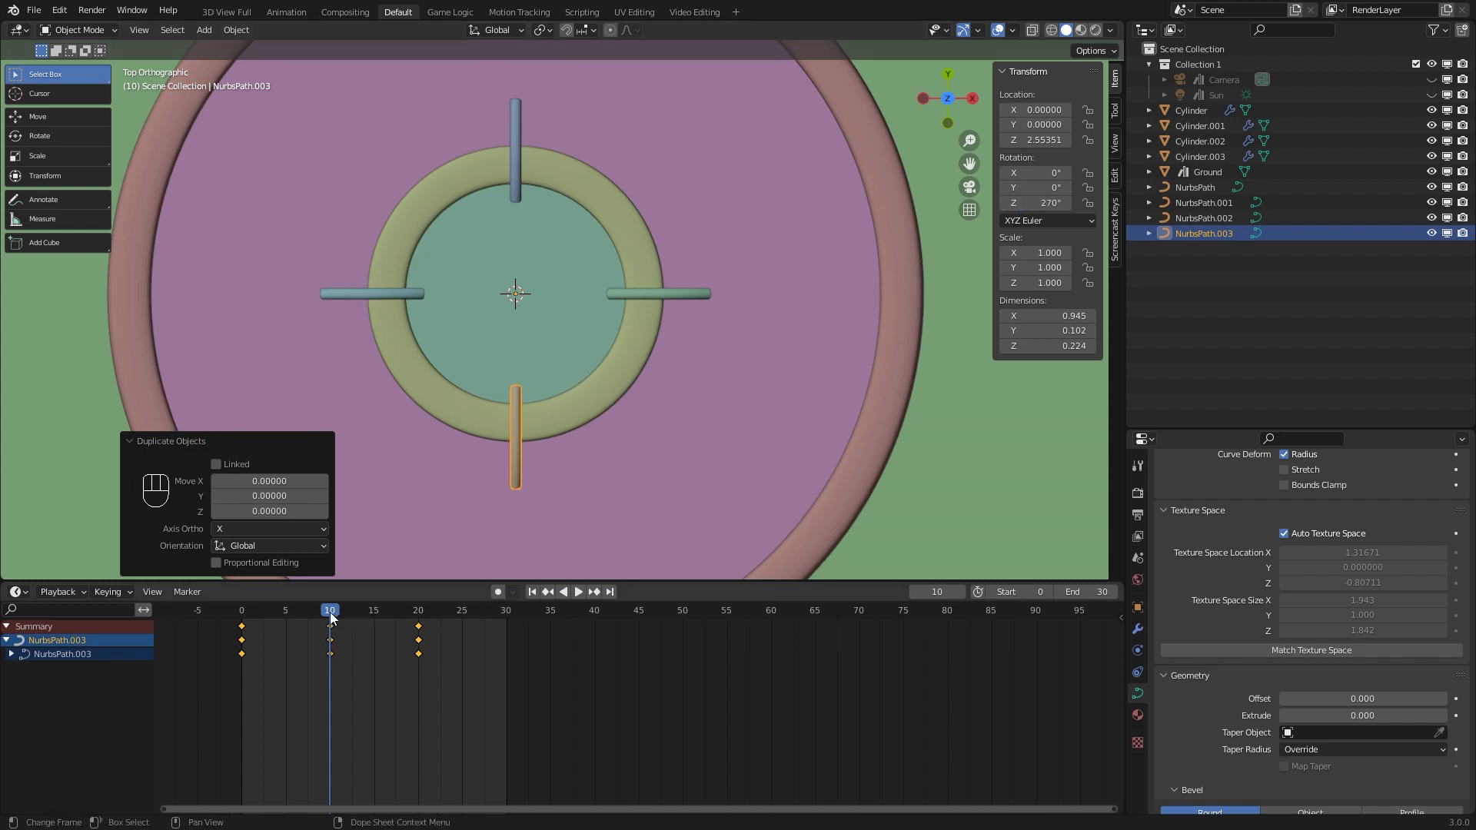
pyautogui.moveTo(330, 612)
pyautogui.mouseDown()
pyautogui.moveTo(220, 615)
pyautogui.moveTo(367, 609)
pyautogui.moveTo(329, 615)
pyautogui.mouseUp()
# Select all four paths, duplicate them in place, and rotate the copies about -45° around Z so they sit between the originals
pyautogui.keyDown('shift'); pyautogui.click(402, 297); pyautogui.keyUp('shift')
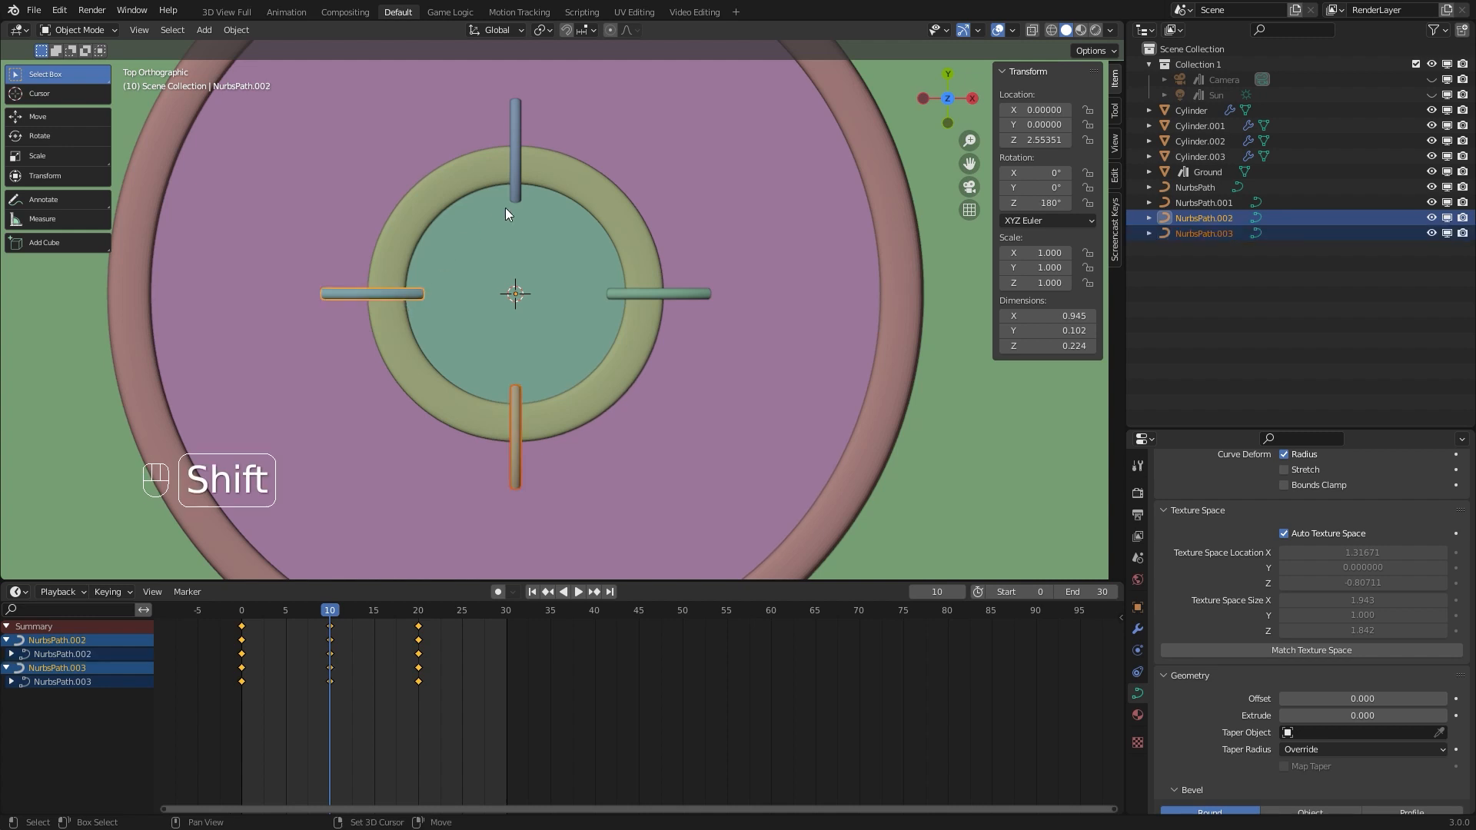
pyautogui.keyDown('shift'); pyautogui.click(512, 201); pyautogui.keyUp('shift')
pyautogui.keyDown('shift'); pyautogui.click(659, 296); pyautogui.keyUp('shift')
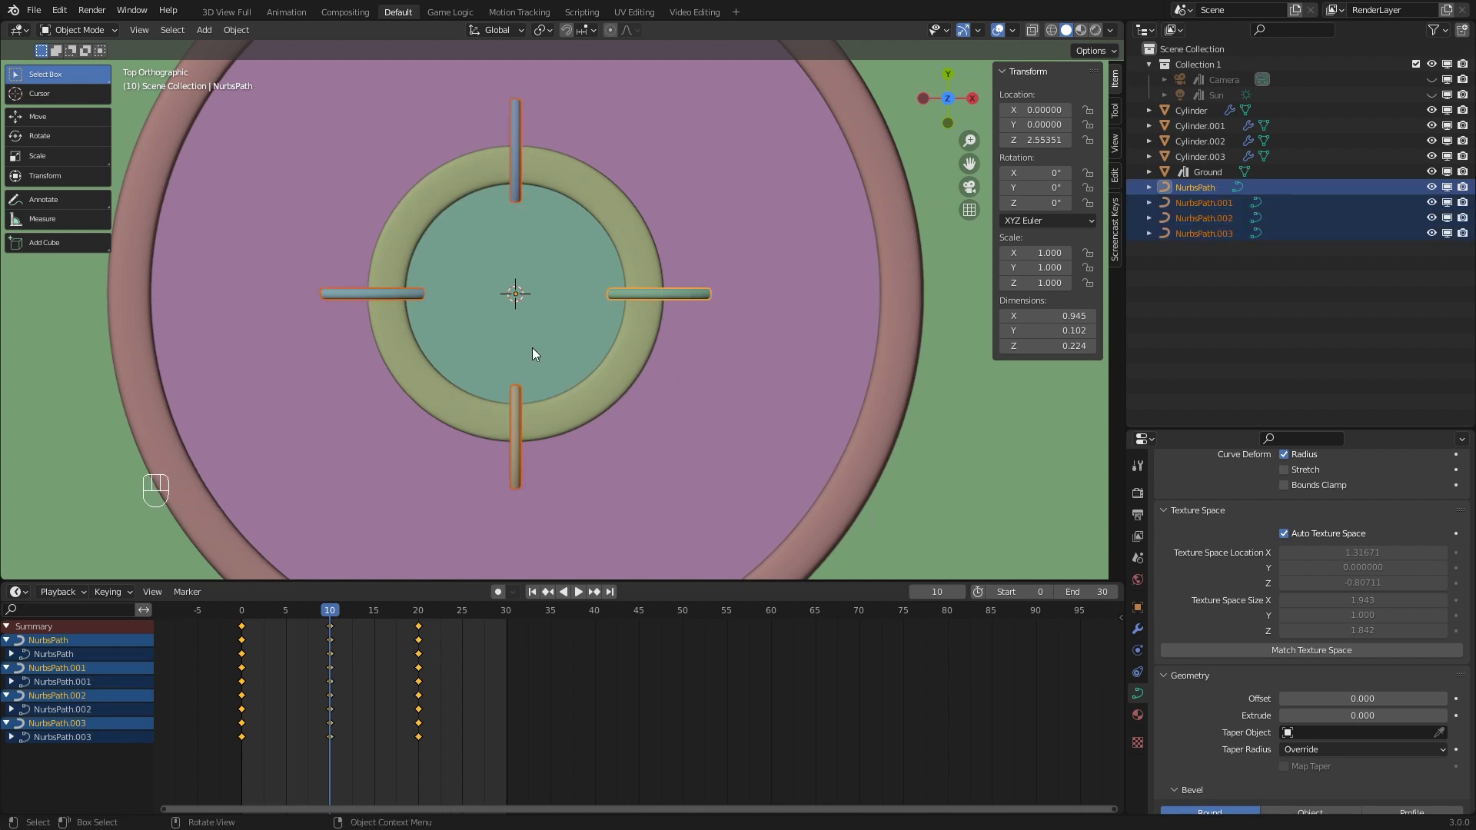
pyautogui.hotkey('shift', 'd')
pyautogui.rightClick(629, 295)
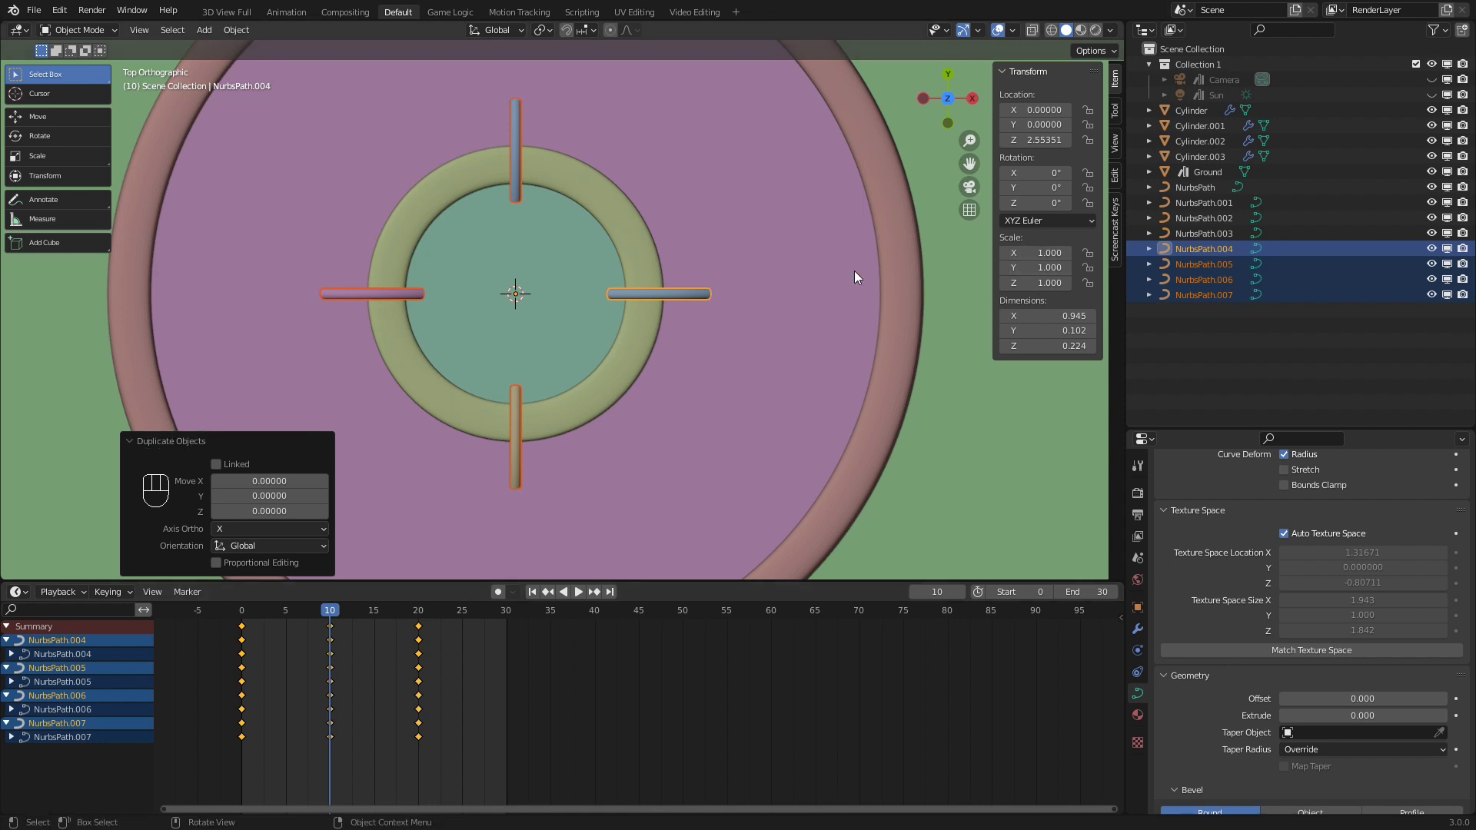
pyautogui.press('r')
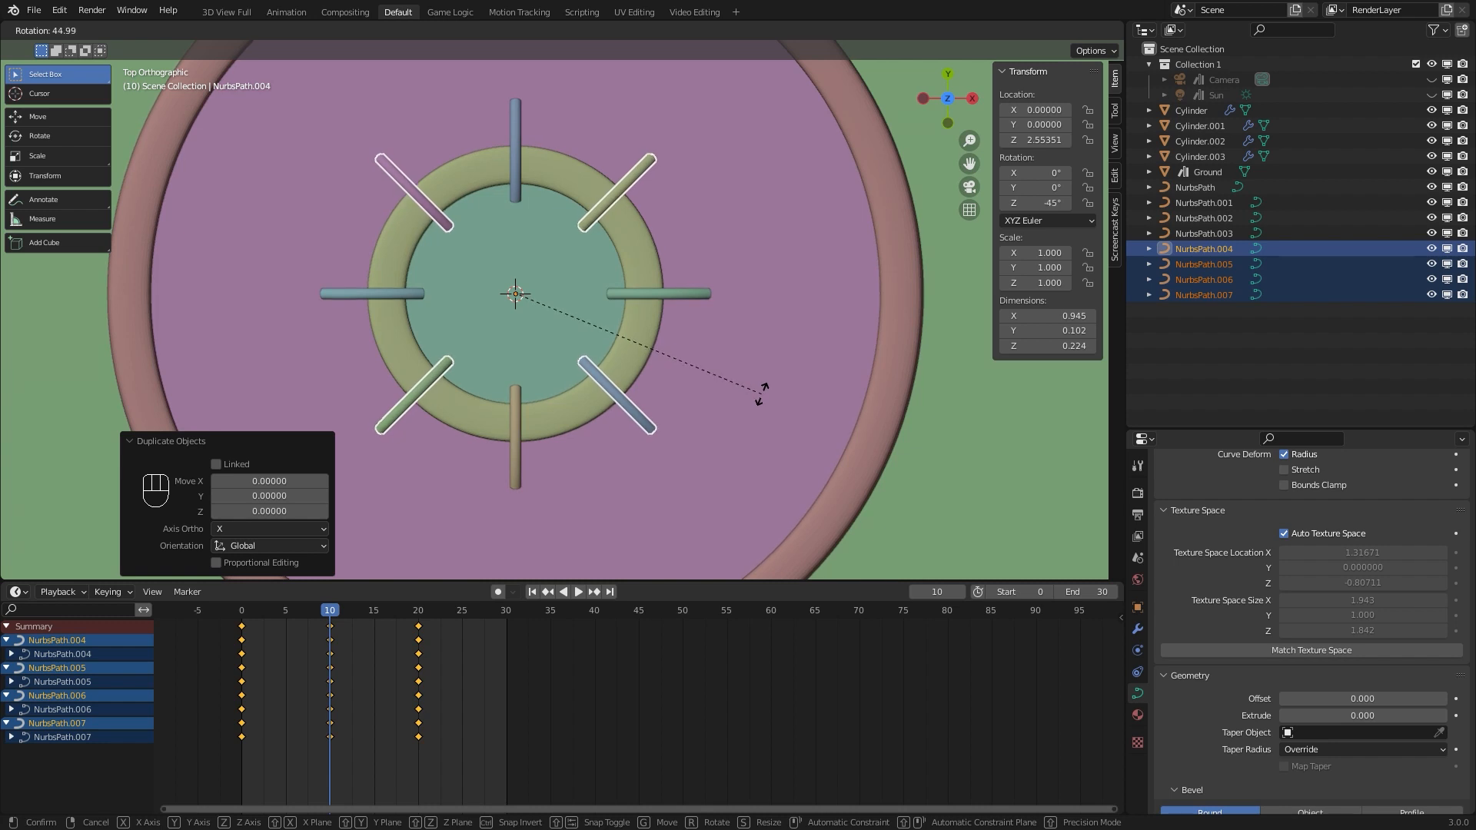
pyautogui.click(761, 396)
# Shift all keyframes of the four diagonal paths forward by 10 frames and switch to the camera view
pyautogui.click(381, 712)
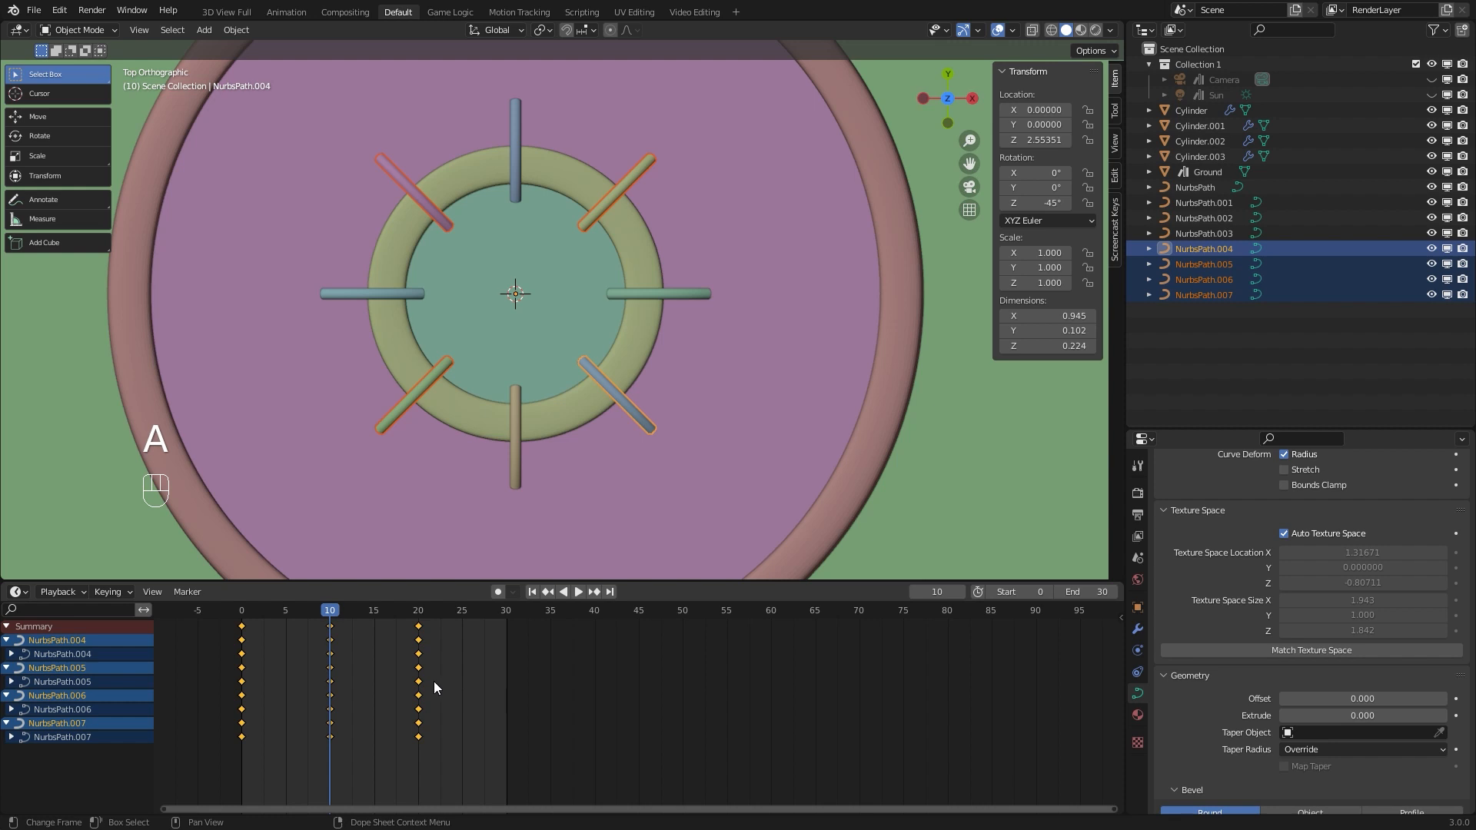
pyautogui.press('g')
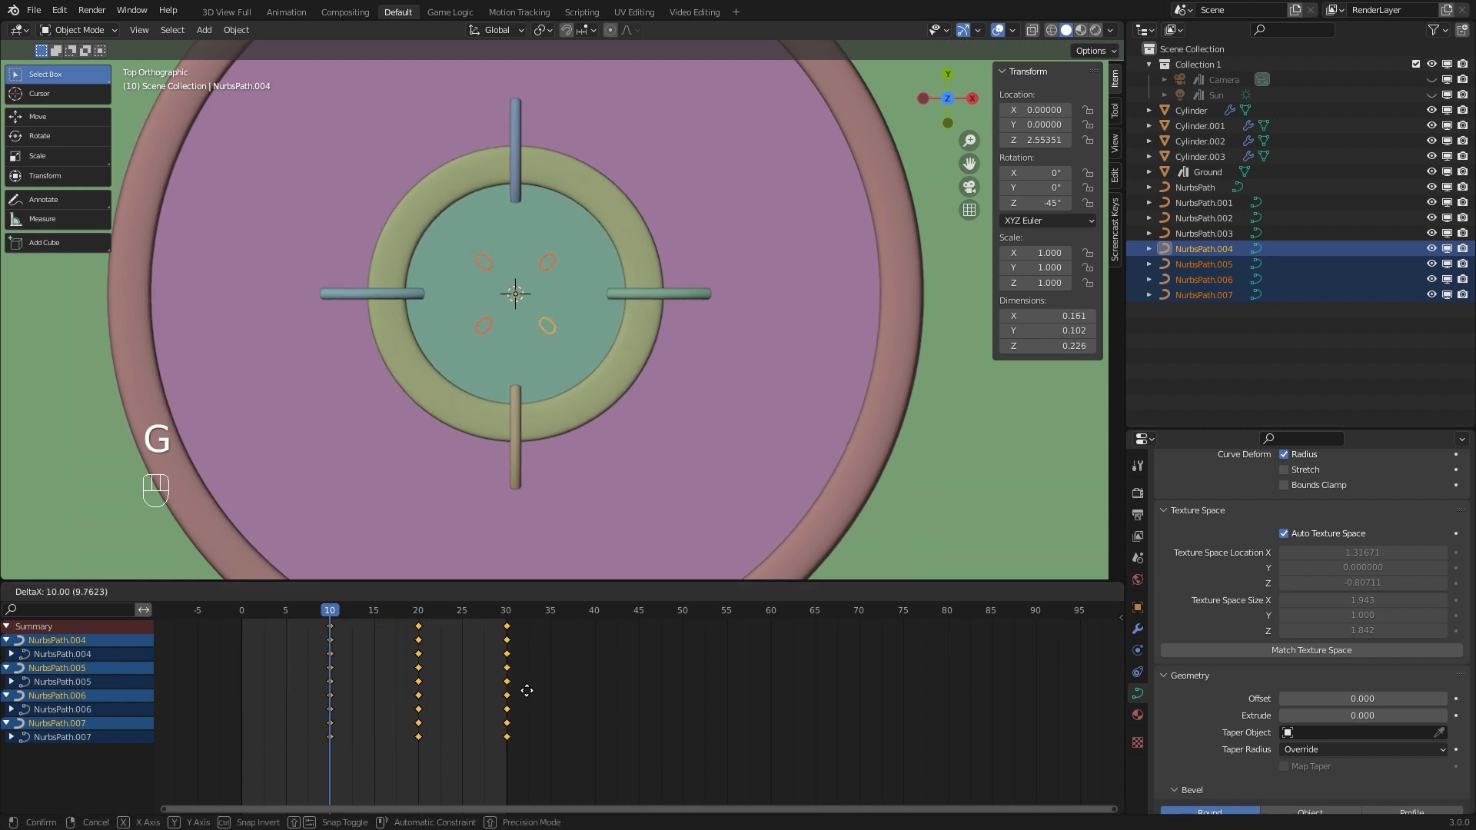
pyautogui.click(525, 690)
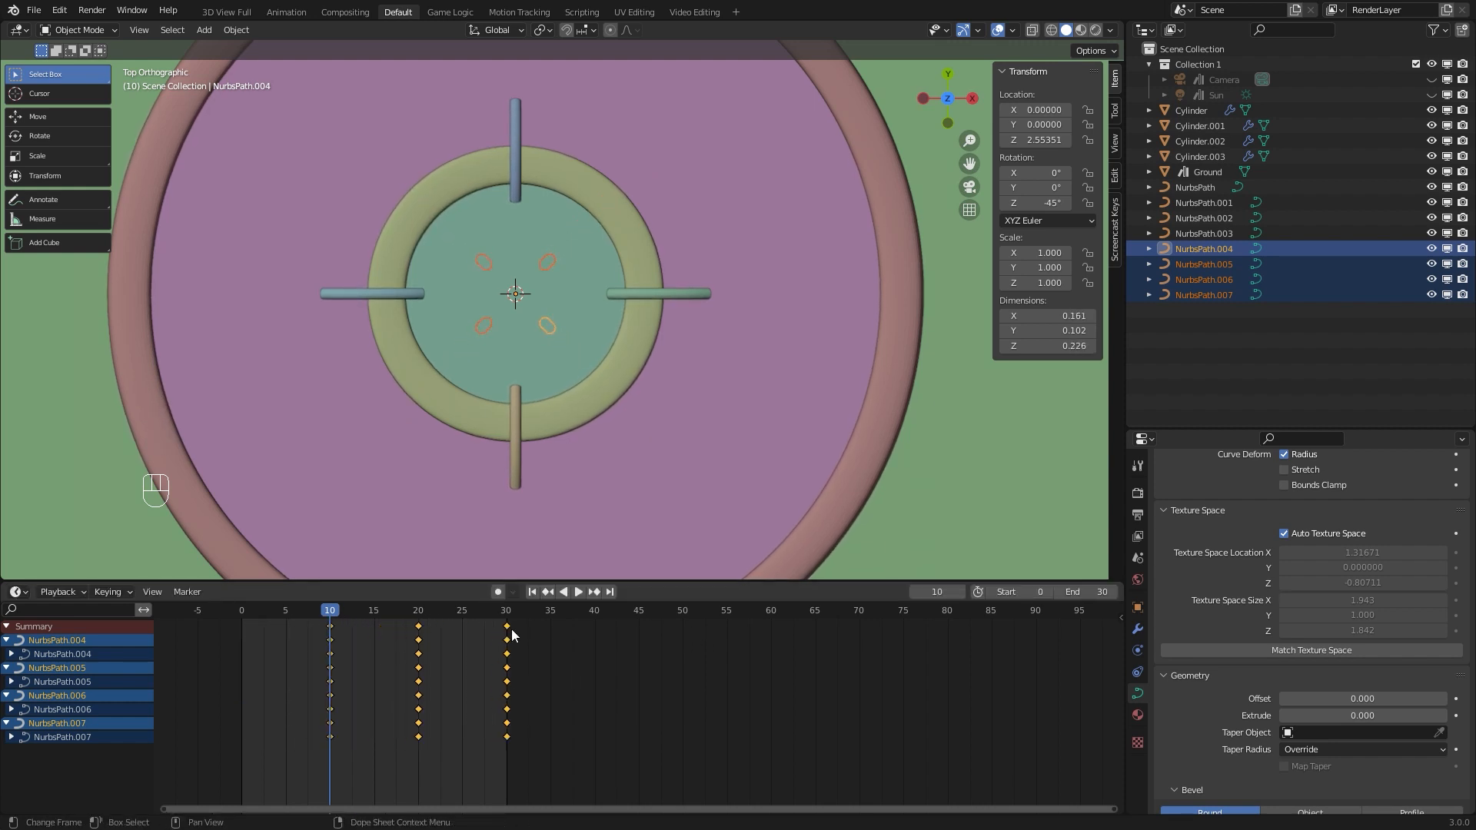
pyautogui.press('KP_0')
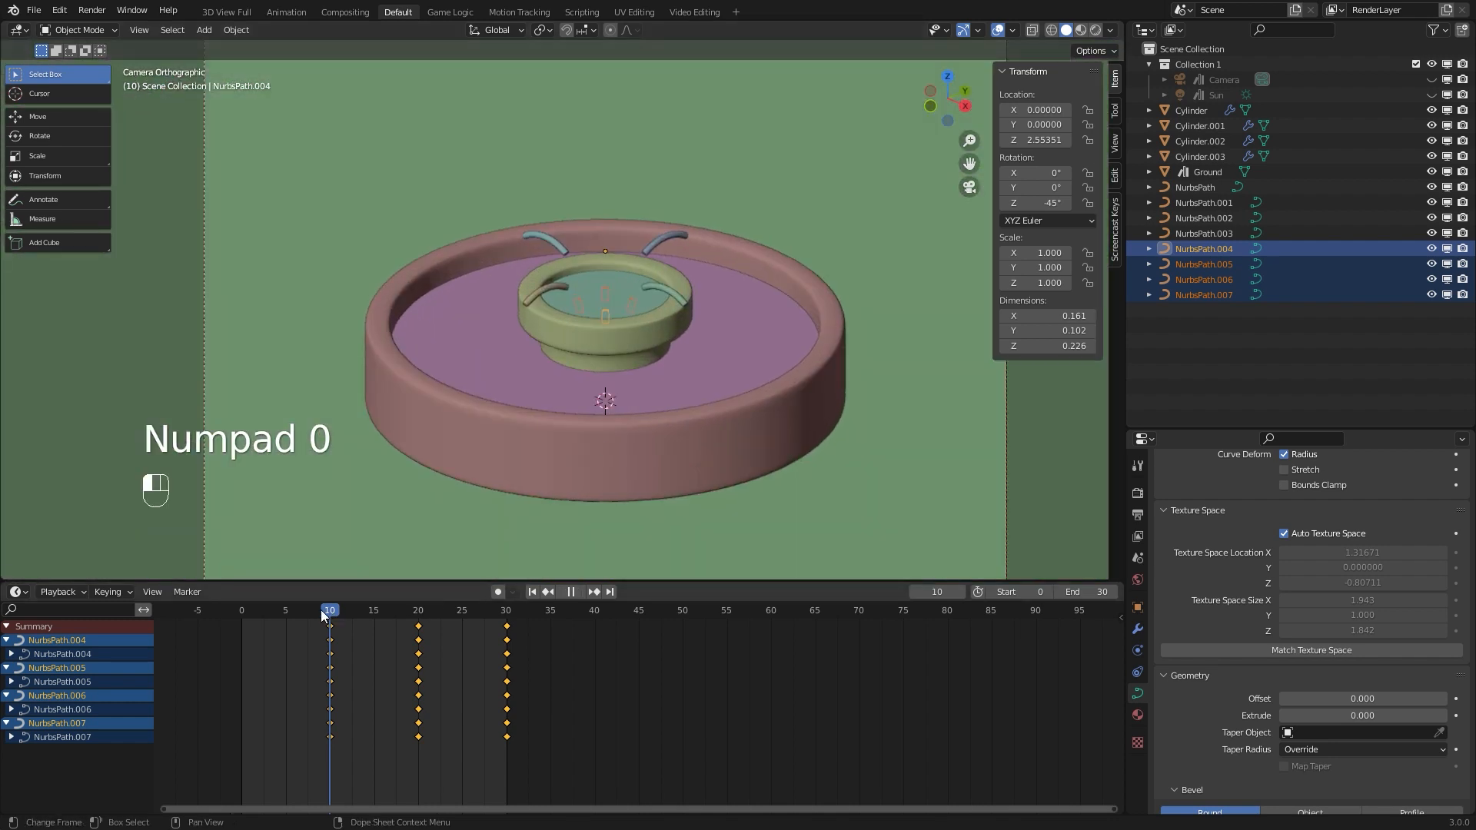
# Scrub back to frame 1 and play the animation to check the timing of the alternating water jets
pyautogui.moveTo(321, 611); pyautogui.dragTo(249, 622)
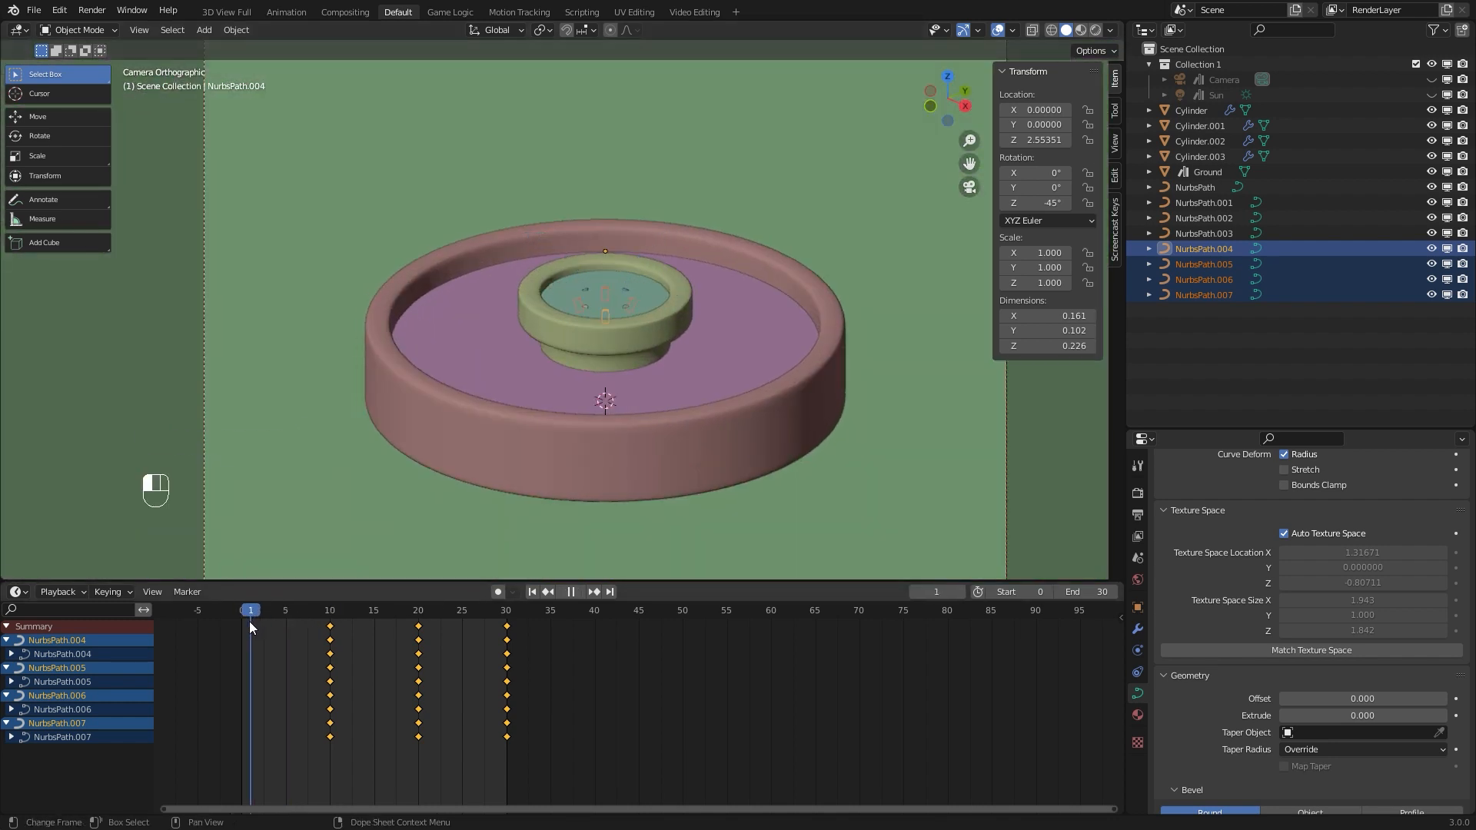
pyautogui.click(577, 591)
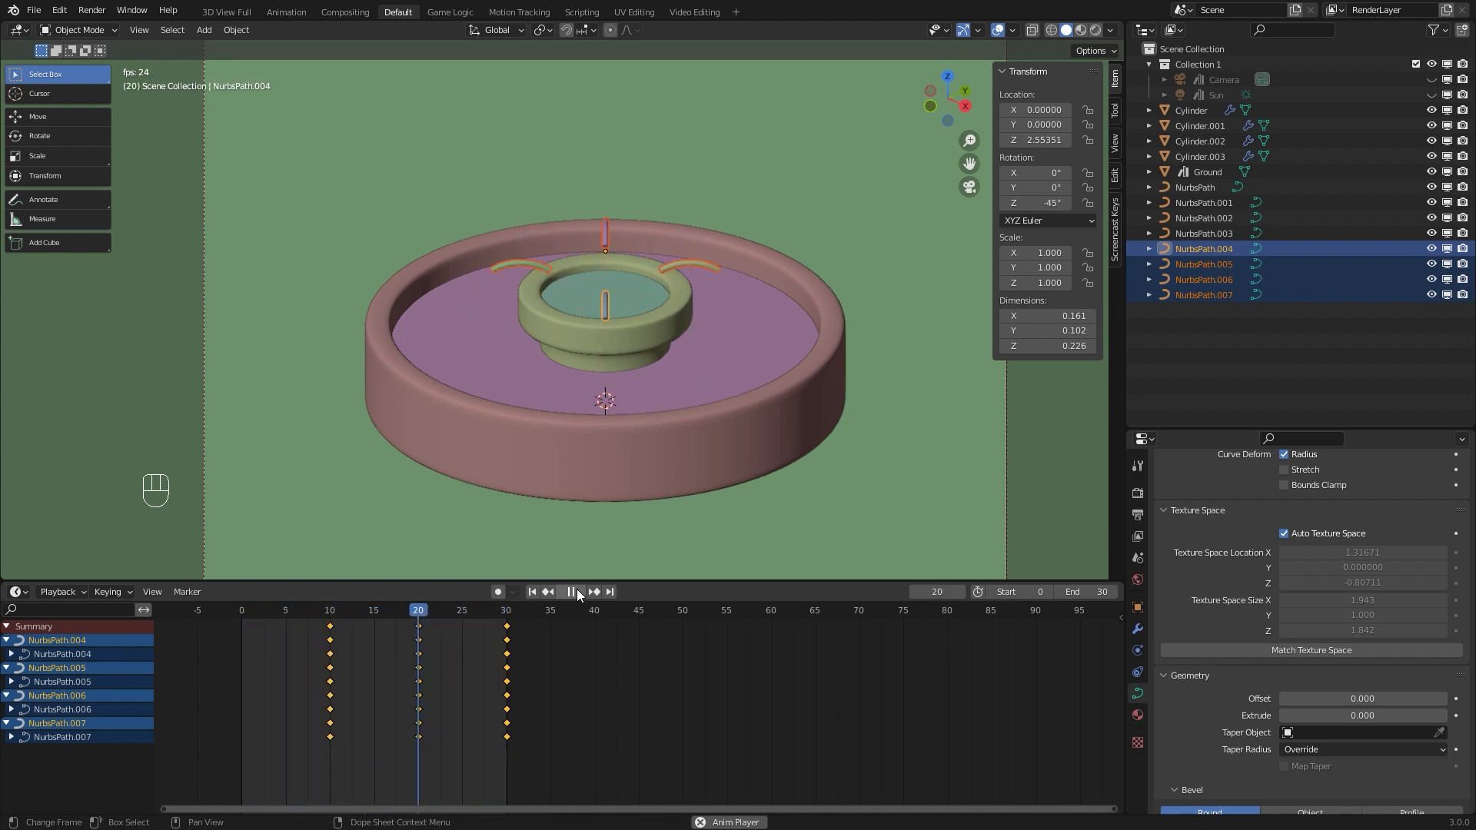
pyautogui.click(576, 592)
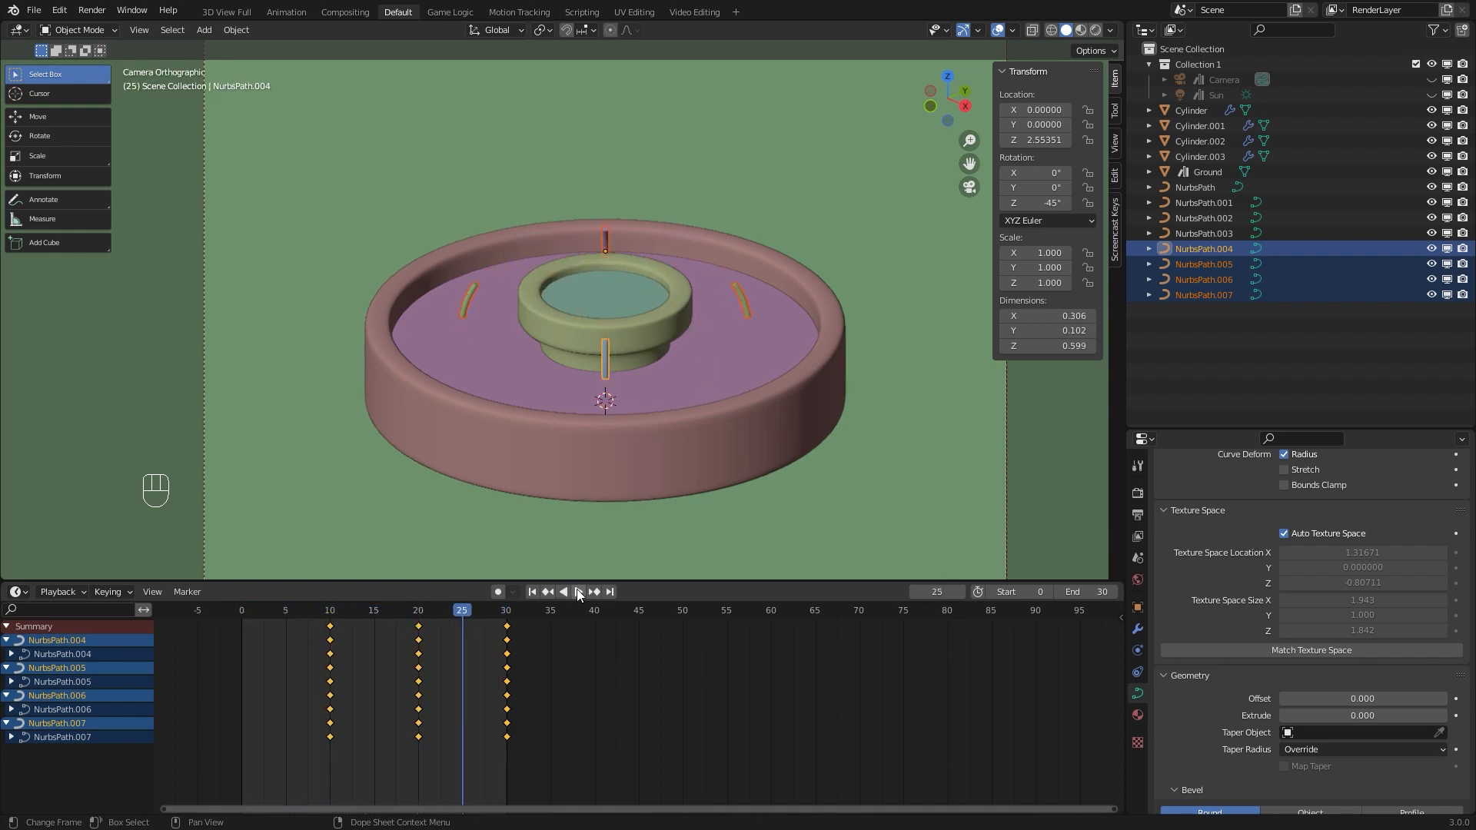
# Set the animation's end frame to 29 and scrub to frame 30 to check the loop point
pyautogui.click(1101, 593)
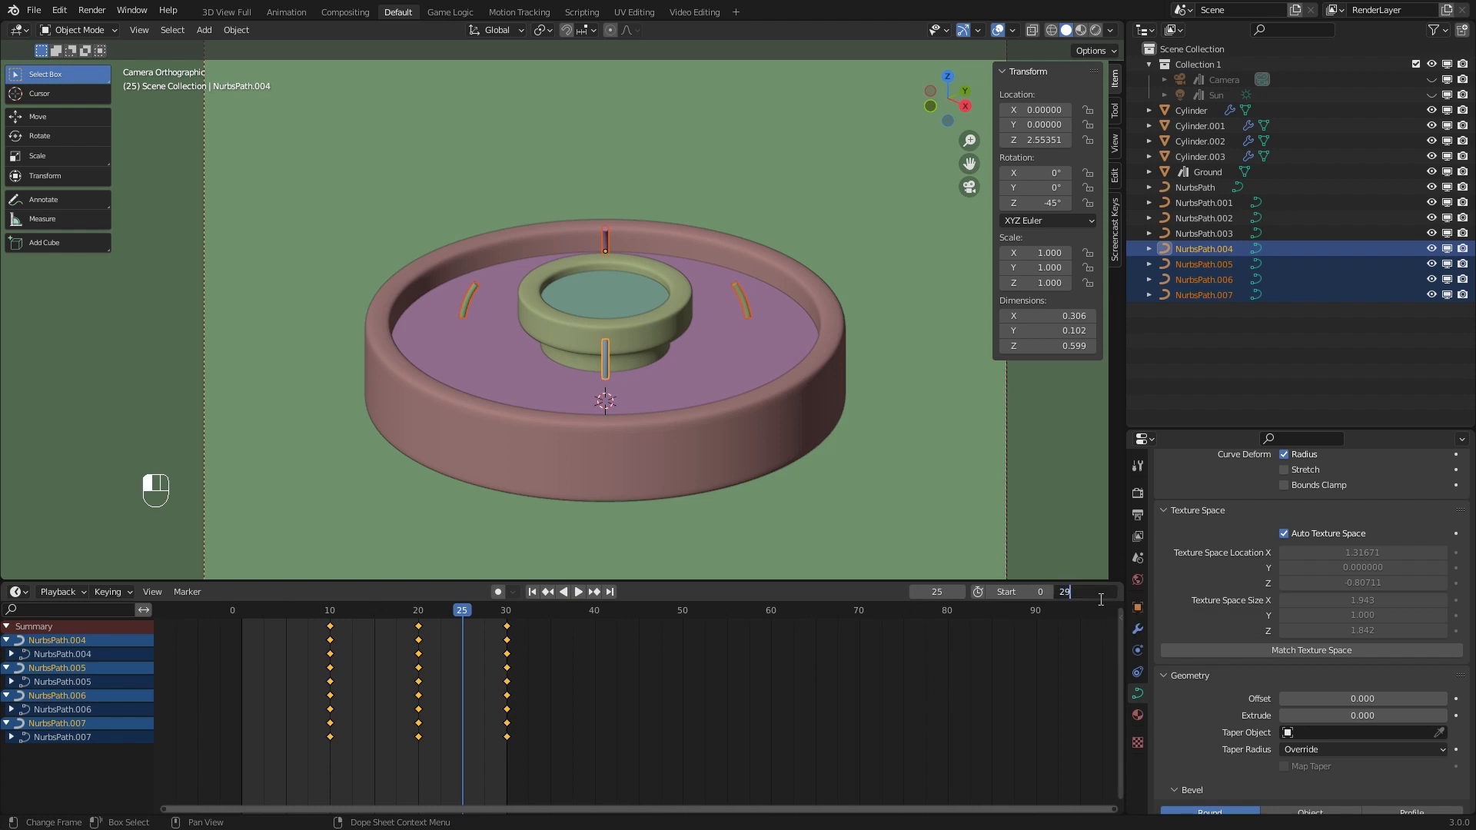
pyautogui.press('Return')
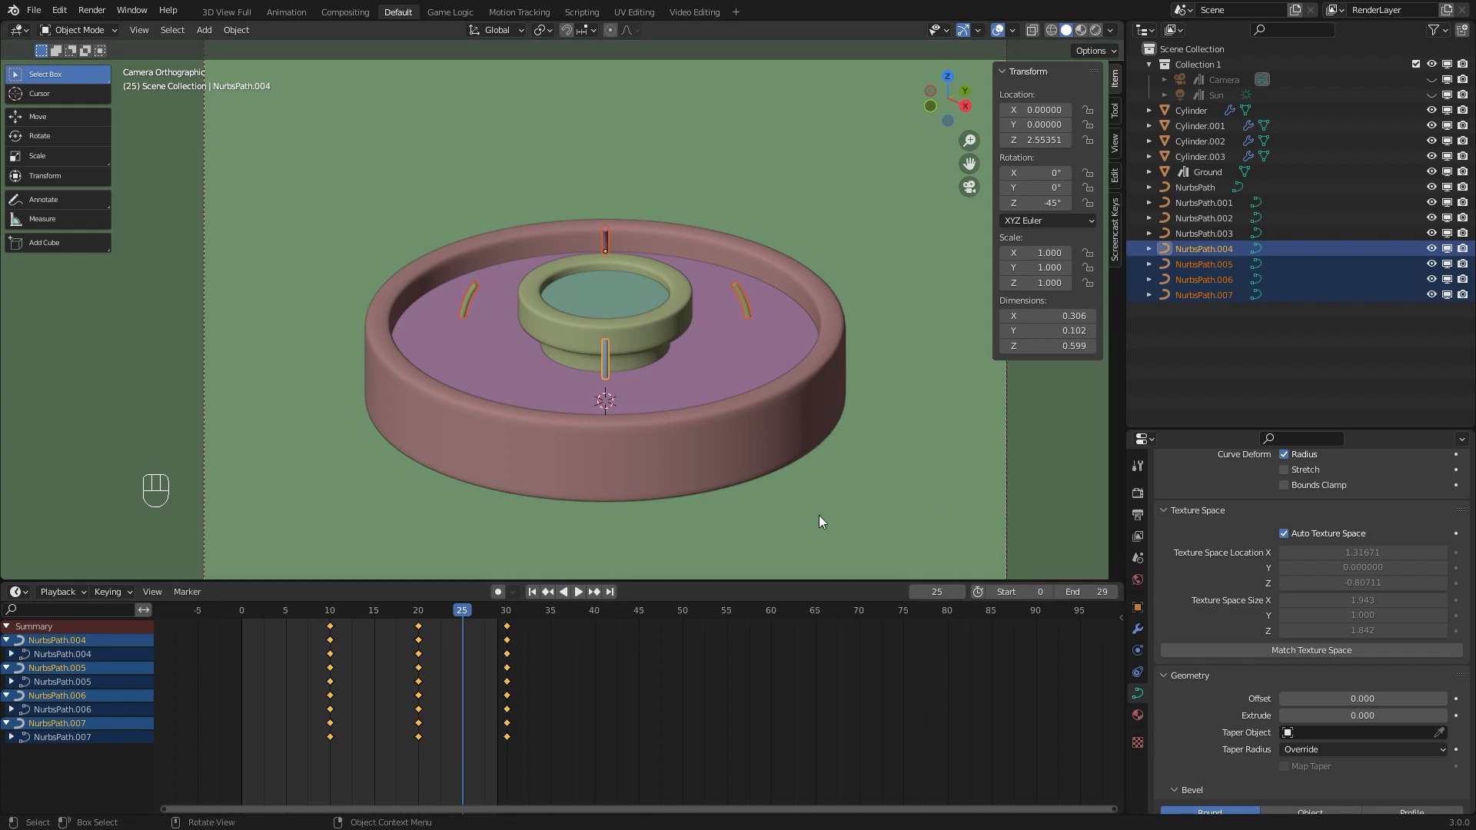
pyautogui.moveTo(471, 608); pyautogui.dragTo(506, 629)
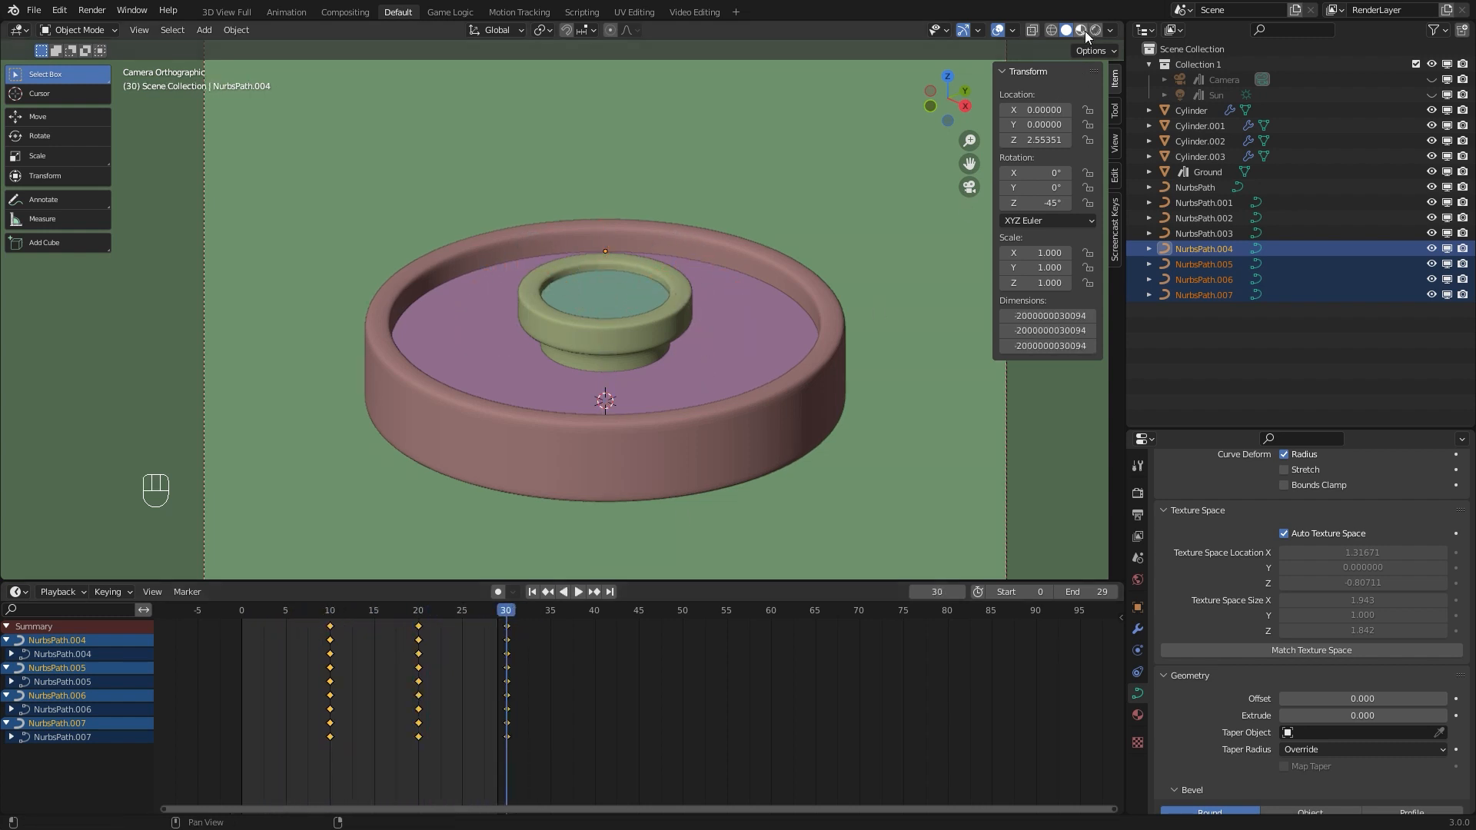
# Play the water jet animation in Material Preview shading, stop it, and switch the viewport to Rendered shading
pyautogui.click(1081, 30)
pyautogui.click(579, 591)
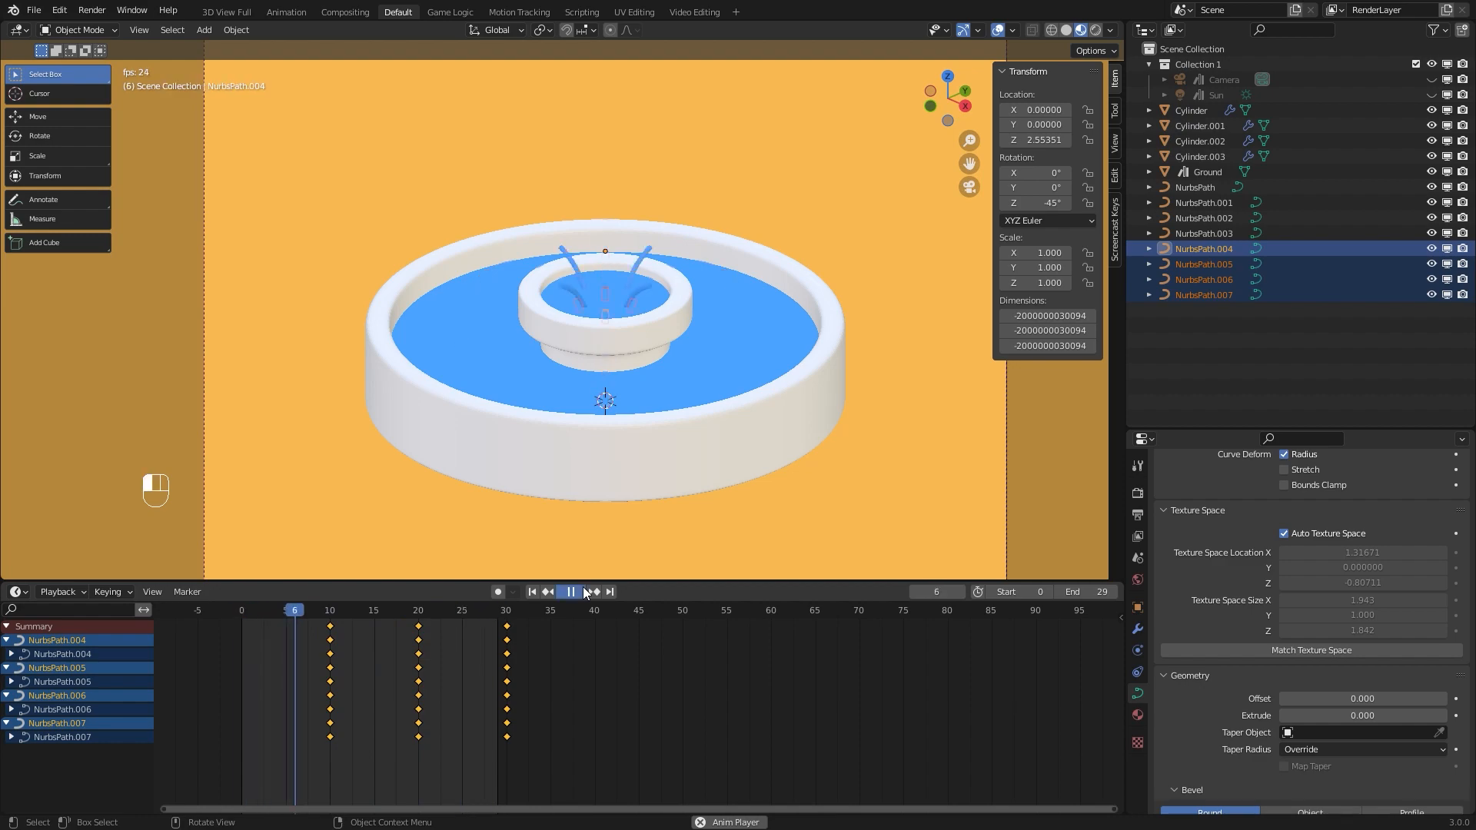
pyautogui.click(583, 591)
pyautogui.click(1096, 29)
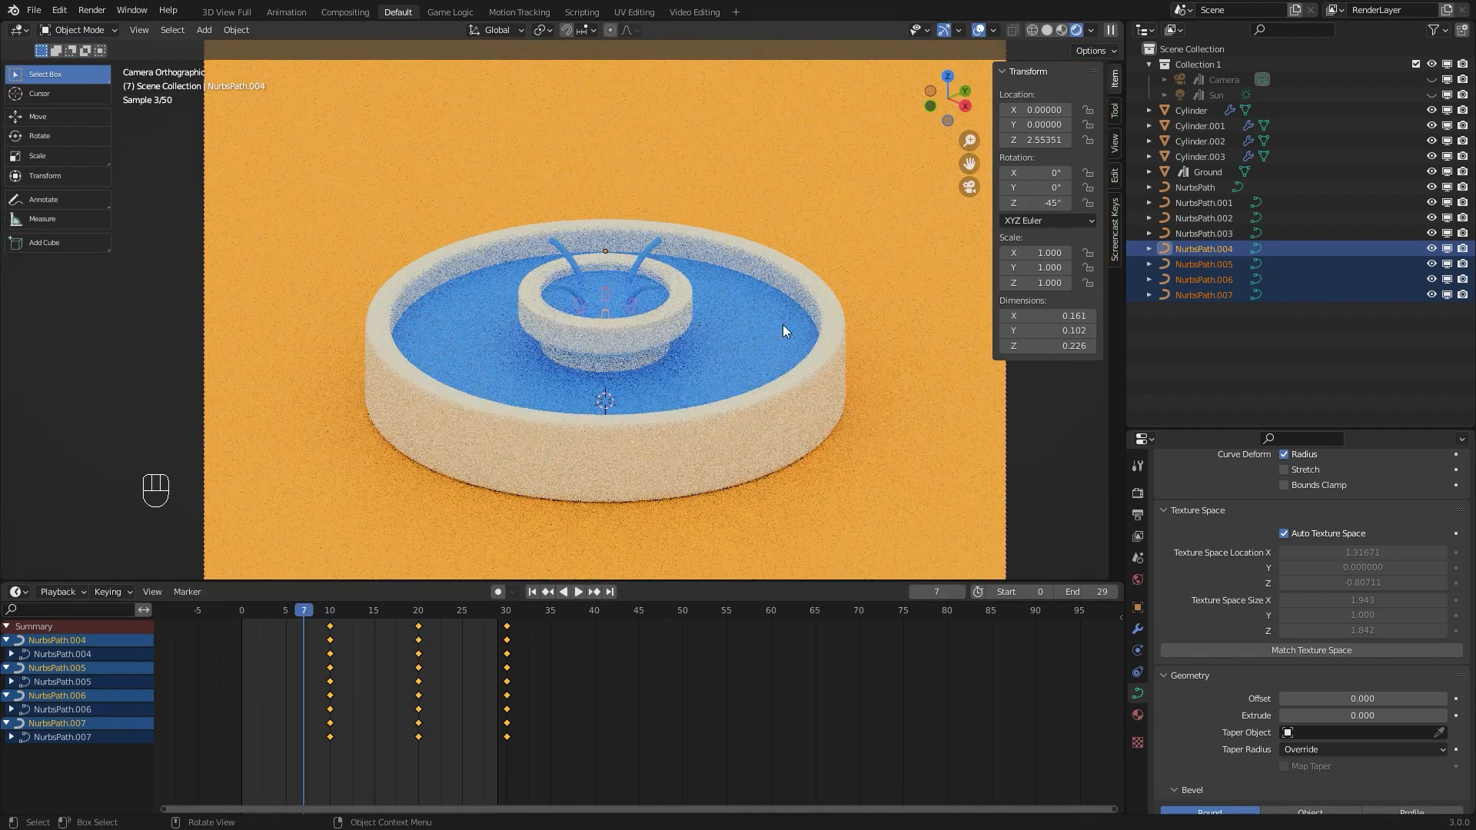
# Raise the water surface of the large outer basin by about 0.124 along the Z axis
pyautogui.click(750, 319)
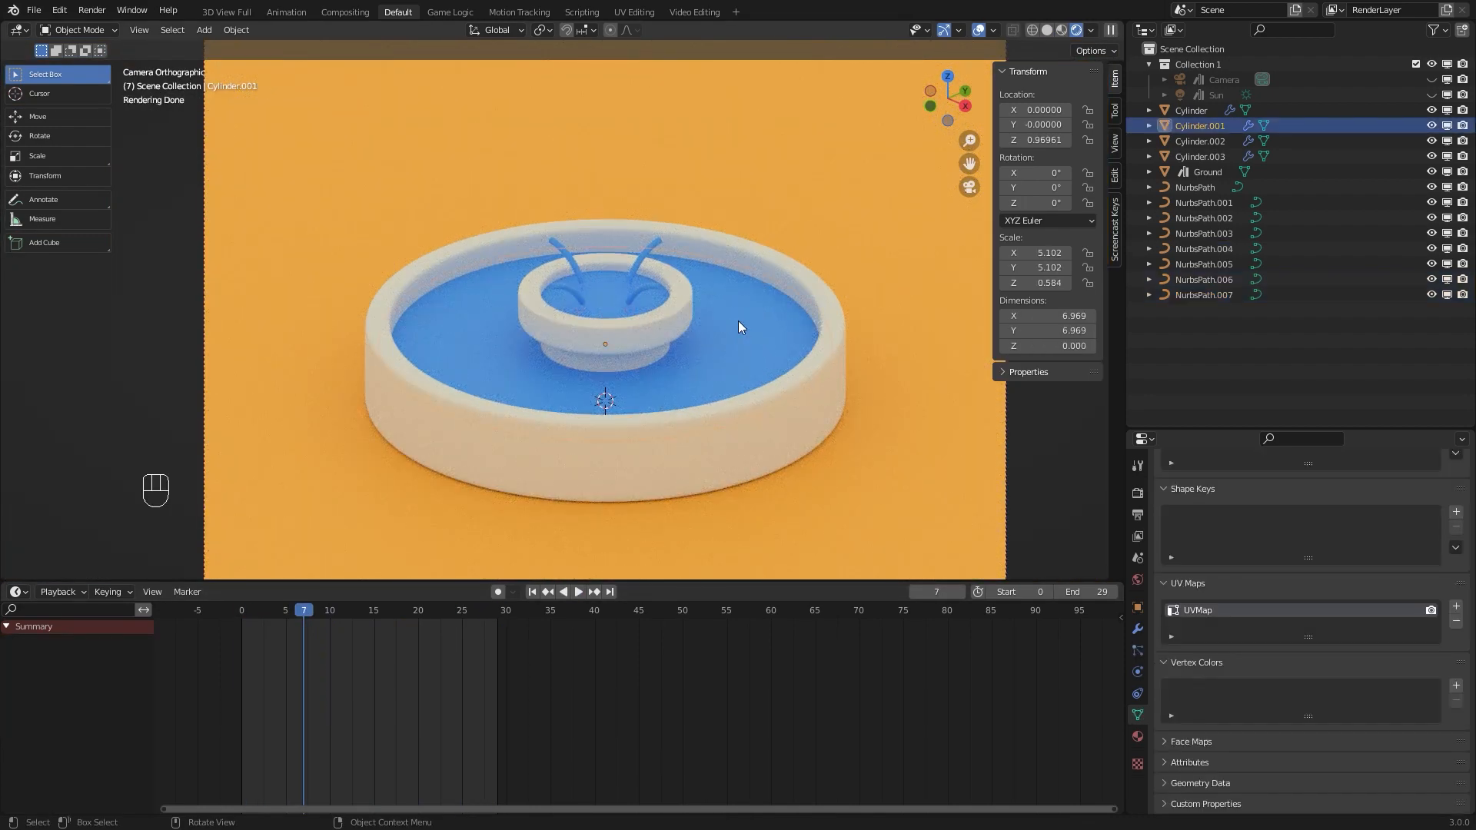
pyautogui.press('g')
pyautogui.moveTo(744, 326); pyautogui.dragTo(744, 321, button='middle')
pyautogui.click(743, 321)
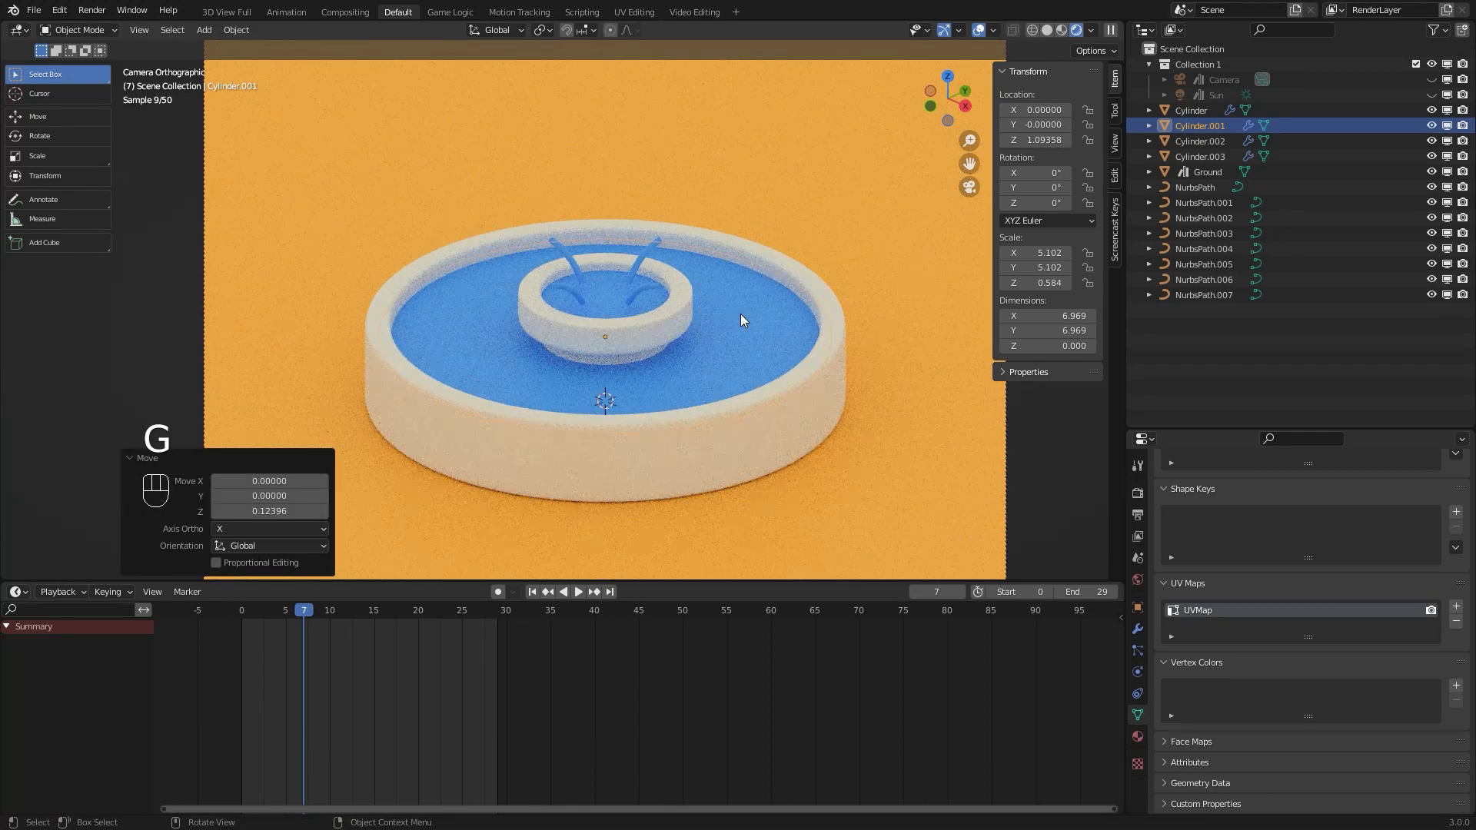
# Start rendering the fountain animation
pyautogui.click(92, 10)
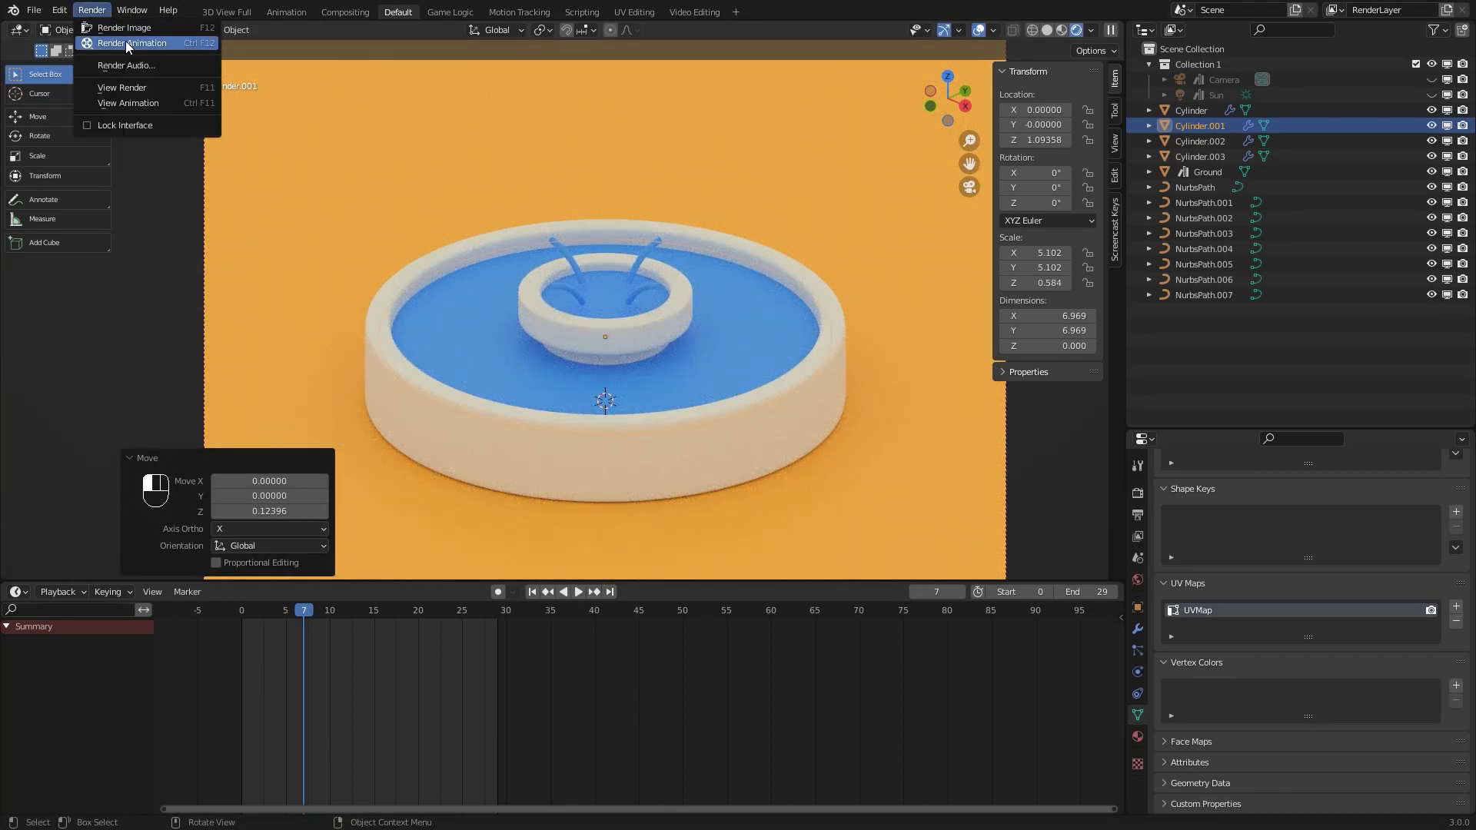